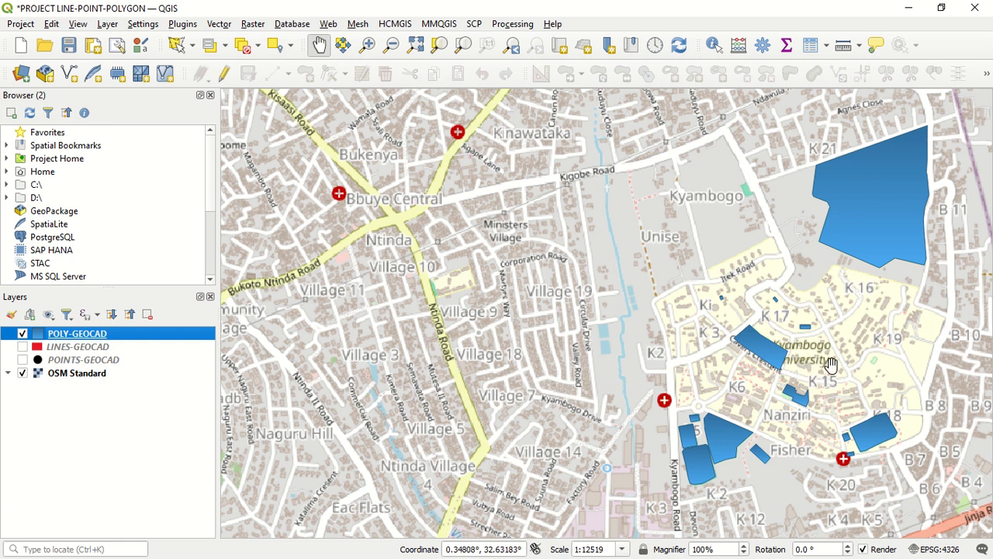
Hide the OSM Standard basemap so that only the POLY-GEOCAD polygons are drawn on the map
left_click(23, 374)
left_click(22, 373)
left_click(22, 373)
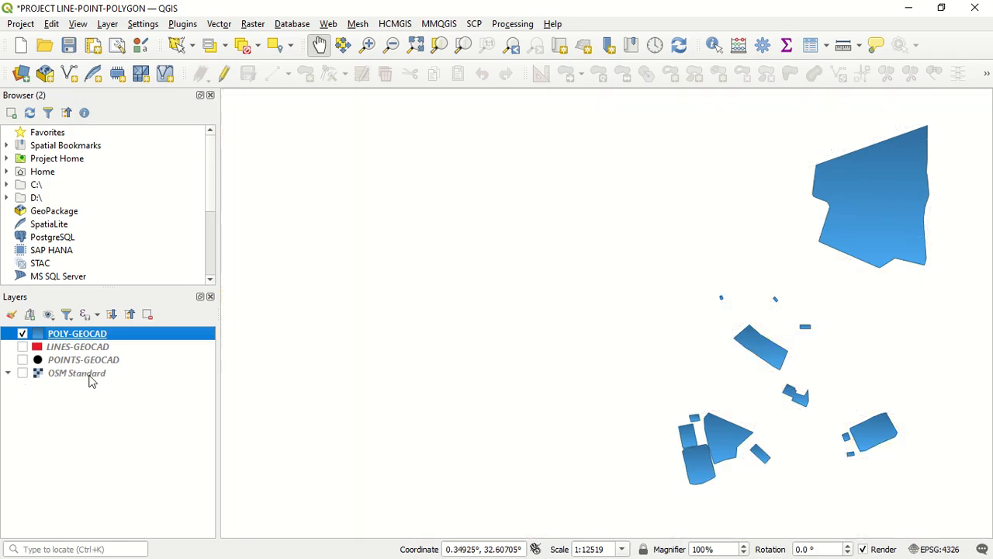
mouse_move(791, 339)
left_mouse_down()
mouse_move(811, 340)
mouse_move(800, 349)
left_mouse_up()
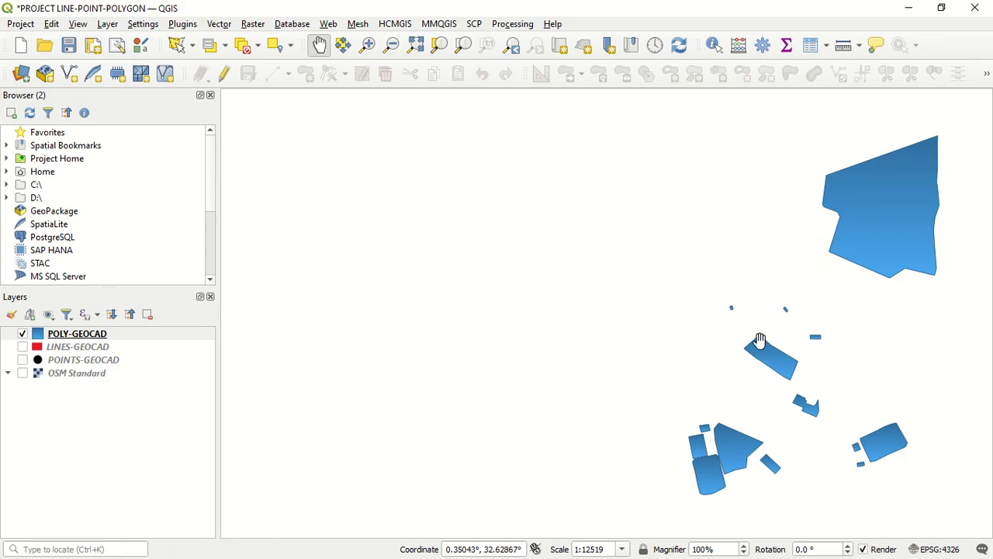
scroll(741, 332, "up", 4)
scroll(738, 330, "down", 3)
scroll(851, 337, "down", 1)
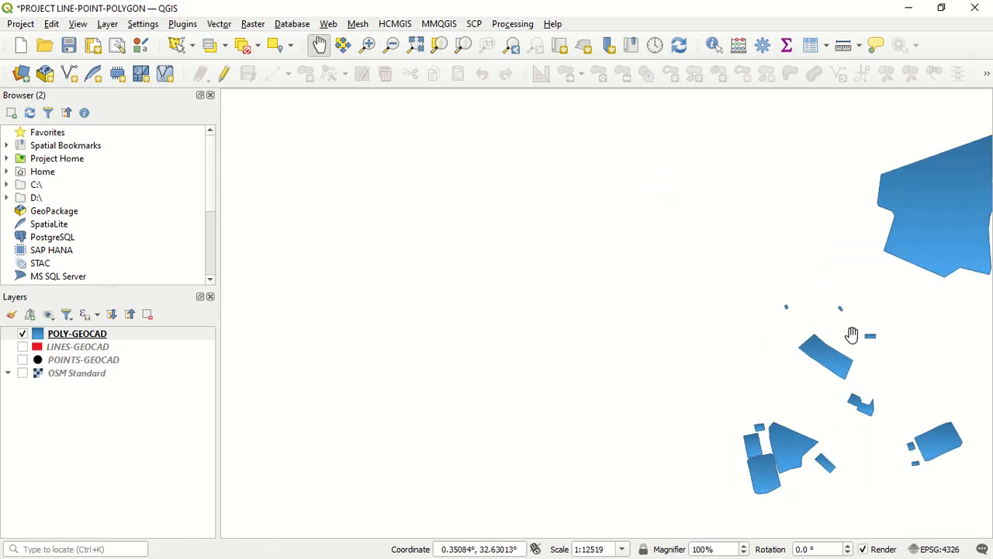
left_click_drag(918, 359, 891, 344)
left_click_drag(806, 389, 822, 398)
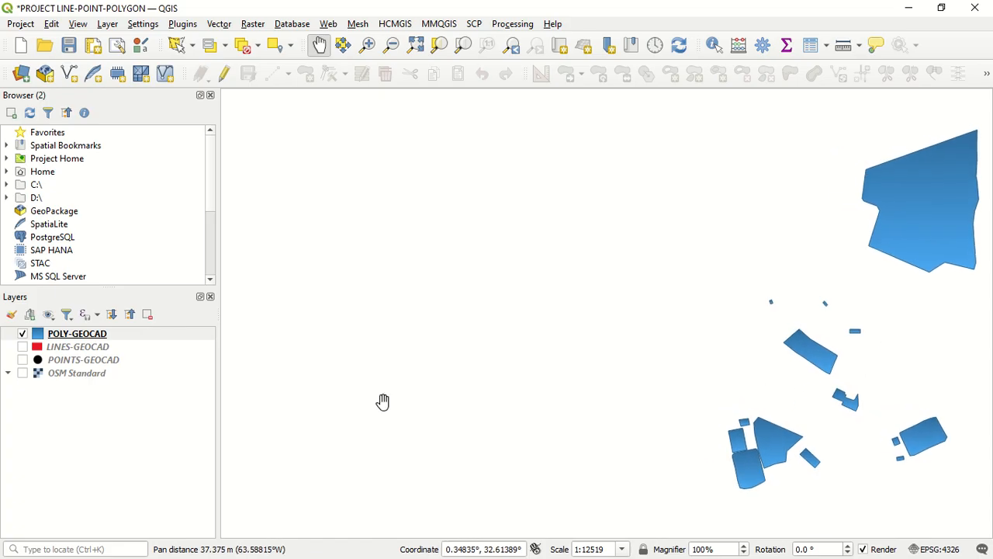
Open the POLY-GEOCAD layer's properties at the Symbology settings
left_click(194, 338)
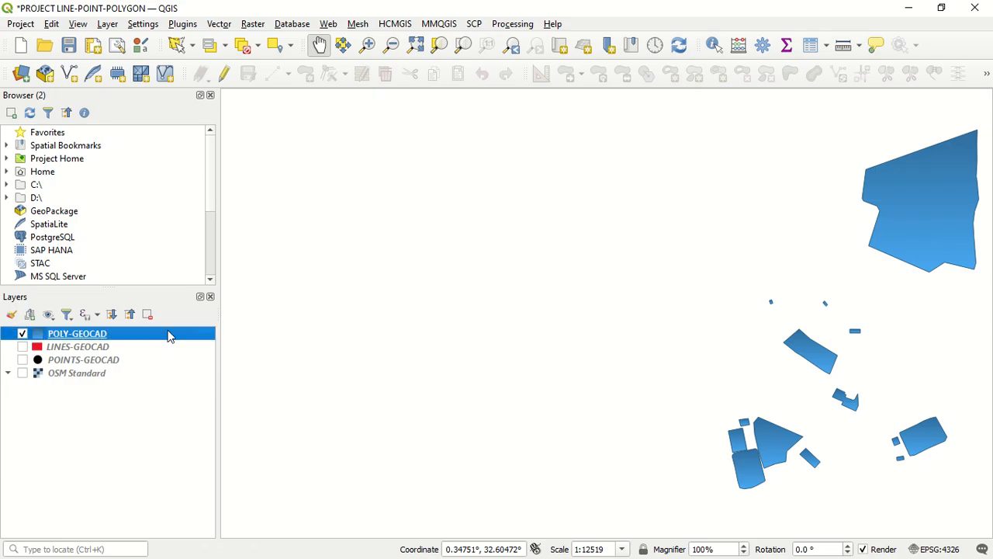
right_click(70, 335)
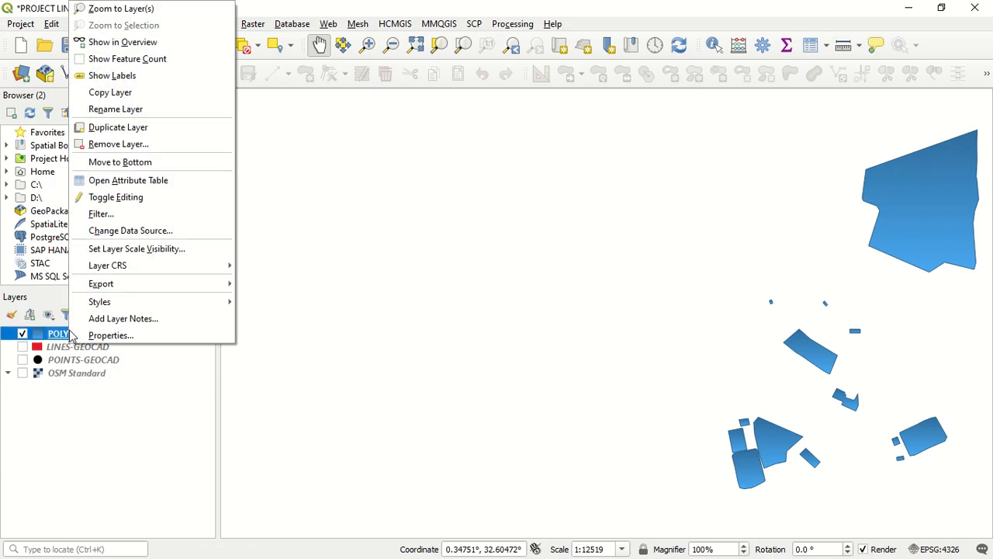
left_click(85, 338)
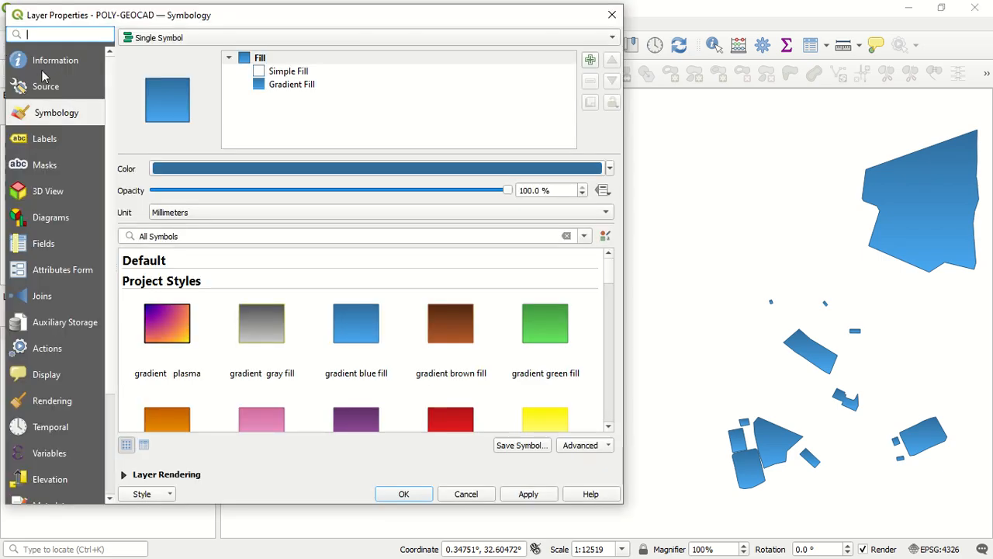
left_click(53, 65)
left_click(52, 85)
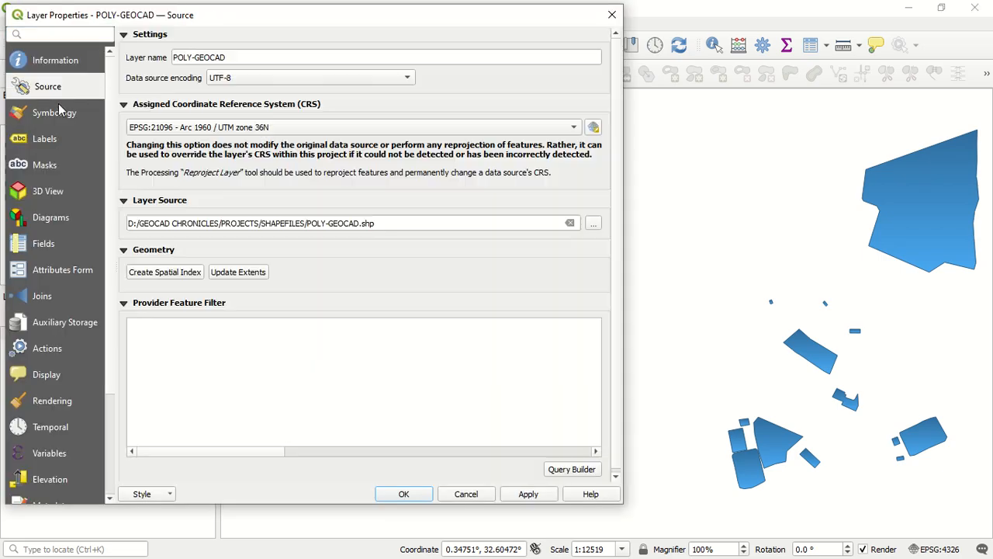
left_click(63, 113)
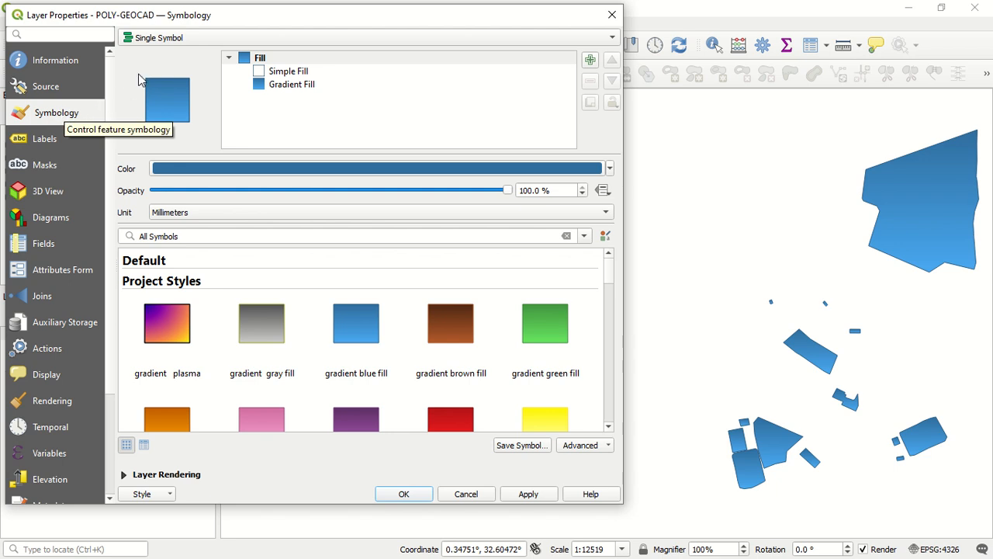
Review the available renderer types and keep Single Symbol for the polygon layer
left_click(153, 42)
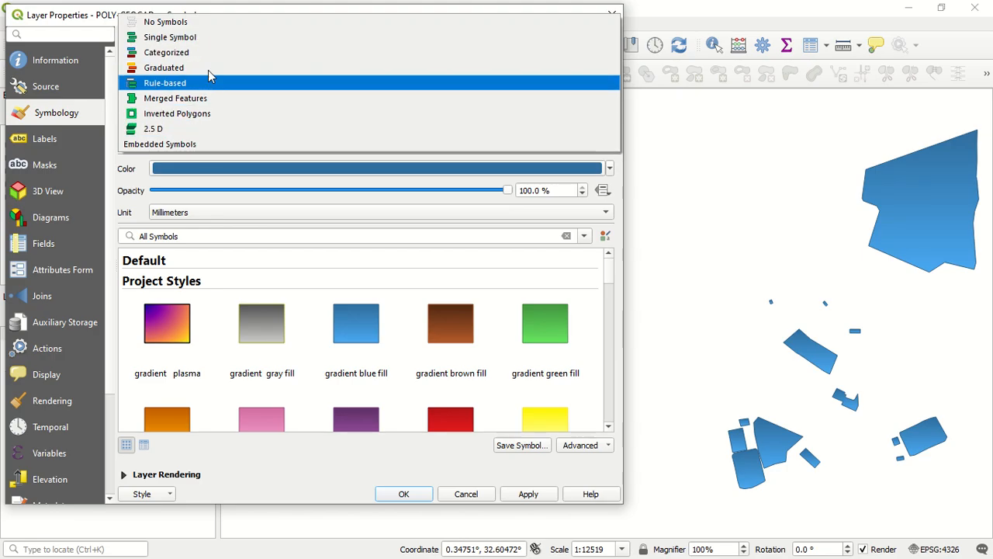
left_click(229, 39)
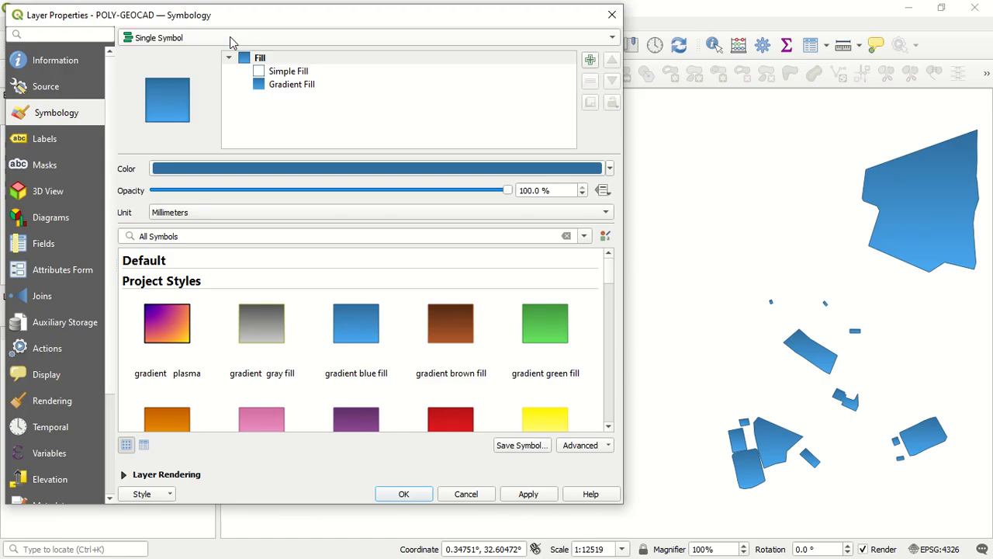
left_click(225, 39)
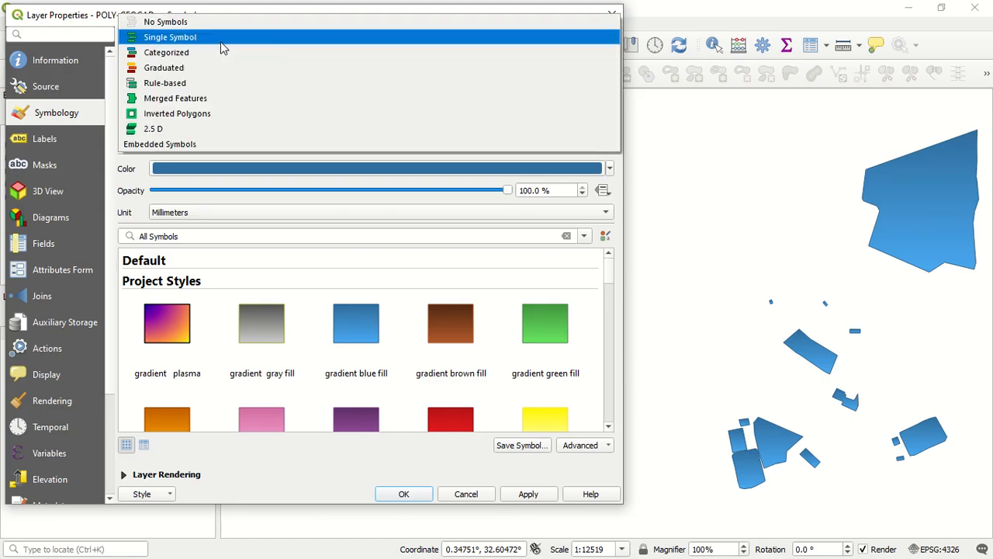
left_click(221, 43)
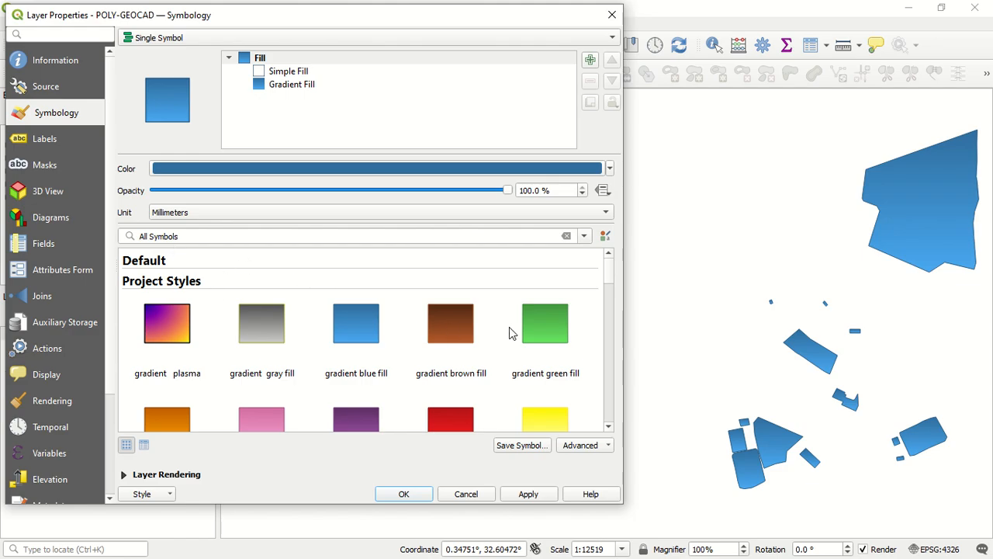
Browse the preset fill symbols and apply gradient green fill to the polygons
scroll(511, 334, "down", 5)
scroll(515, 324, "down", 5)
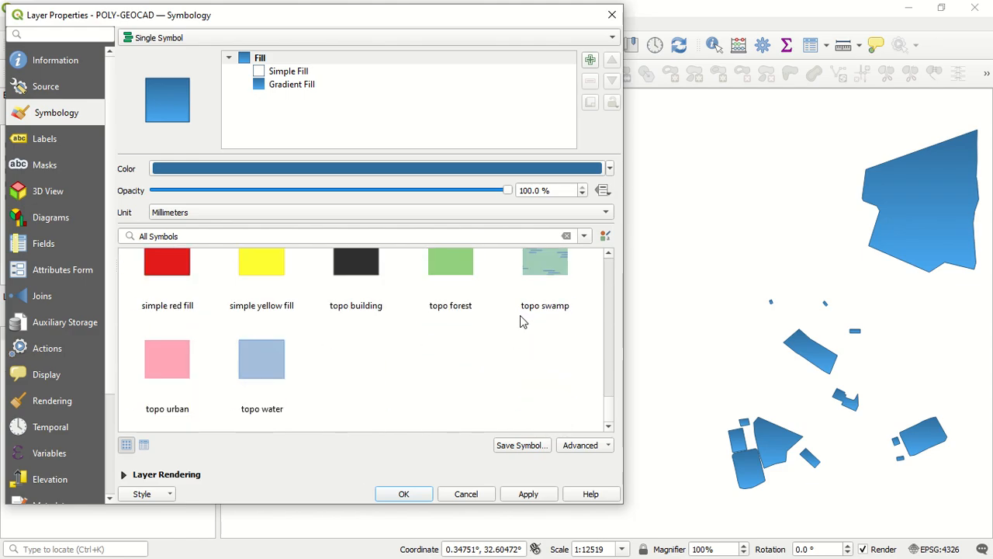
scroll(520, 318, "up", 2)
scroll(520, 330, "up", 10)
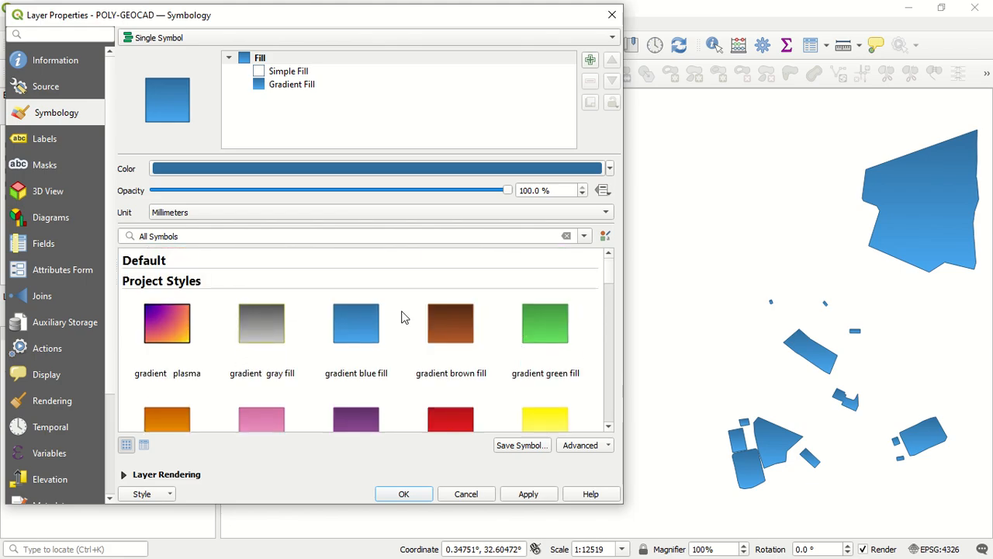
scroll(402, 317, "down", 2)
scroll(404, 315, "down", 3)
scroll(394, 316, "up", 6)
left_click(547, 326)
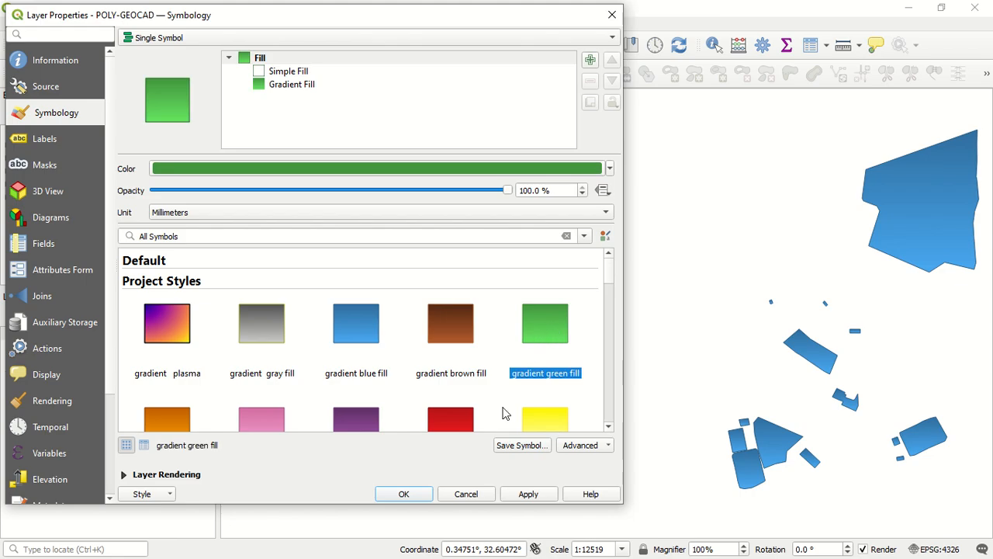
left_click(522, 499)
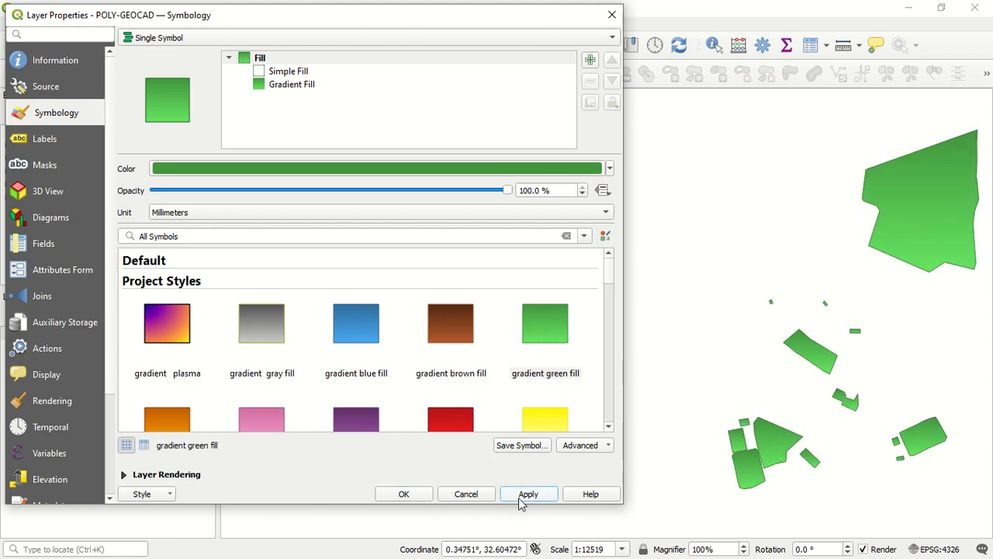
Apply the gradient plasma preset to the polygons, followed by gradient orange fill
left_click(170, 341)
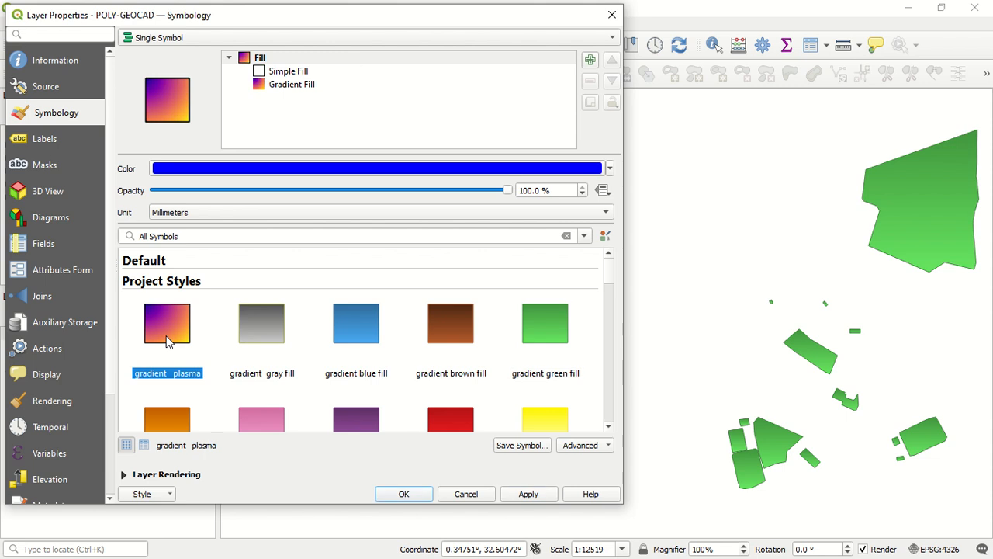
left_click(521, 497)
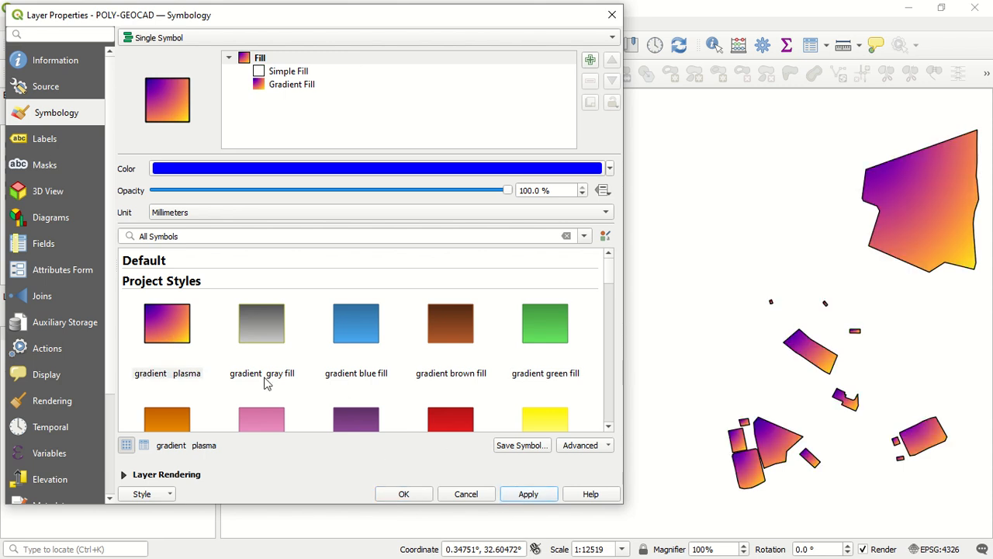
scroll(256, 379, "down", 3)
left_click(171, 275)
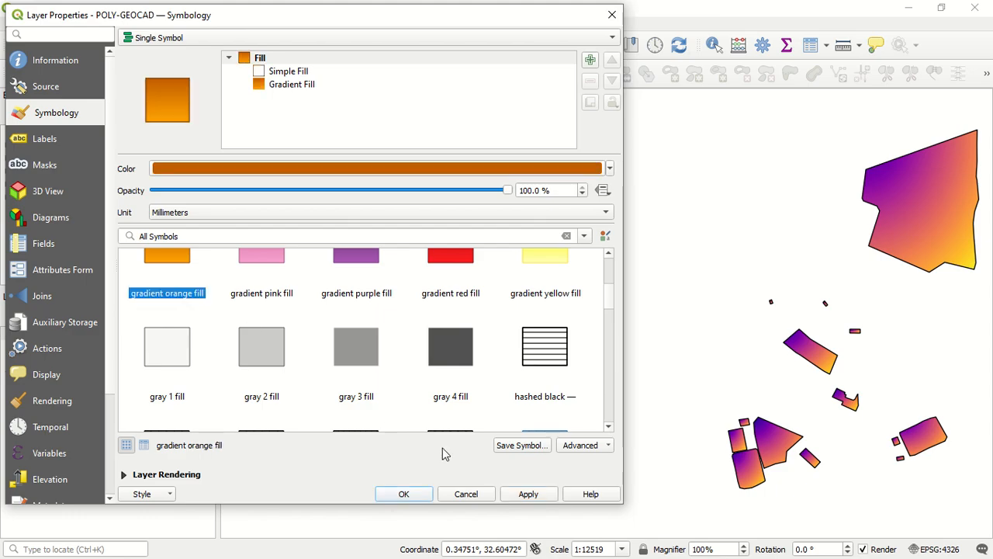
left_click(527, 497)
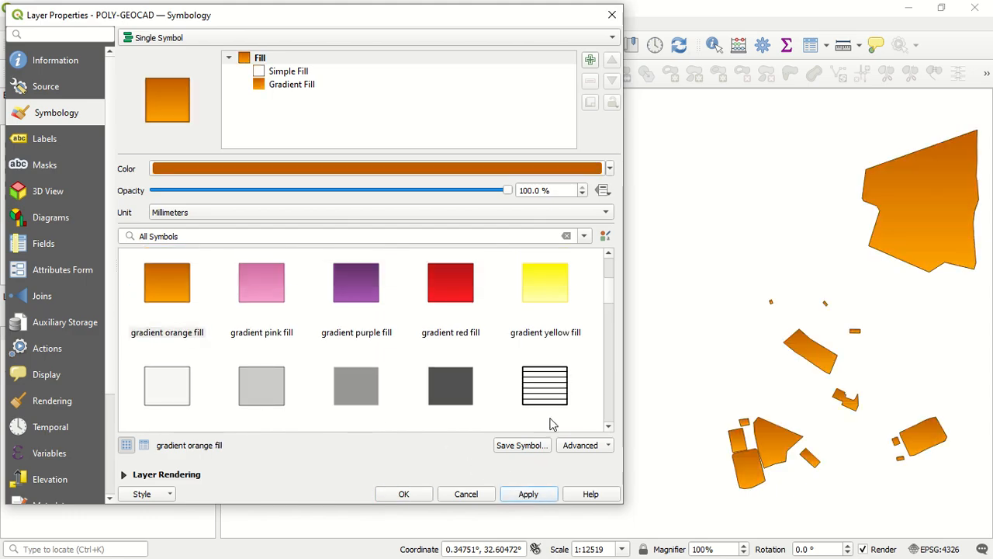
Apply the horizontal hashed black preset to the polygons, followed by the hashed cred / preset
left_click(556, 391)
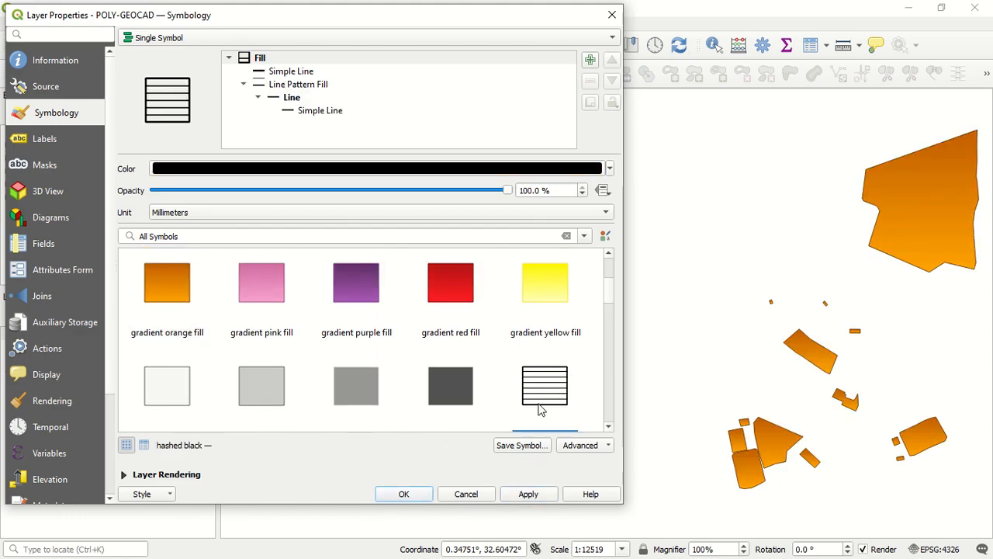
left_click(510, 495)
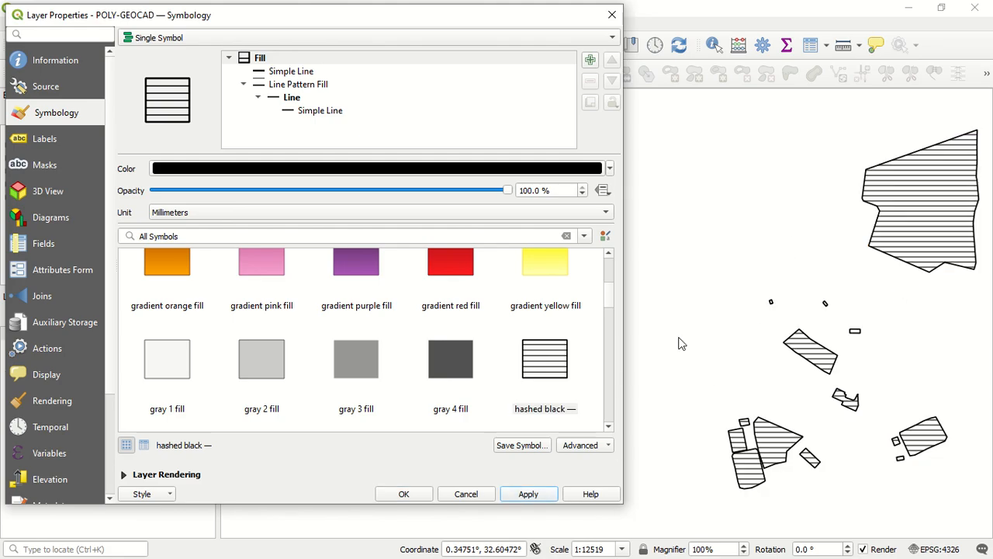
scroll(504, 337, "down", 5)
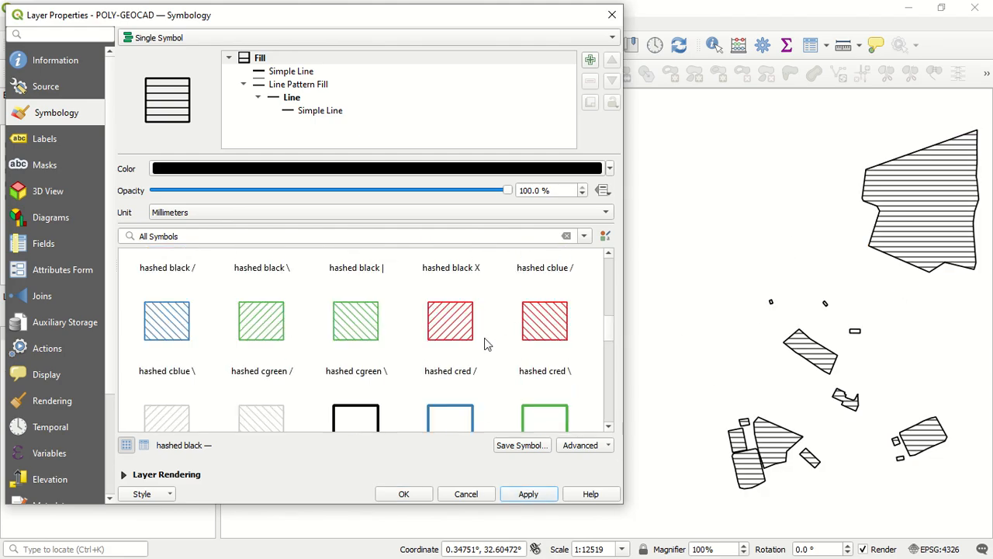
left_click(464, 326)
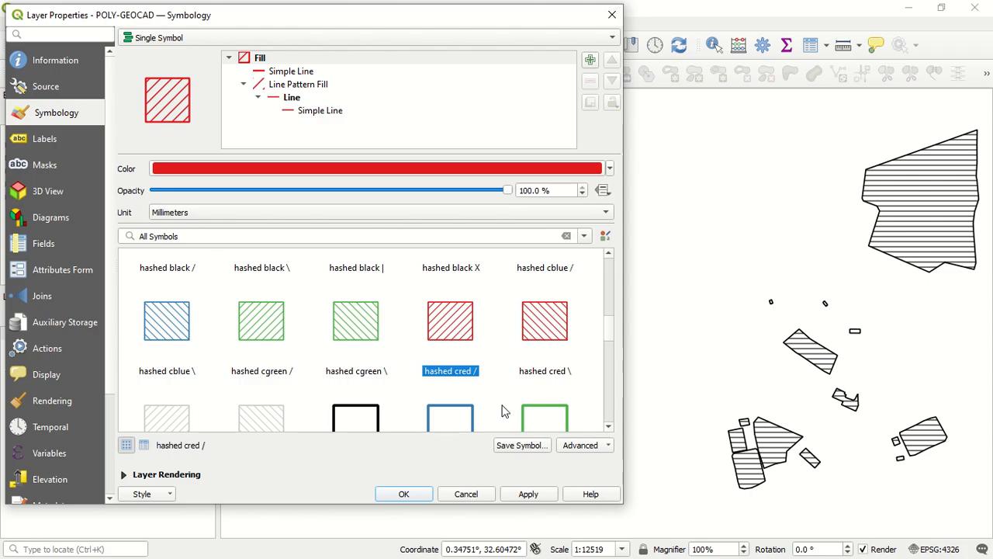
left_click(536, 496)
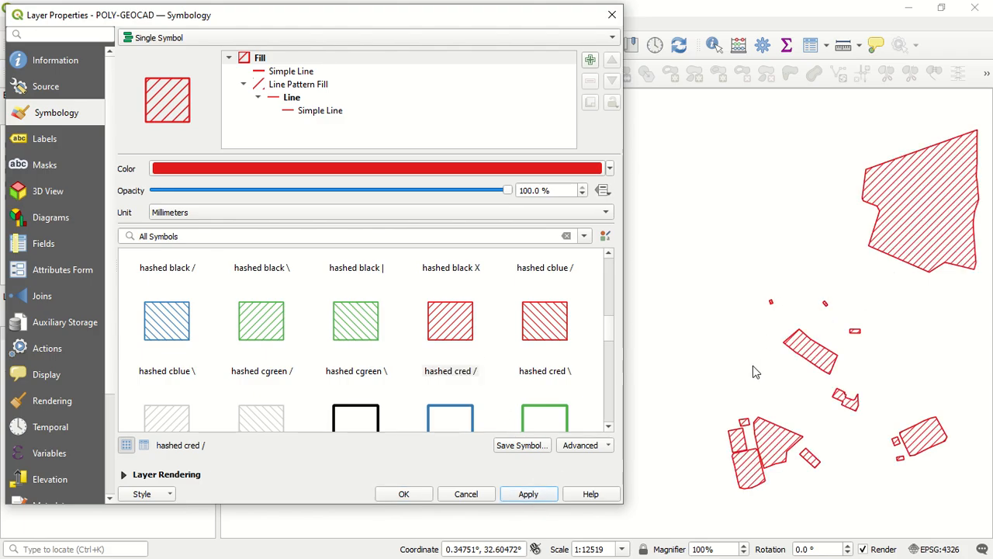
Apply the outline black preset so the polygons have a border without fill
scroll(380, 346, "down", 3)
left_click(366, 319)
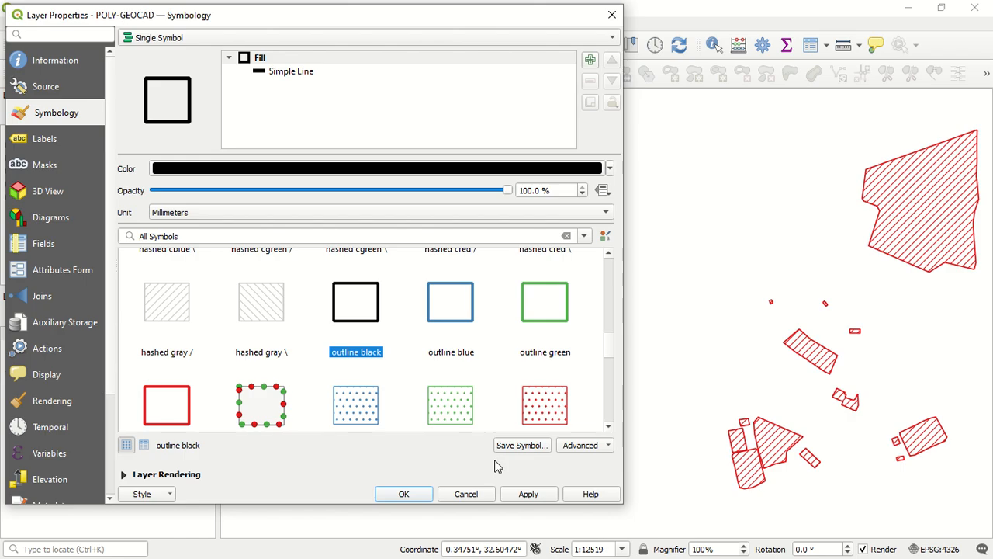
left_click(527, 494)
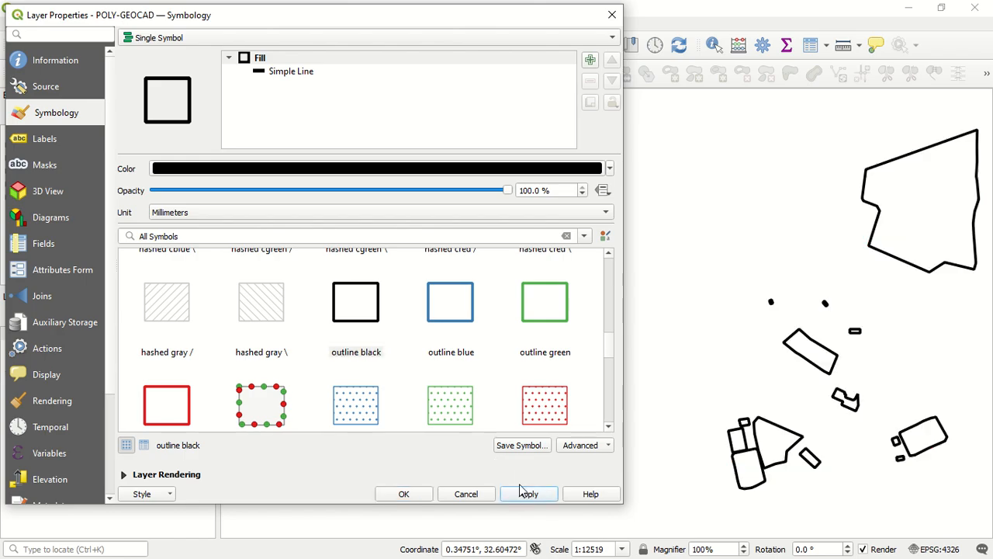
Apply the simple yellow fill preset to the polygons
scroll(370, 411, "down", 6)
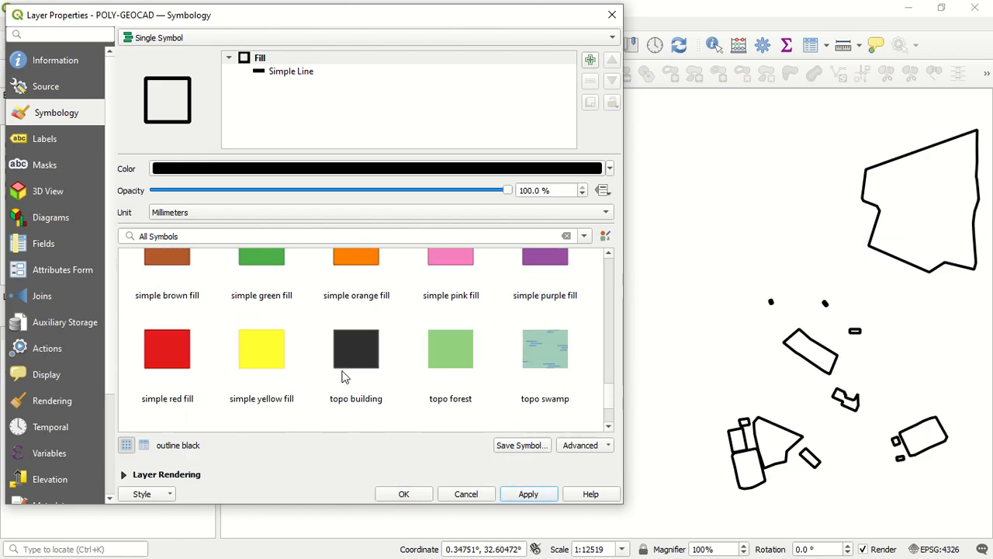
scroll(345, 377, "up", 1)
left_click(280, 368)
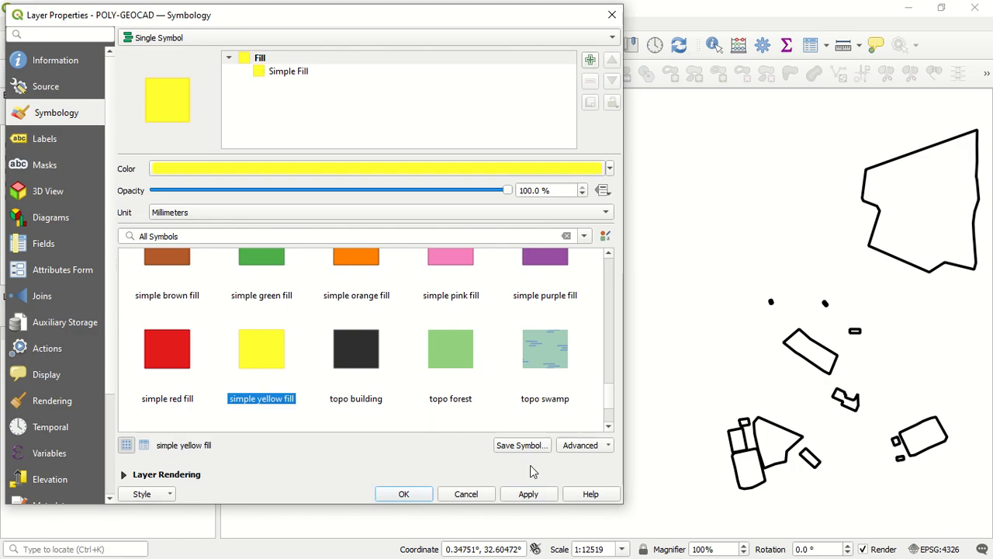
left_click(534, 495)
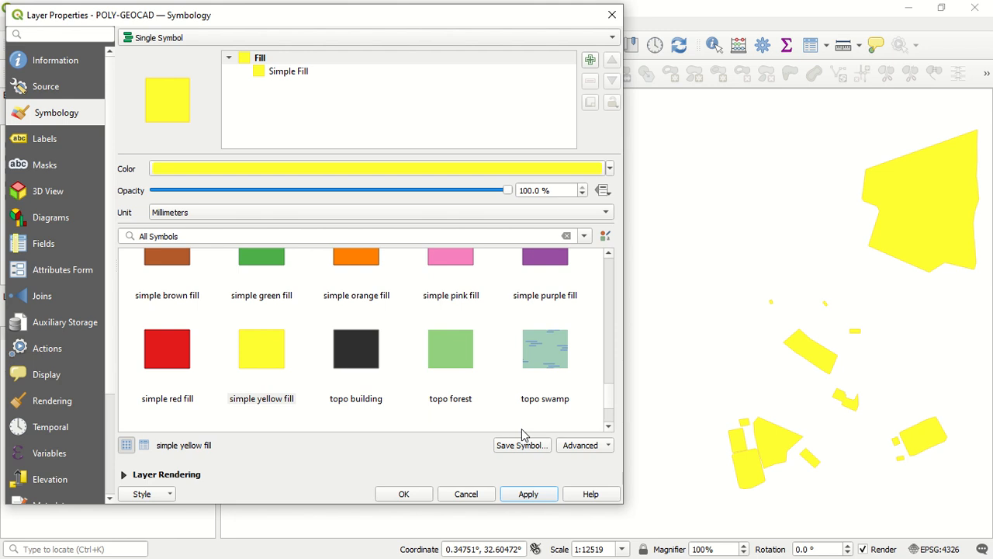
Check the symbol's Simple Fill layer, return to the parent Fill, and filter the preset symbols to the Colorful group
left_click(345, 56)
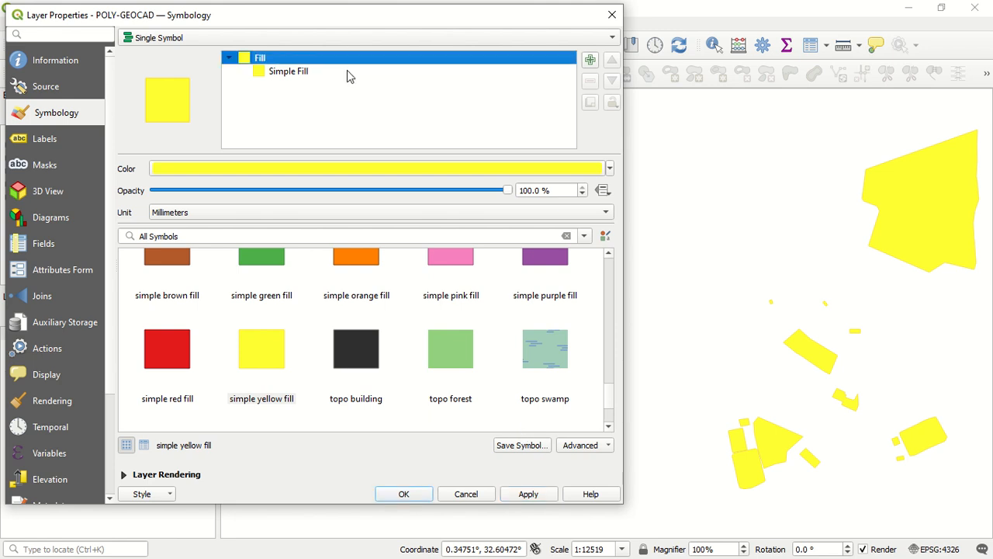
left_click(347, 71)
left_click(352, 60)
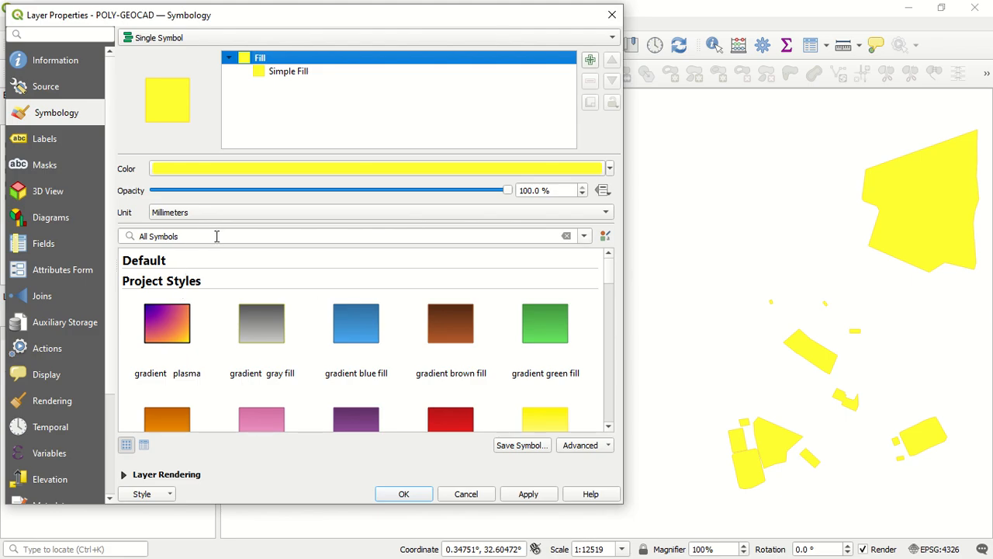
left_click(584, 237)
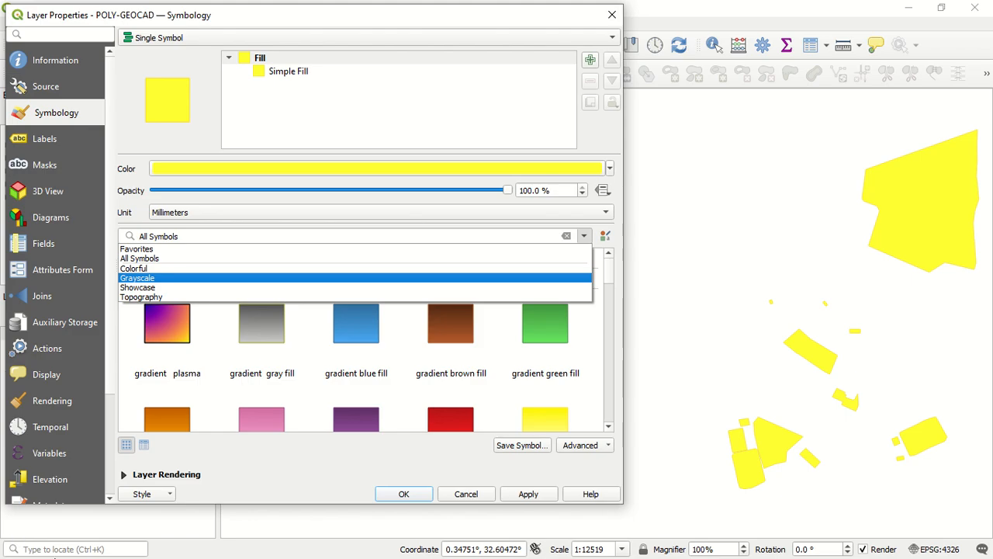
left_click(178, 269)
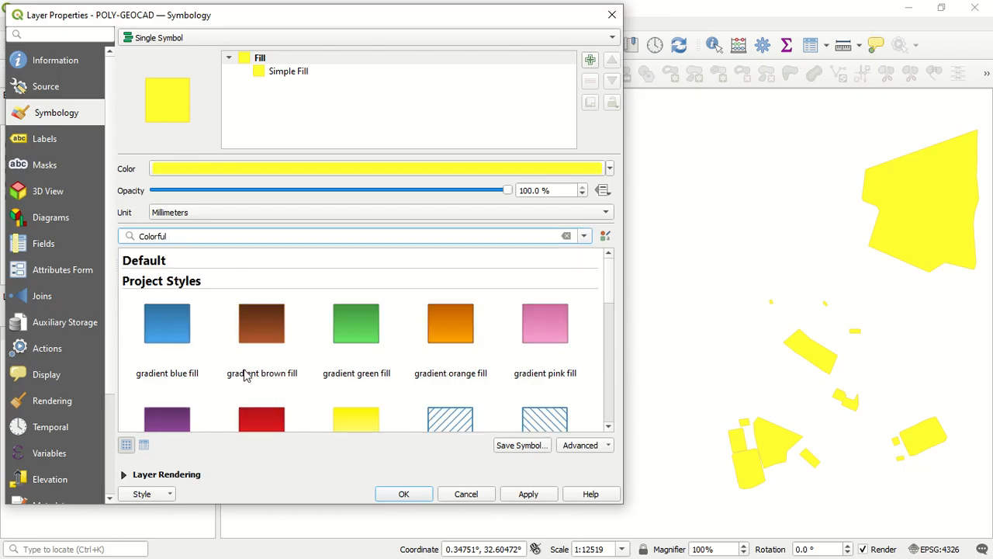
Apply the pattern dot blue preset from the Colorful group to the polygons
scroll(377, 376, "down", 3)
scroll(380, 373, "down", 2)
scroll(381, 371, "up", 3)
left_click(362, 396)
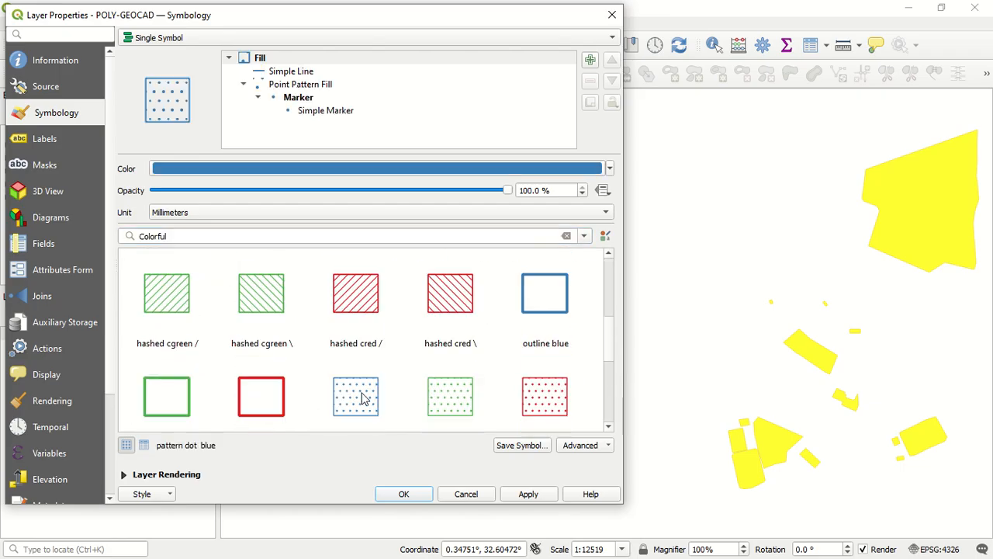
left_click(528, 494)
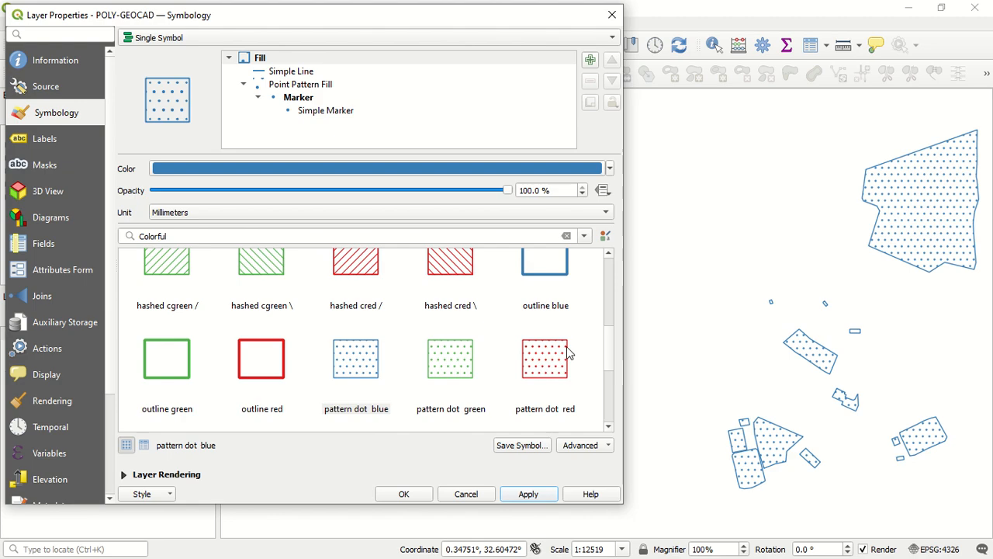
Filter the preset symbols to the Grayscale group and apply the pattern dot black preset to the polygons
left_click(584, 235)
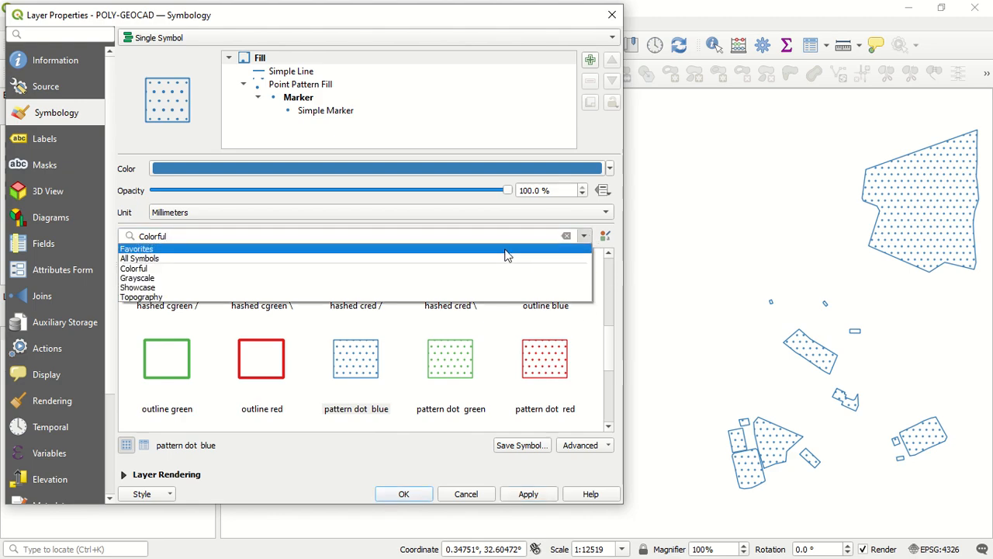
left_click(442, 278)
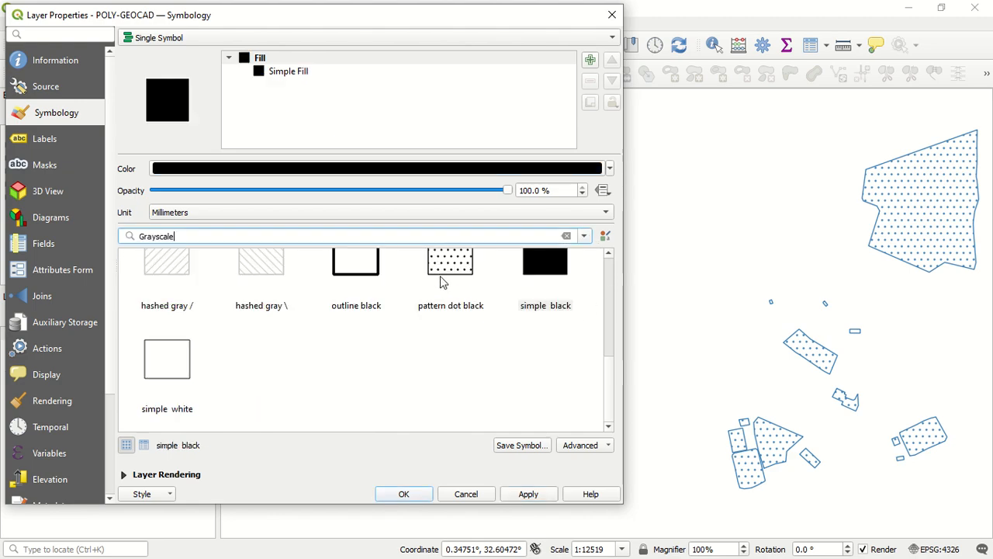
scroll(384, 303, "up", 3)
scroll(412, 365, "down", 2)
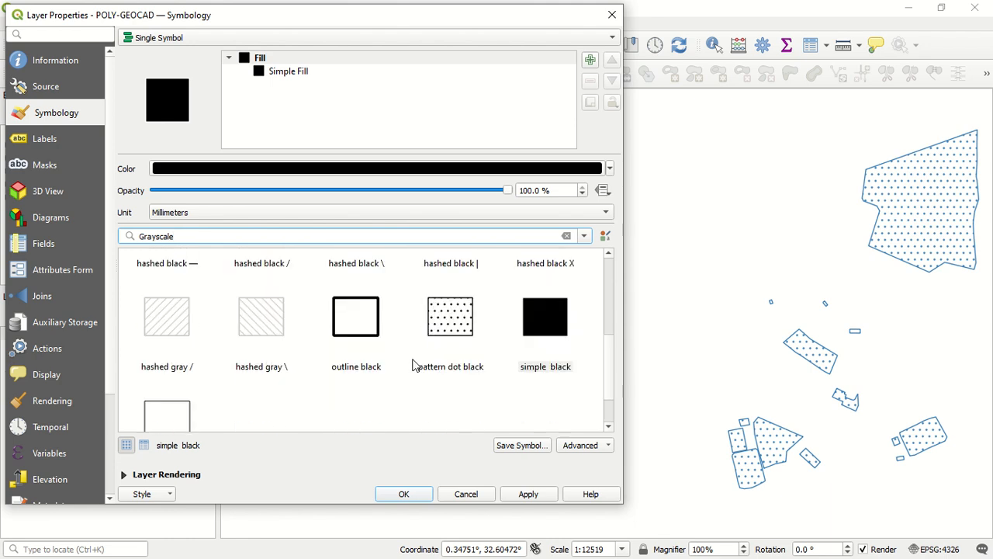
left_click(454, 338)
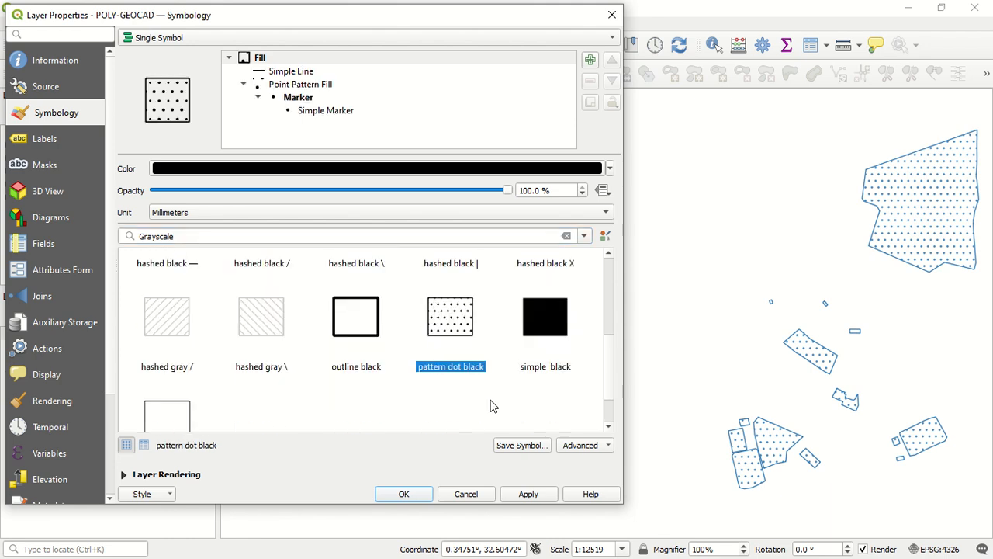
left_click(548, 495)
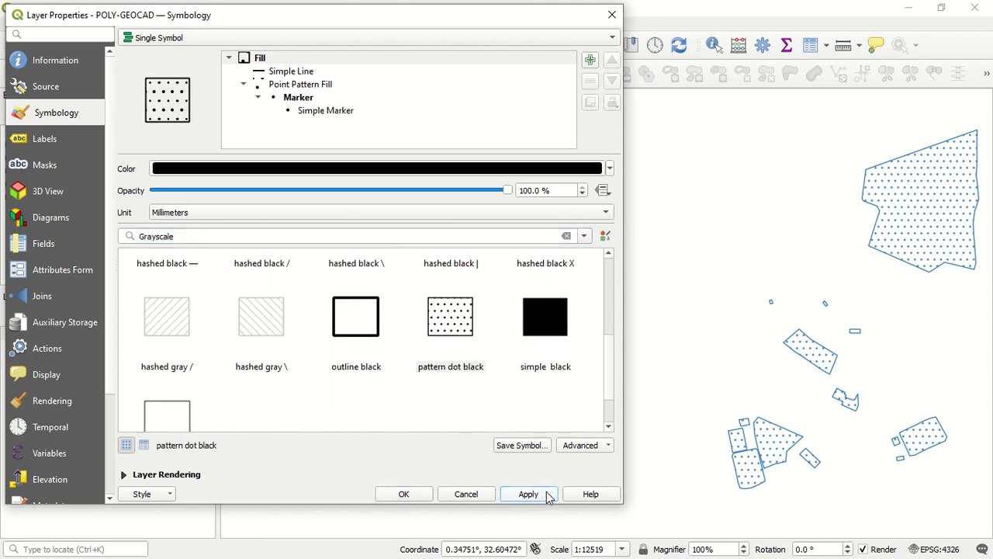
Filter the preset symbols to the Showcase group and apply the outline xpattern preset to the polygons
left_click(585, 235)
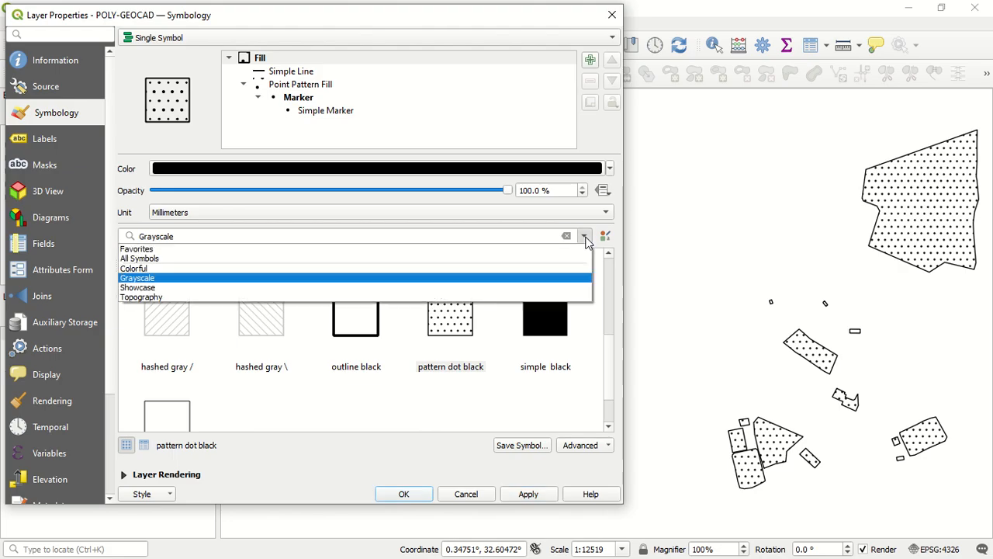
left_click(375, 288)
left_click(281, 332)
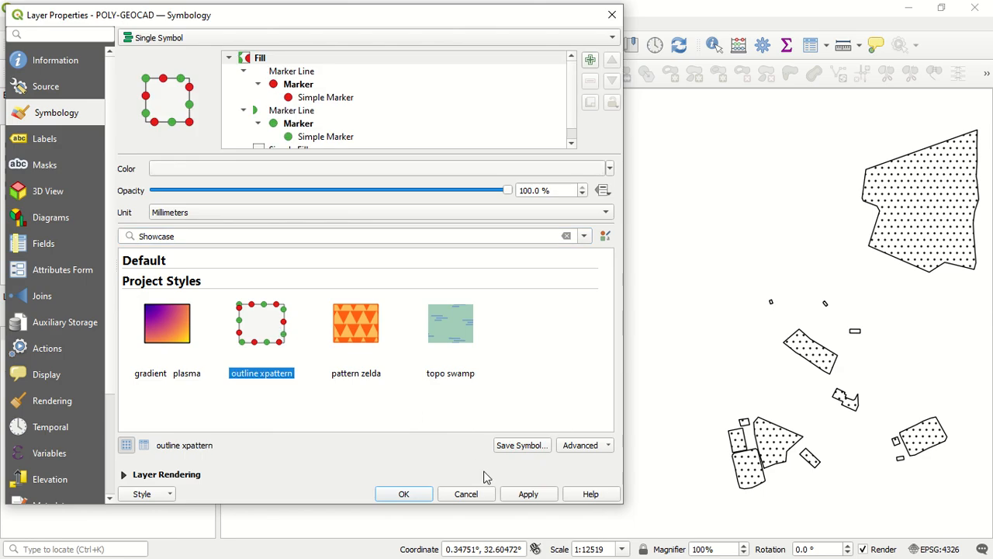
left_click(529, 492)
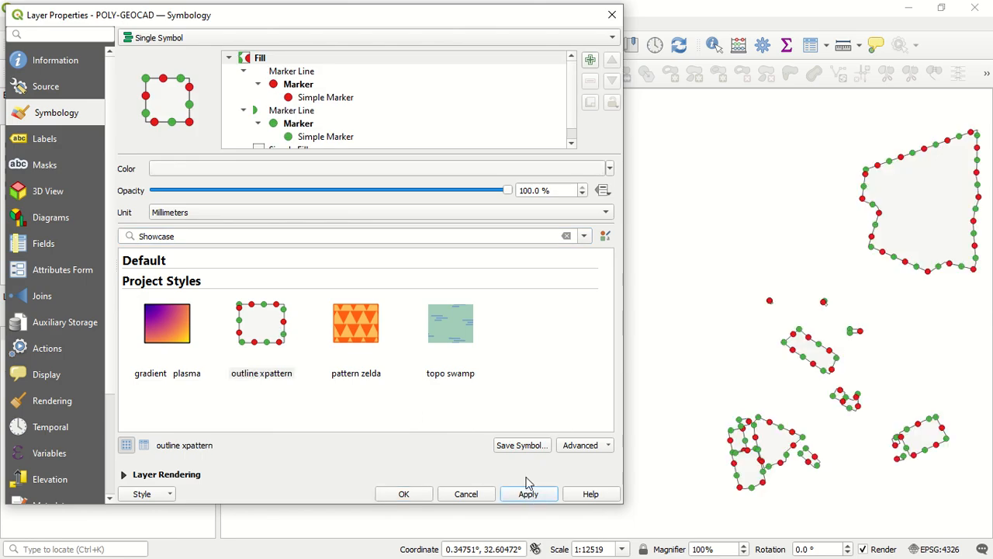
Filter the preset symbols to the Topography group and apply the topo swamp preset to the polygons
left_click(585, 236)
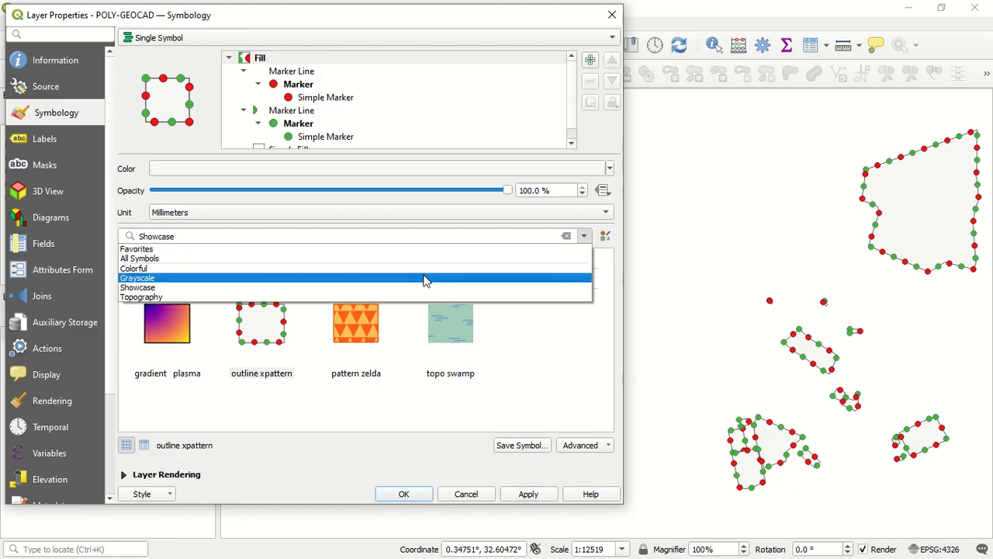
left_click(339, 298)
left_click(339, 301)
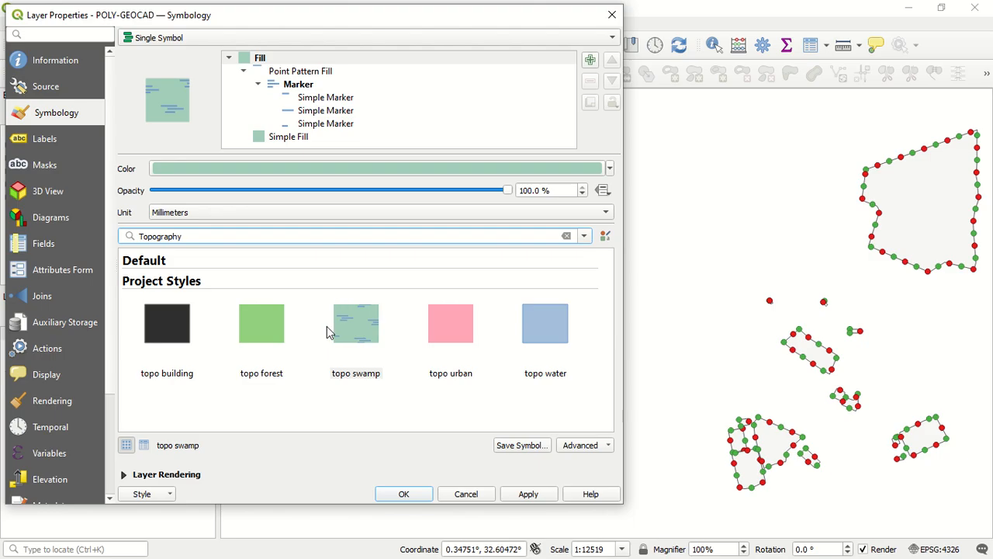
left_click(364, 336)
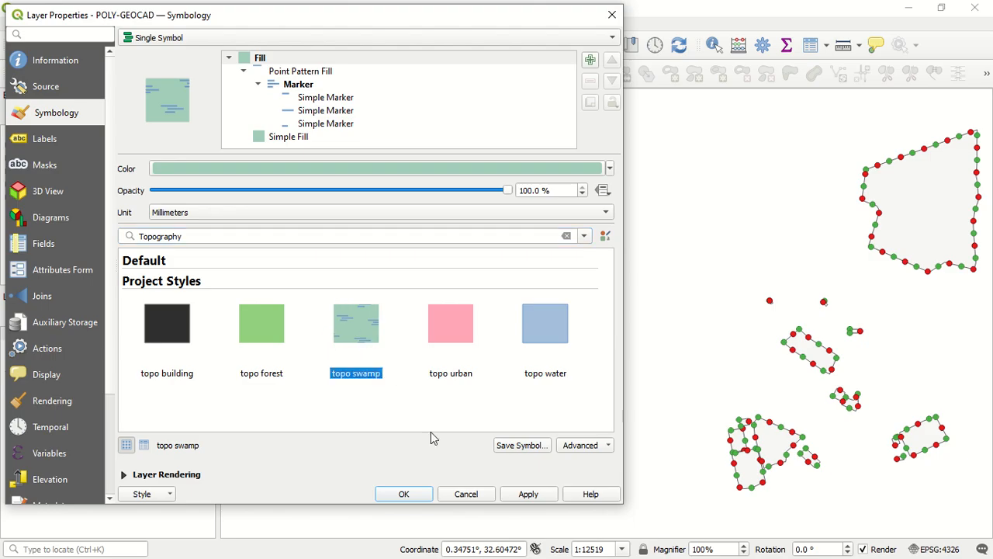
left_click(528, 494)
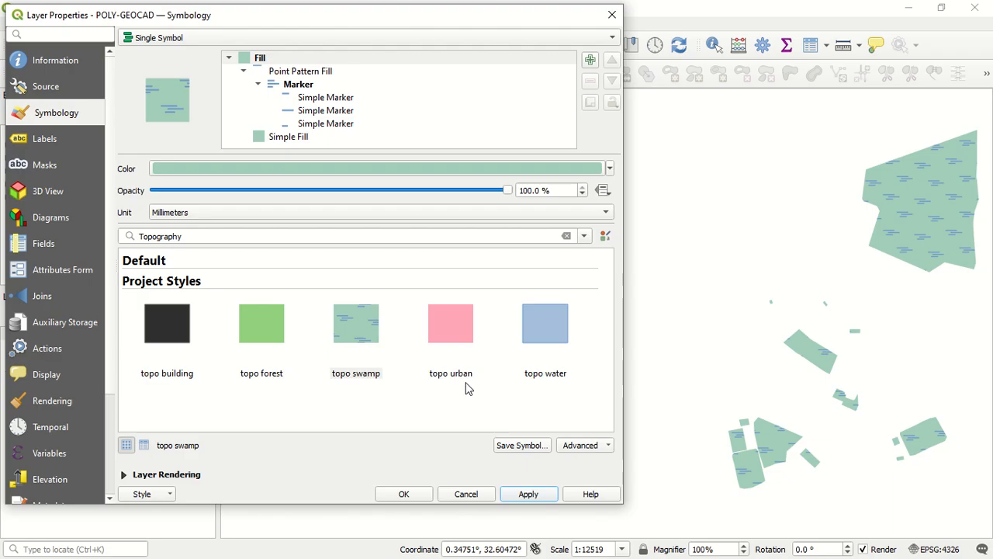
Show All Symbols in the preset list and apply the gradient blue fill preset to the polygons
mouse_move(468, 388)
left_click(583, 236)
left_click(380, 259)
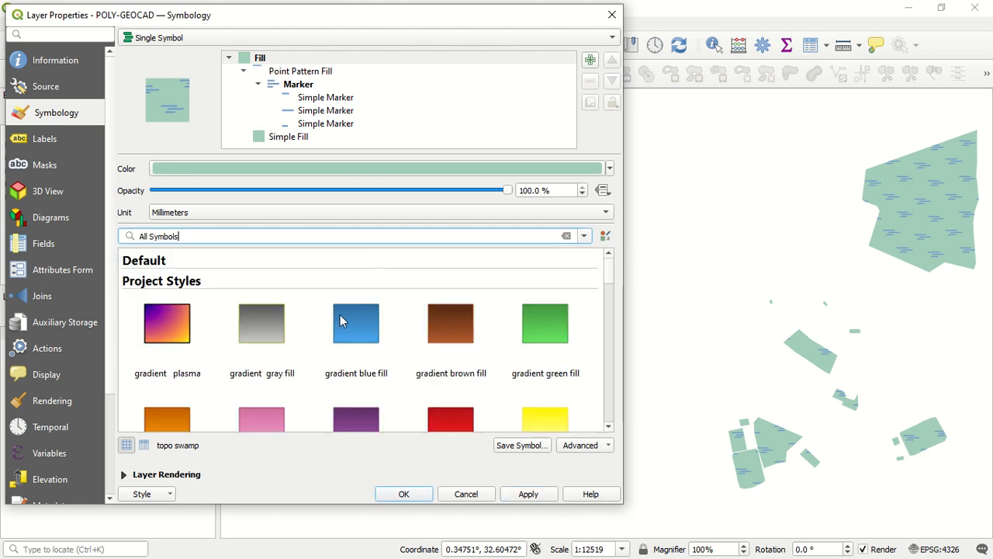
left_click(368, 332)
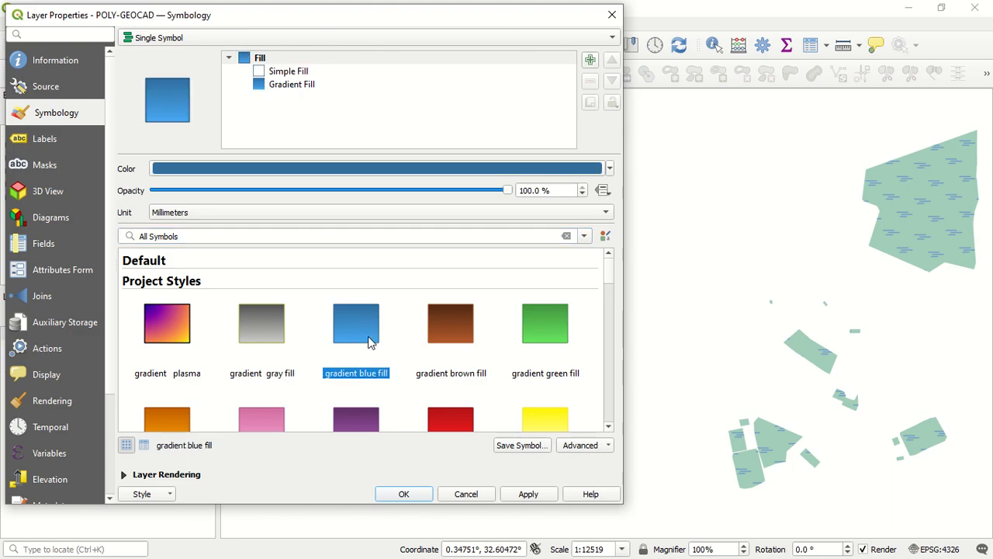
left_click(529, 495)
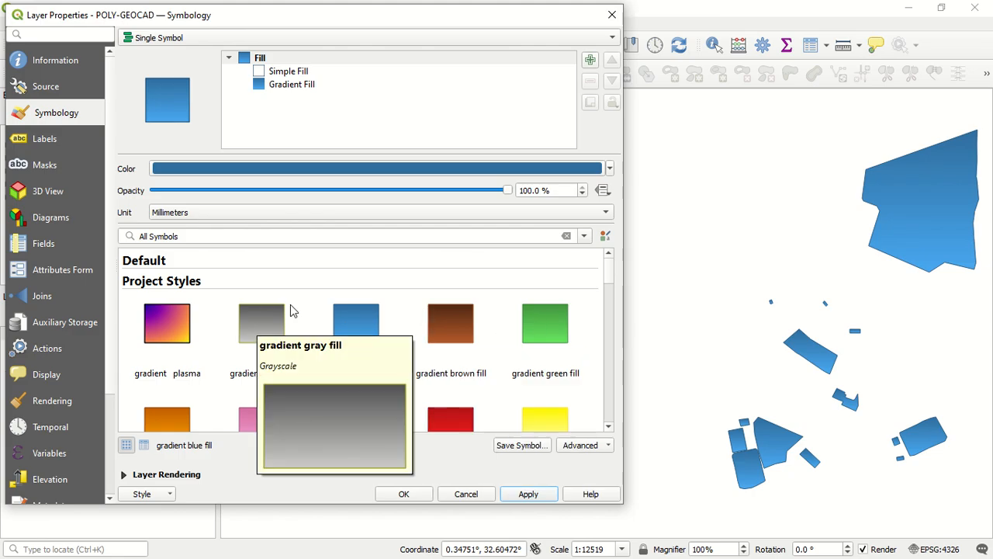
Look through the full preset list and compare the settings of the symbol's Simple Fill and Gradient Fill layers
mouse_move(451, 305)
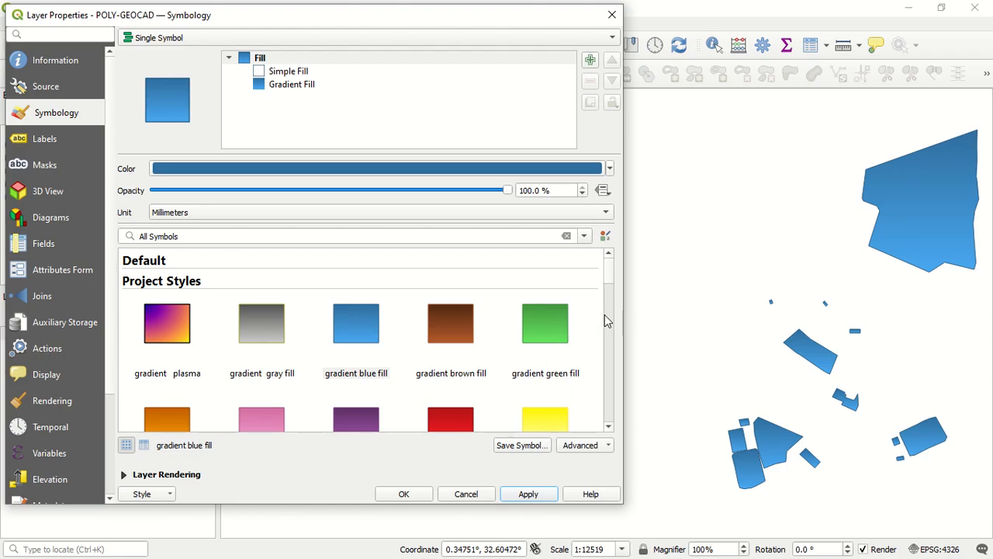
scroll(583, 304, "down", 15)
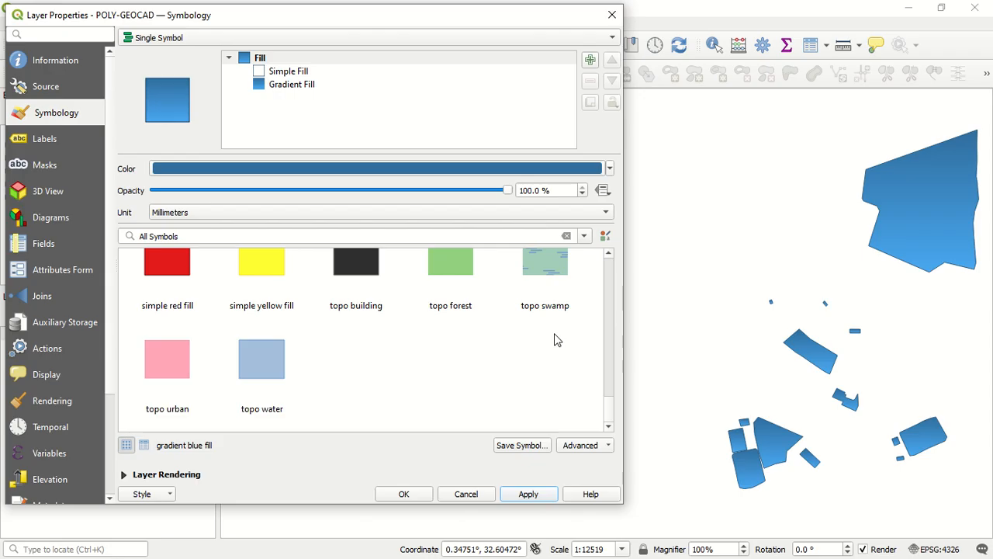
scroll(458, 342, "up", 15)
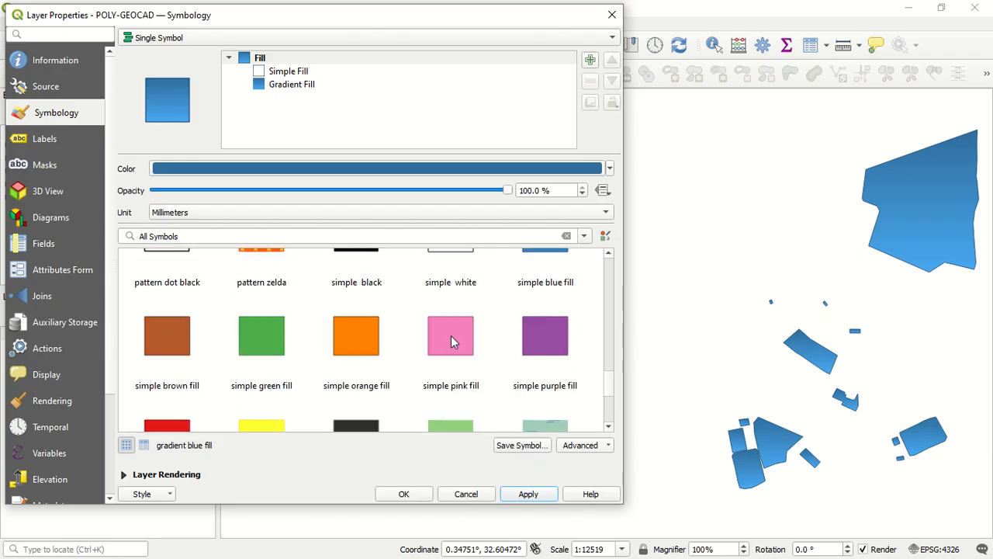
left_click(329, 110)
left_click(316, 72)
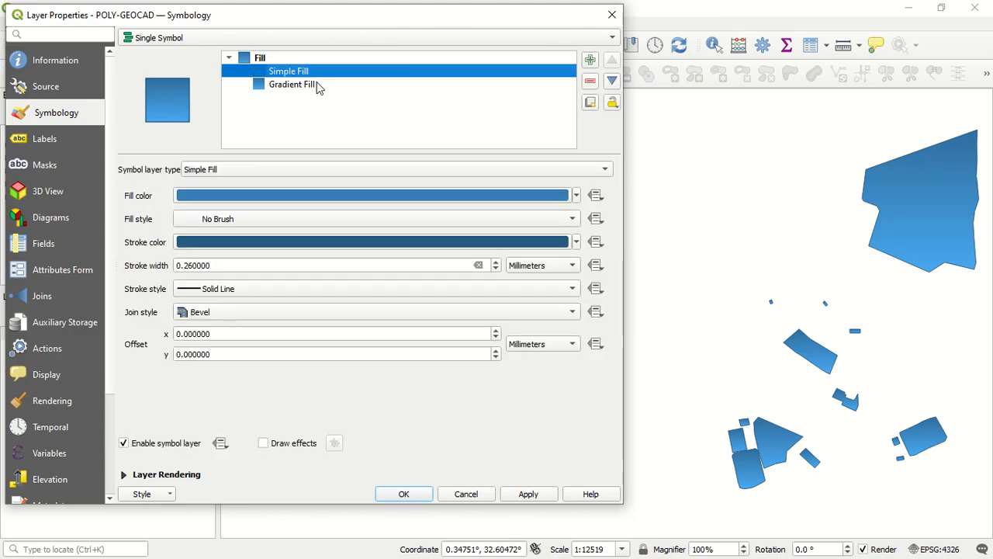
left_click(320, 84)
left_click(324, 71)
left_click(324, 84)
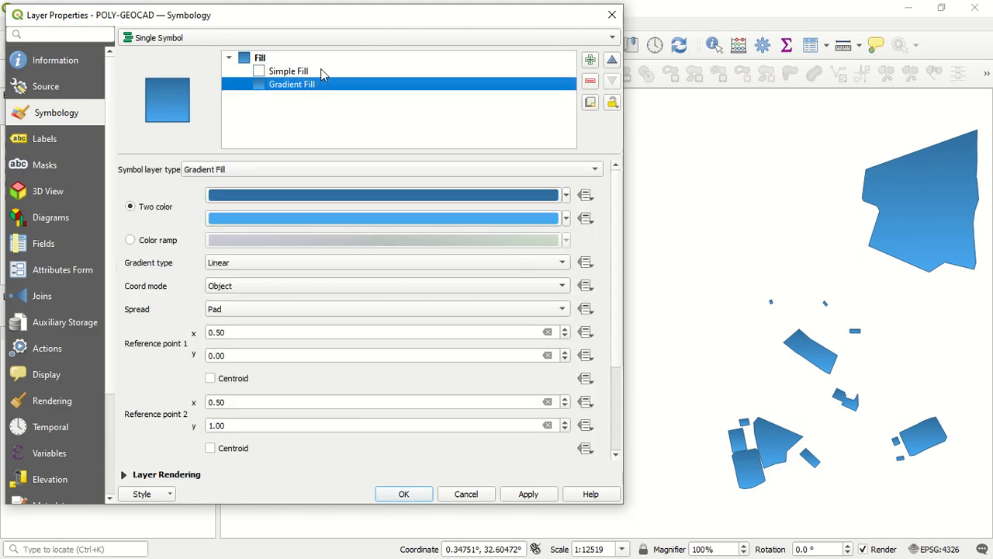
left_click(321, 70)
left_click(323, 83)
left_click(321, 71)
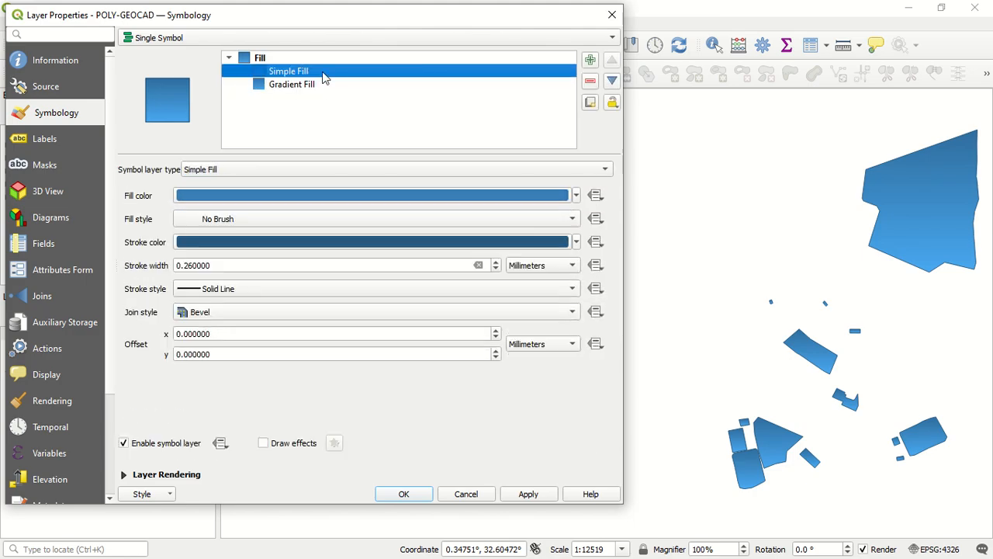
left_click(322, 86)
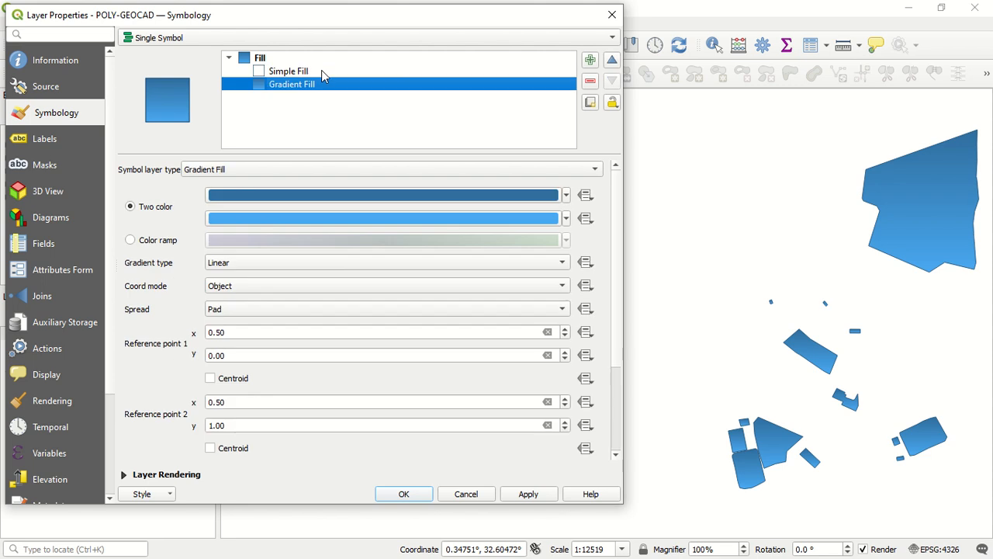
left_click(322, 70)
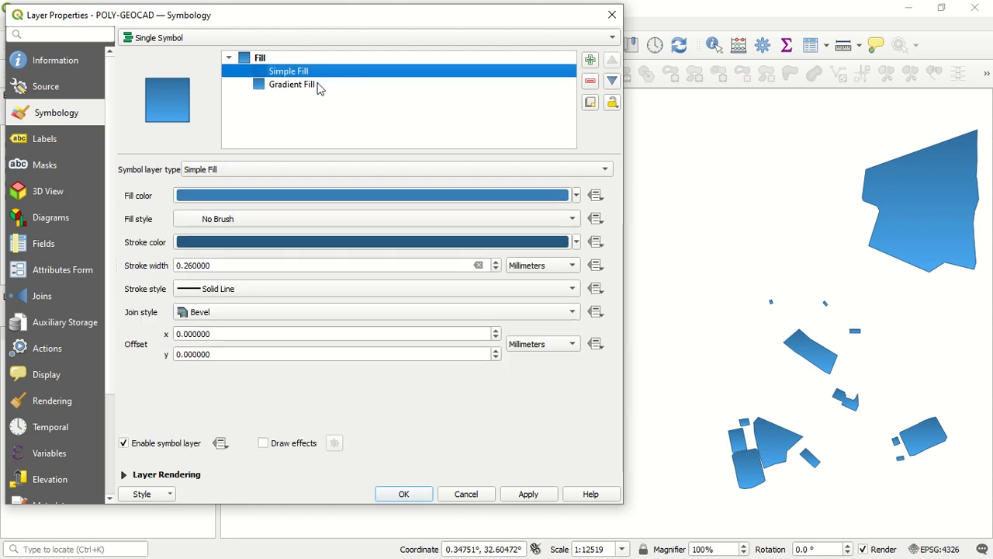
left_click(323, 82)
Set the Simple Fill layer's fill color to bright green #03ff00 using the color wheel
left_click(323, 76)
left_click(401, 200)
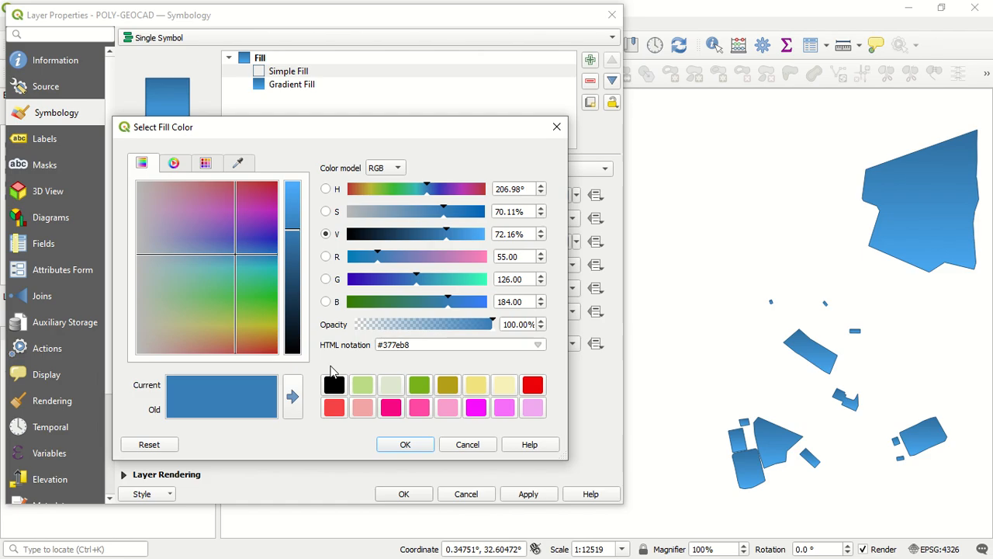
left_click(174, 163)
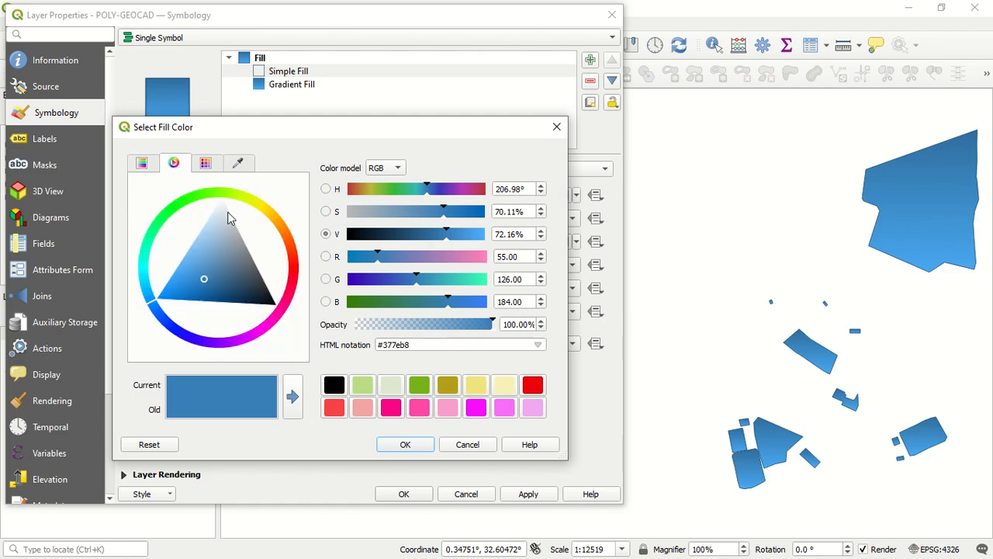
left_click(182, 204)
left_click_drag(188, 222, 184, 205)
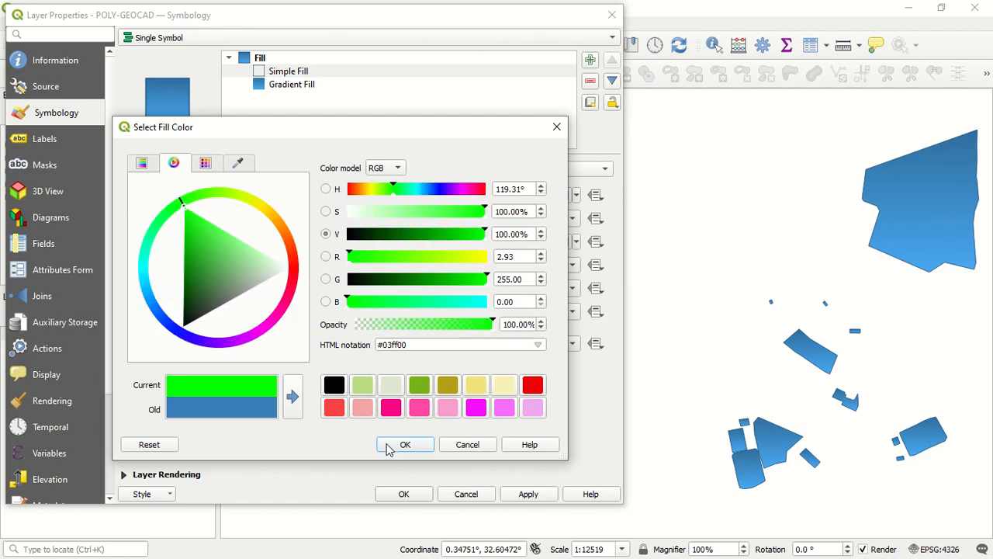
left_click(407, 454)
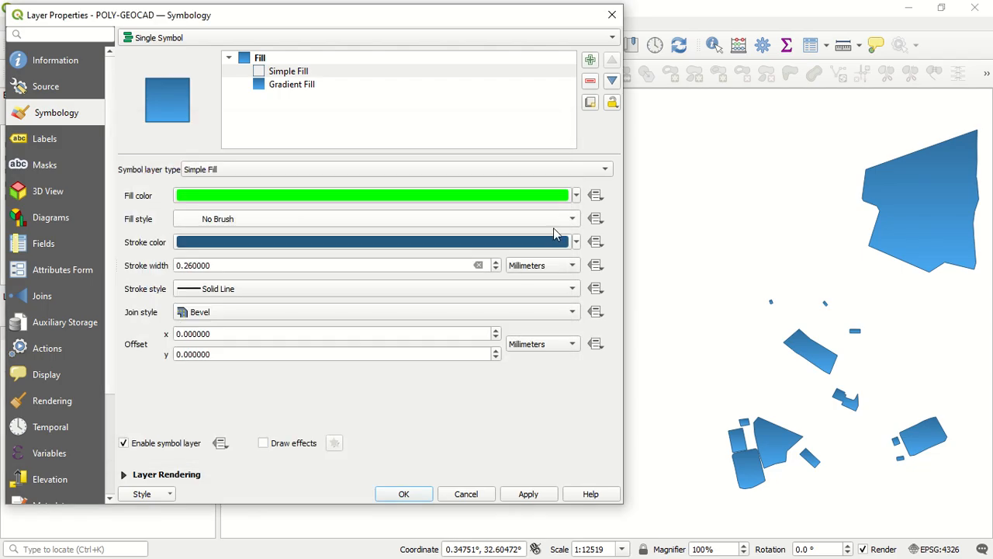
Set the Simple Fill layer's stroke color to green #2ef502 and apply the change to the polygons
left_click(554, 243)
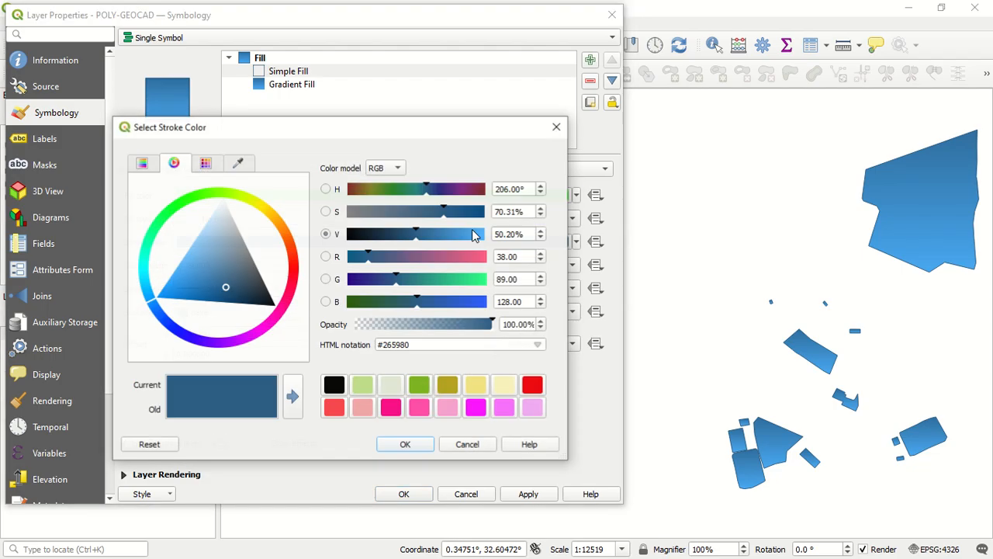
left_click(195, 199)
left_click_drag(198, 213, 197, 206)
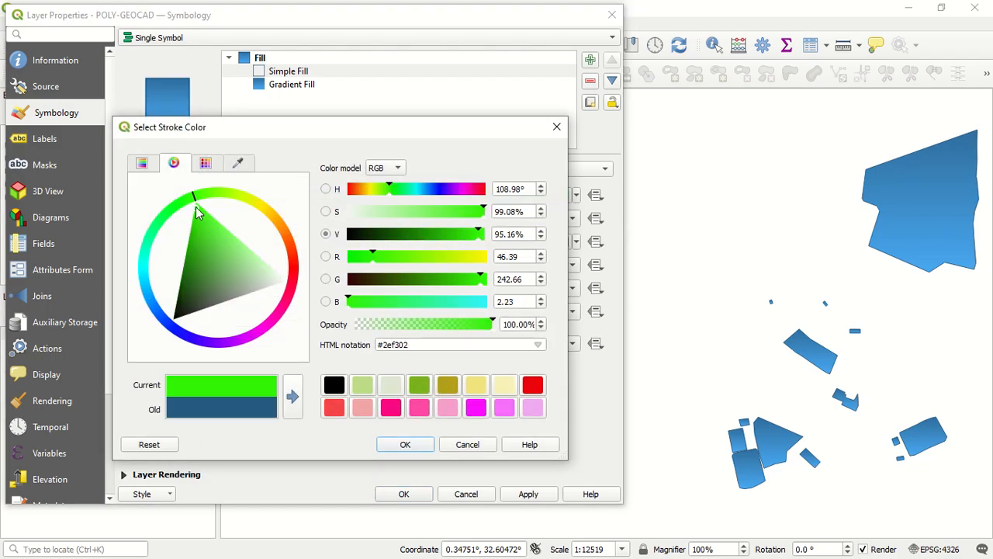
left_click(405, 444)
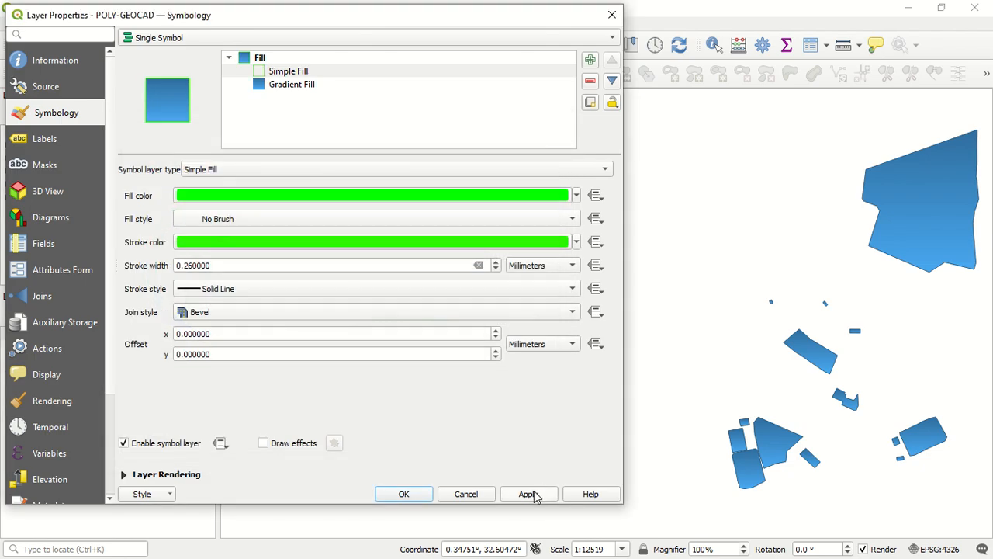
left_click(531, 494)
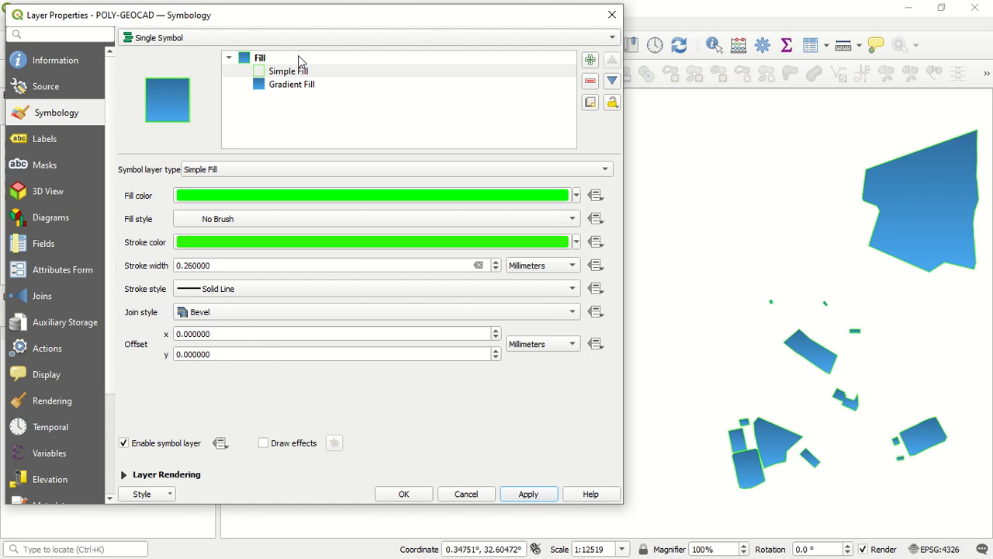
Set the Gradient Fill layer's first color to green #4f9e2f using the color wheel
left_click(297, 87)
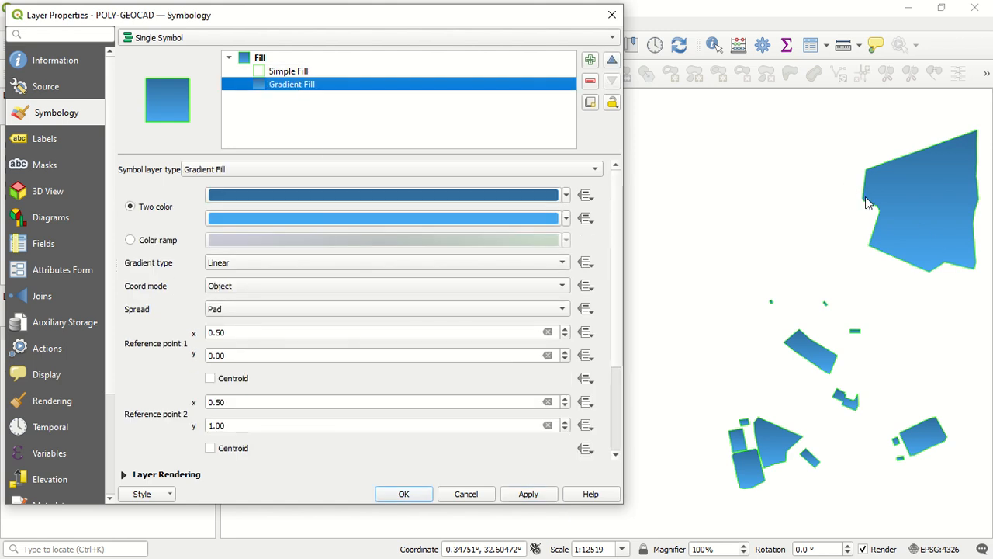
left_click(495, 195)
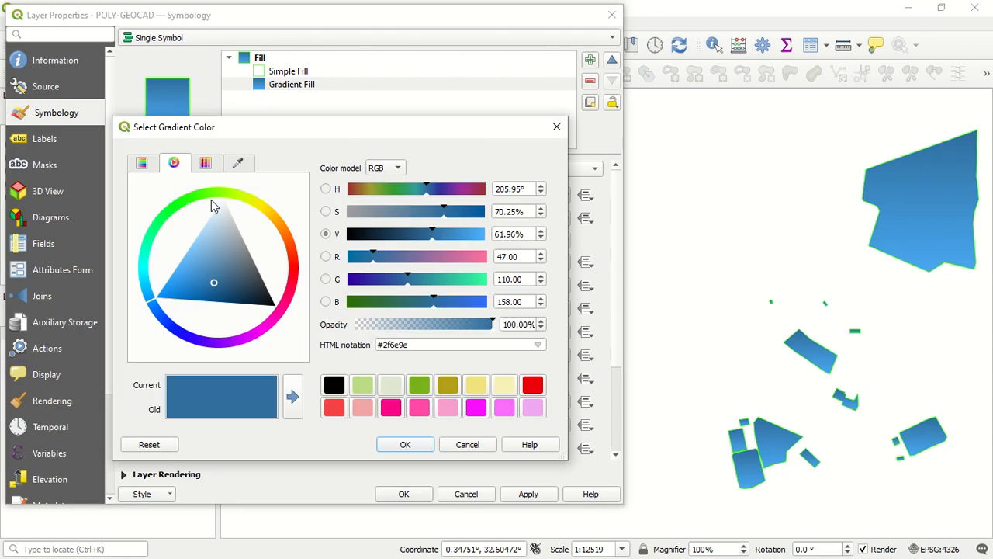
left_click(204, 195)
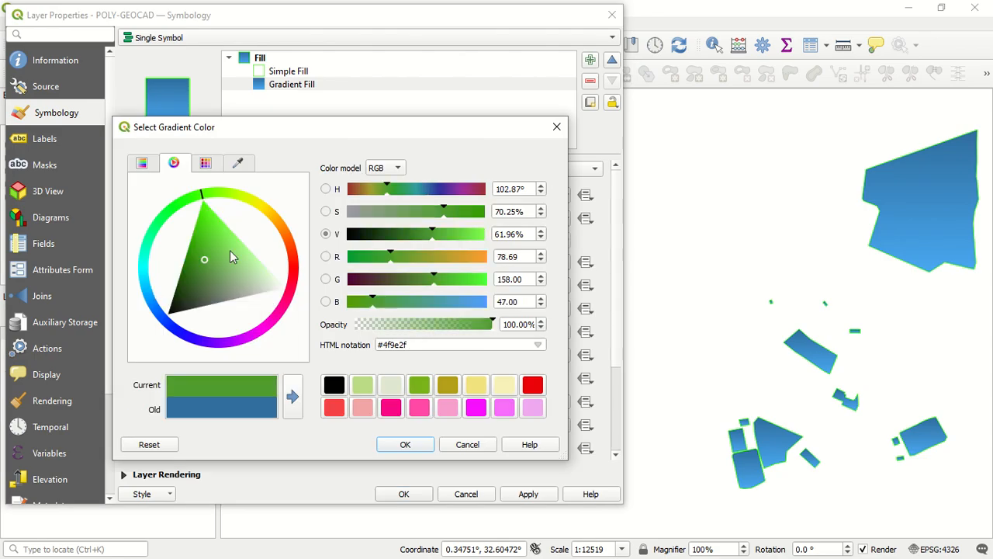
left_click(405, 444)
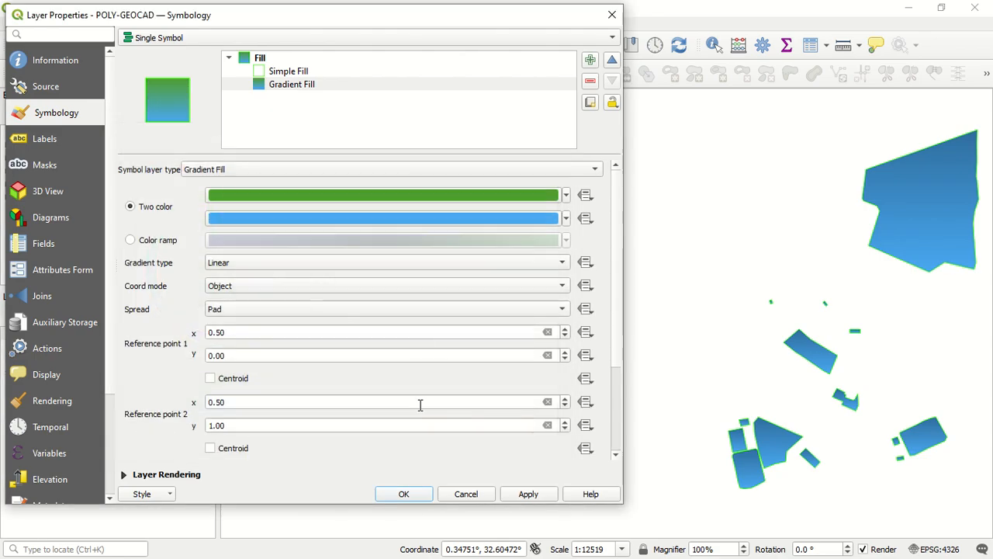
Set the gradient's second color to light green #48f269 and apply the change to the polygons
left_click(512, 218)
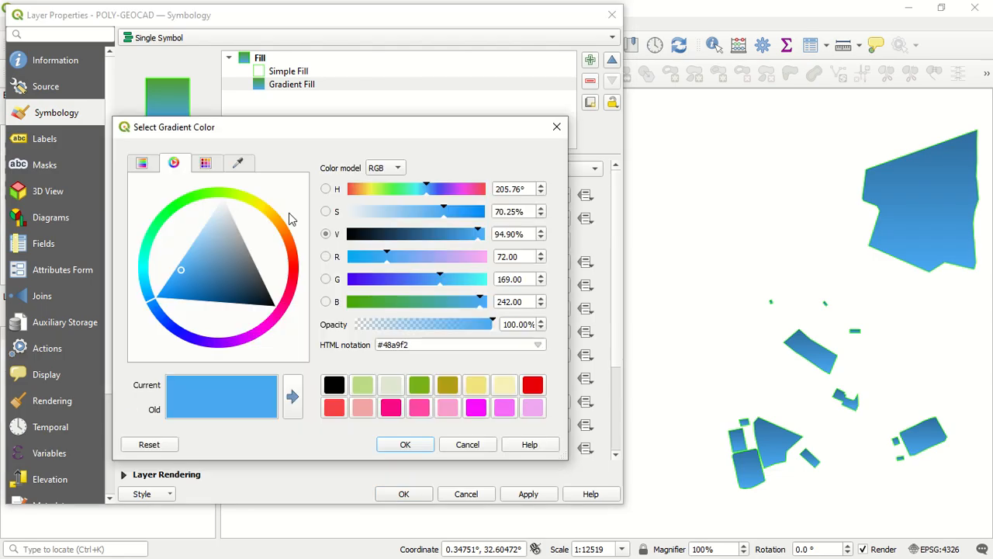
left_click(169, 222)
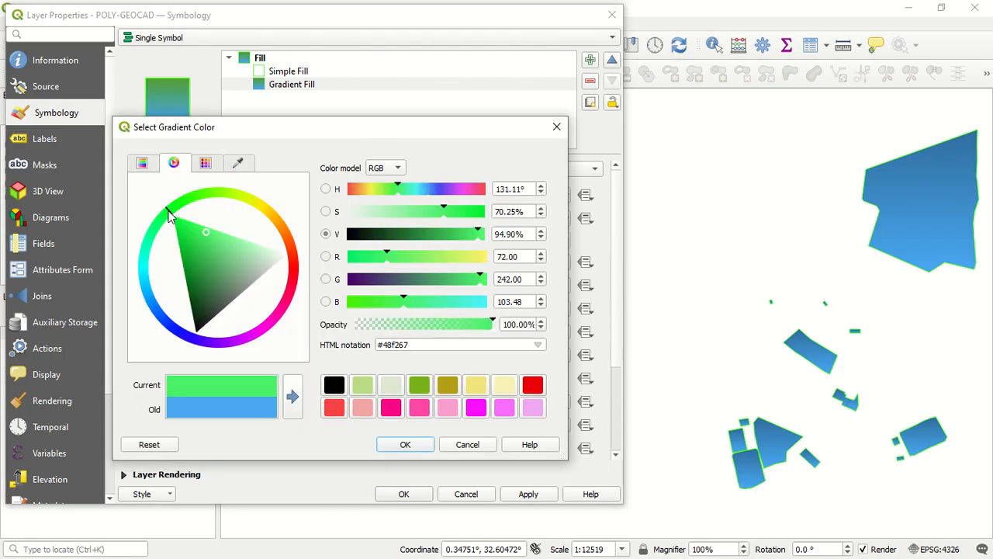
left_click(405, 445)
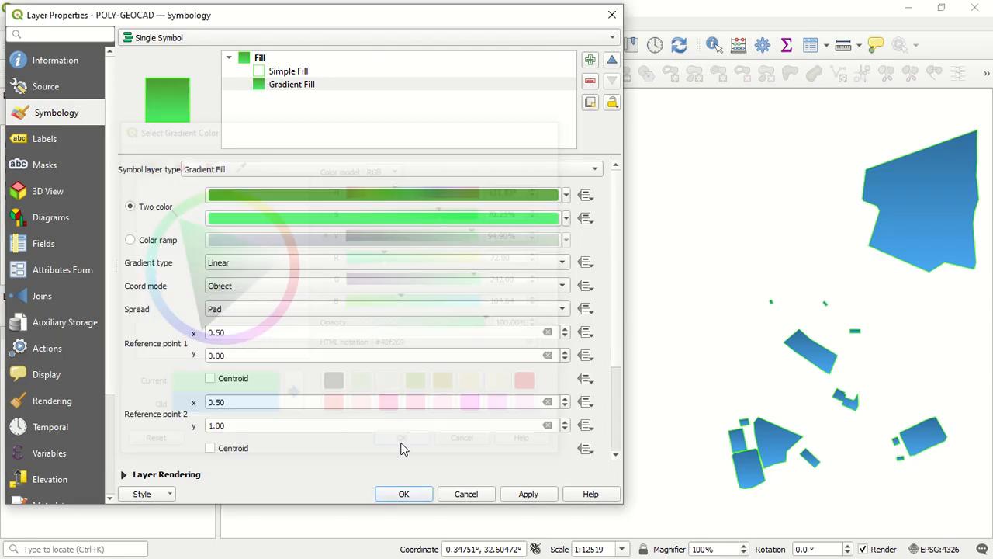
left_click(528, 492)
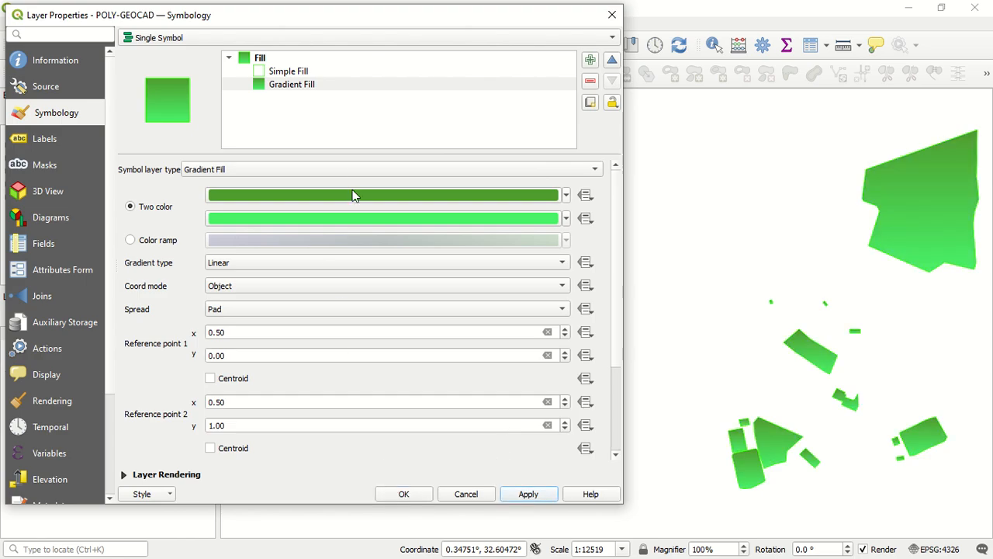
Change the Simple Fill layer's symbol layer type to Centroid Fill and apply it to the polygons
left_click(339, 73)
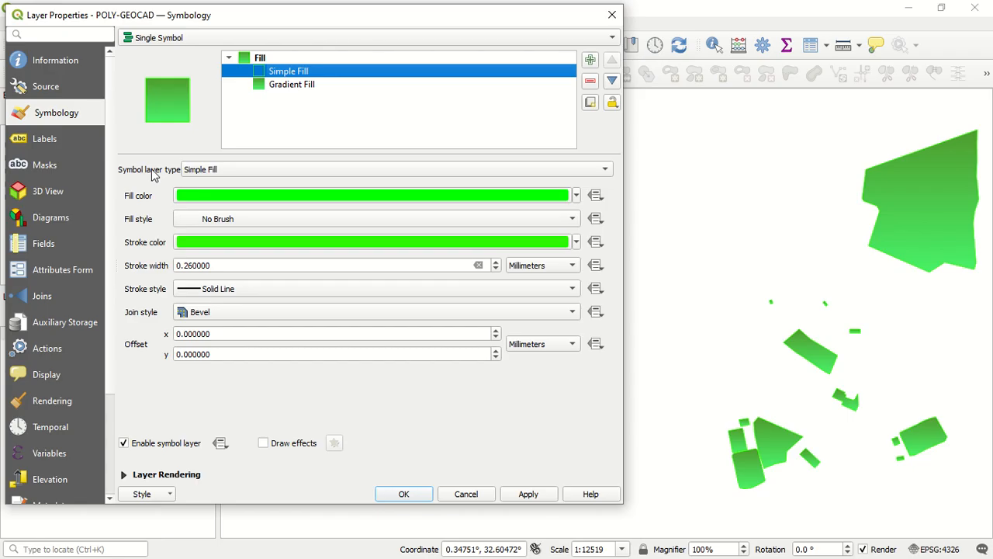
left_click(255, 172)
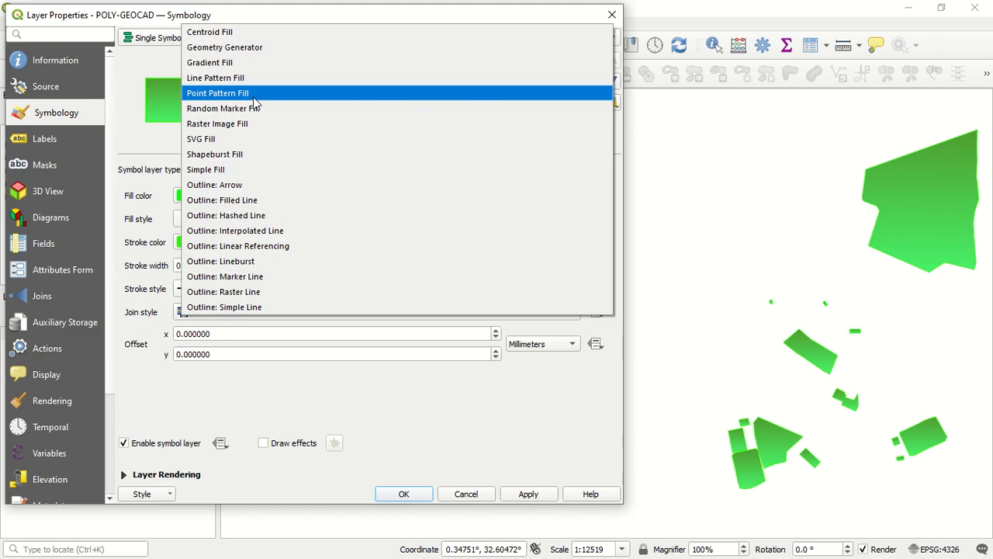
left_click(280, 33)
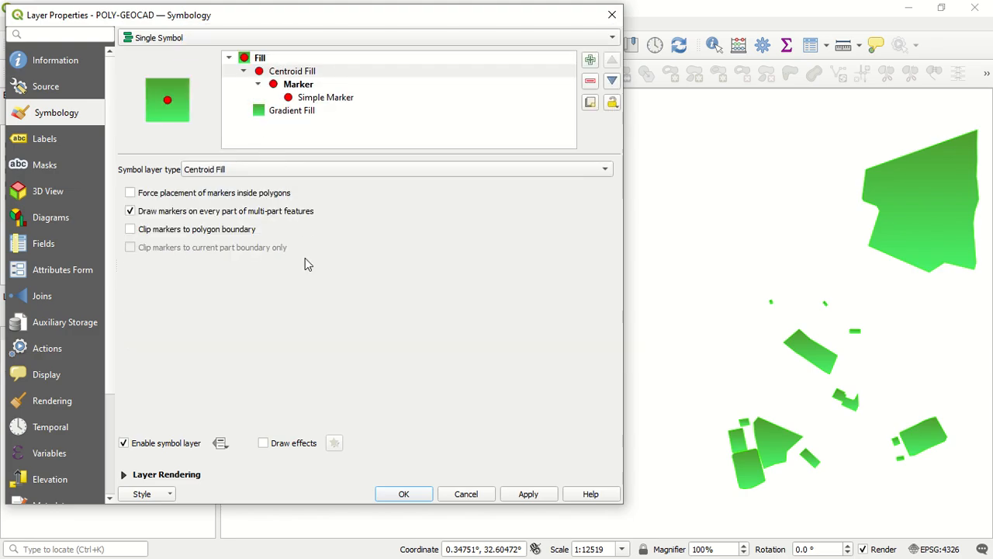
left_click(527, 494)
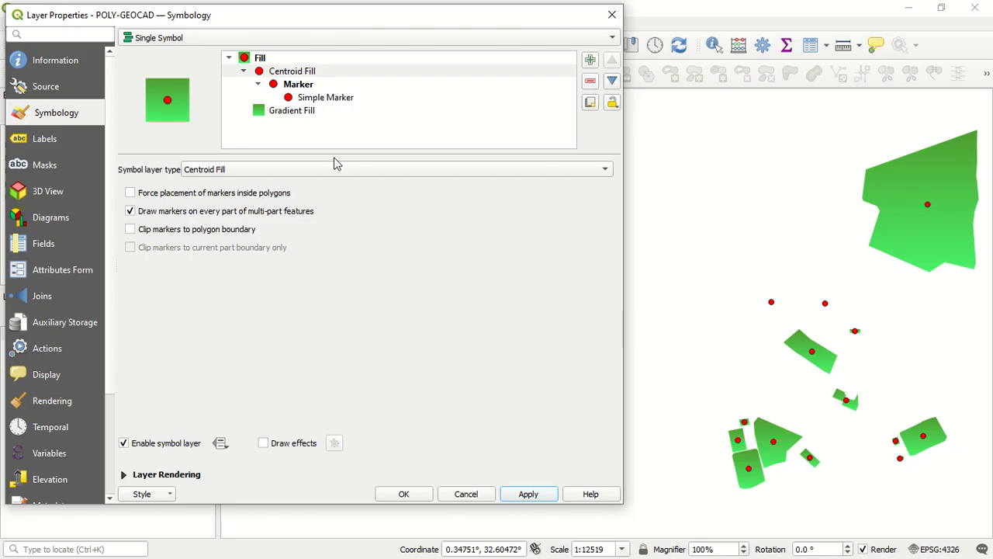
Move the Gradient Fill layer above the Centroid Fill layer in the symbol tree and apply the new order
left_click(310, 111)
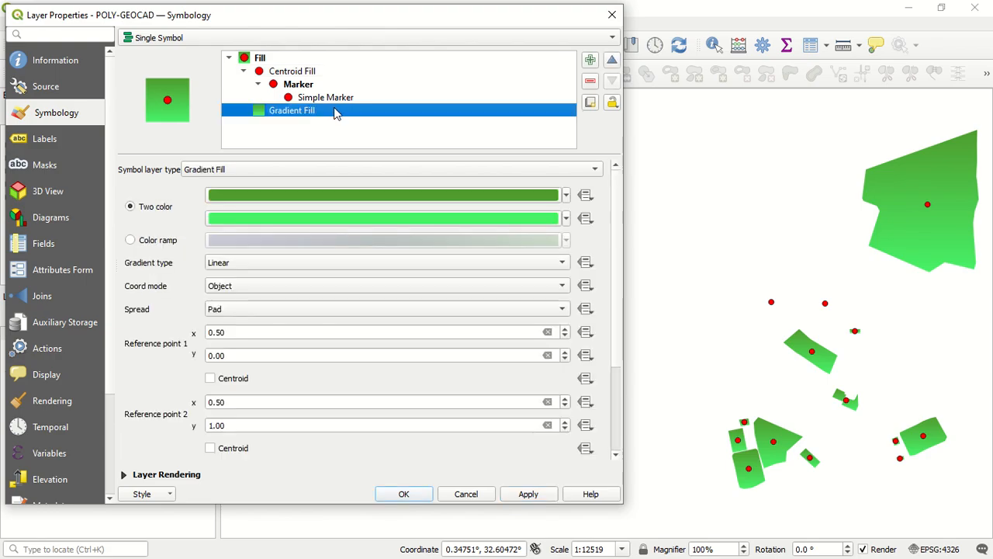
left_click(335, 95)
left_click(464, 87)
left_click(359, 113)
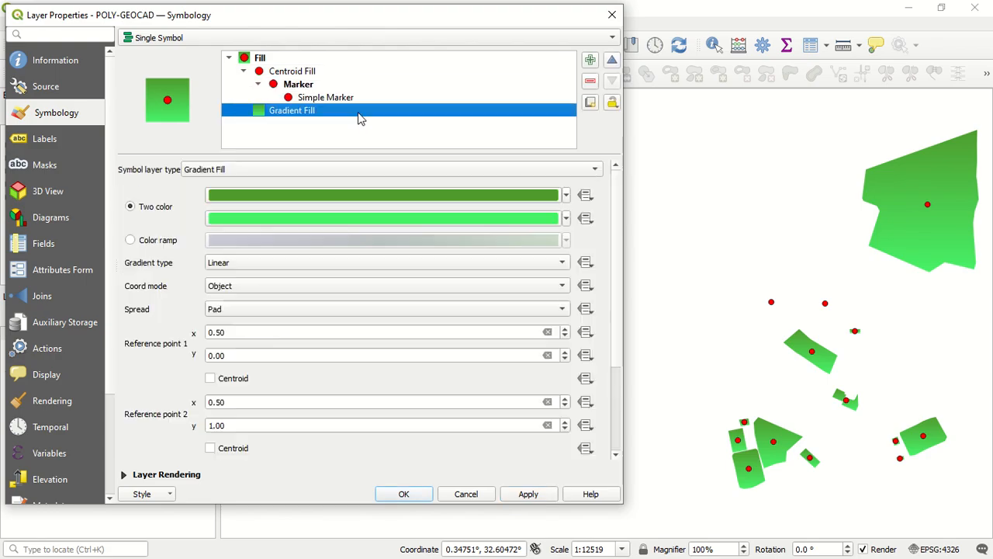
left_click(611, 61)
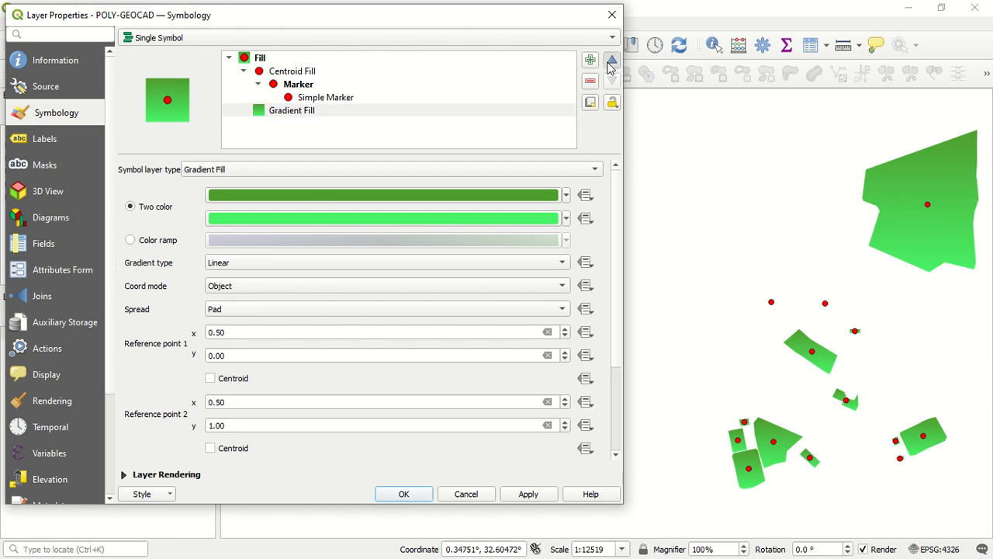
left_click(610, 62)
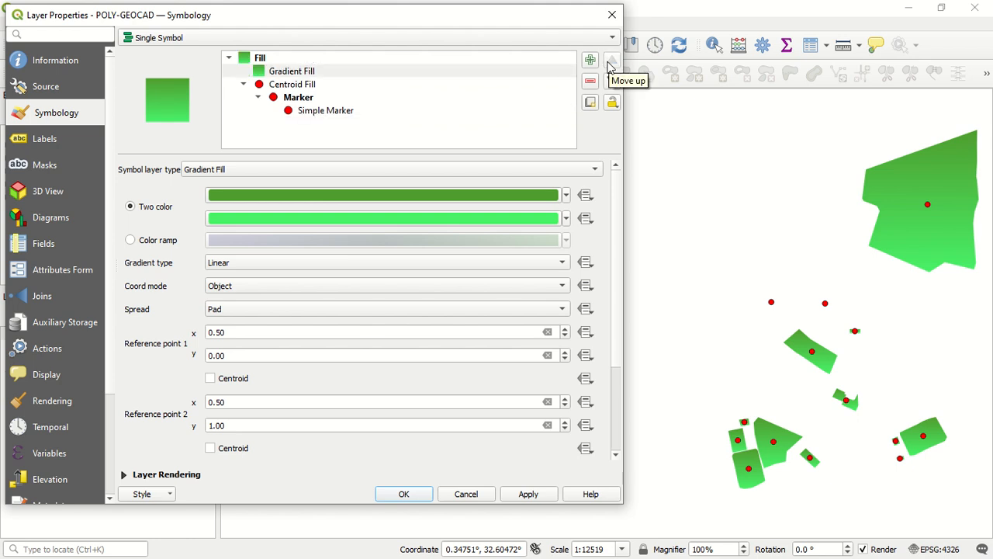
left_click(528, 498)
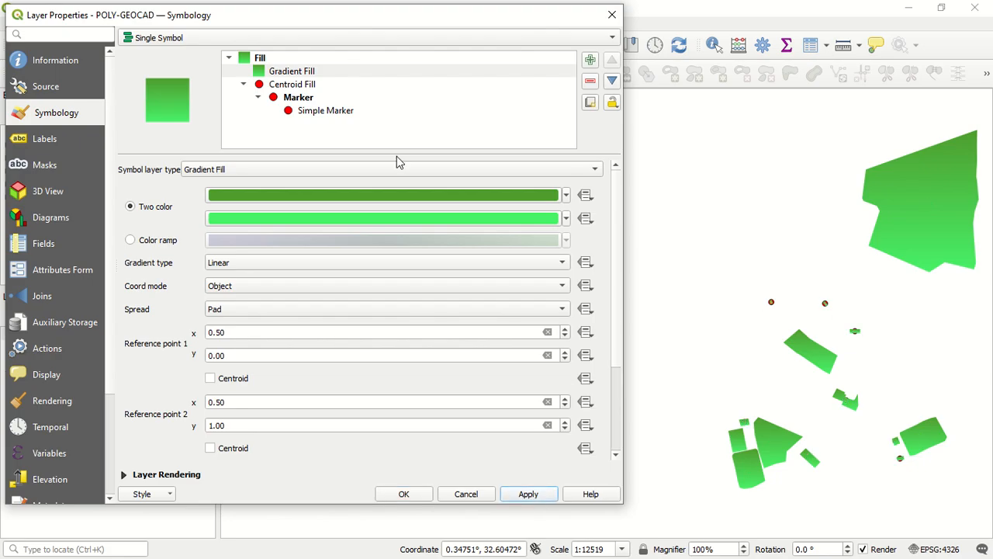
Move the Gradient Fill layer back below the Centroid Fill layer
left_click(294, 73)
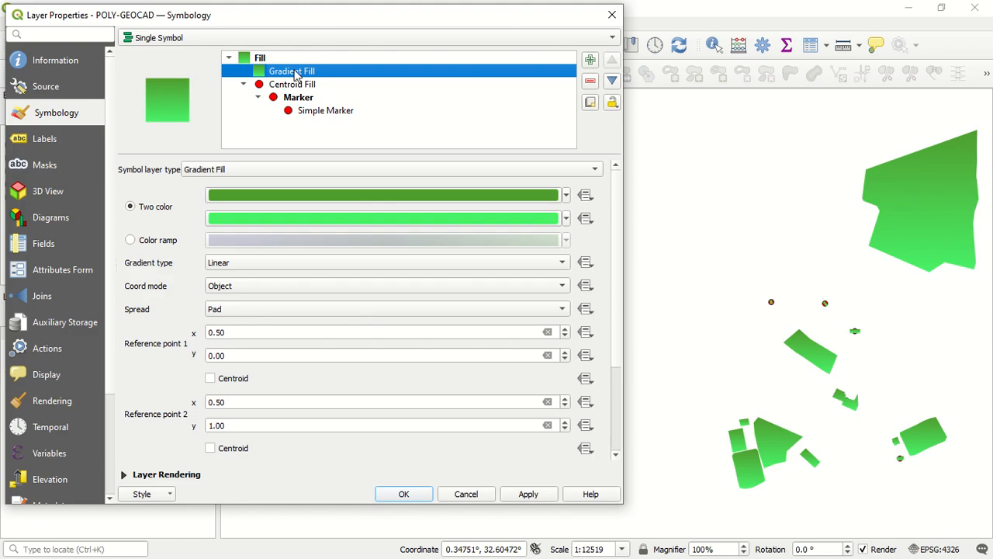
left_click(611, 84)
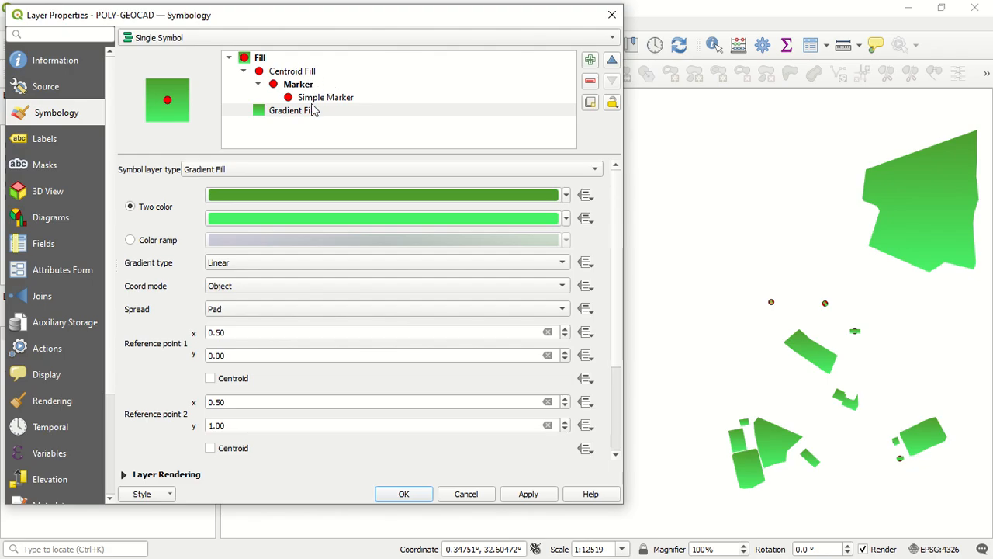
left_click(314, 110)
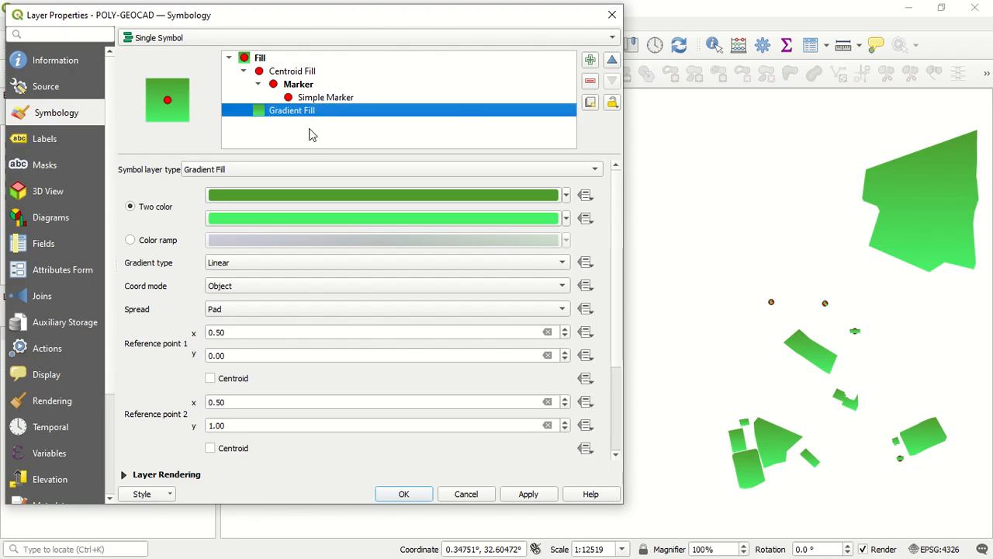
Try the honeycomb faux 3d preset on the Centroid Fill's marker, and replace it with the gray 4 dot preset, applying each
left_click(324, 75)
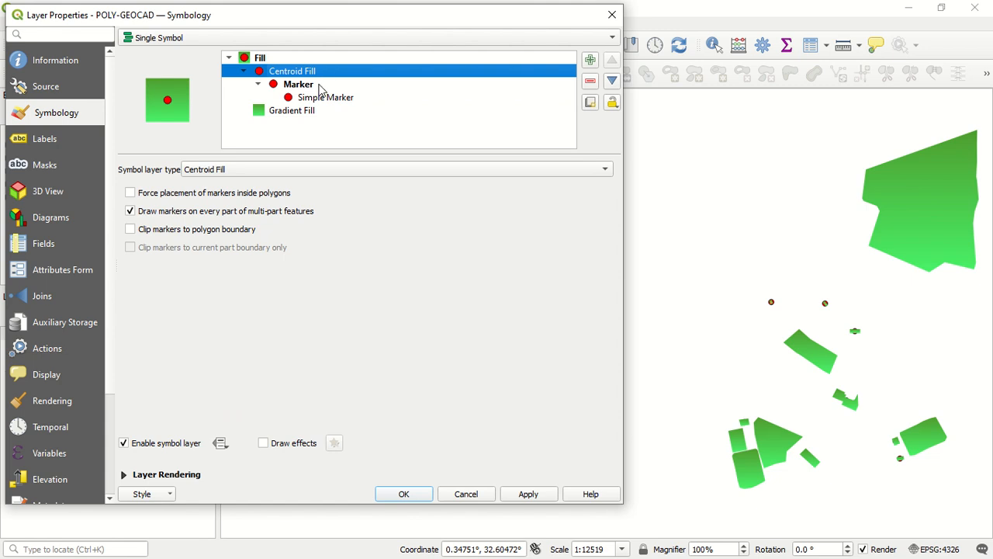
left_click(318, 86)
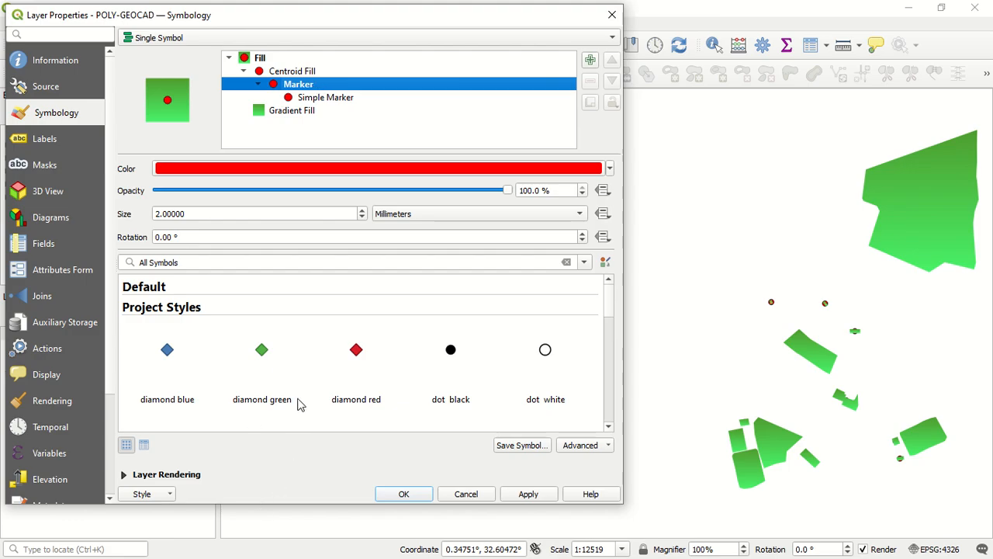
scroll(306, 370, "down", 3)
scroll(308, 370, "up", 5)
scroll(309, 365, "down", 8)
scroll(311, 362, "up", 2)
left_click(449, 298)
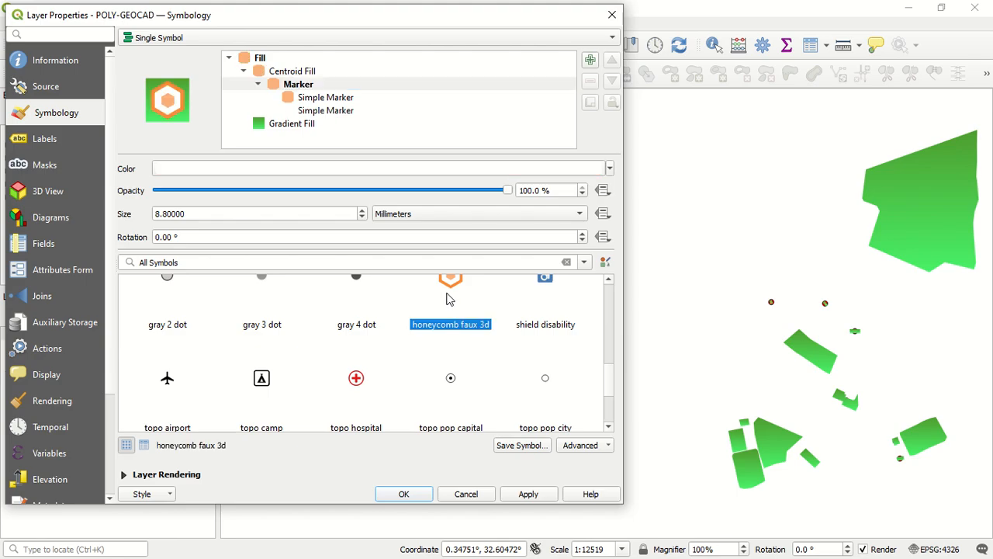
left_click(516, 494)
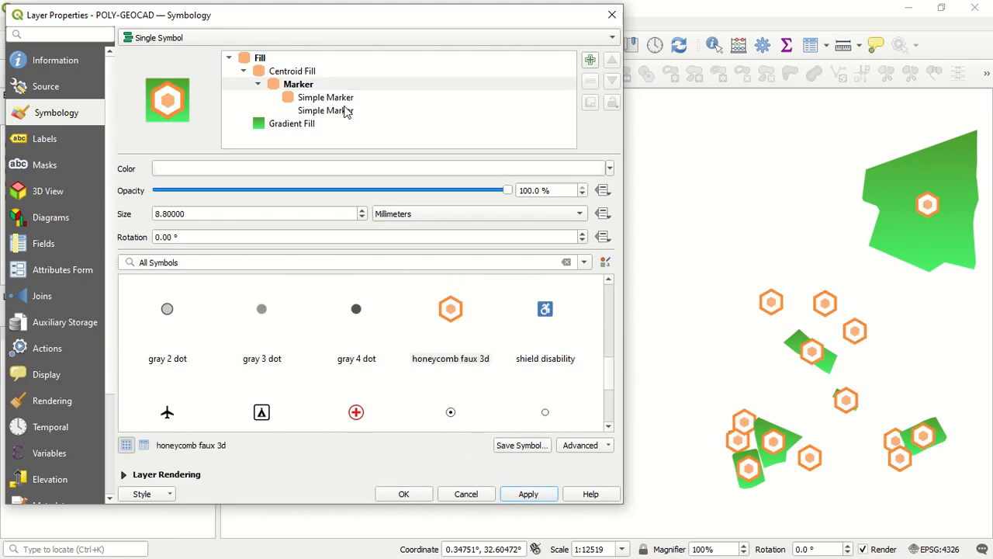
left_click(362, 320)
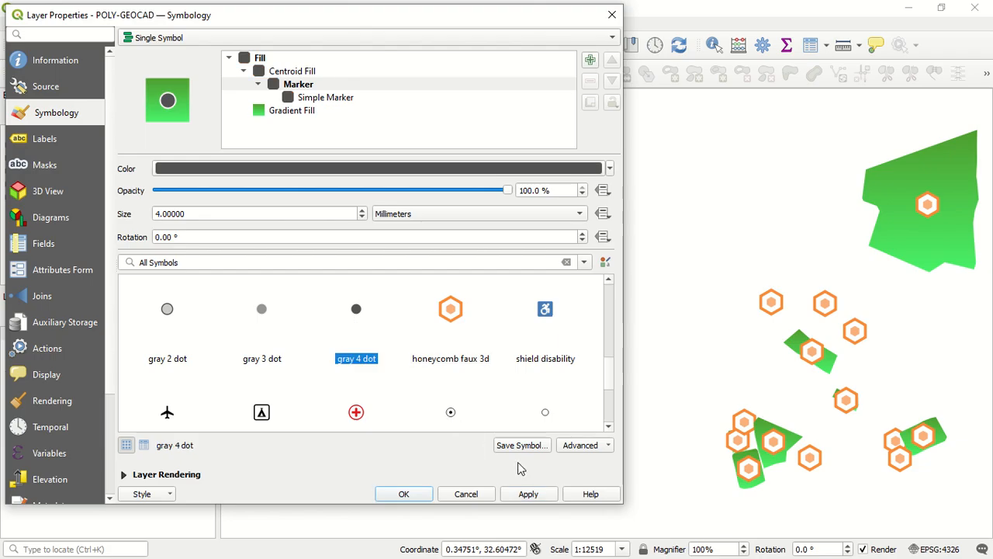
left_click(533, 494)
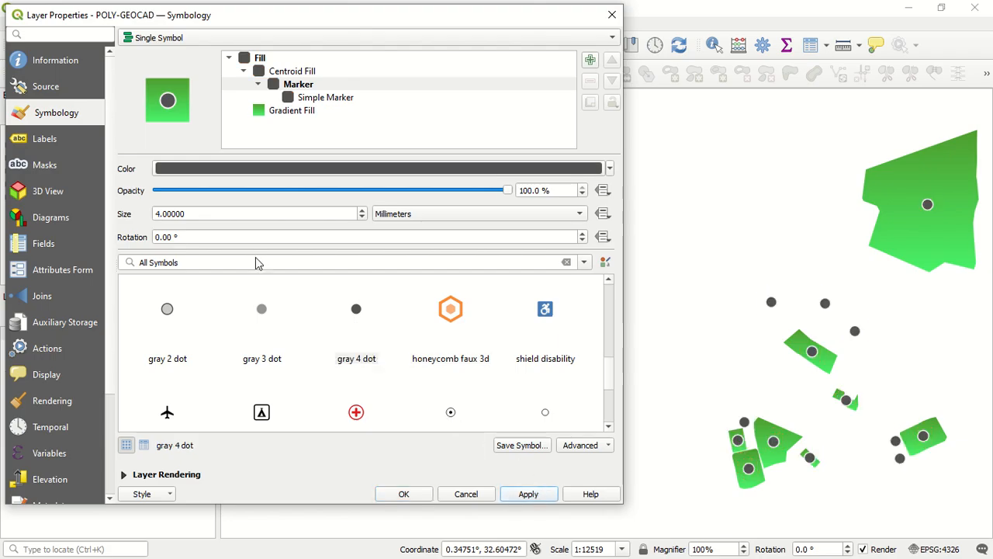
Change the symbol layer type of the centroid's Simple Marker to SVG Marker
left_click(325, 99)
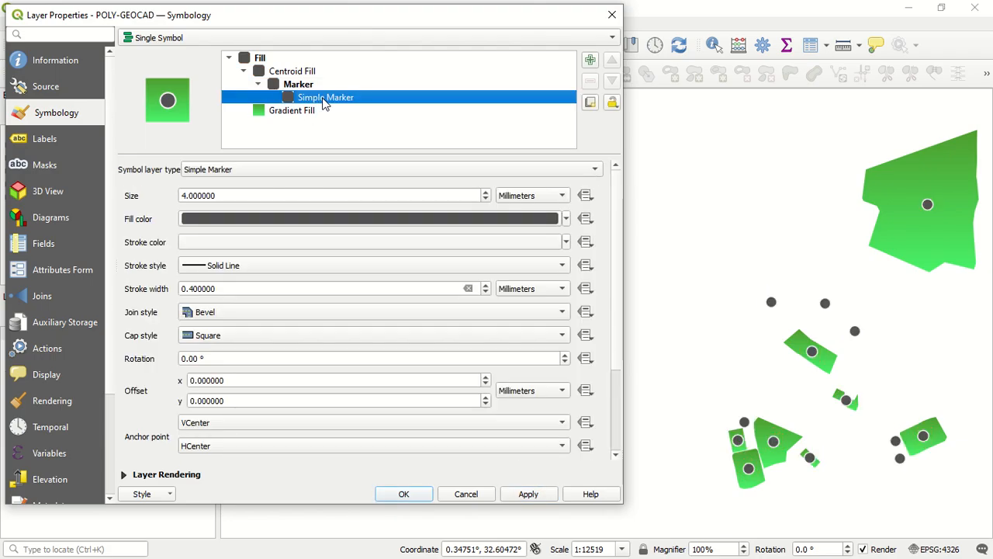
left_click(235, 172)
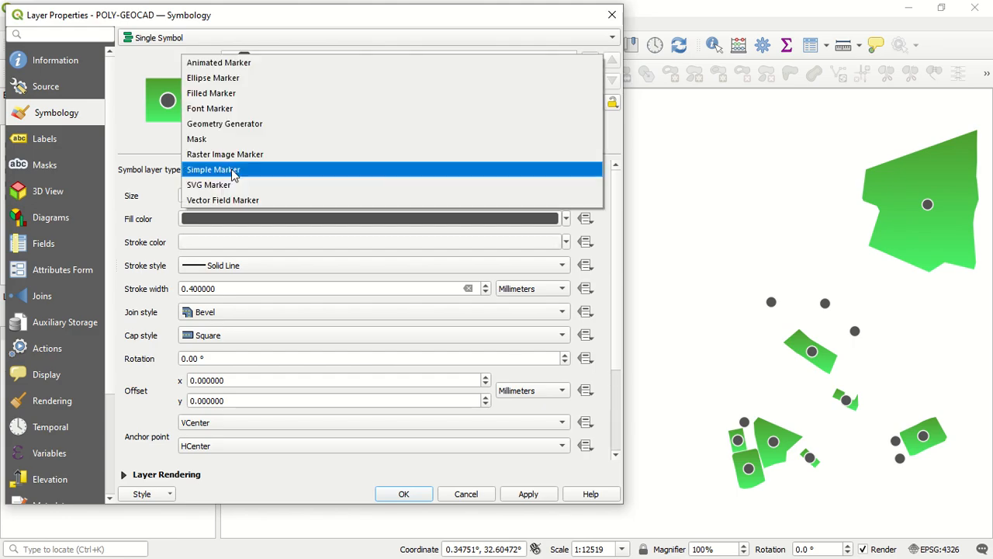
left_click(154, 175)
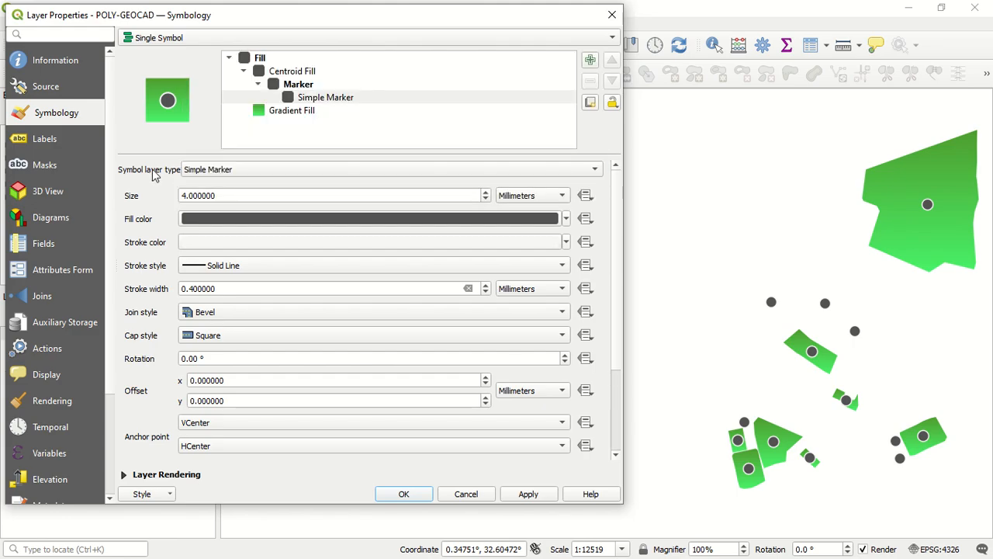
left_click(200, 172)
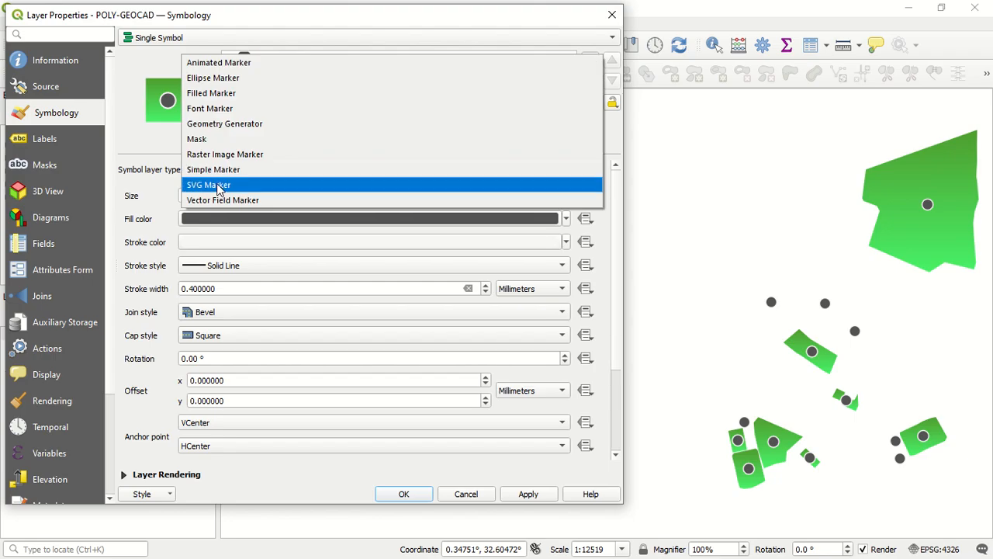
left_click(218, 187)
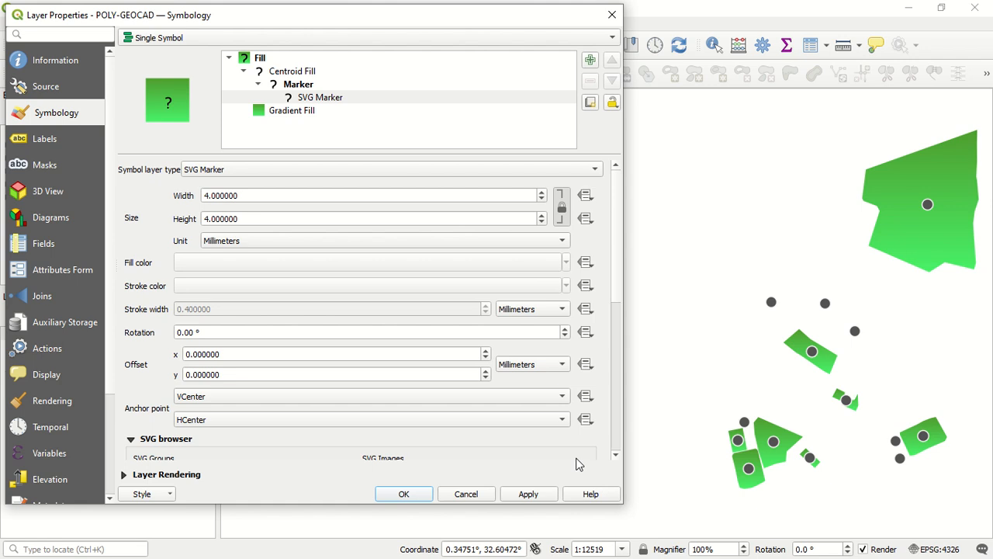
Choose the red and blue star image from the SVG browser for the centroid marker and apply it to the polygons
scroll(617, 425, "down", 5)
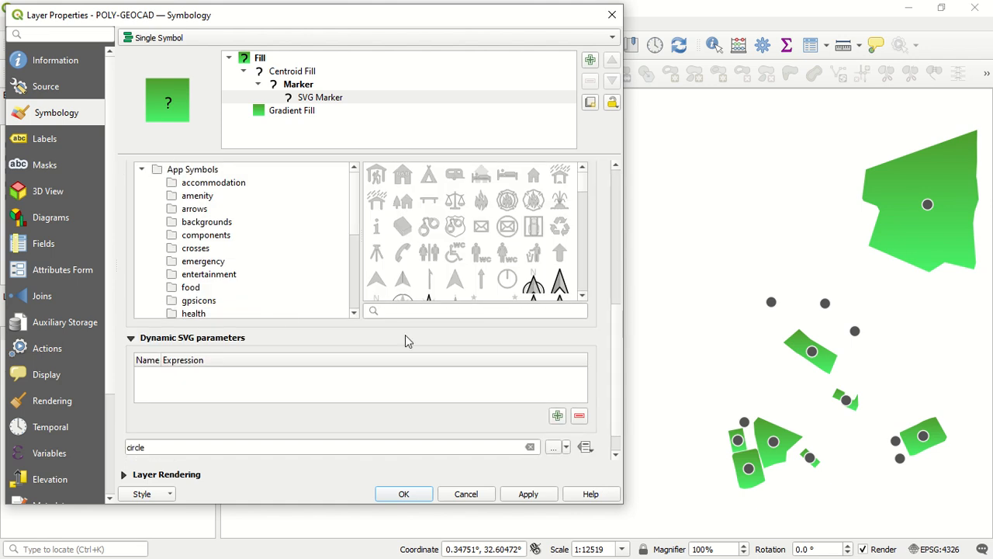
scroll(194, 209, "up", 2)
scroll(194, 209, "down", 3)
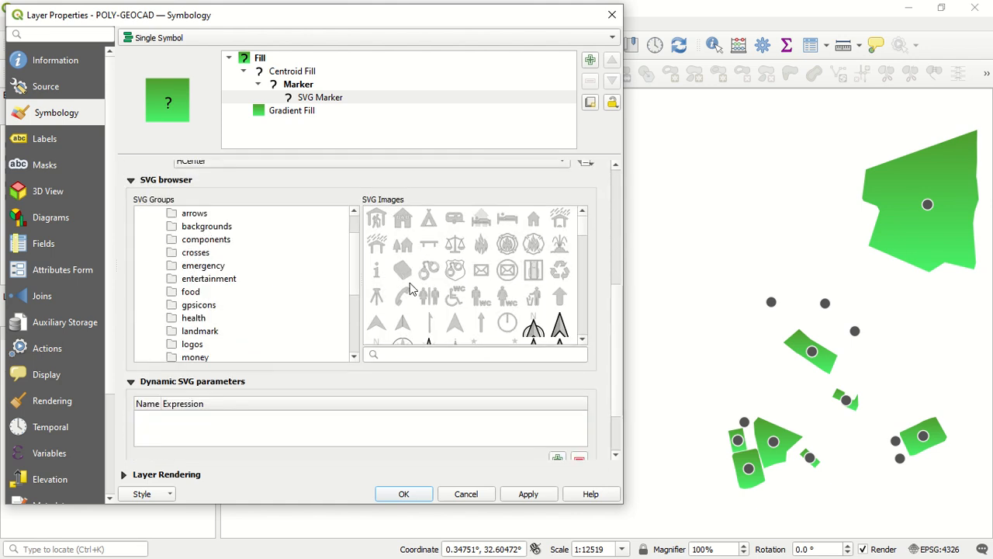
scroll(419, 289, "down", 4)
left_click(458, 262)
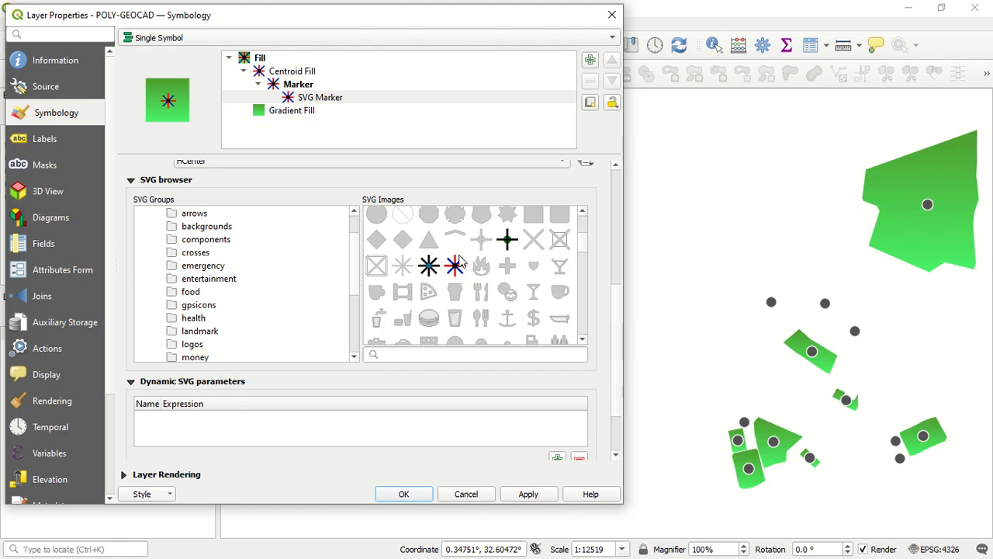
left_click(535, 497)
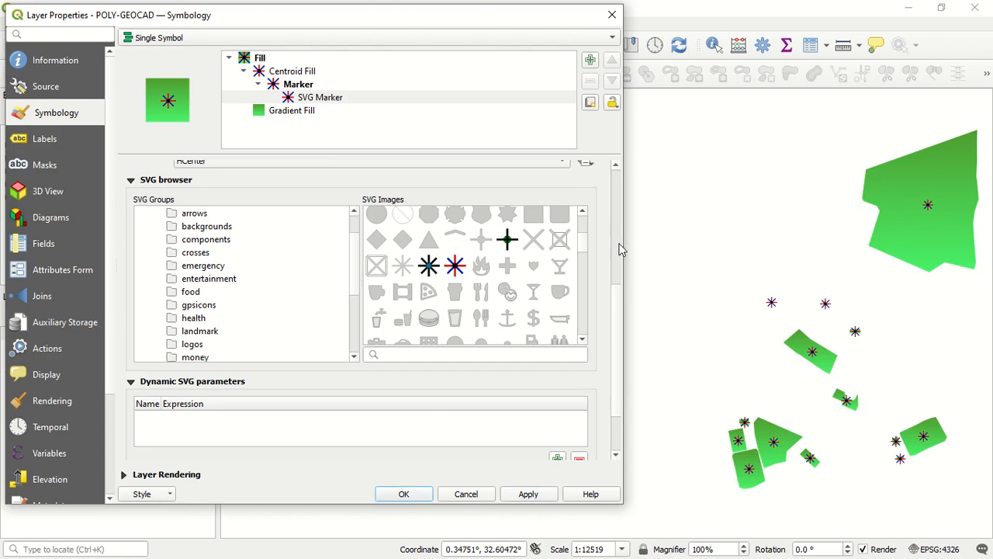
Set the centroid SVG marker's width and height to 6.8 mm and apply the size to the polygons
scroll(621, 246, "up", 5)
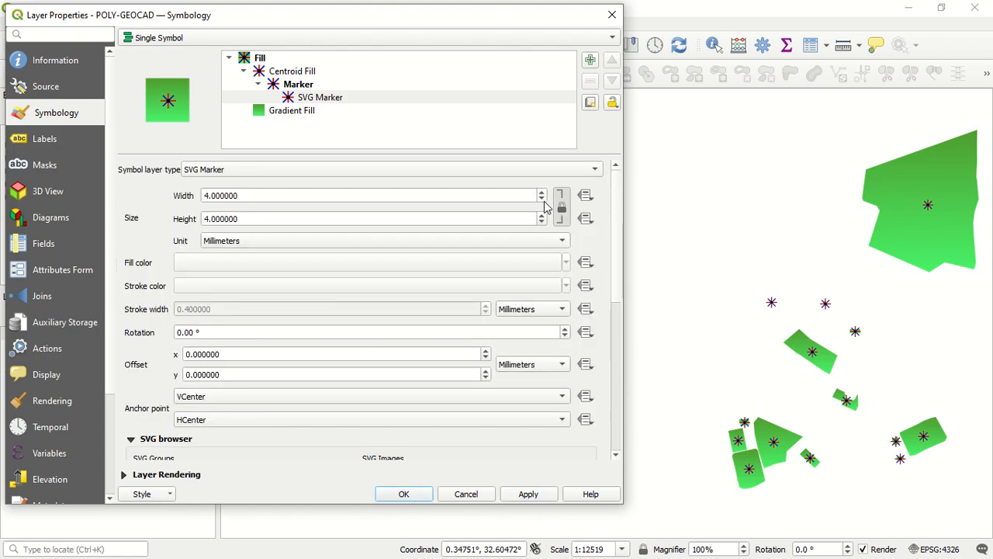
scroll(543, 196, "up", 6)
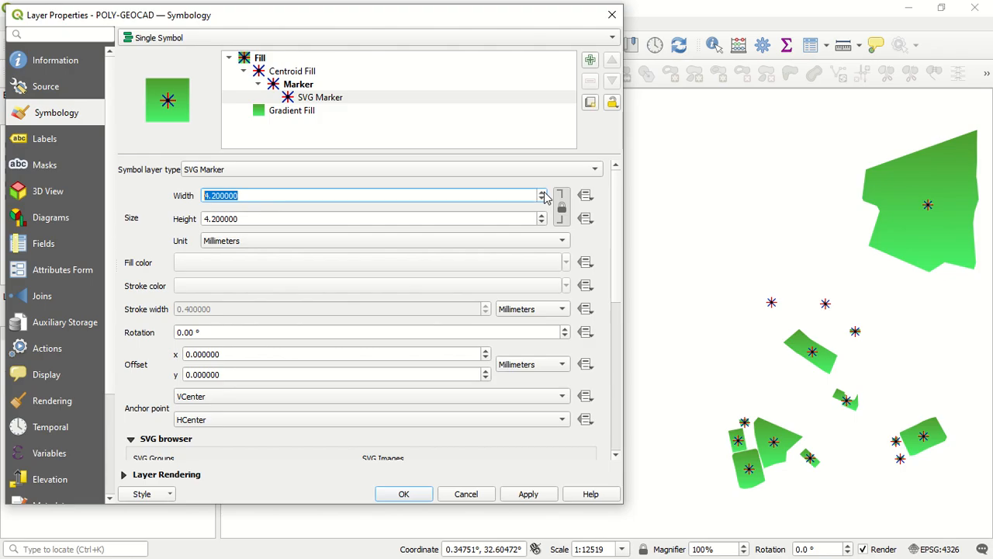
scroll(544, 195, "up", 5)
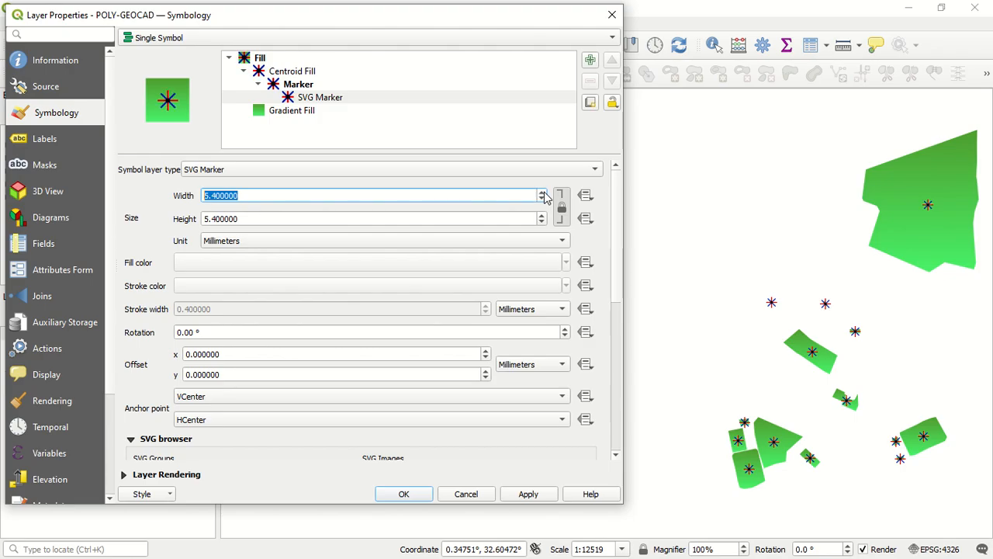
left_click(544, 192)
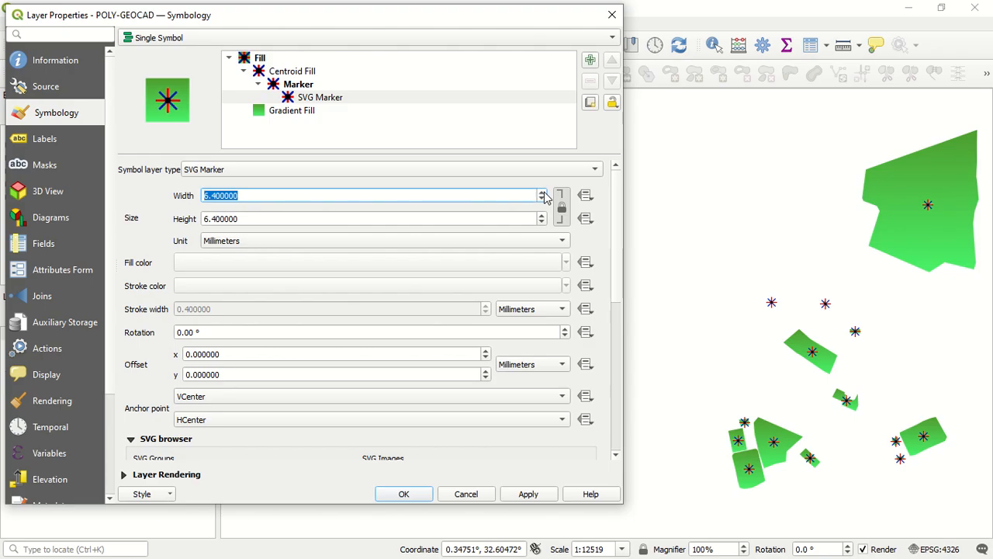
left_click(544, 193)
left_click(544, 192)
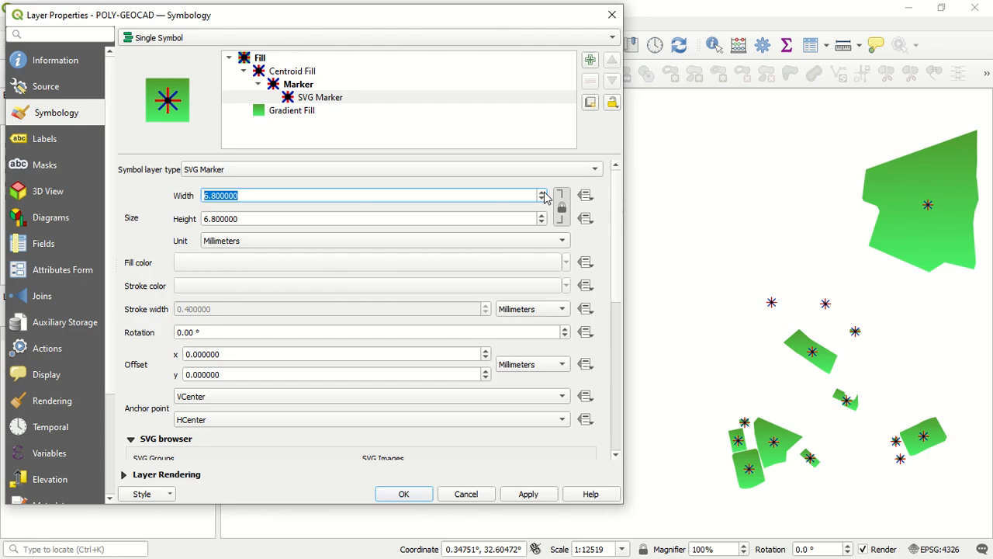
left_click(515, 496)
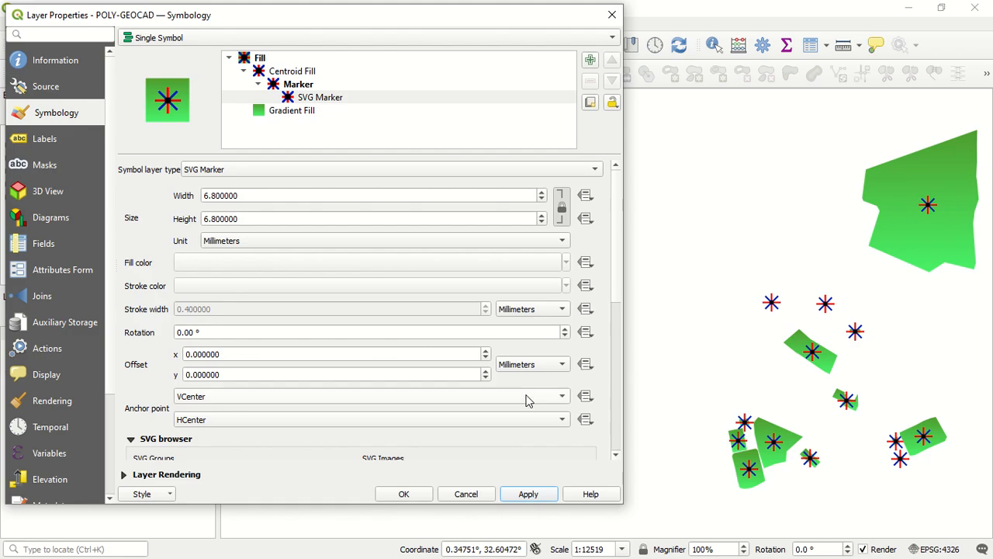
Change the Centroid Fill layer to a Gradient Fill and set its first gradient color to yellow #fff500
left_click(304, 75)
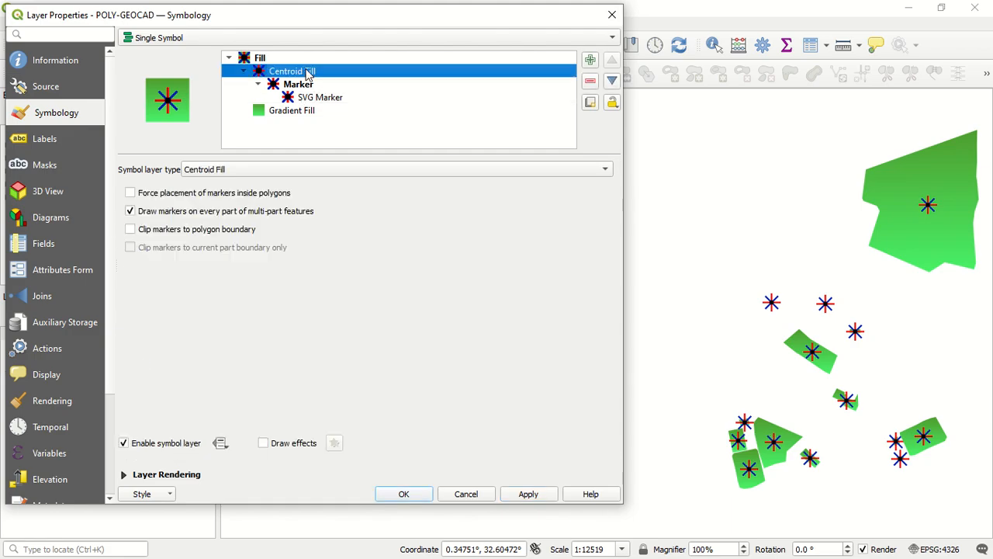
left_click(272, 170)
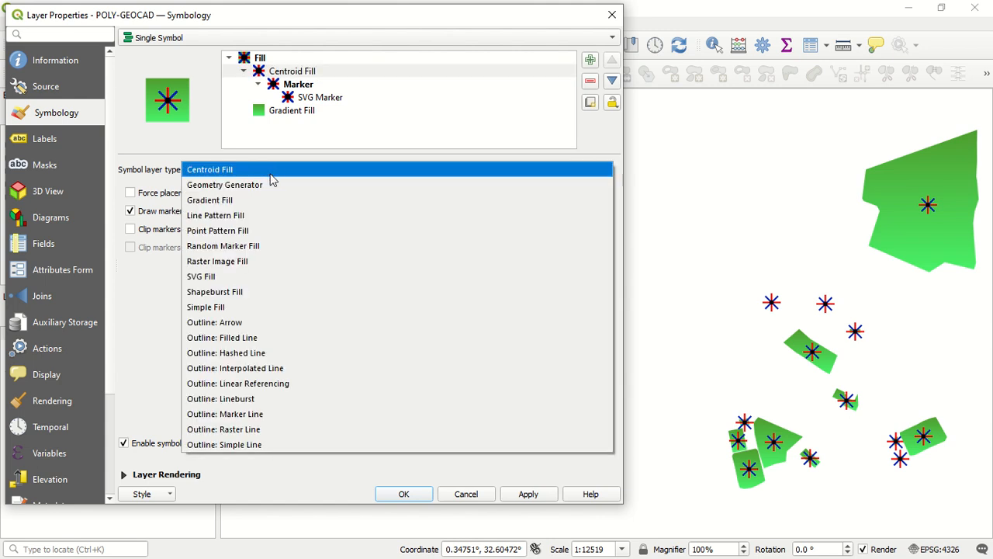
left_click(266, 200)
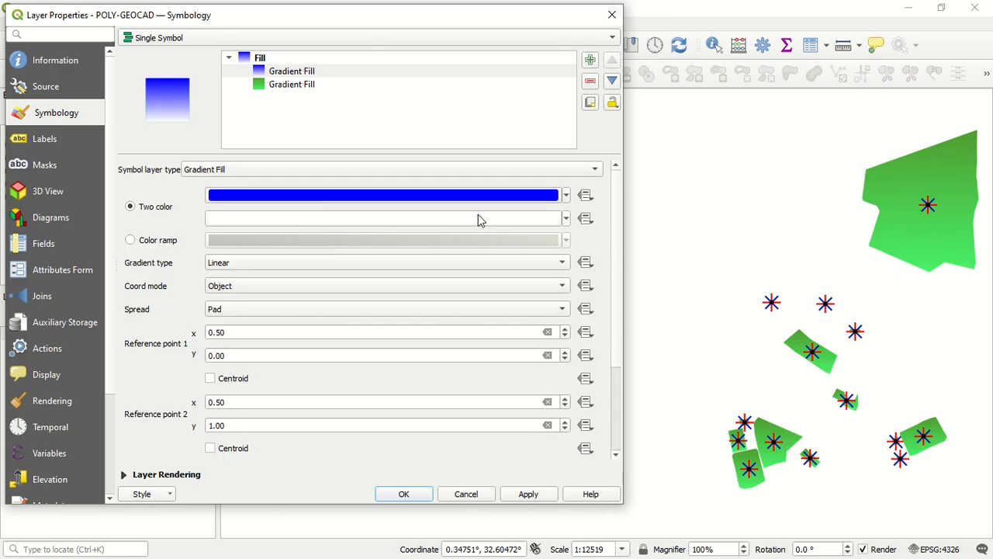
left_click(548, 201)
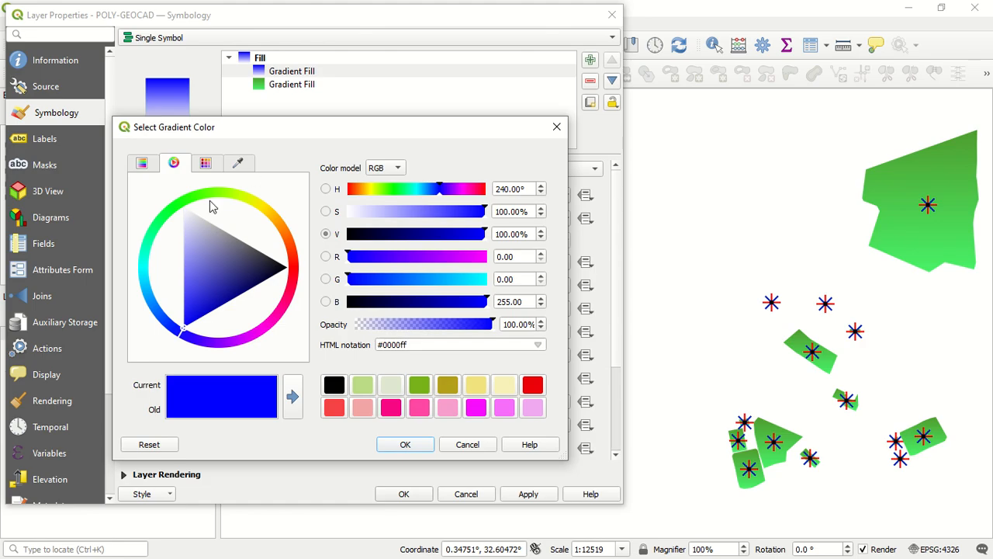
left_click(261, 207)
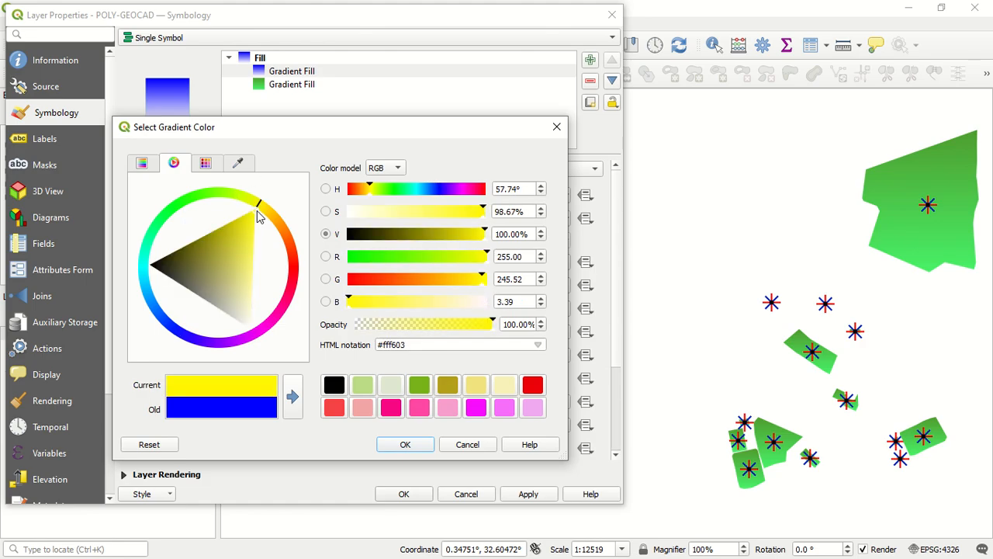
left_click(405, 448)
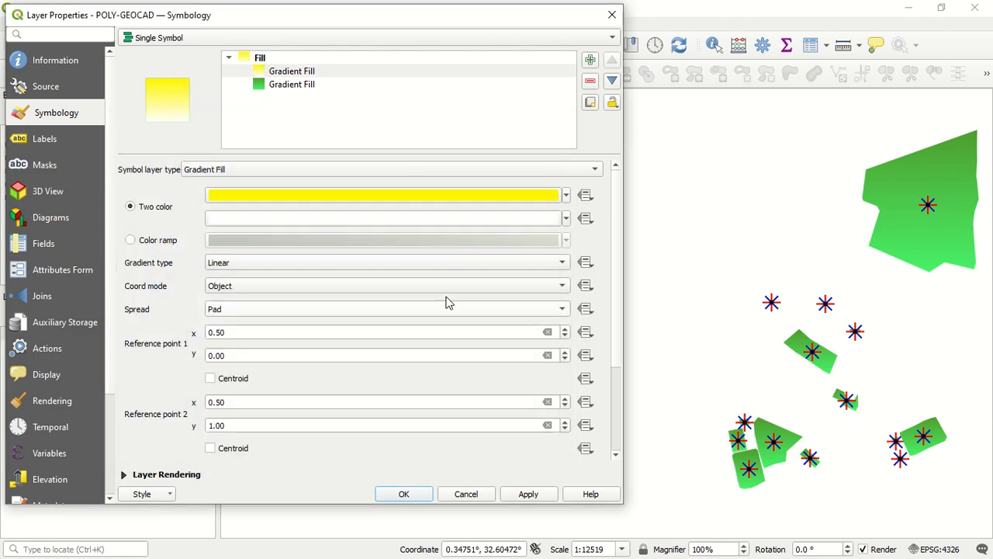
Set the second color of the yellow Gradient Fill to pink #ff09b3 and apply the gradient to the polygons
left_click(503, 222)
left_click(296, 270)
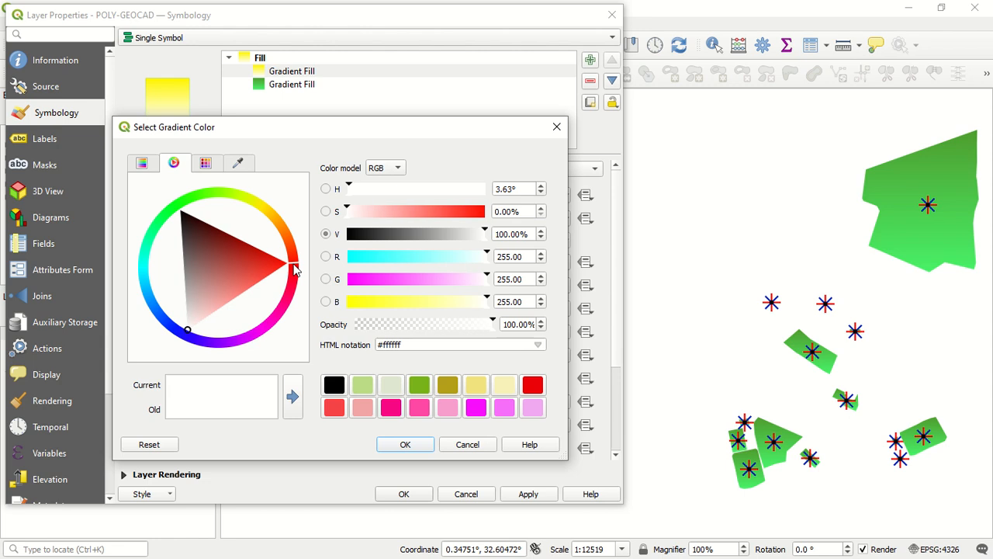
left_click_drag(296, 270, 293, 280)
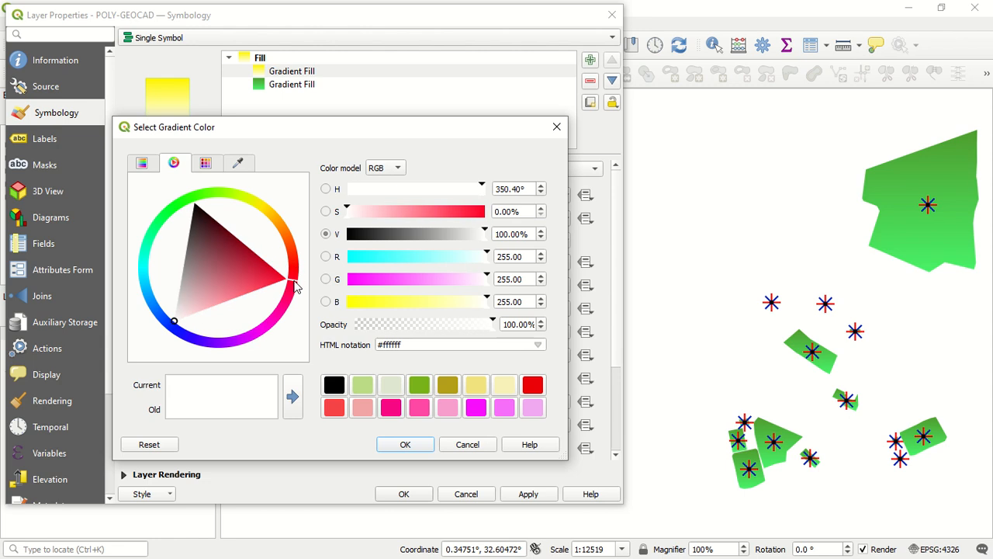
left_click(277, 325)
left_click_drag(258, 314, 269, 314)
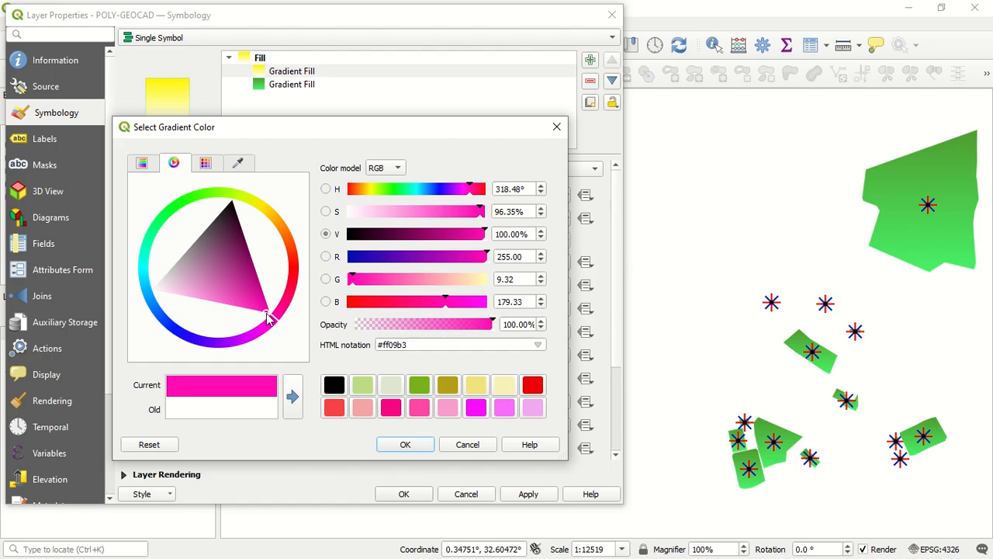
left_click(403, 444)
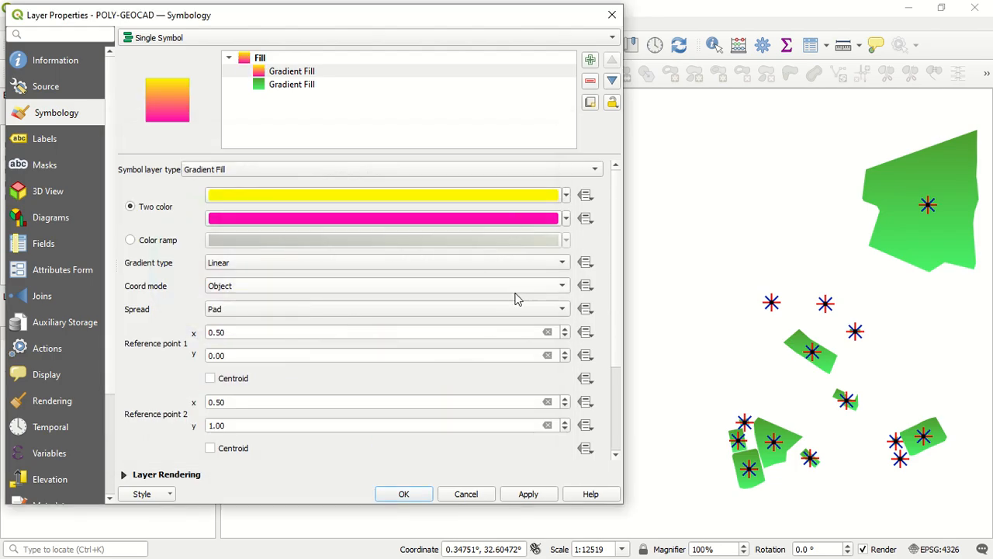
left_click(530, 495)
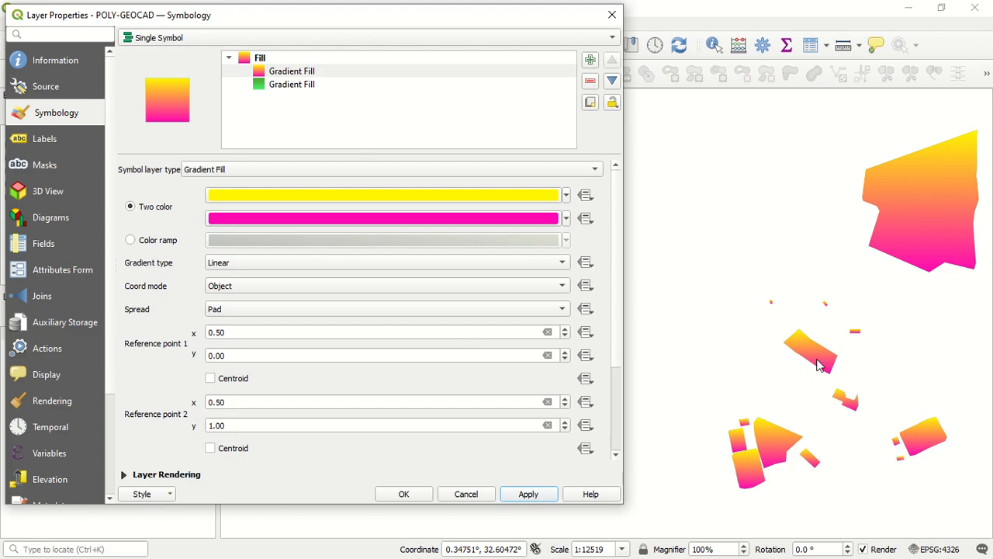
Remove the green Gradient Fill layer and add a new Simple Fill symbol layer
left_click(306, 86)
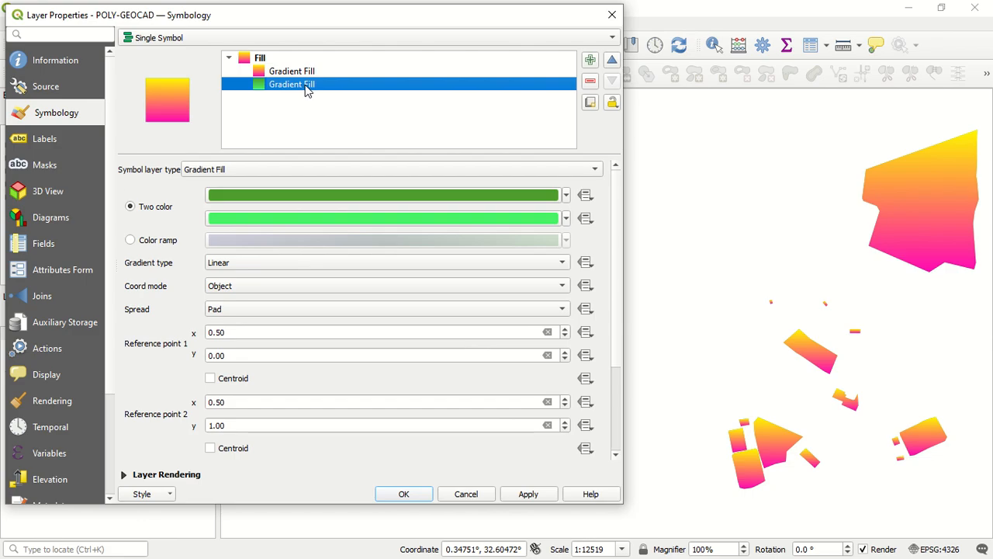
left_click(589, 79)
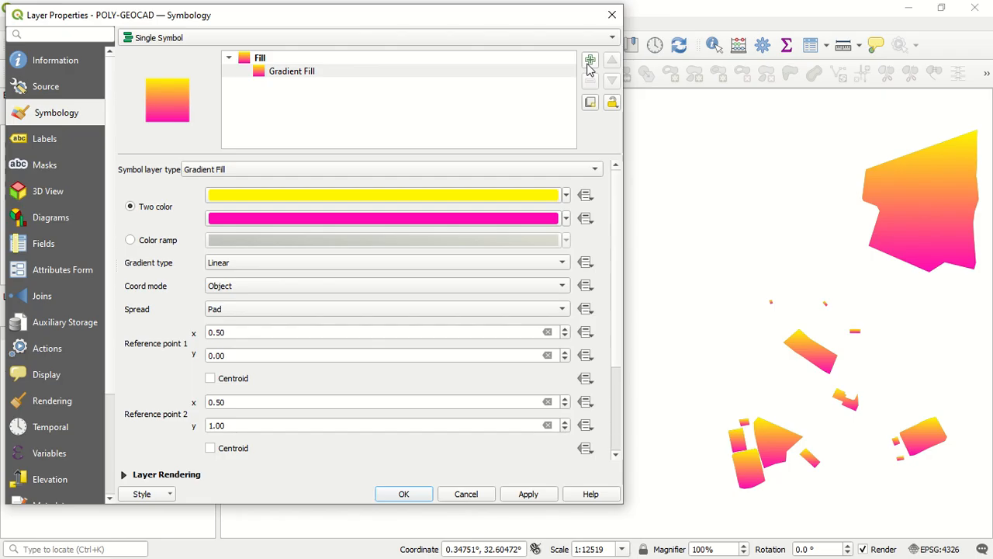
left_click(590, 60)
Move the blue Simple Fill layer below the yellow-pink Gradient Fill layer
left_click(419, 84)
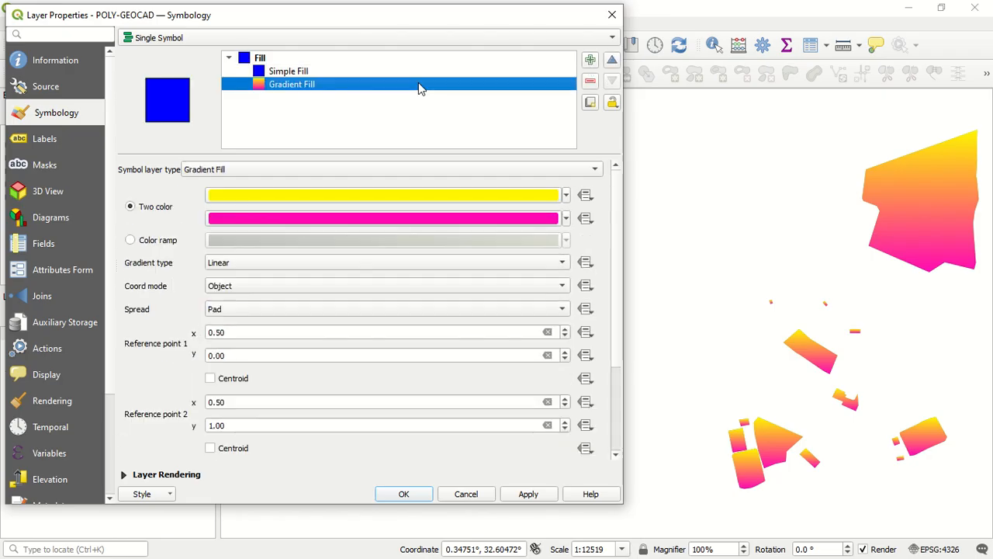
left_click(412, 74)
left_click(411, 85)
left_click(409, 69)
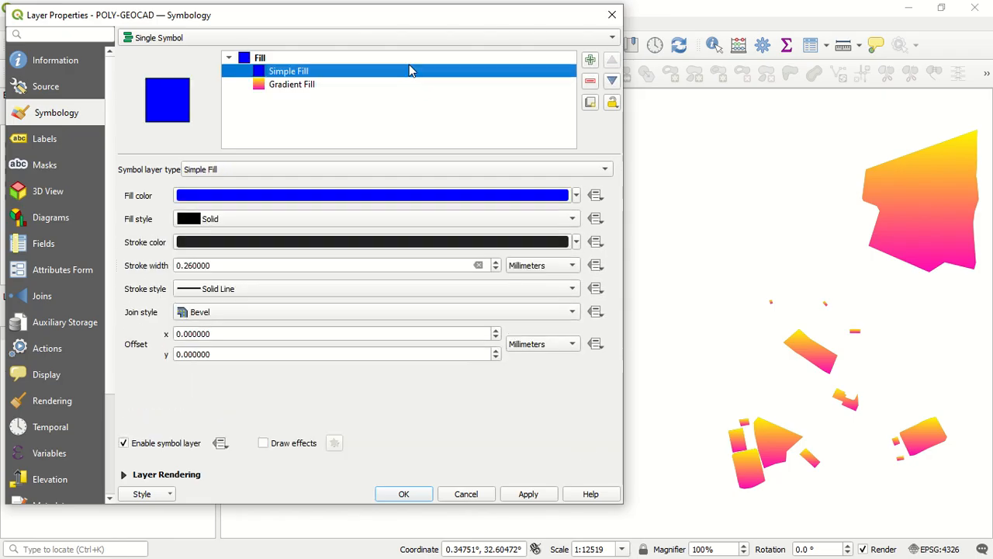
left_click(610, 80)
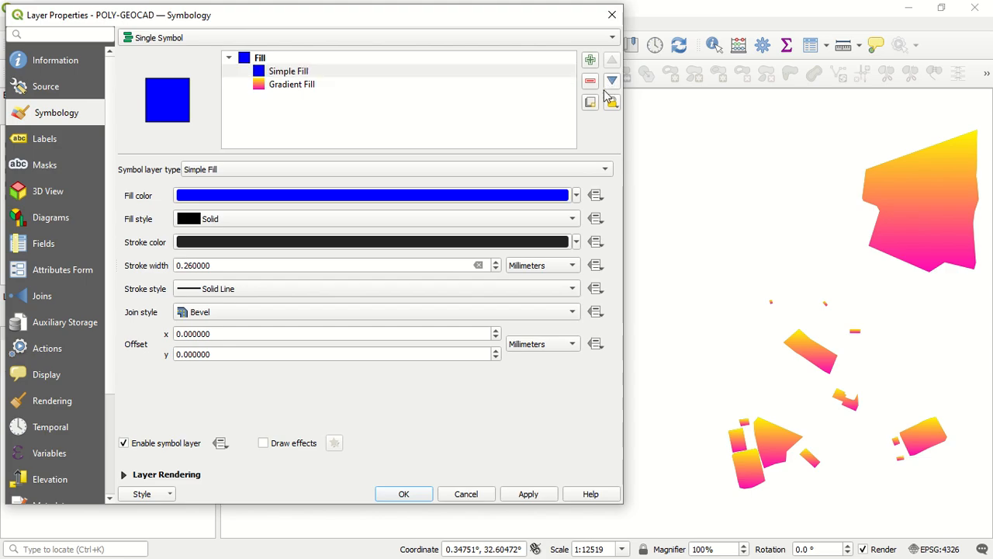
left_click(323, 73)
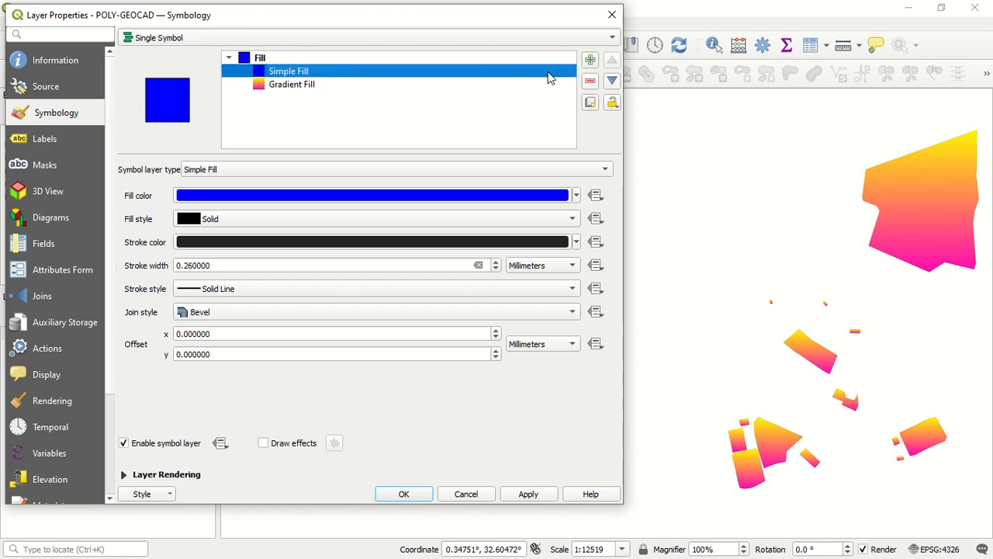
left_click(612, 81)
left_click(416, 84)
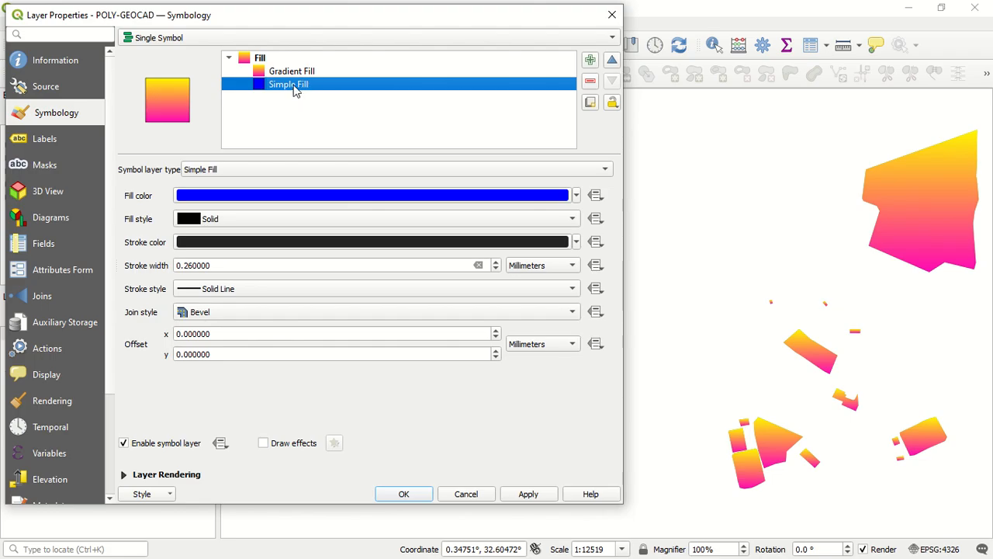
Change the symbol layer type of the lower Simple Fill to Gradient Fill and apply it
left_click(284, 169)
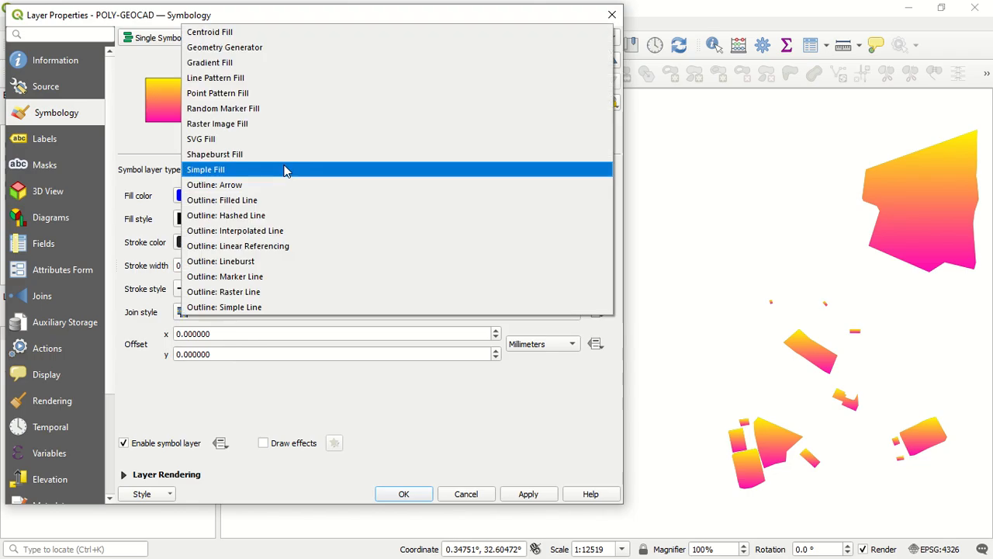
left_click(256, 62)
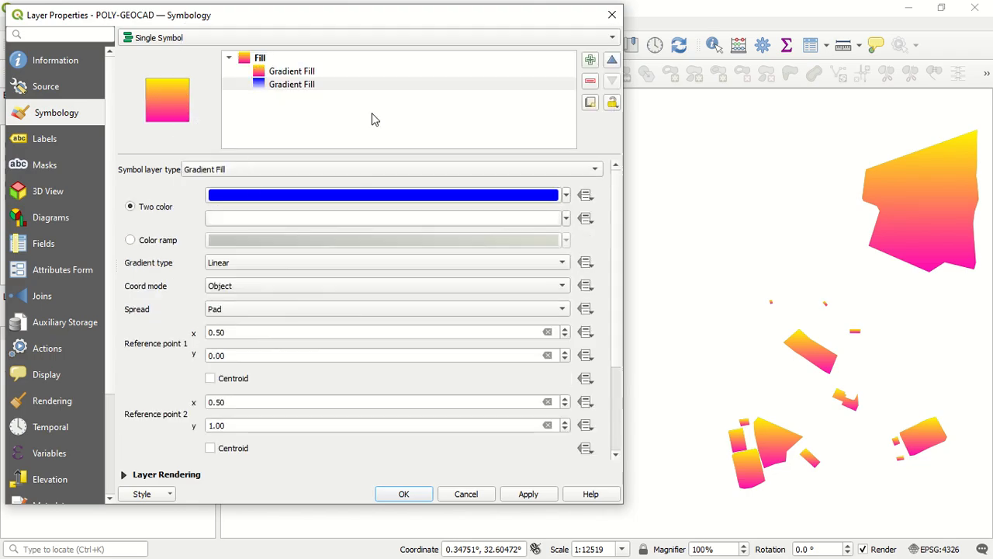
left_click(526, 494)
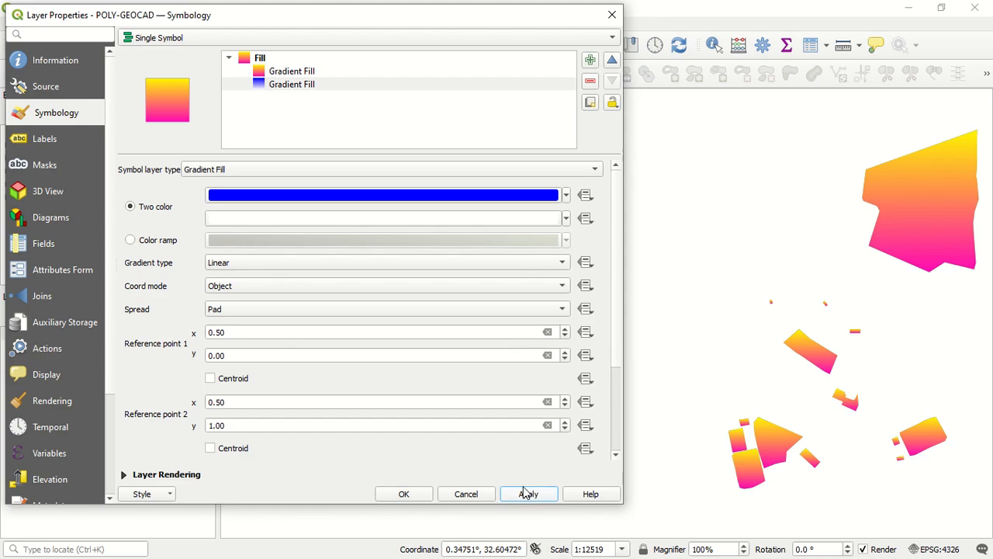
Add three Simple Fill symbol layers between the two Gradient Fill layers
left_click(351, 122)
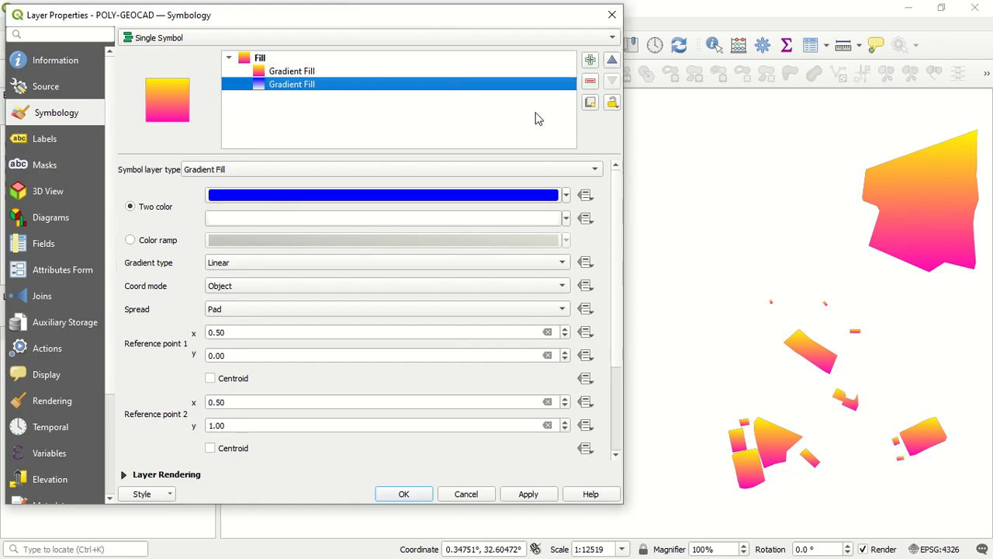
left_click(589, 62)
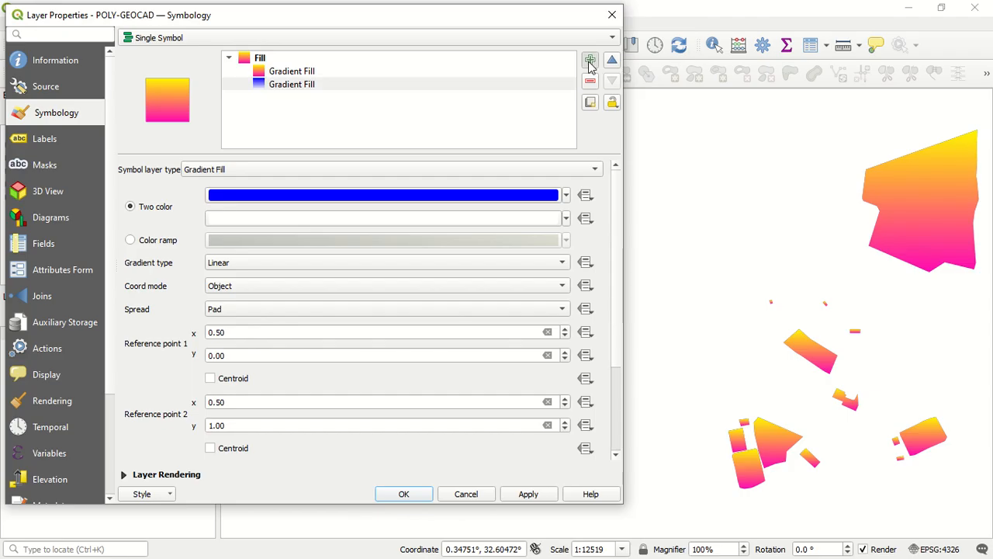
left_click(590, 62)
left_click(590, 62)
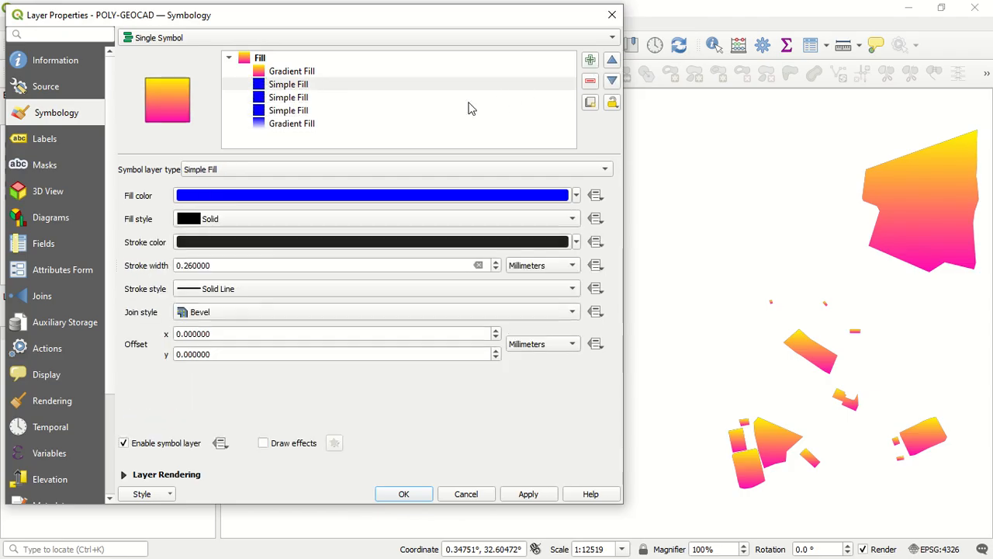
Remove the three Simple Fill layers between the two Gradient Fill layers
left_click(443, 111)
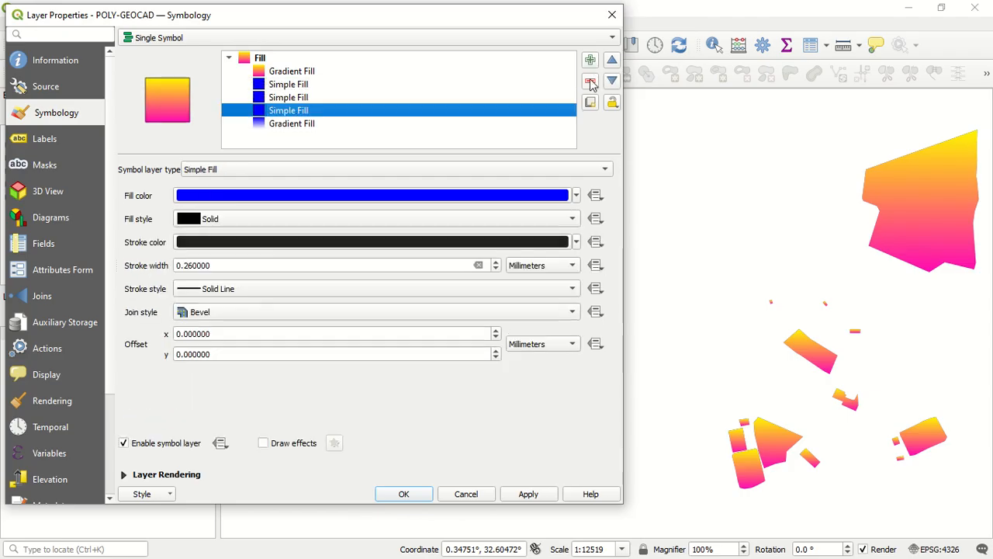
left_click(590, 82)
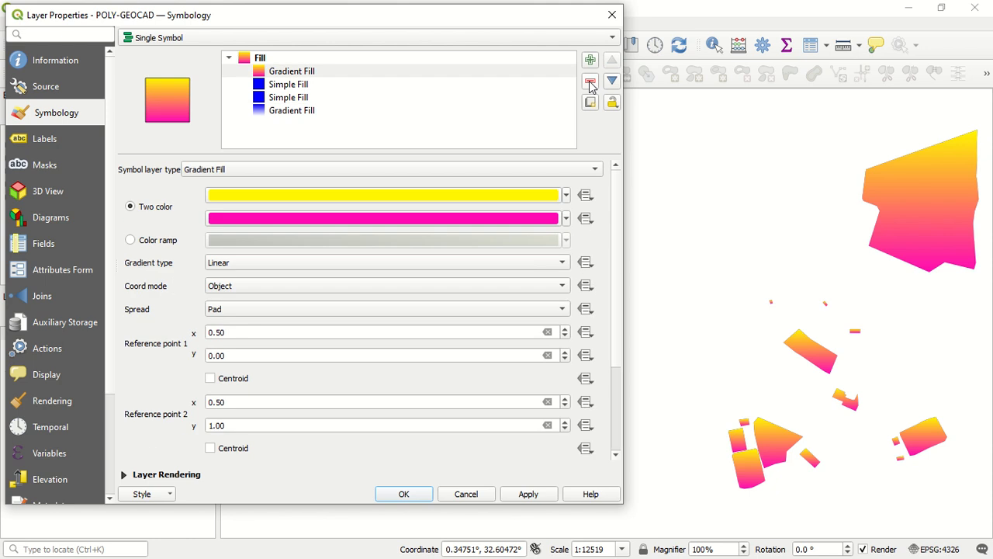
left_click(474, 98)
left_click(590, 82)
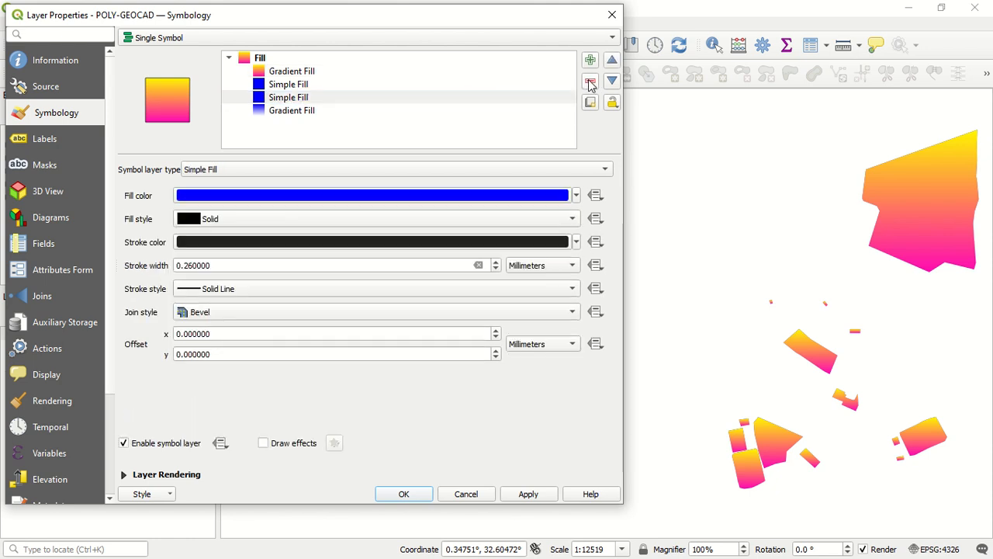
left_click(488, 87)
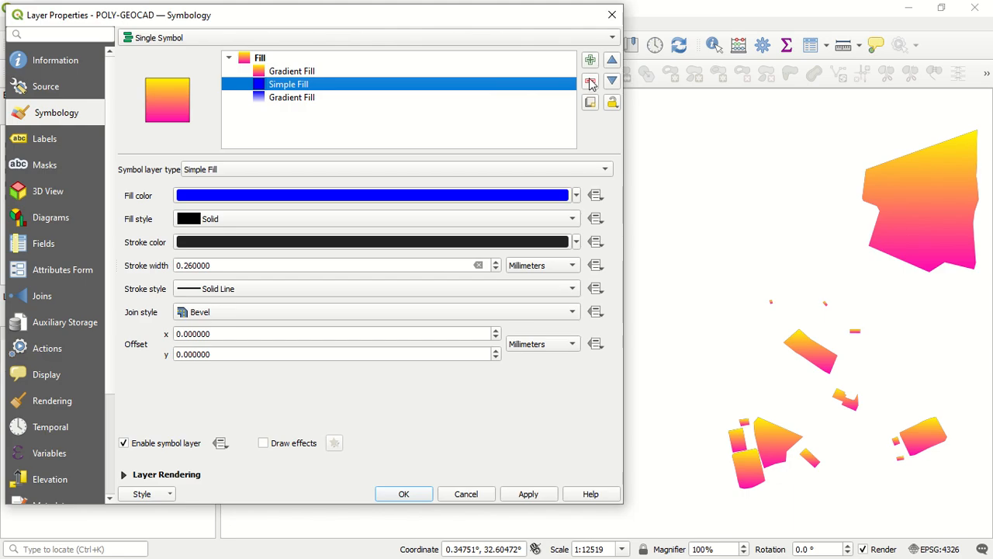
left_click(589, 83)
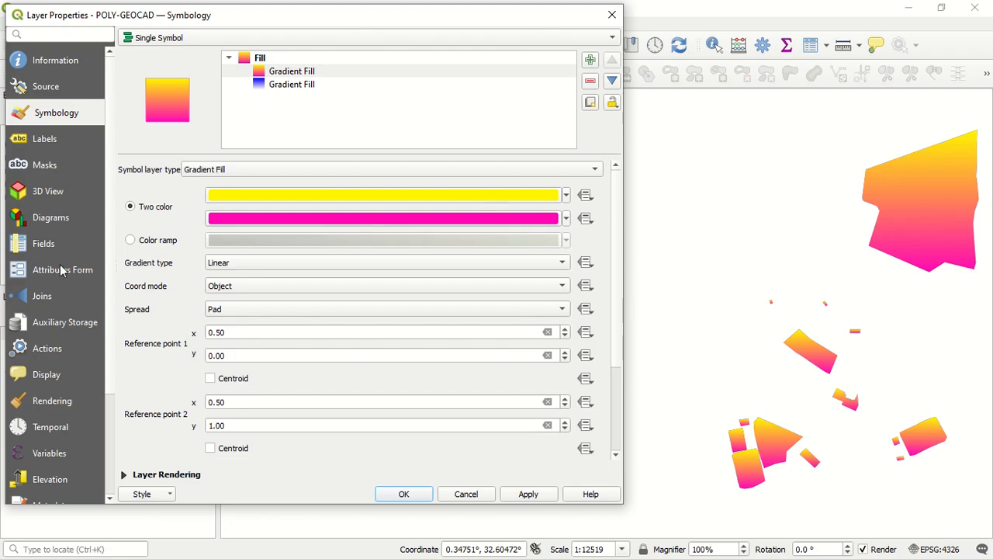
Switch the upper Gradient Fill from two colors to a color ramp and set the ramp's type to Discrete
left_click(152, 245)
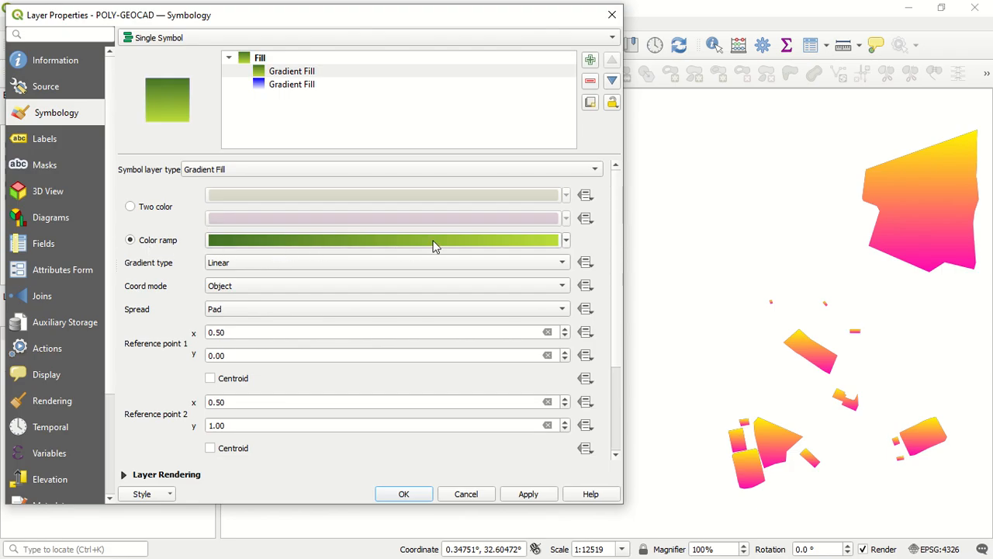
left_click(566, 242)
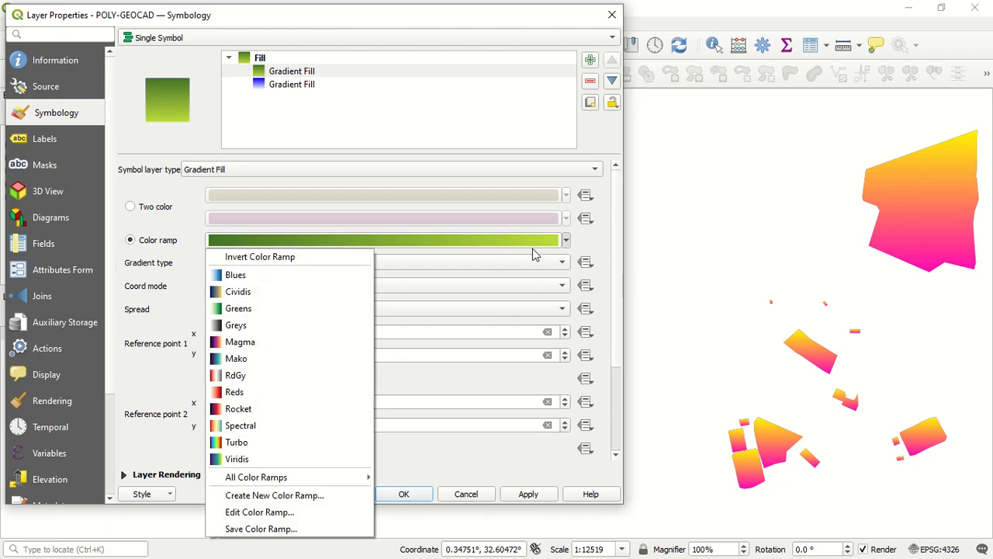
left_click(297, 514)
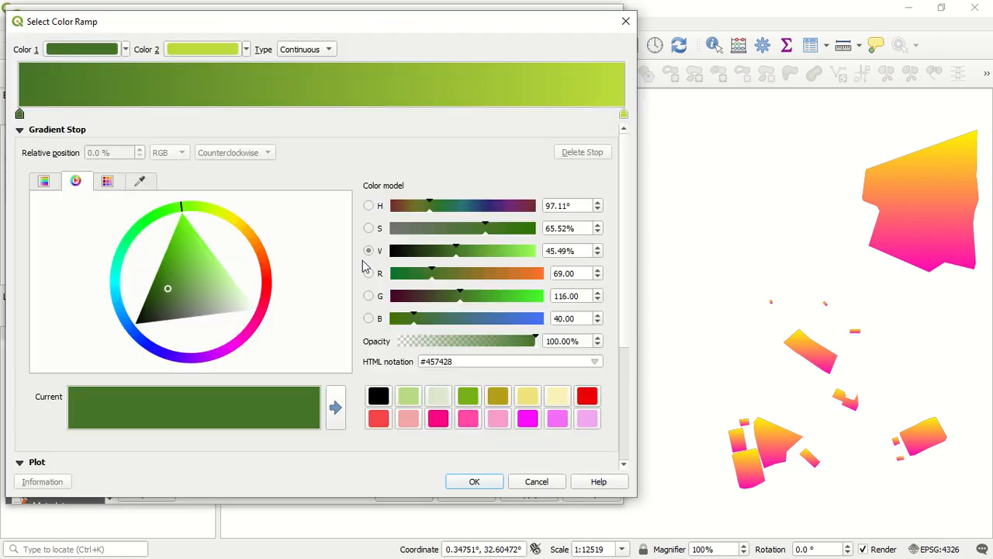
left_click(306, 49)
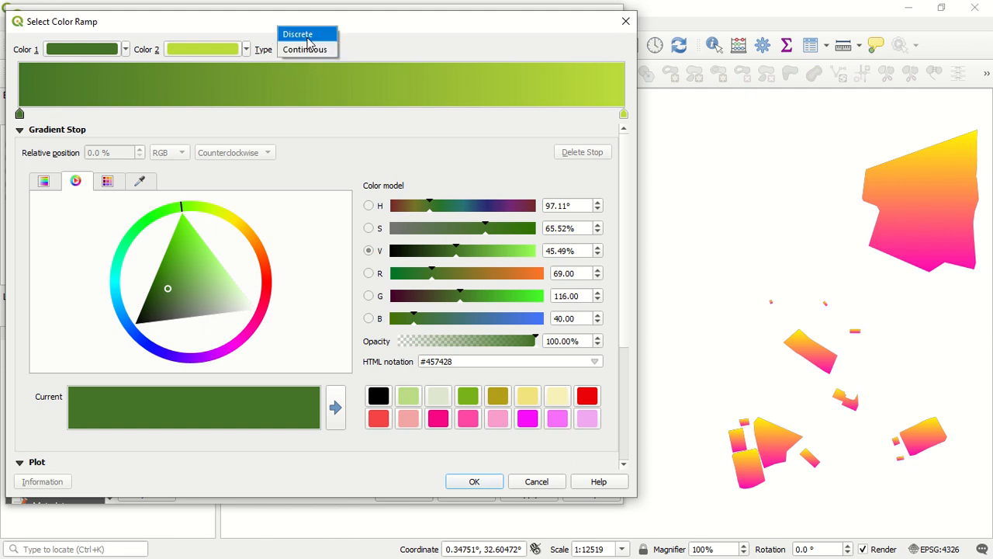
left_click(309, 35)
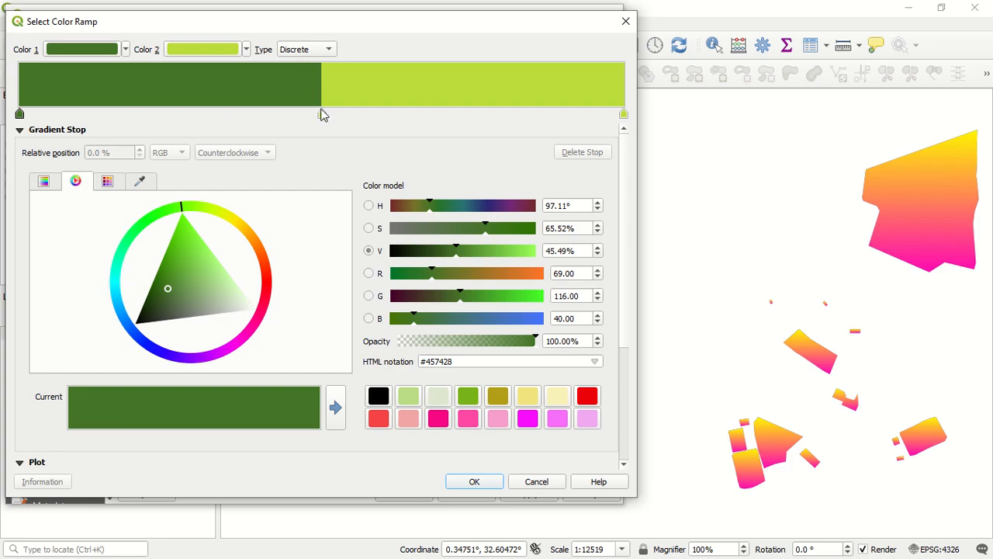
Move the middle stop of the discrete green ramp to a relative position of about 66% and apply the edited ramp
left_click_drag(322, 114, 419, 114)
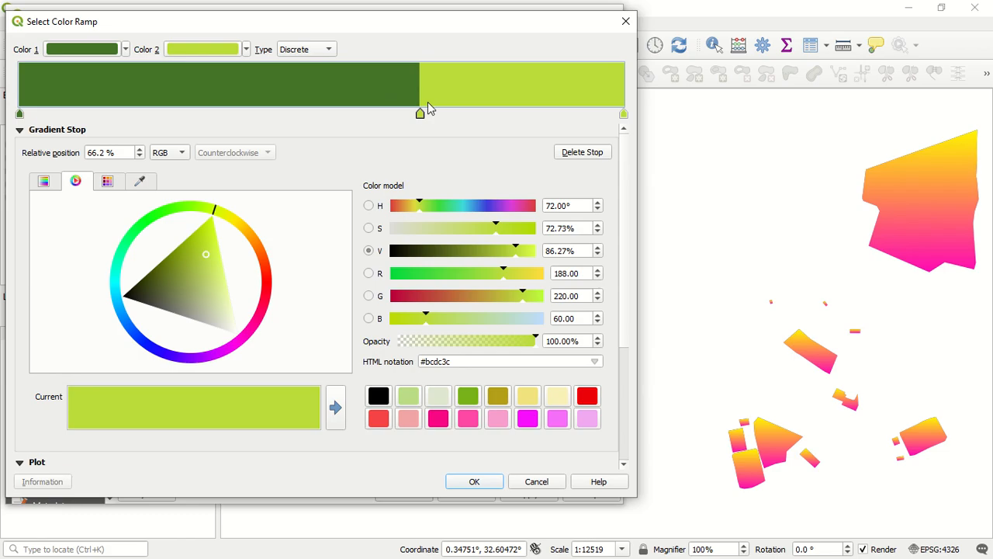
left_click_drag(422, 114, 424, 115)
left_click(466, 484)
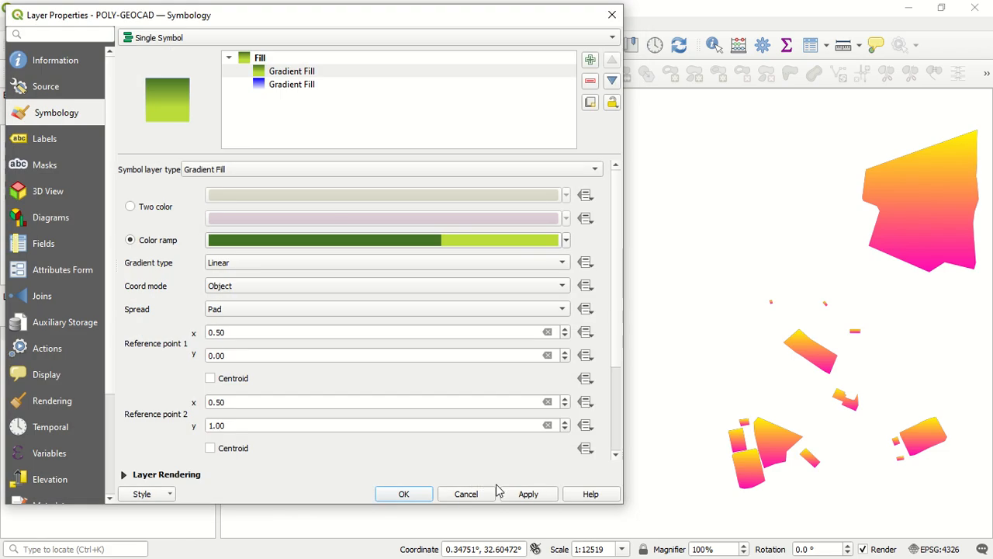
left_click(526, 496)
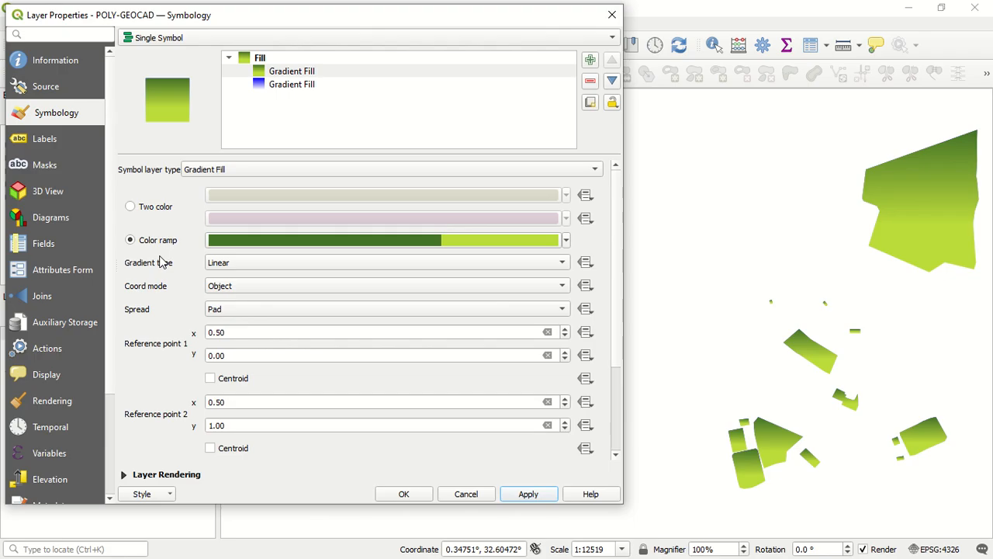
Change the color ramp of the upper Gradient Fill to YlGnBu and apply it to the layer
left_click(566, 240)
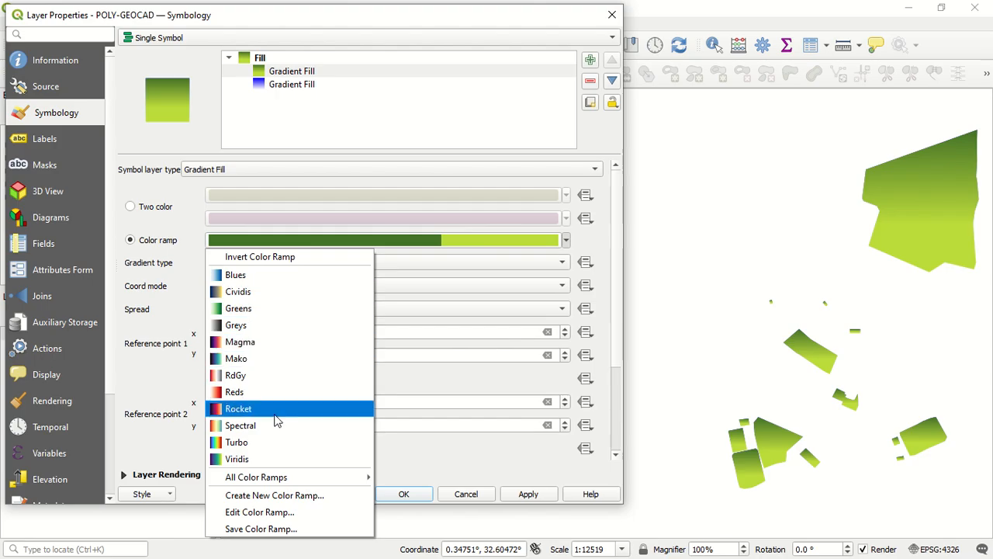
mouse_move(284, 478)
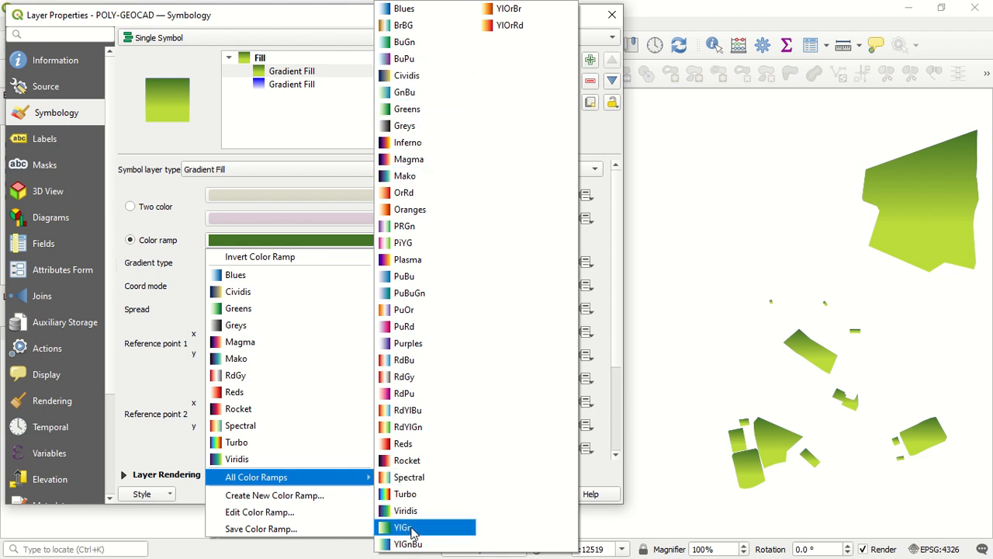
left_click(431, 543)
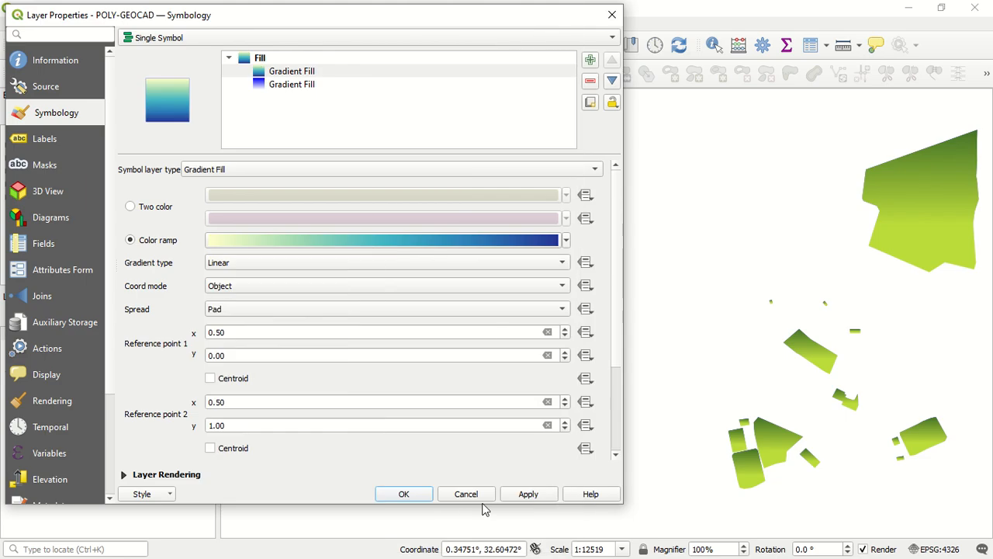
left_click(525, 498)
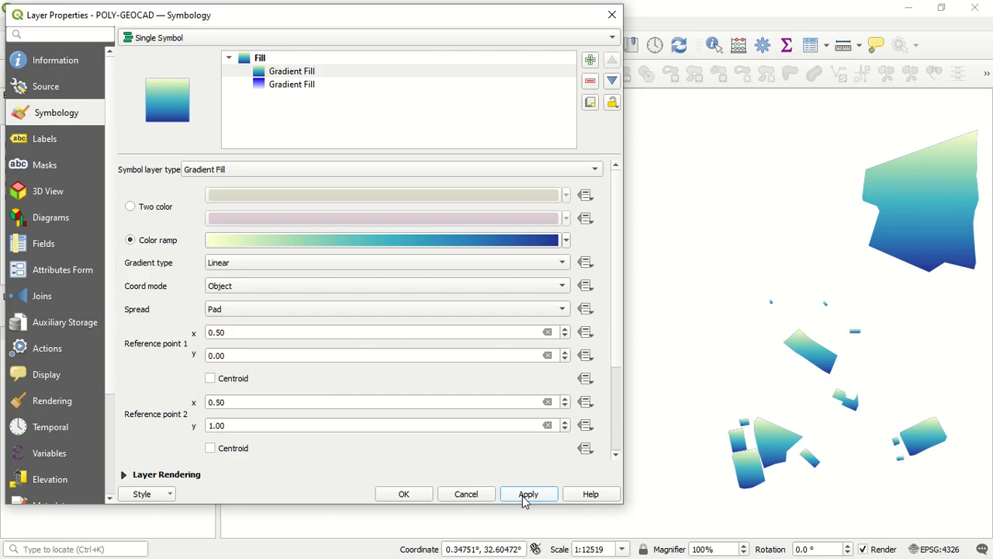
Change the color ramp of the upper Gradient Fill to RdBu and apply it to the layer
left_click(567, 241)
mouse_move(353, 474)
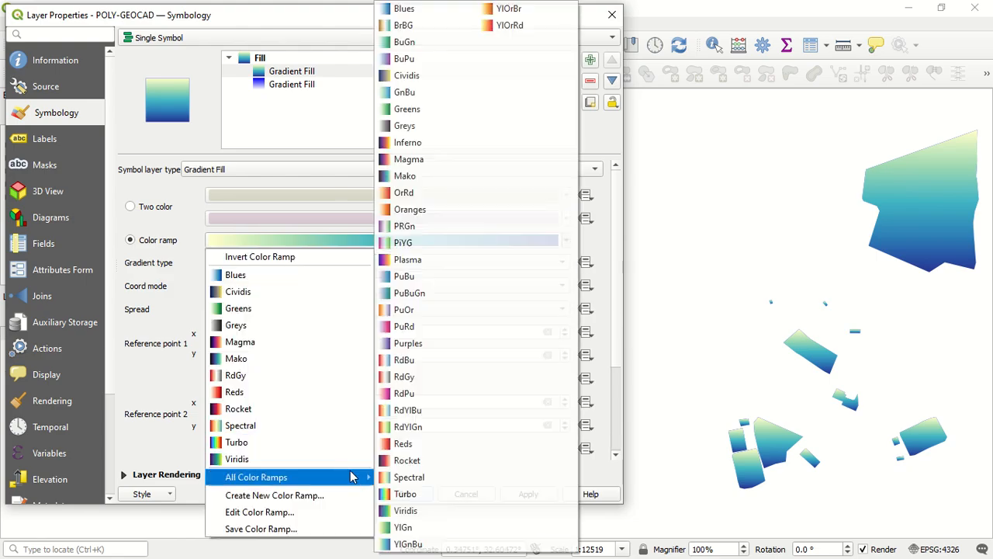
left_click(414, 364)
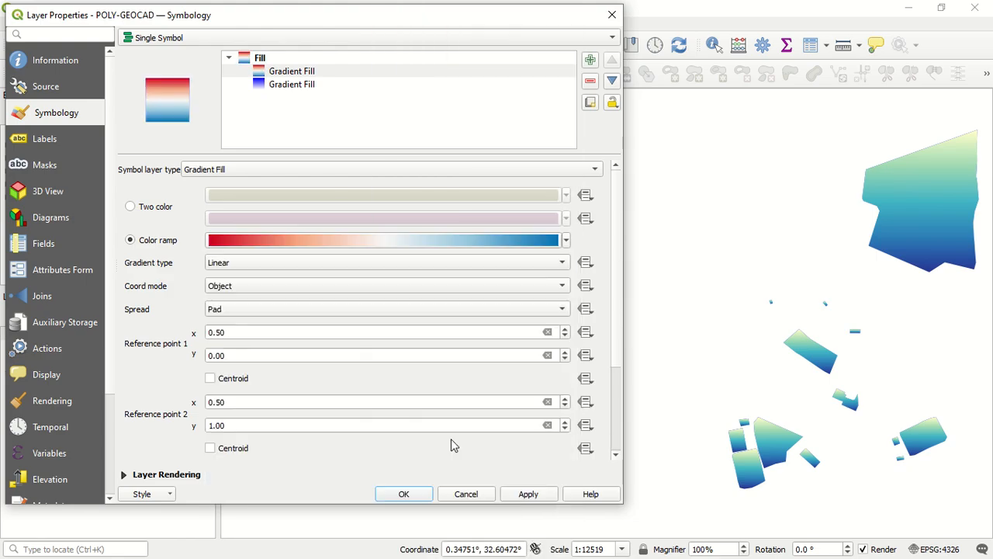
left_click(512, 501)
Start creating a new color ramp for the upper Gradient Fill with the ramp type Catalog: cpt-city
scroll(619, 428, "down", 3)
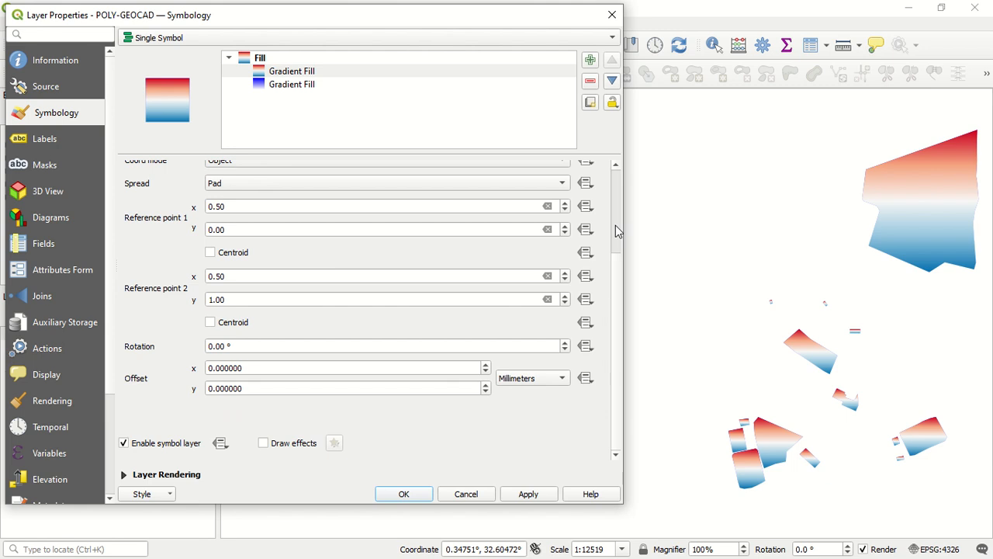
scroll(616, 224, "up", 3)
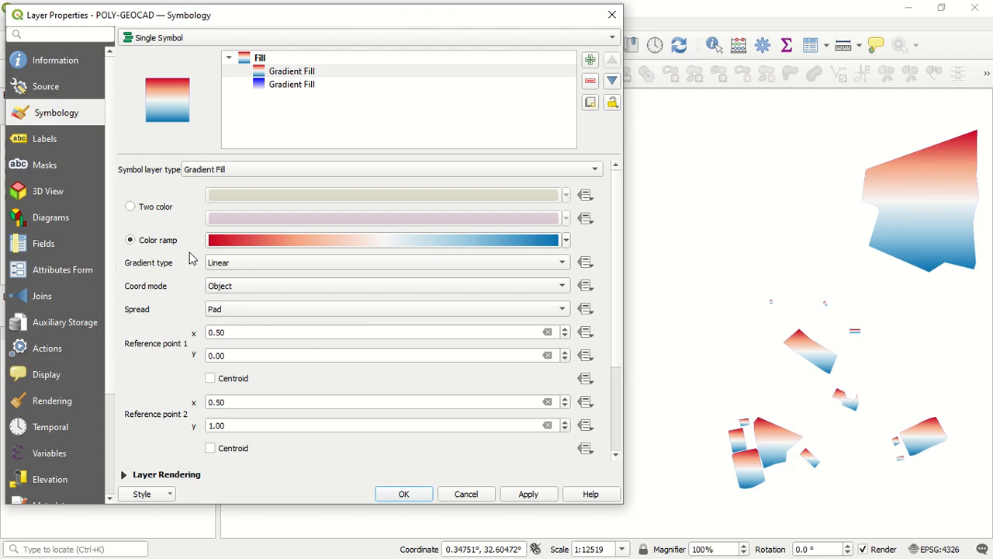
left_click(565, 240)
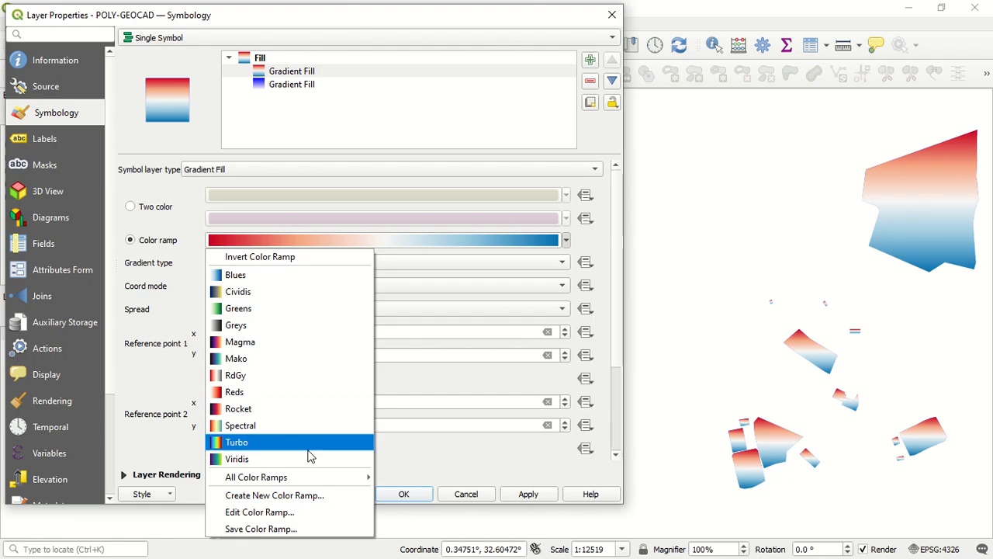
left_click(288, 496)
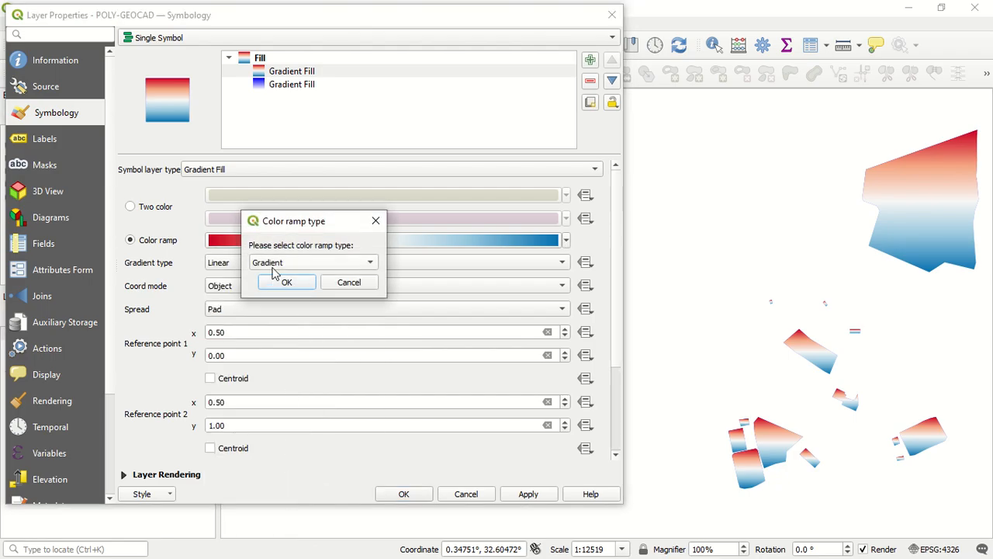
left_click(321, 269)
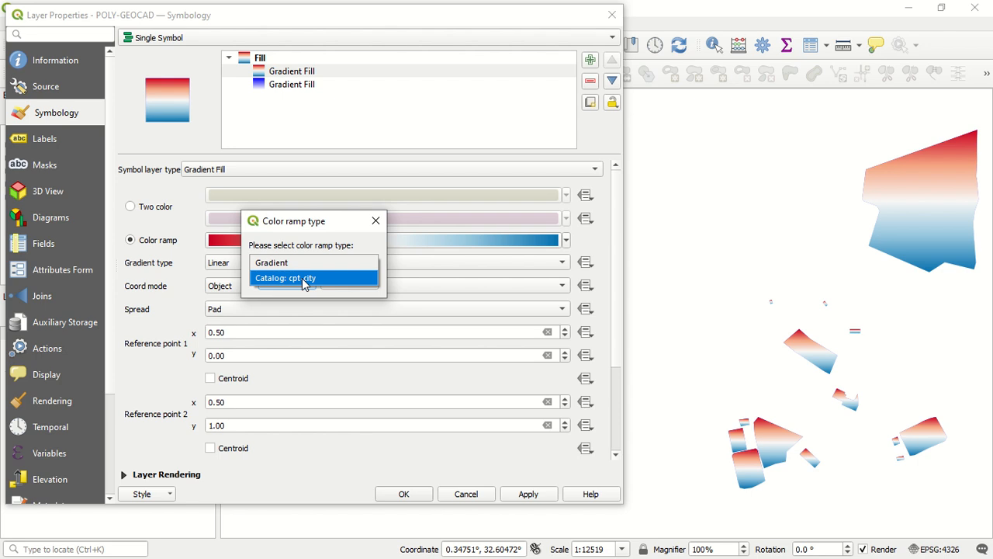
left_click(314, 278)
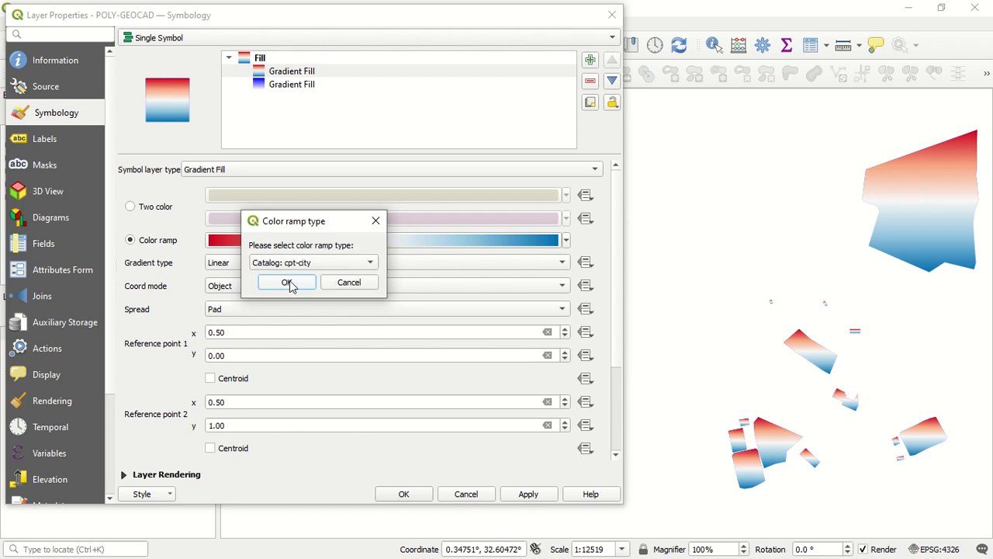
left_click(289, 285)
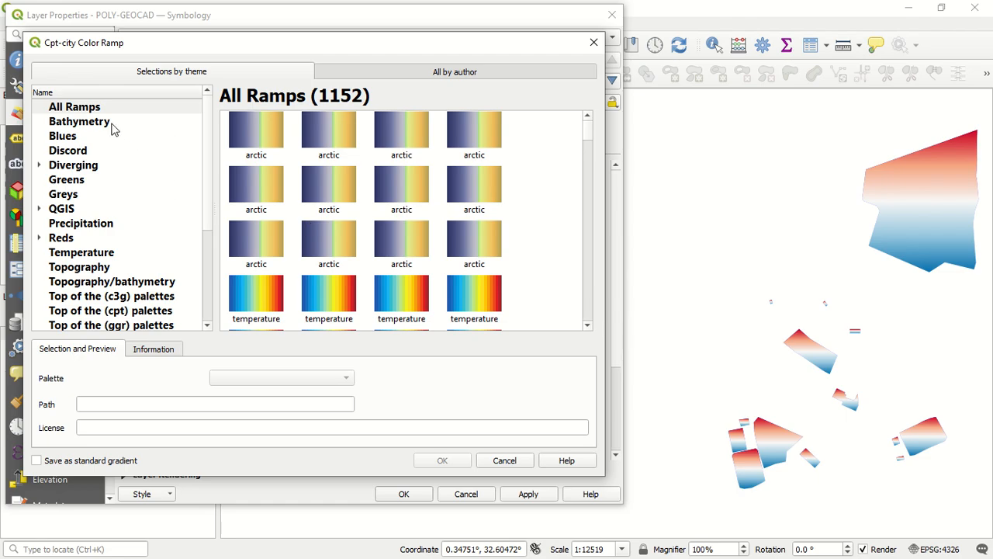
Browse the cpt-city palettes under All Ramps and Topography, widening the dialog and the theme list for a better view
scroll(93, 194, "down", 4)
scroll(87, 256, "up", 4)
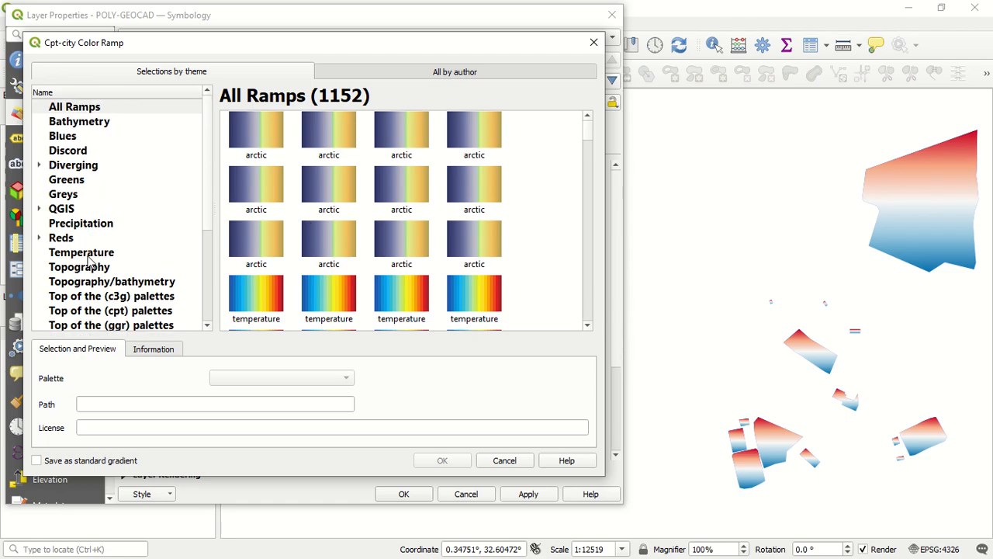
left_click(117, 111)
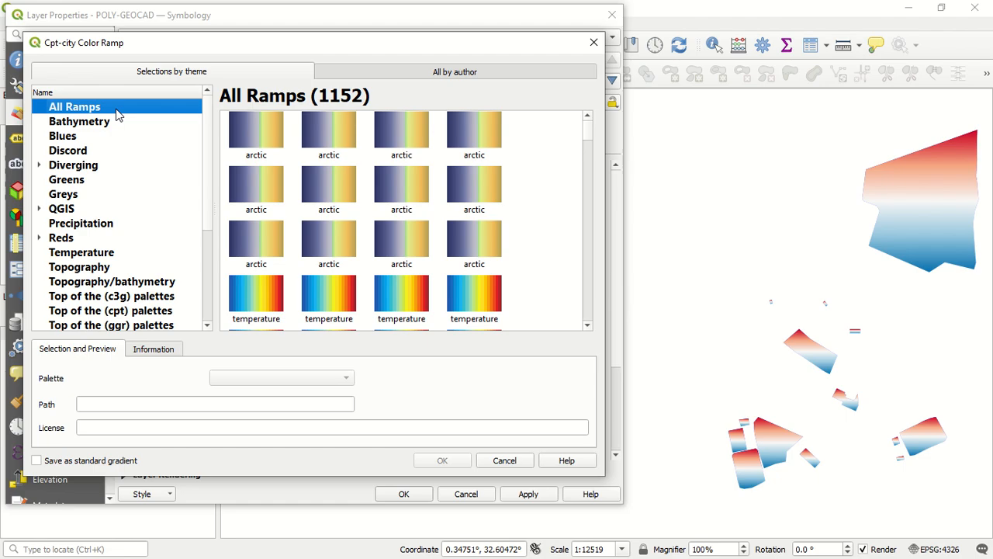
scroll(475, 264, "down", 10)
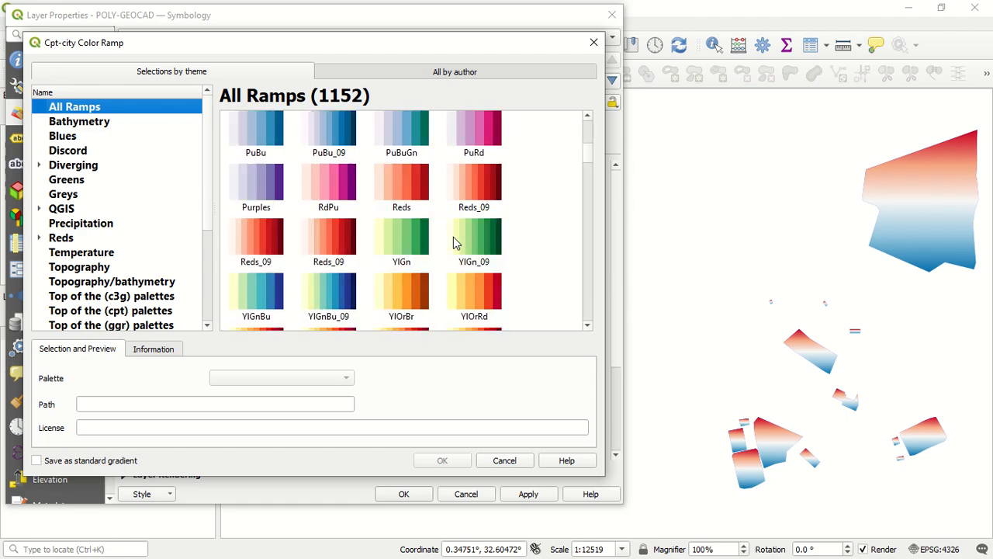
scroll(455, 242, "down", 15)
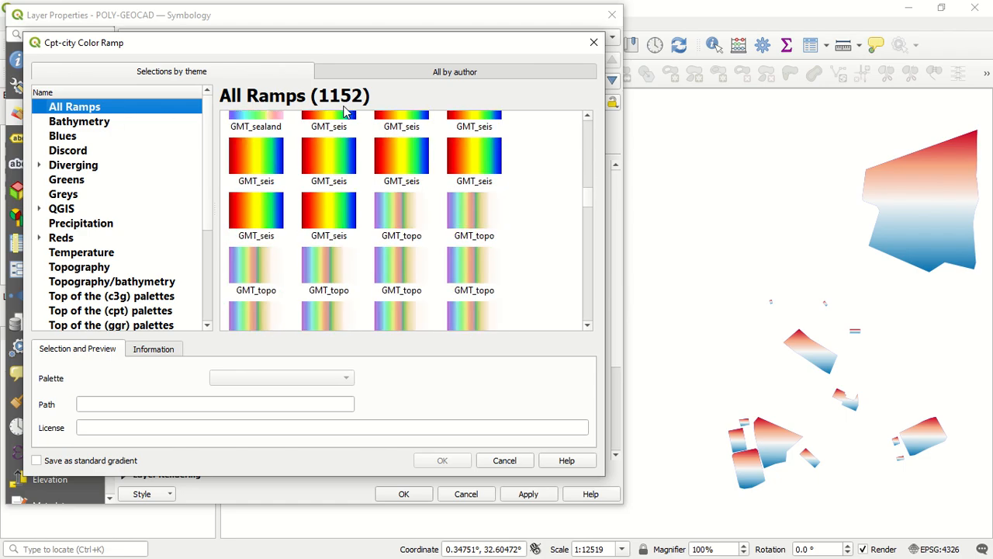
scroll(477, 256, "down", 3)
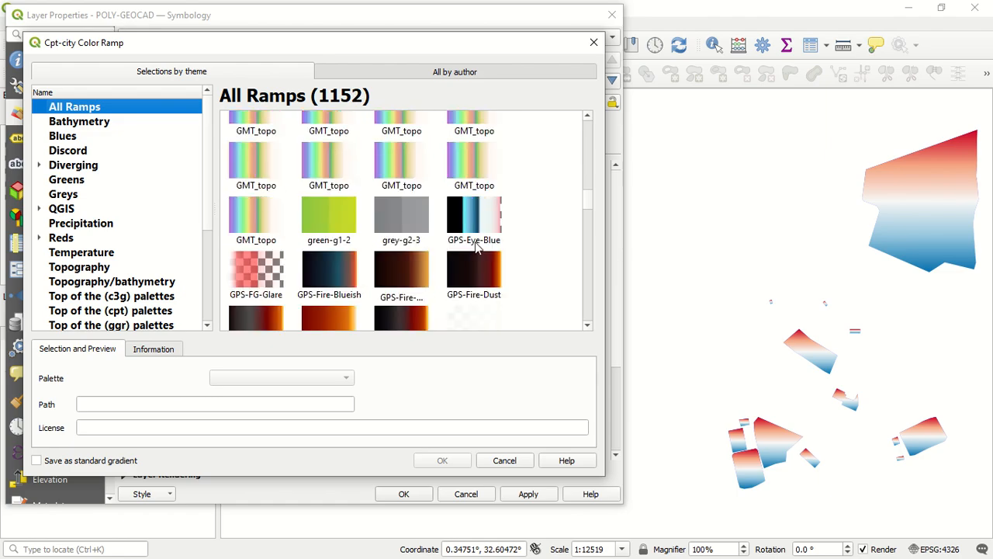
scroll(477, 245, "down", 15)
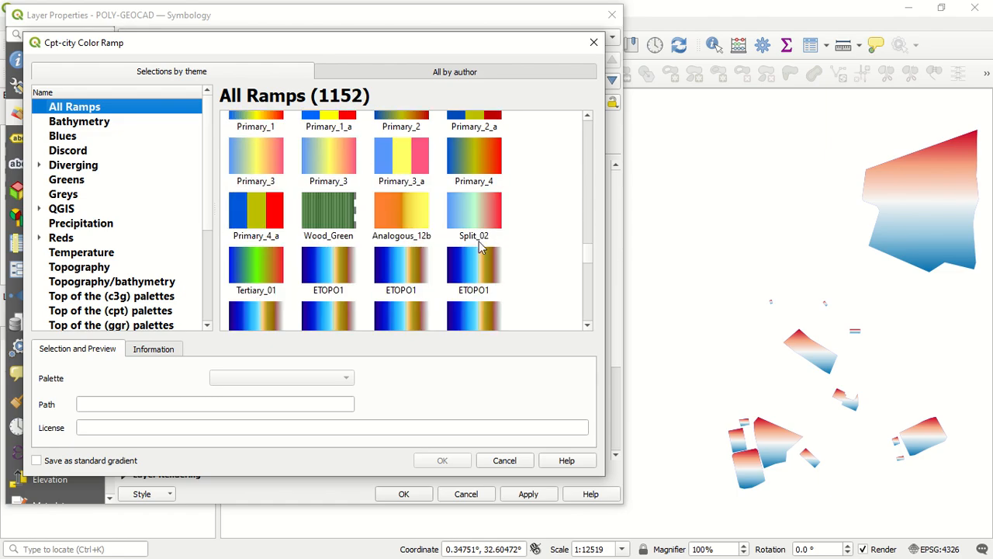
scroll(479, 248, "down", 15)
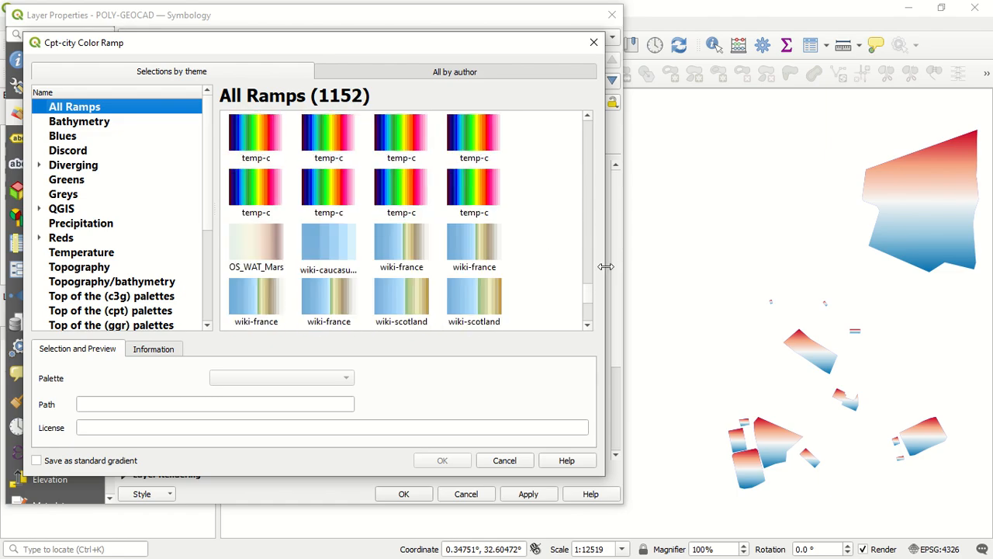
left_click_drag(605, 266, 788, 252)
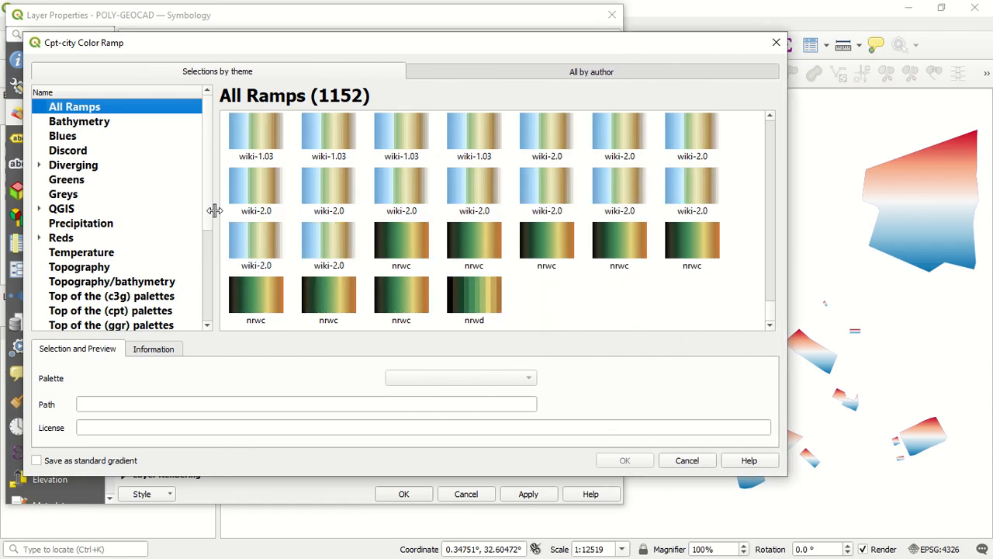
left_click_drag(214, 210, 308, 209)
scroll(150, 186, "down", 3)
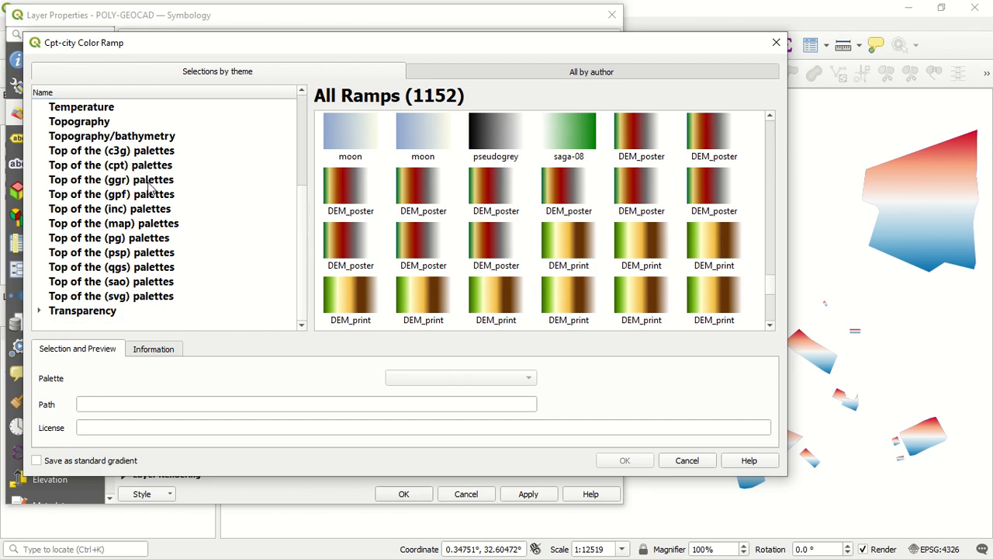
scroll(150, 186, "up", 4)
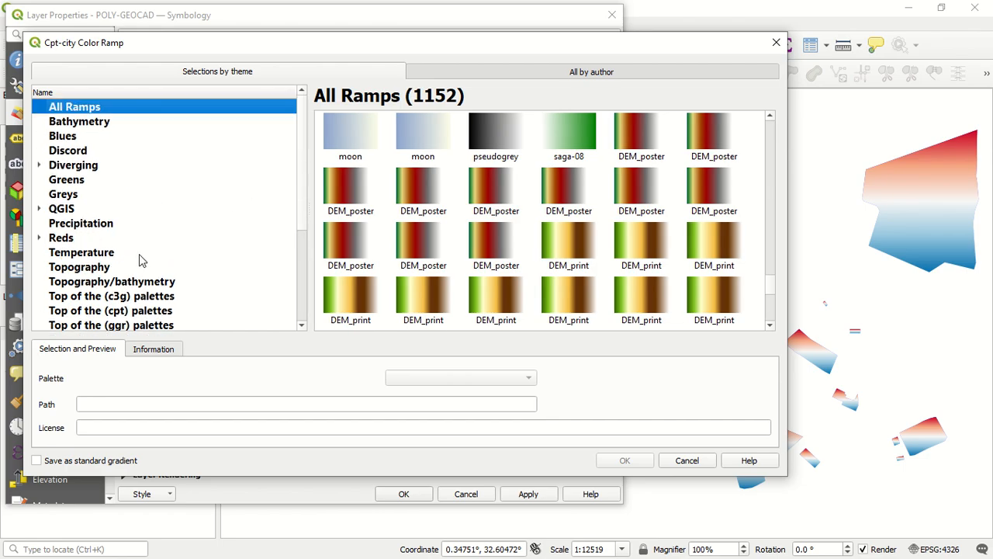
left_click(92, 270)
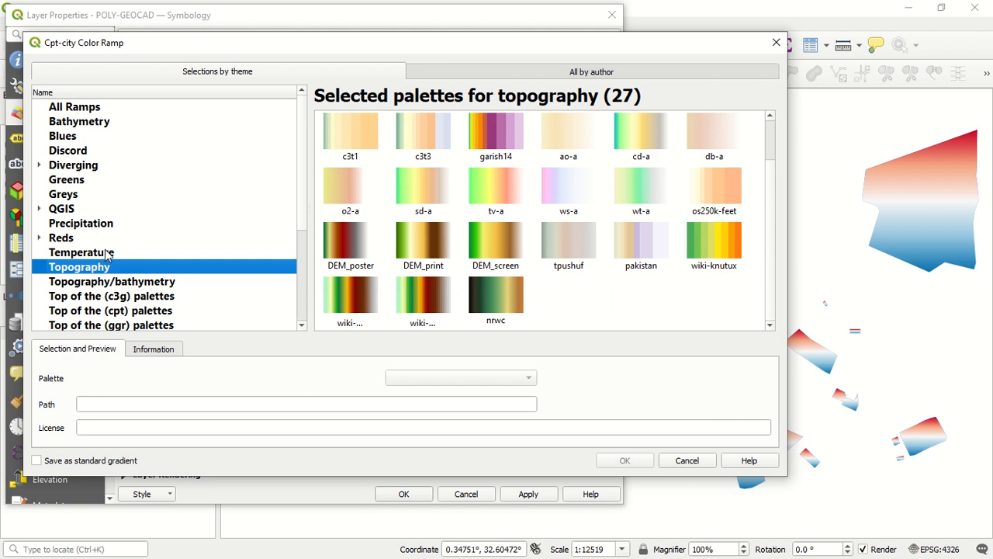
Choose the arendal temperature palette from the Temperature theme as the new color ramp and apply it to the layer
left_click(109, 256)
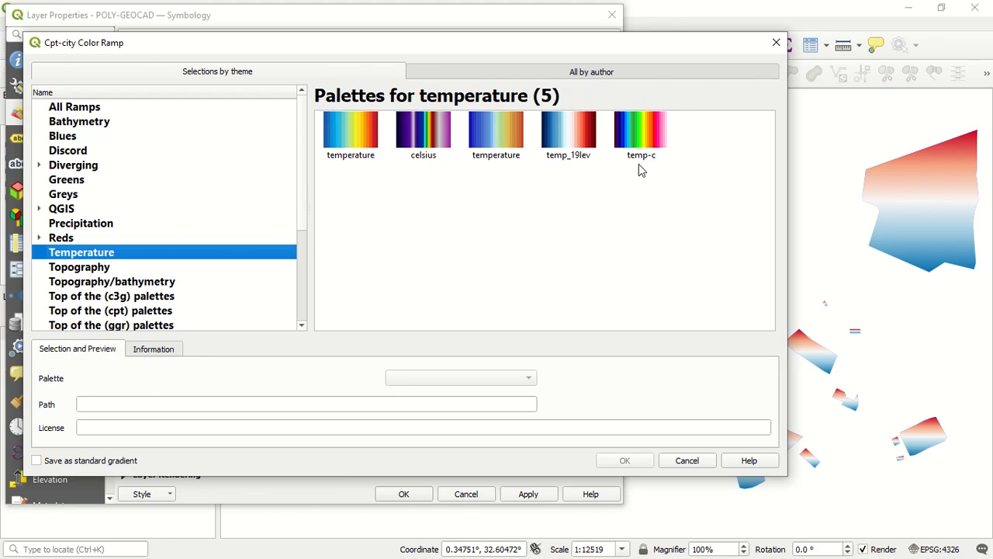
left_click(367, 144)
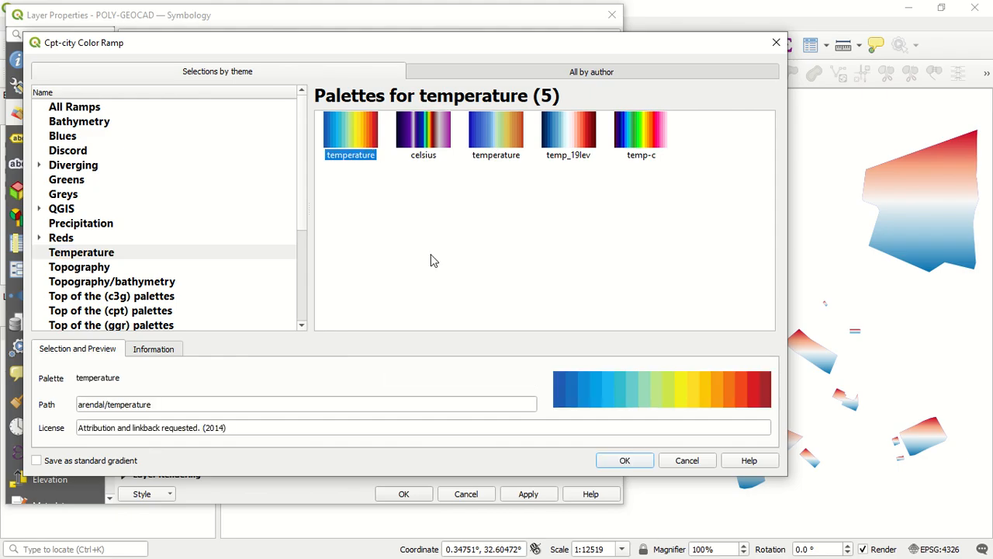
left_click(624, 460)
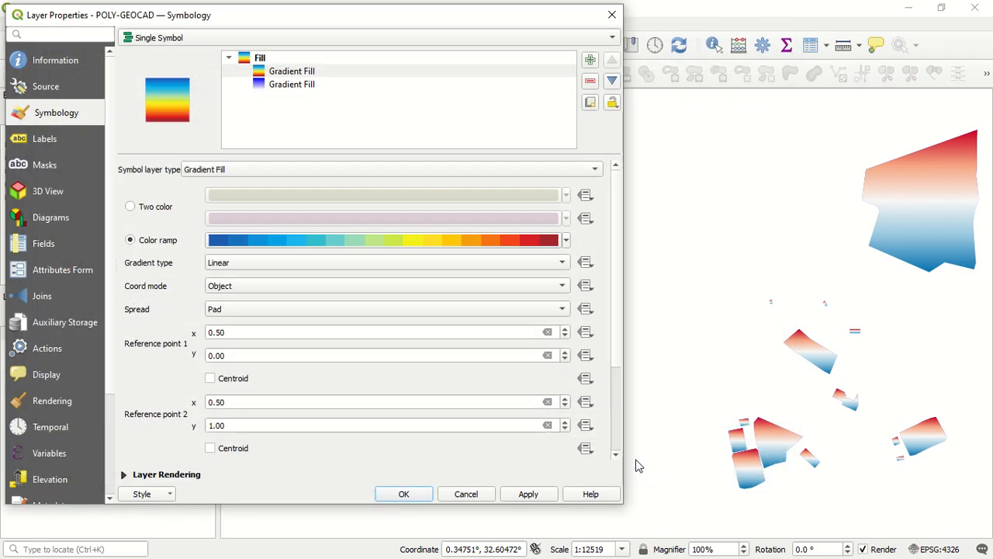
left_click(521, 496)
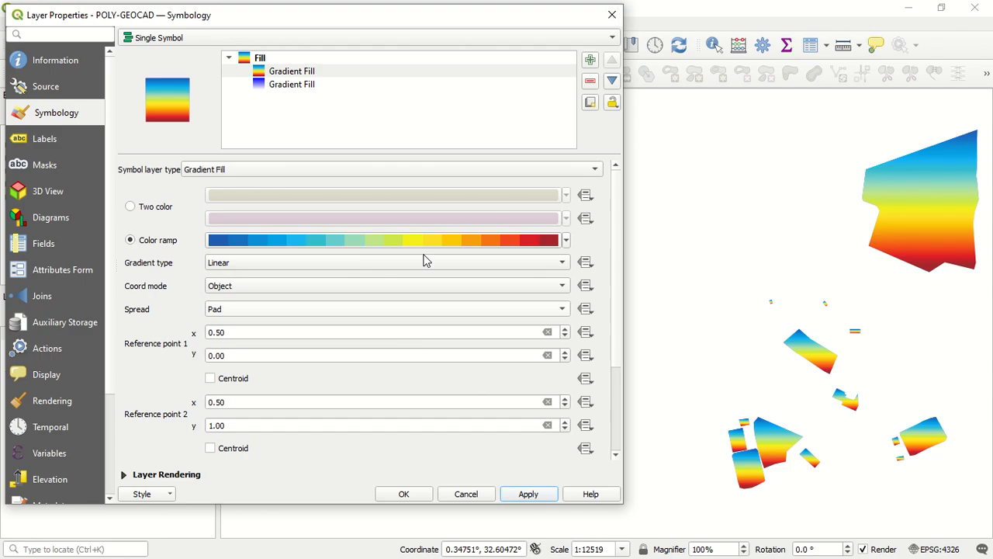
Start creating another new color ramp for the upper Gradient Fill with the ramp type Catalog: cpt-city
left_click(564, 245)
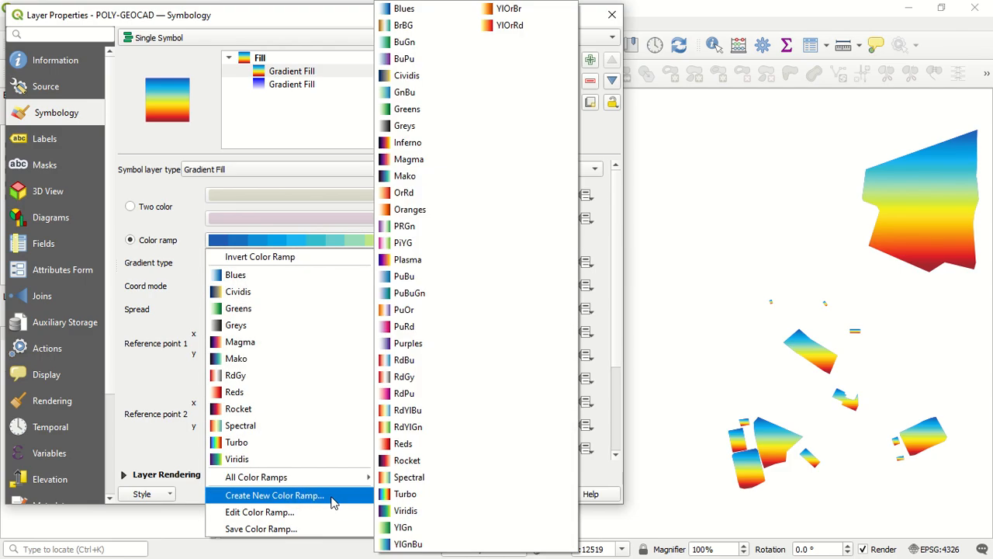
left_click(332, 495)
left_click(330, 264)
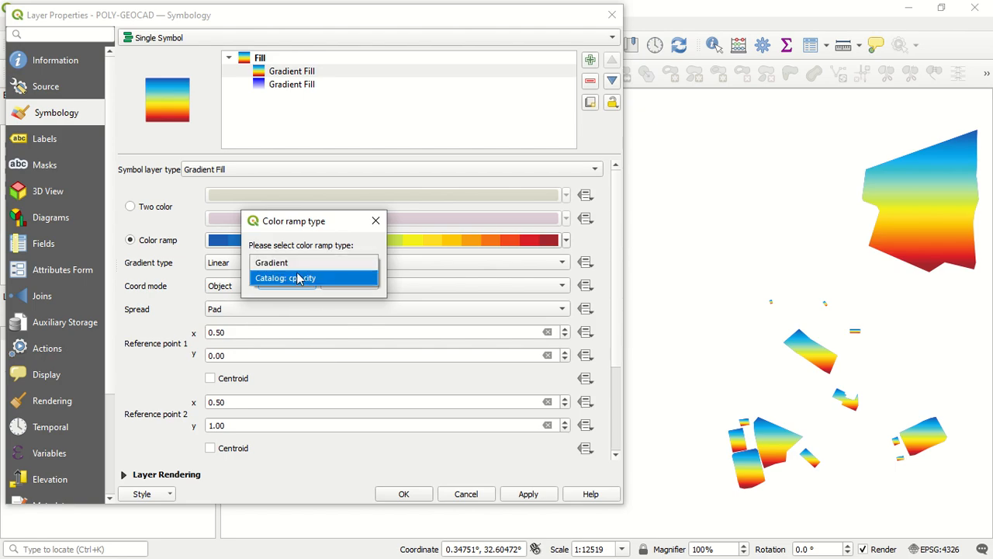
left_click(297, 278)
left_click(288, 283)
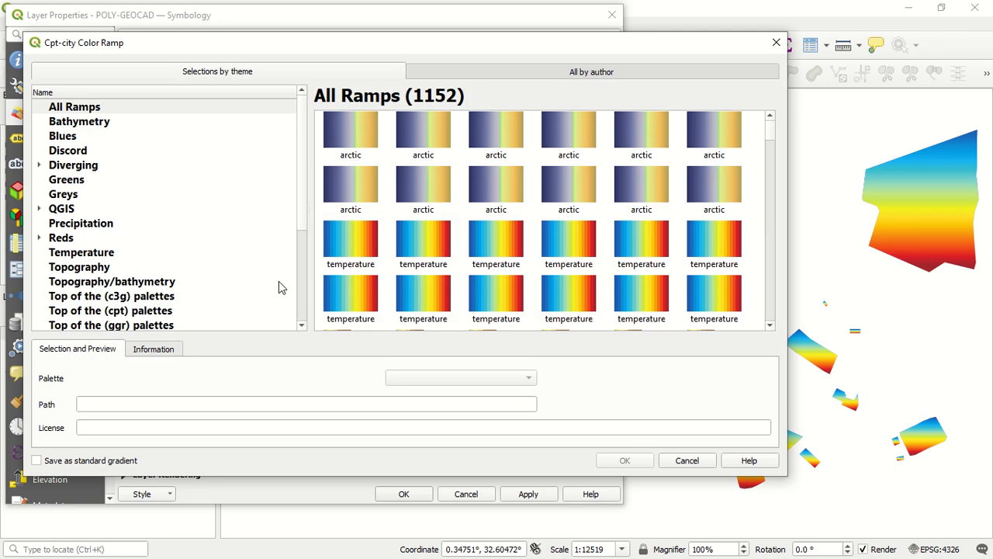
Examine the cpt-city palettes in the Bathymetry, Blues, Discord, Diverging and Greens themes, including the Diverging subgroups
left_click(101, 126)
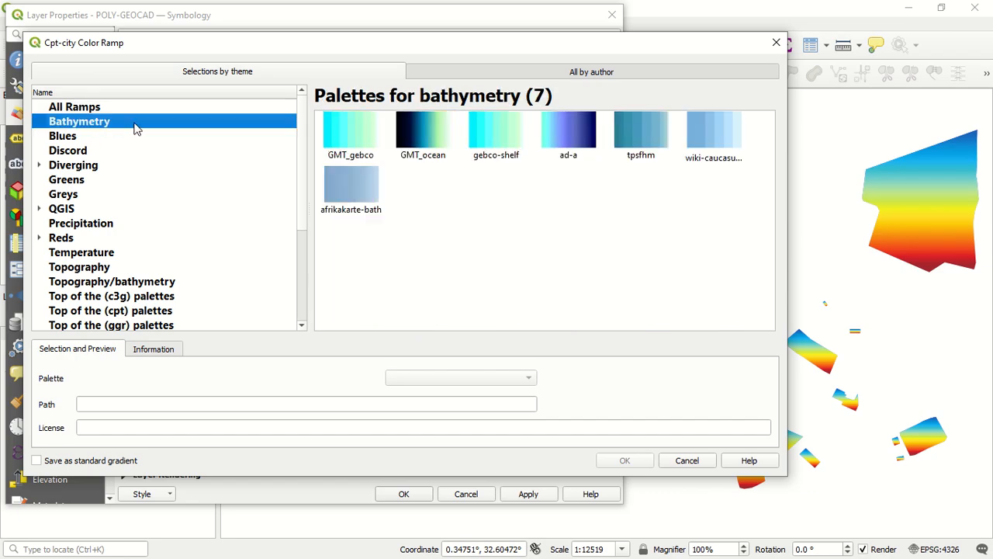
left_click(70, 140)
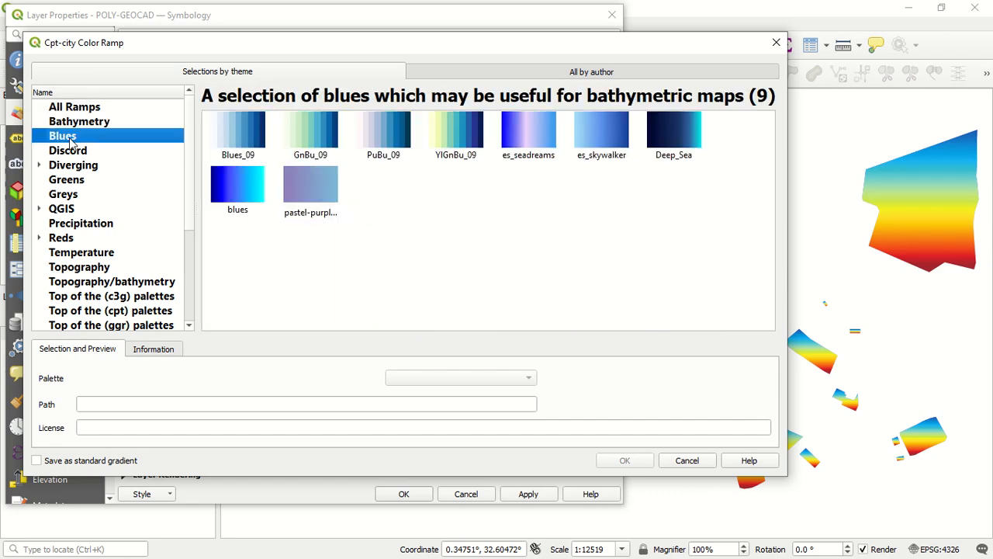
left_click(70, 153)
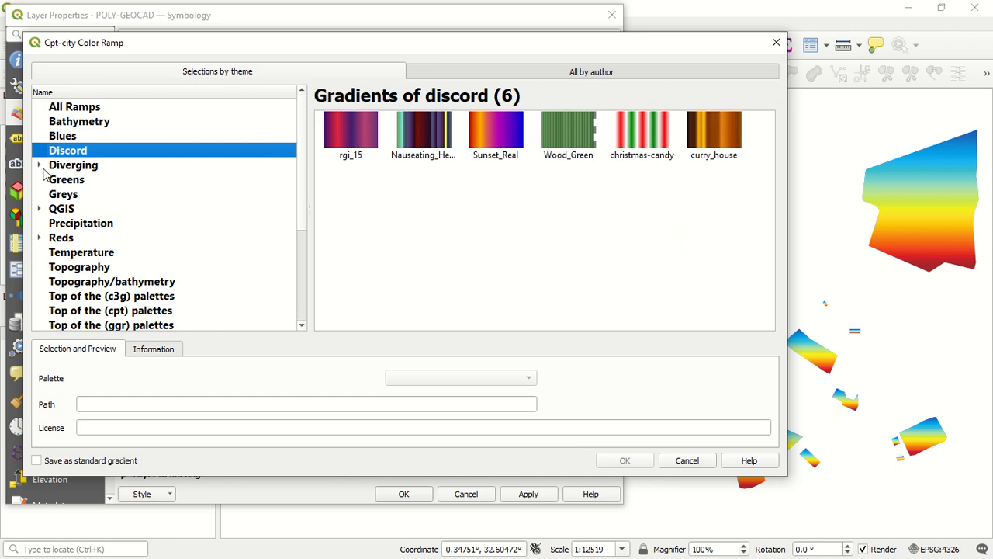
left_click(41, 166)
left_click(77, 166)
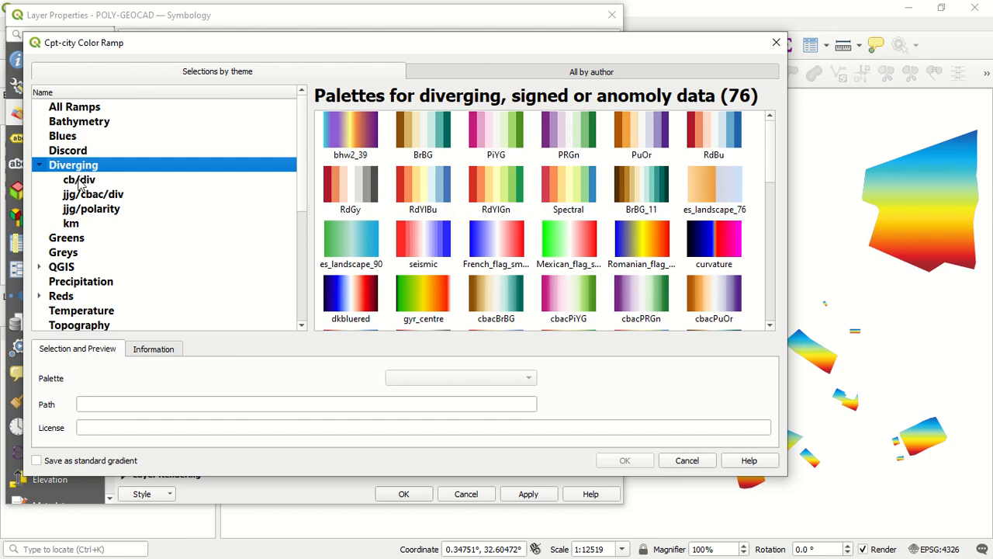
left_click(81, 182)
left_click(83, 196)
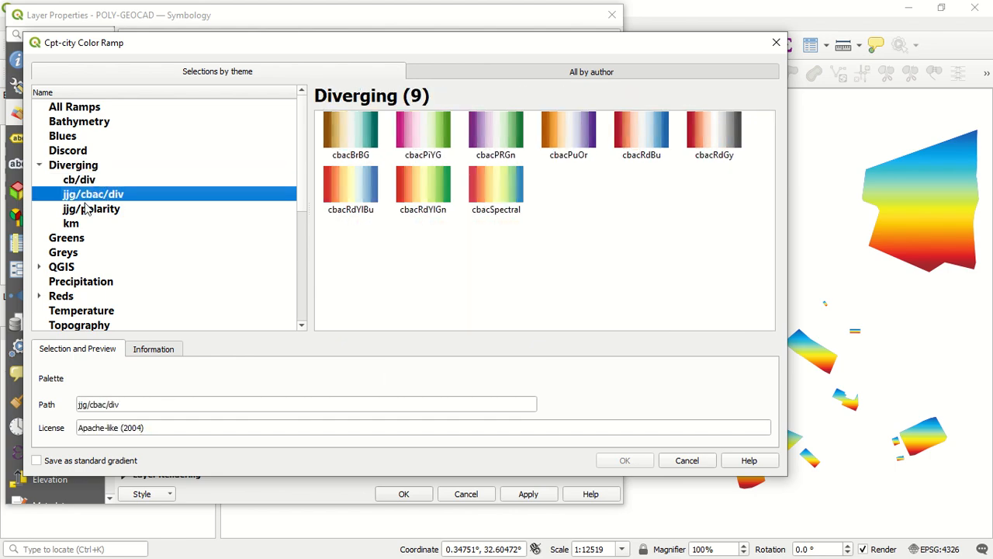
left_click(87, 210)
left_click(75, 238)
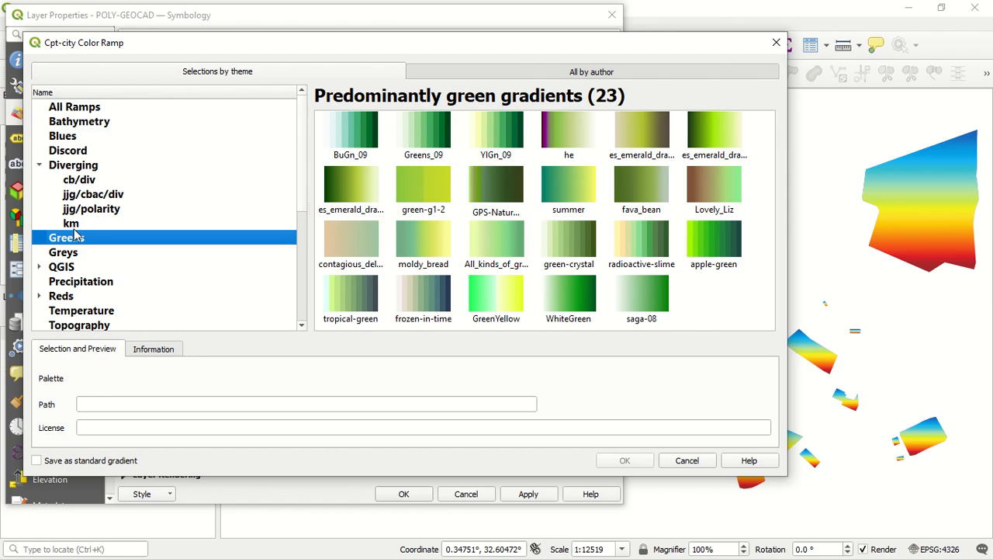
Examine the palettes in the Greys, QGIS, Precipitation and Reds themes, including the nd/red subgroup
scroll(74, 241, "down", 1)
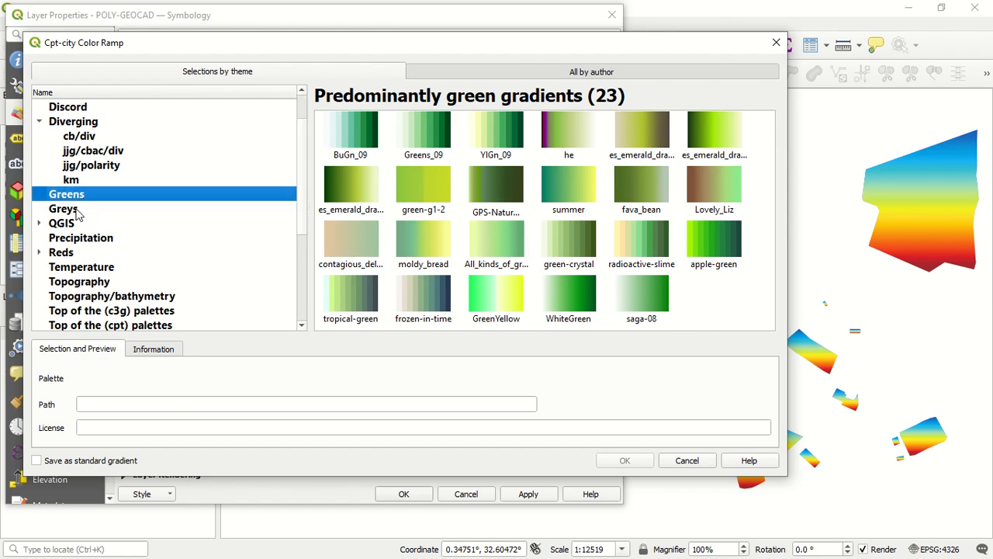
left_click(81, 212)
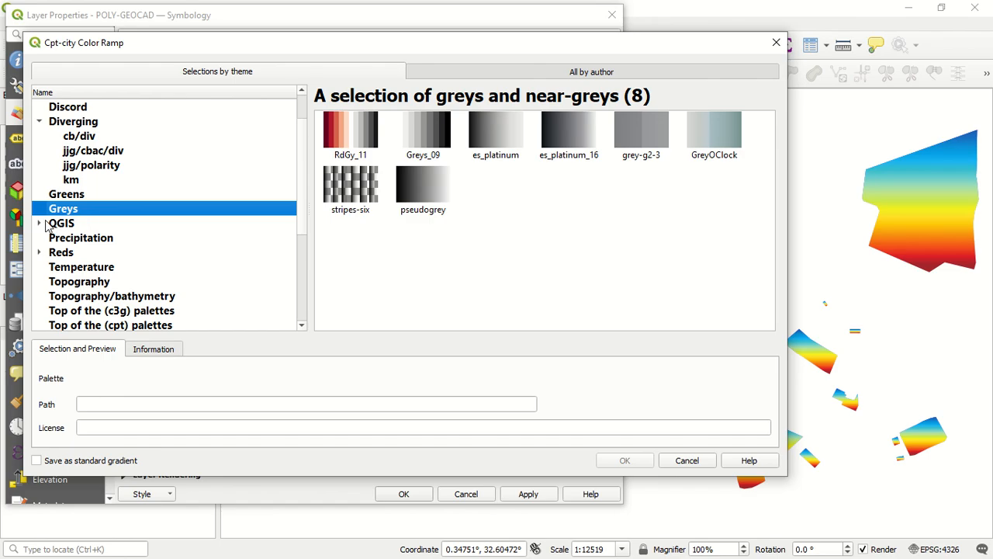
left_click(67, 226)
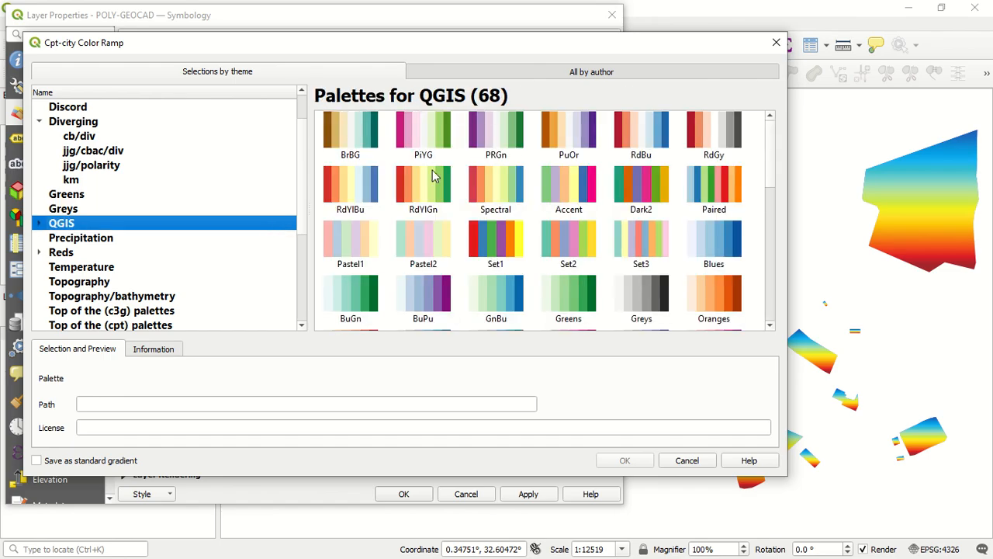
scroll(439, 184, "down", 5)
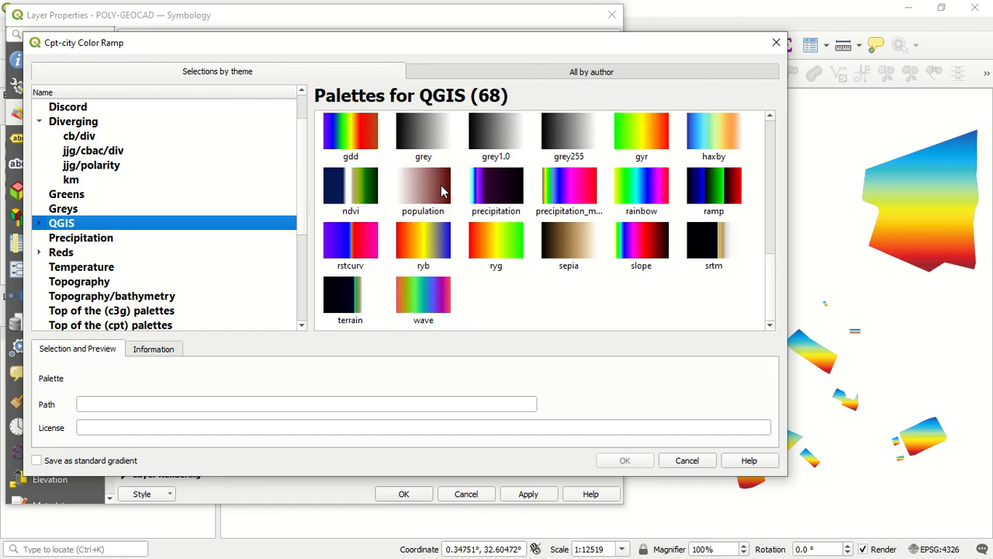
left_click(124, 240)
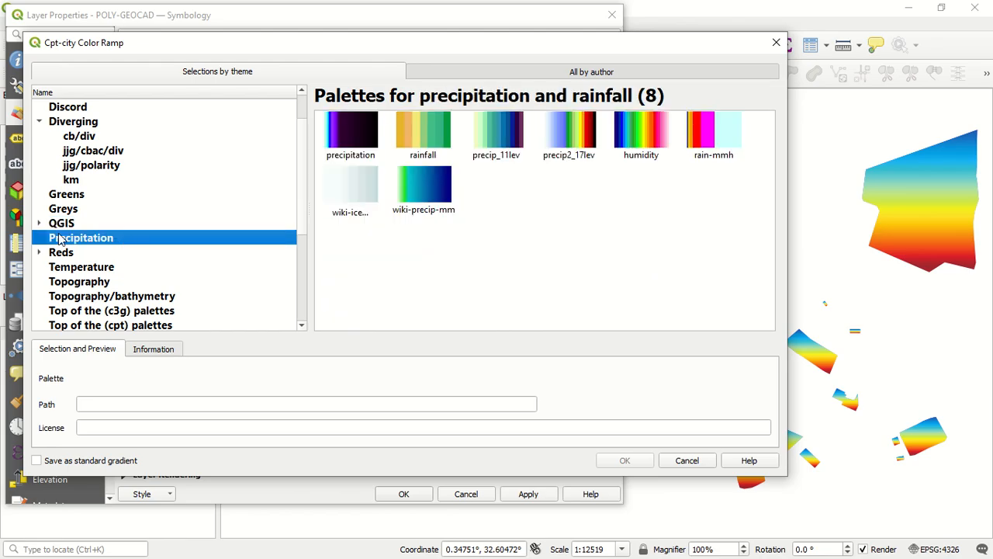
left_click(38, 253)
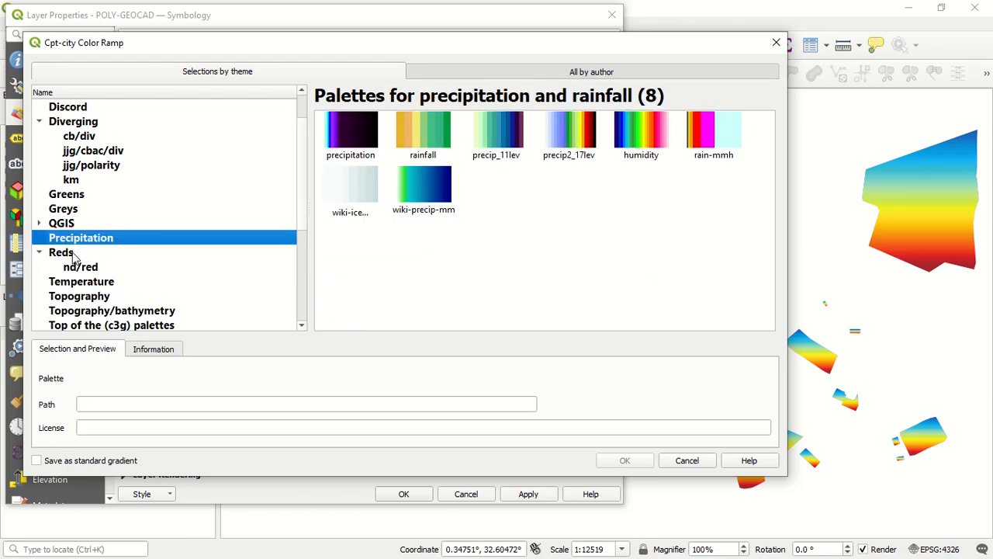
left_click(77, 254)
left_click(93, 267)
Examine the palettes in the Temperature, Topography and Topography/bathymetry themes
scroll(94, 267, "down", 3)
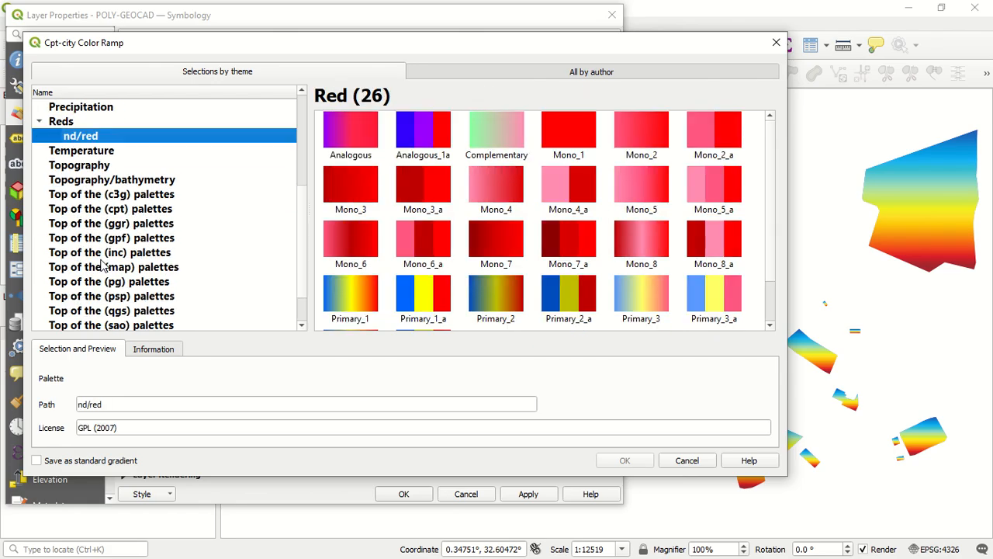
left_click(114, 153)
left_click(107, 166)
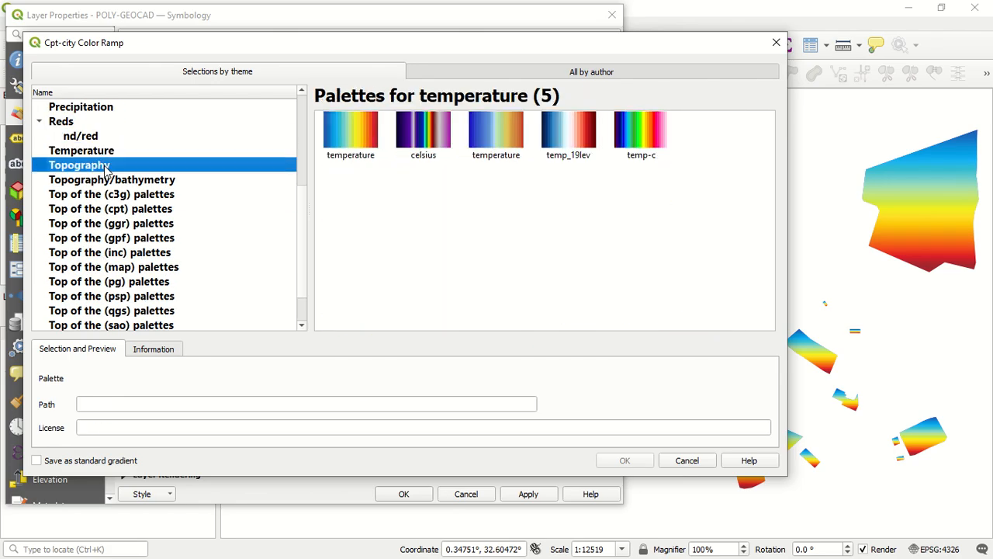
left_click(109, 183)
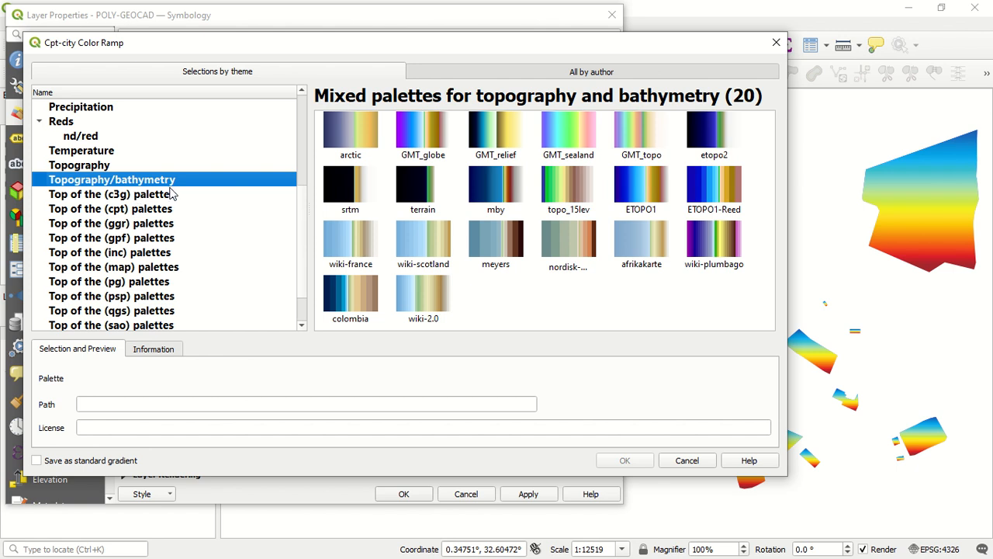
Look through the most popular palettes by format, from c3g to svg, and the gradients in the Transparency theme
left_click(165, 197)
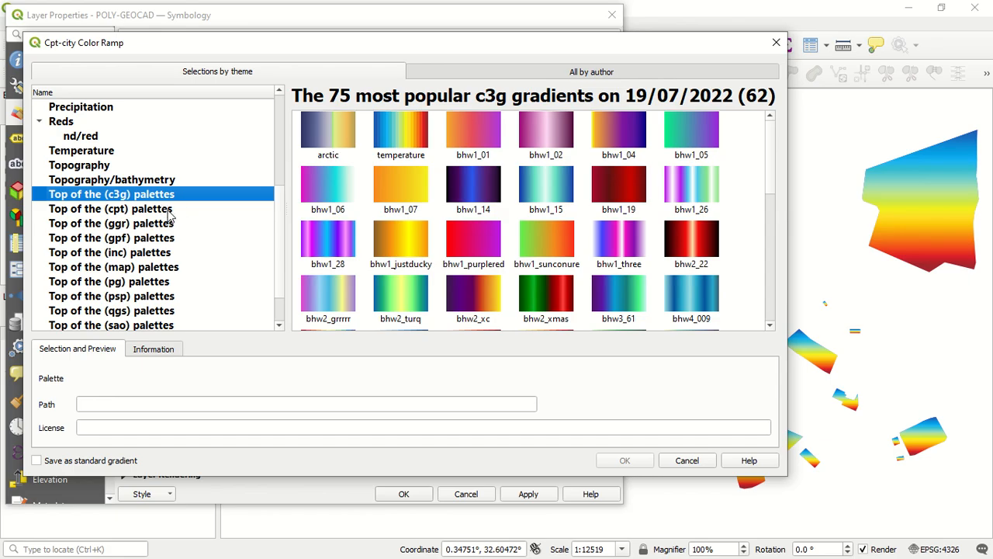
left_click(168, 212)
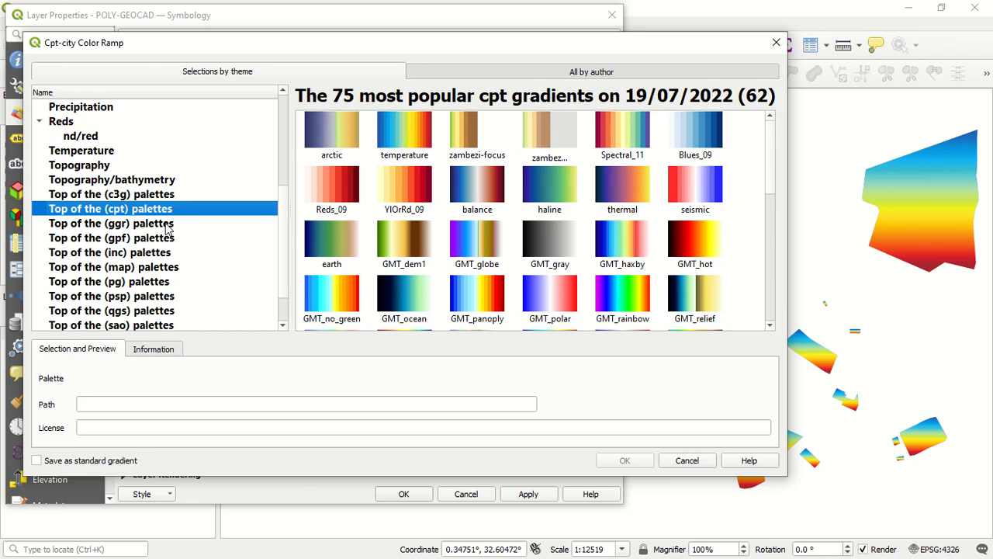
left_click(168, 224)
left_click(167, 241)
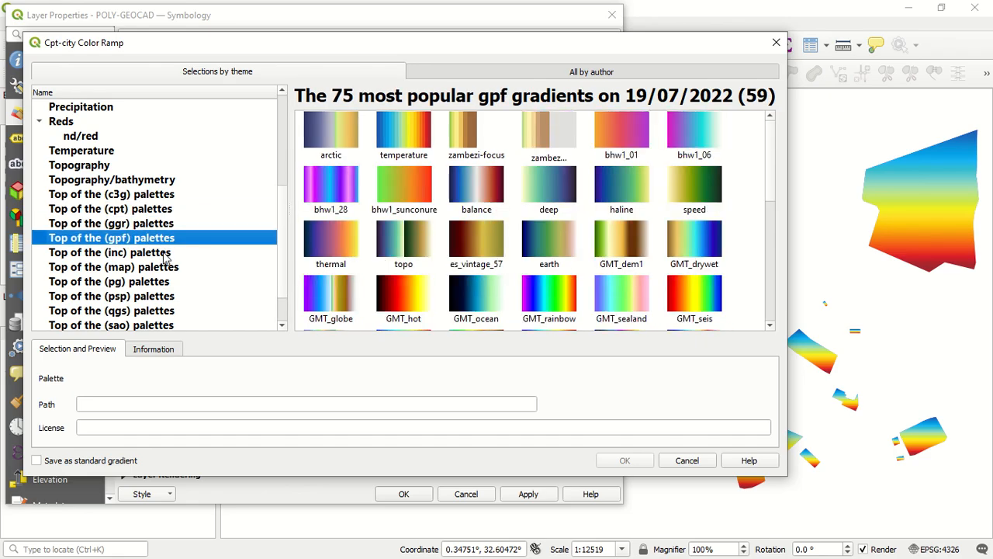
left_click(165, 256)
left_click(165, 266)
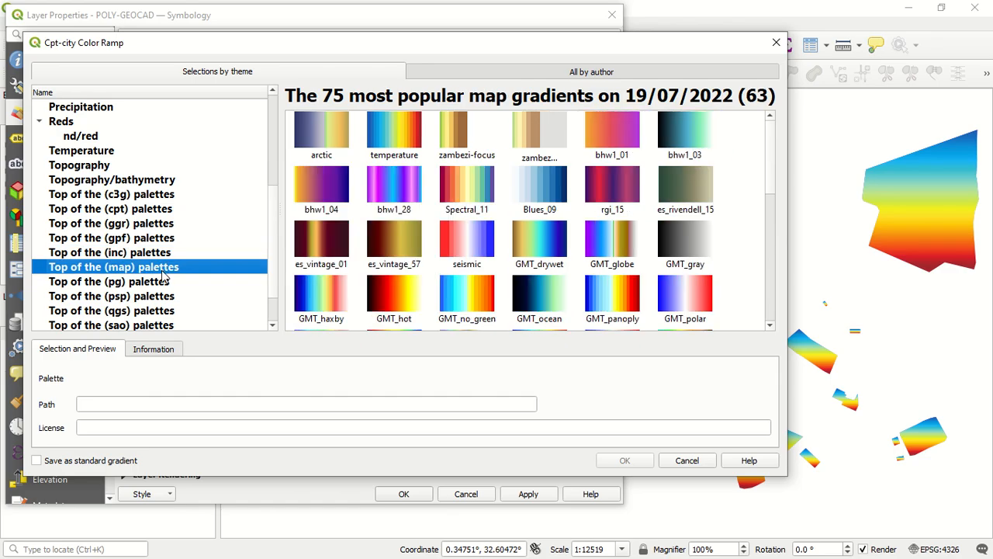
left_click(158, 284)
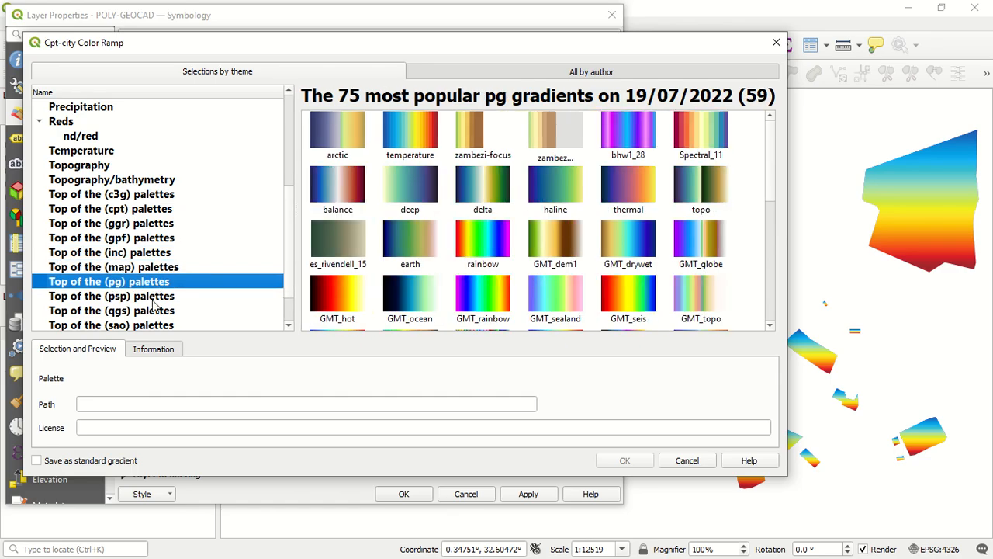
left_click(161, 295)
scroll(163, 295, "down", 1)
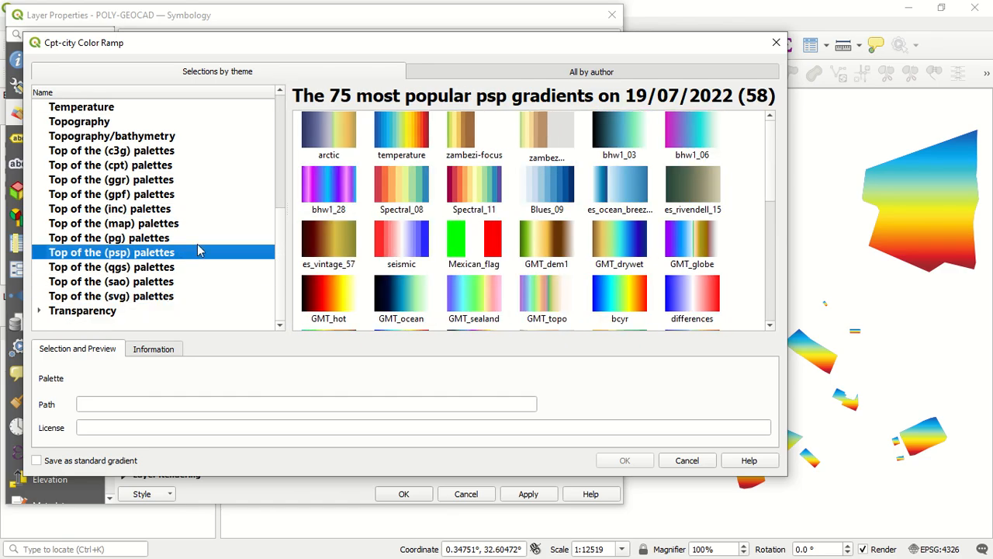
left_click(165, 268)
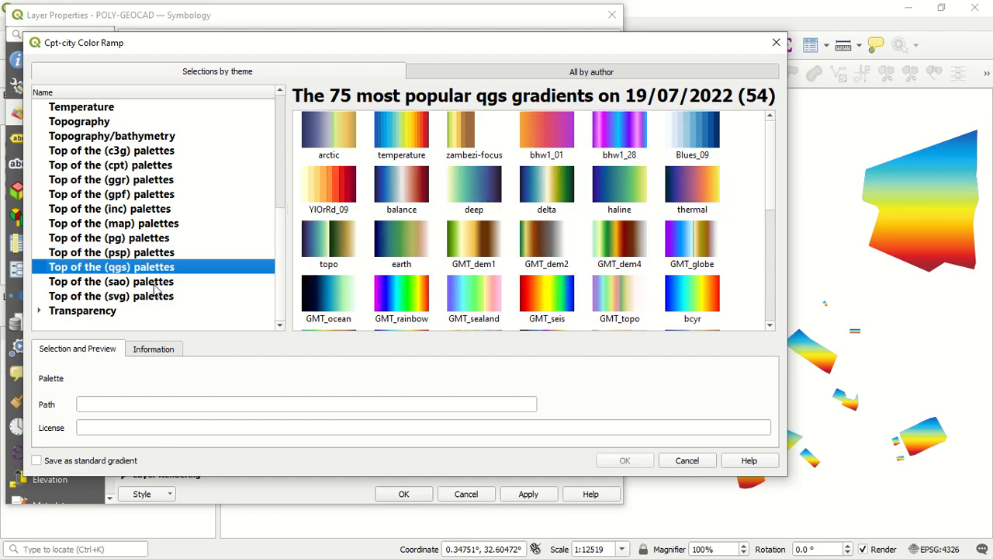
left_click(162, 283)
left_click(159, 298)
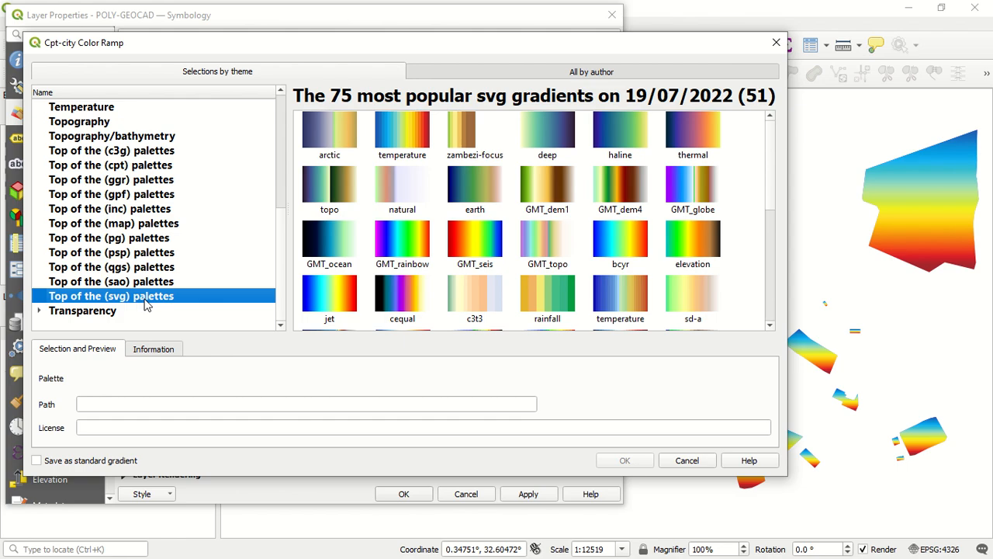
left_click(108, 311)
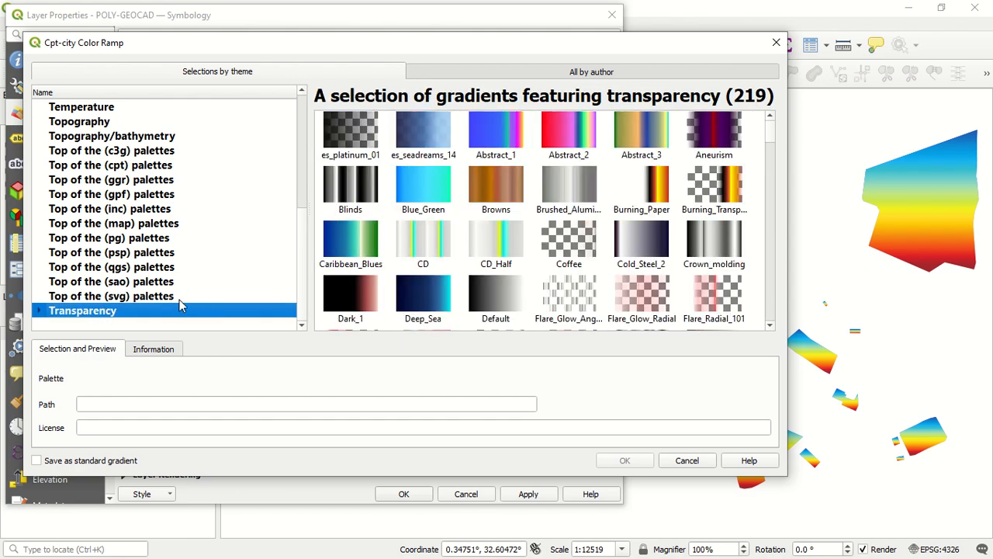
scroll(512, 217, "down", 1)
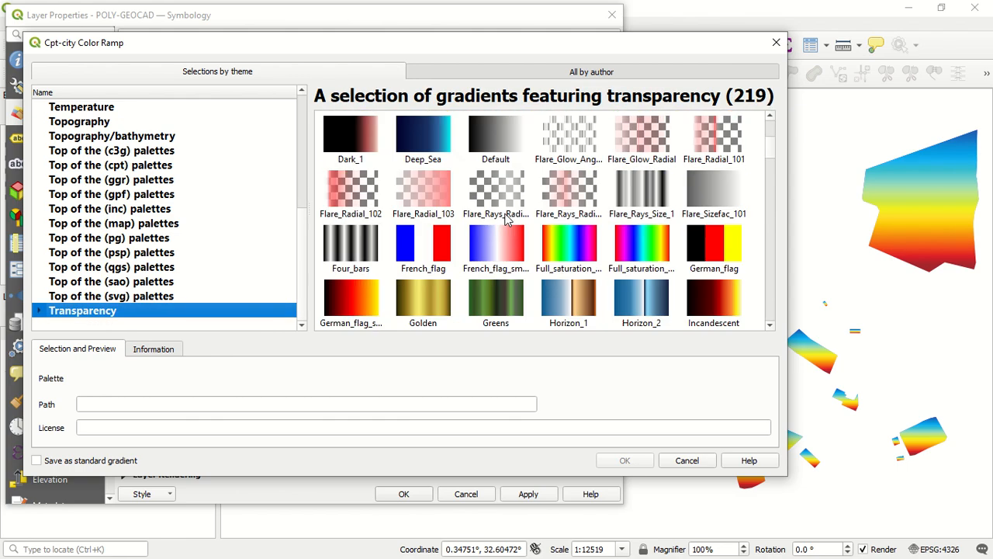
scroll(506, 219, "up", 1)
Collapse the Diverging and Reds themes, choose the temp-c palette from the Temperature theme as the color ramp and apply it to the layer
scroll(209, 193, "up", 5)
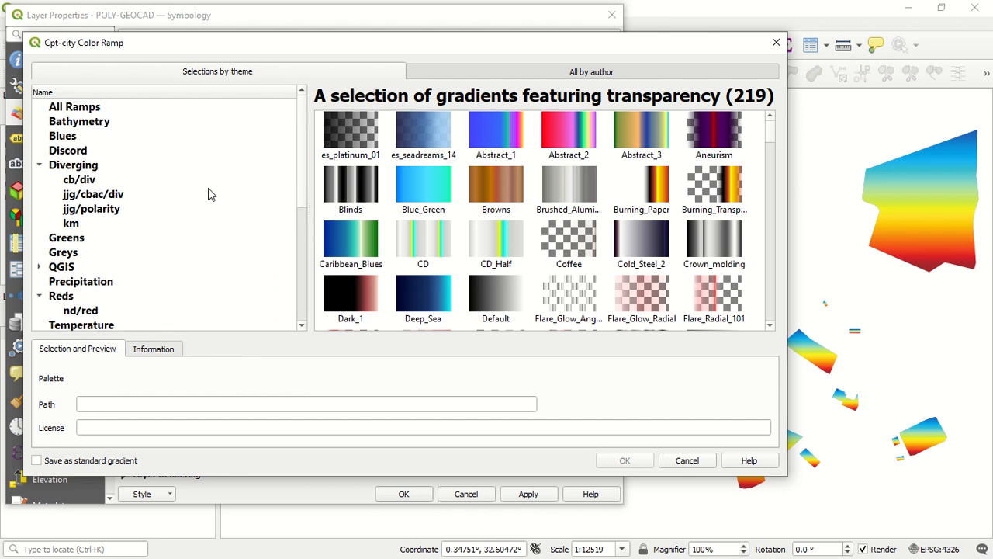
left_click(41, 166)
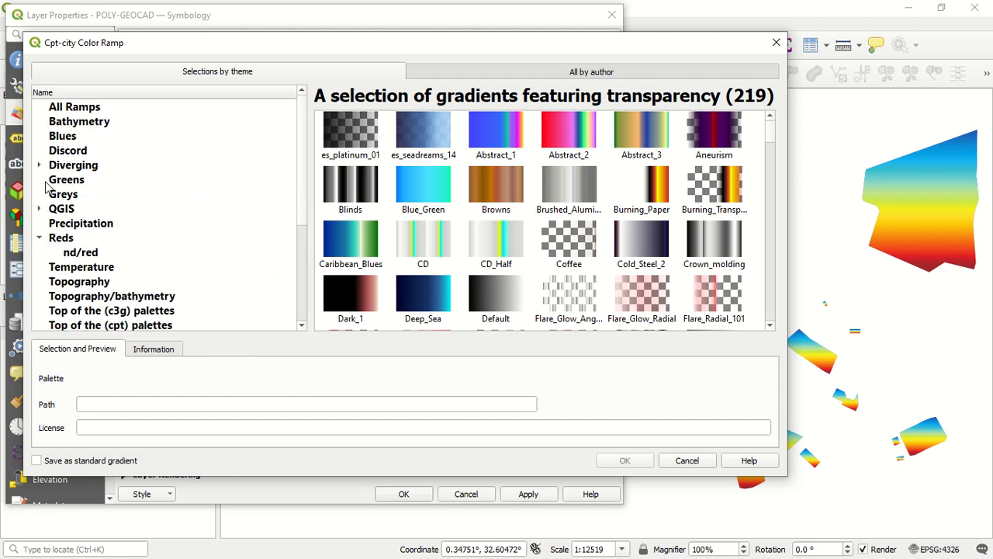
left_click(38, 238)
left_click(114, 256)
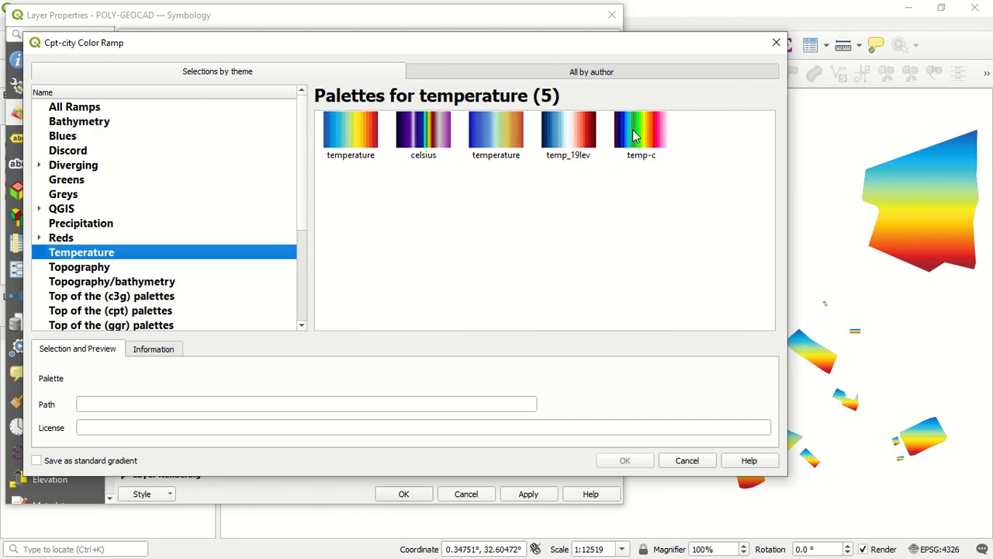
left_click(637, 137)
left_click(624, 460)
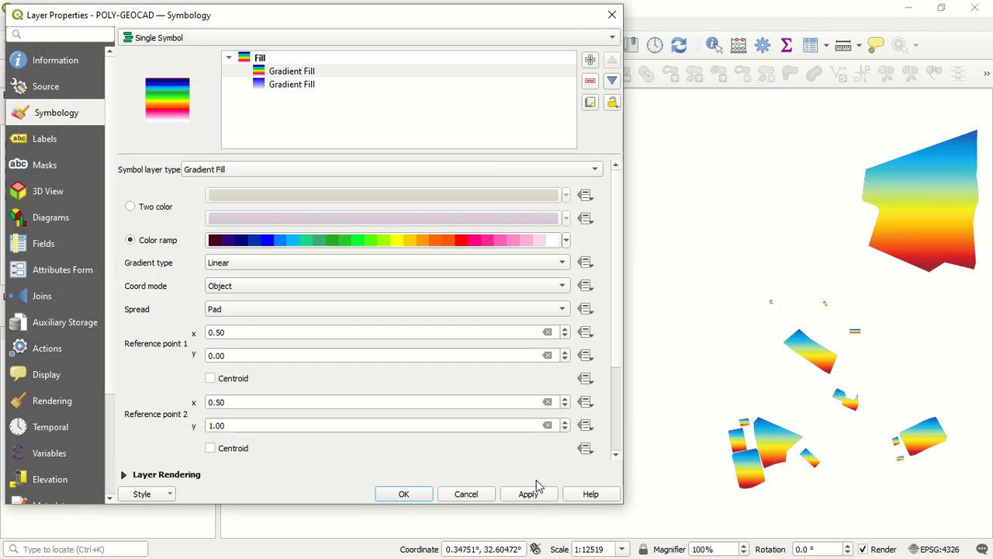
left_click(541, 494)
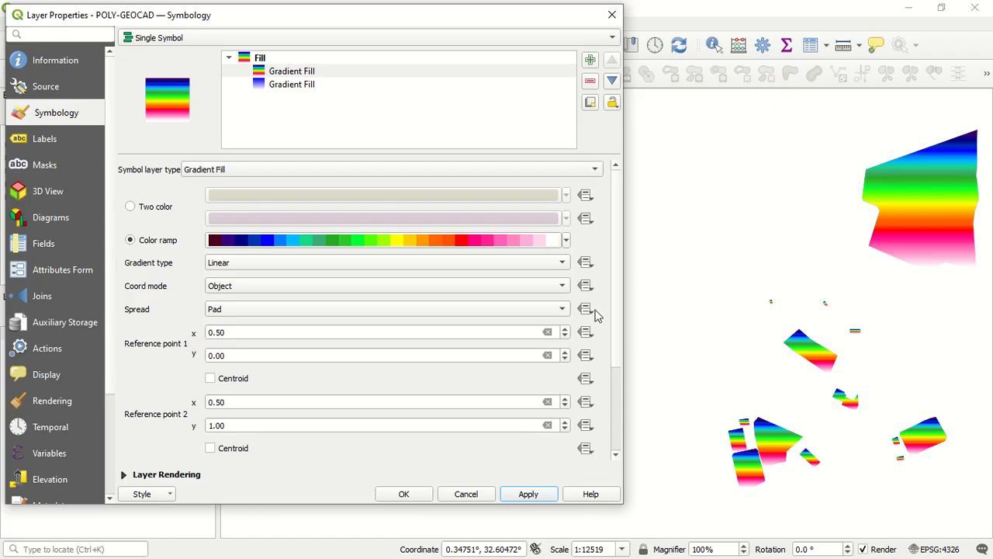
Change the symbol layer type of the upper Gradient Fill to Line Pattern Fill
left_click(356, 75)
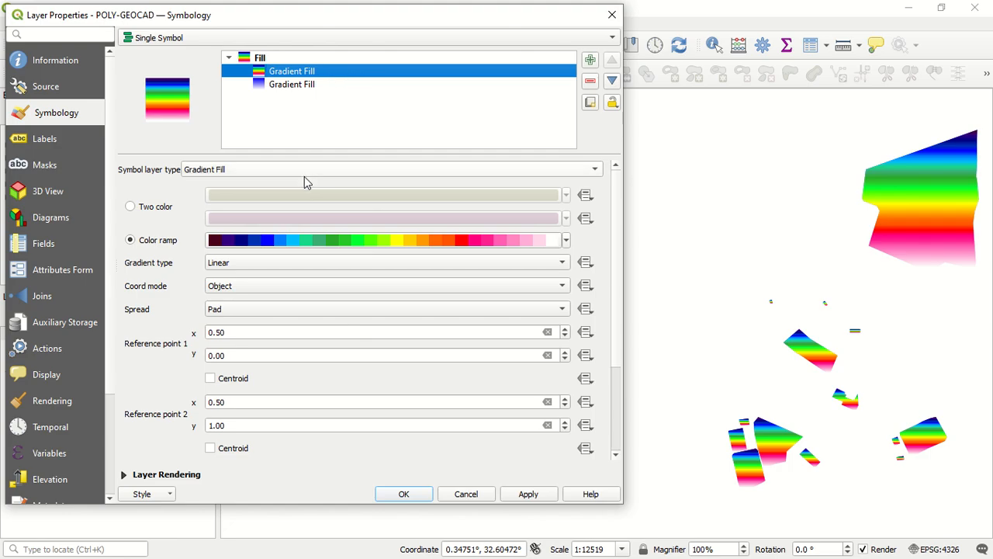
left_click(211, 173)
left_click(231, 185)
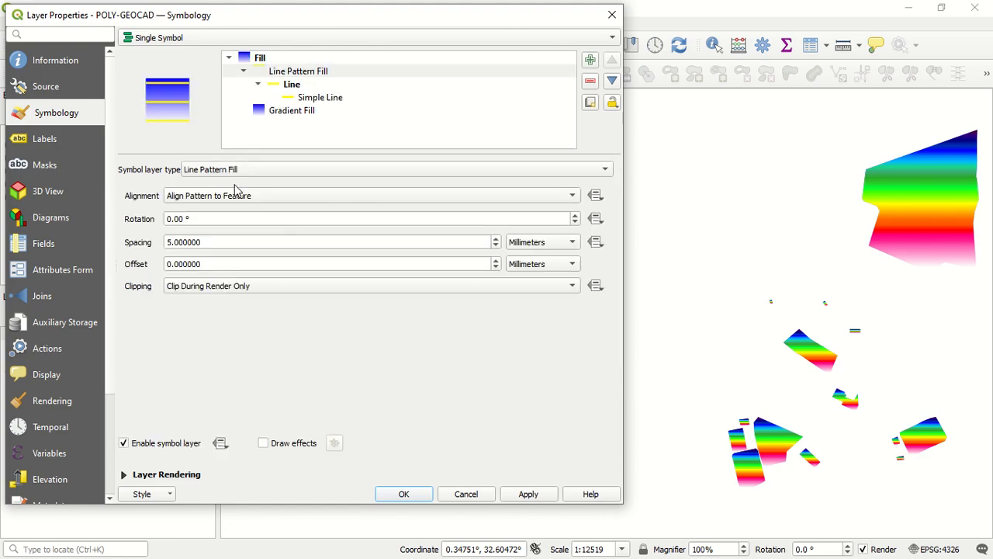
Review the settings of the Gradient Fill and Line Pattern Fill layers, keeping Line Pattern Fill as the upper layer's type
left_click(332, 111)
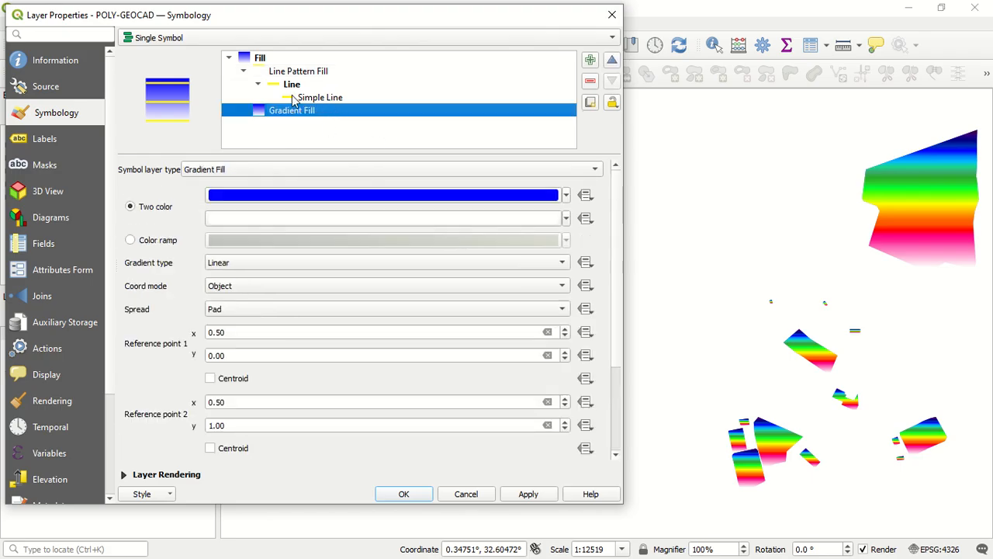
left_click(302, 73)
left_click(303, 165)
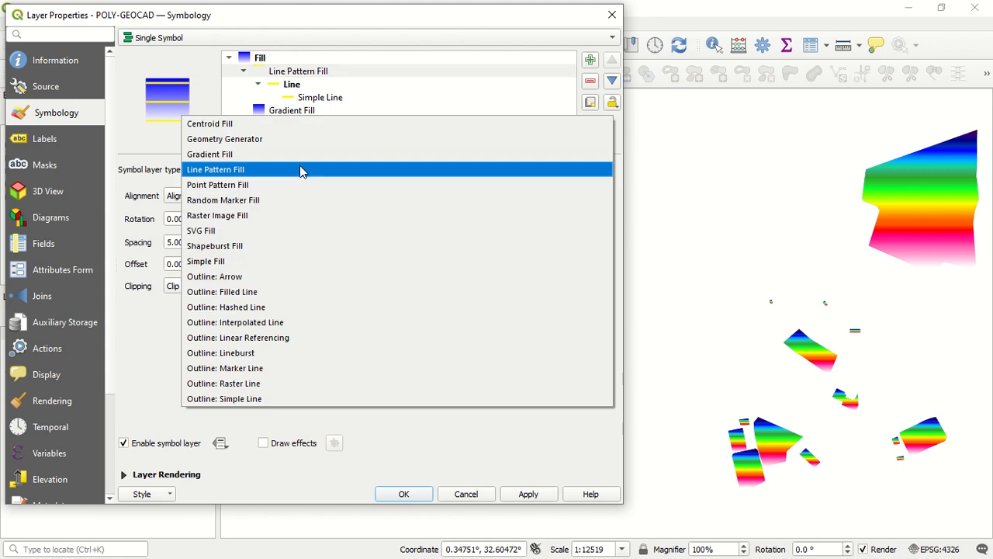
left_click(300, 168)
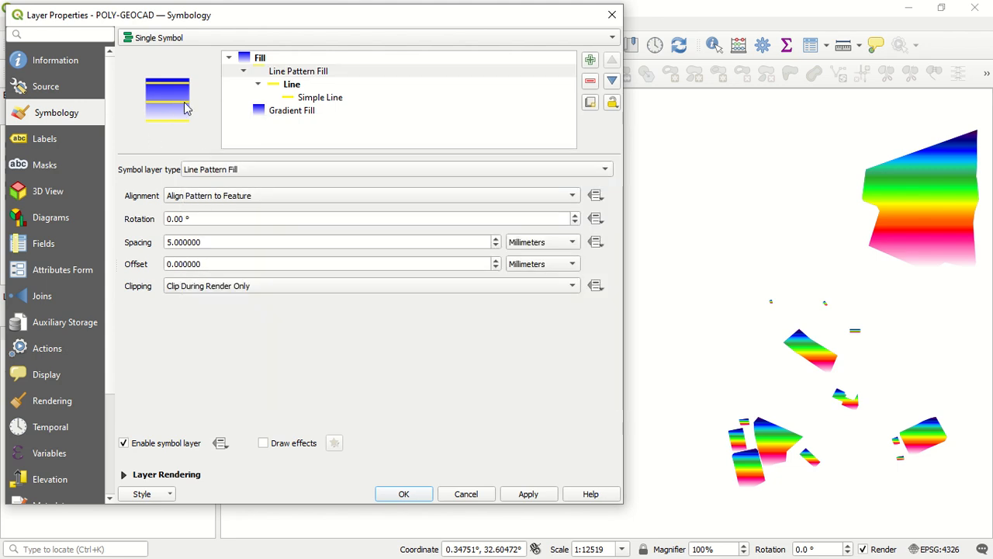
Set the color of the Line symbol under Line Pattern Fill to bright green (#00ff0b)
left_click(298, 87)
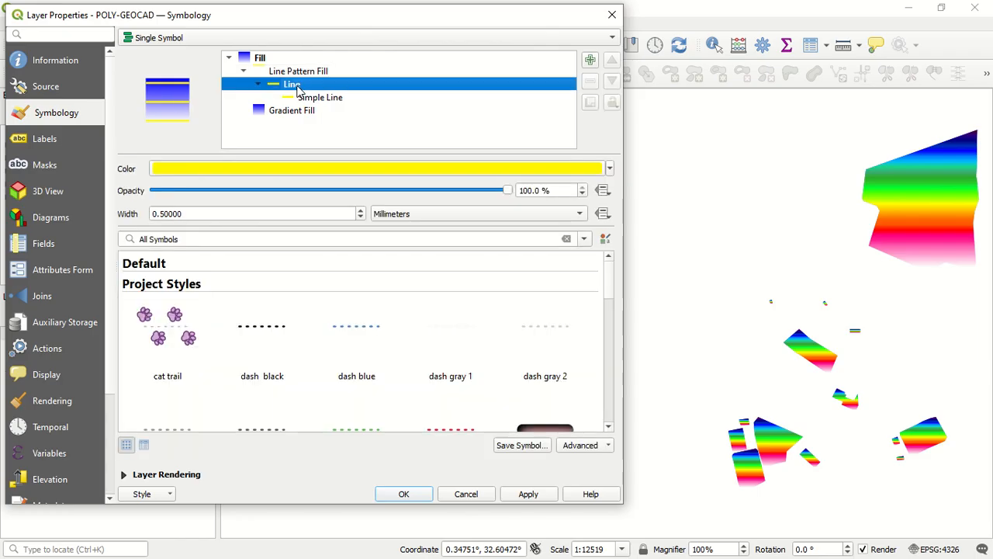
left_click(229, 170)
left_click(175, 206)
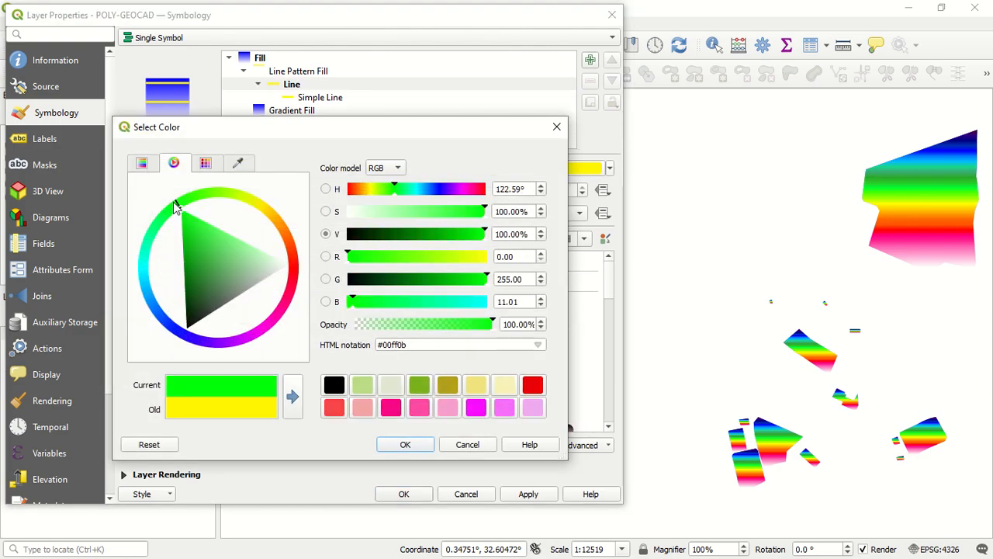
left_click(407, 446)
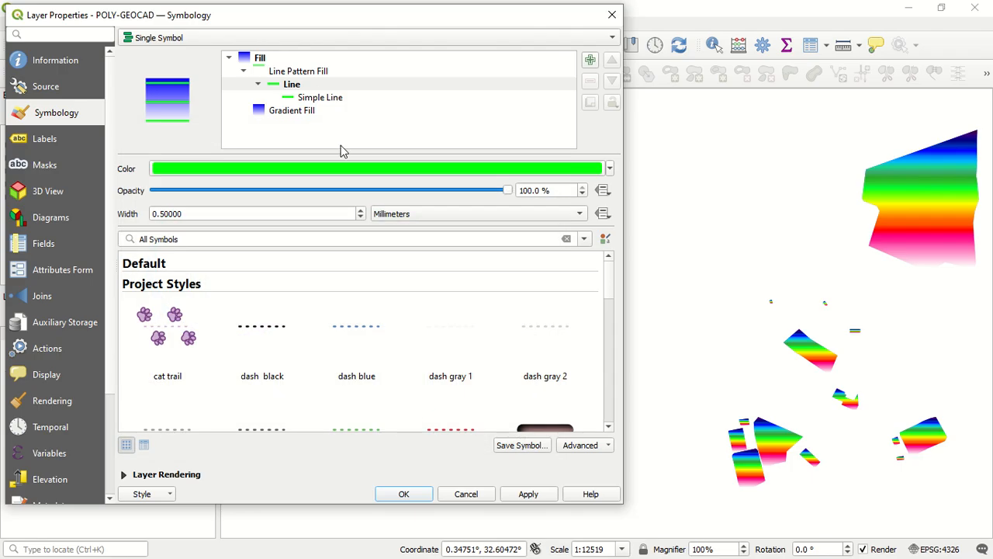
Examine the preset line symbols, then the Simple Line layer's settings and available symbol layer types
scroll(349, 330, "down", 5)
scroll(350, 332, "up", 2)
scroll(350, 332, "down", 2)
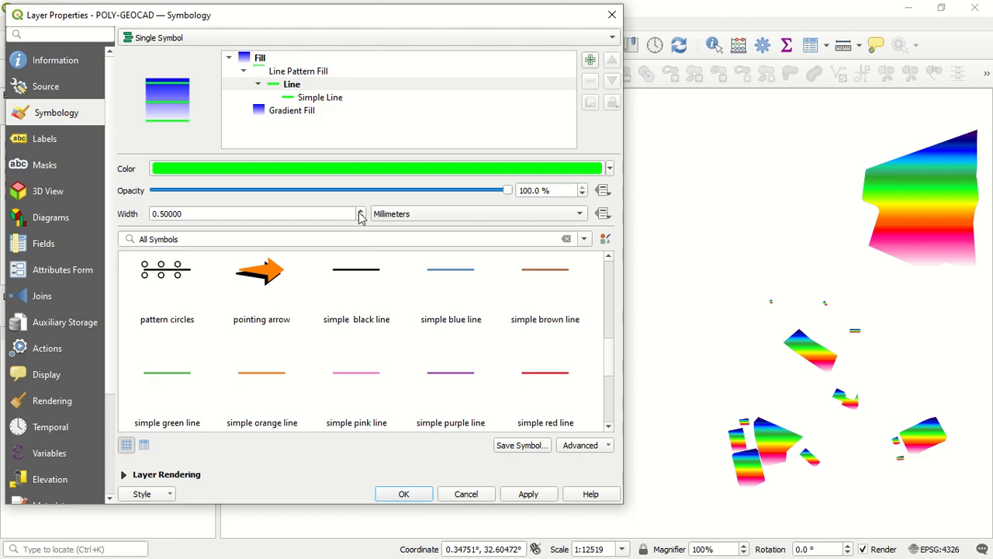
left_click(339, 103)
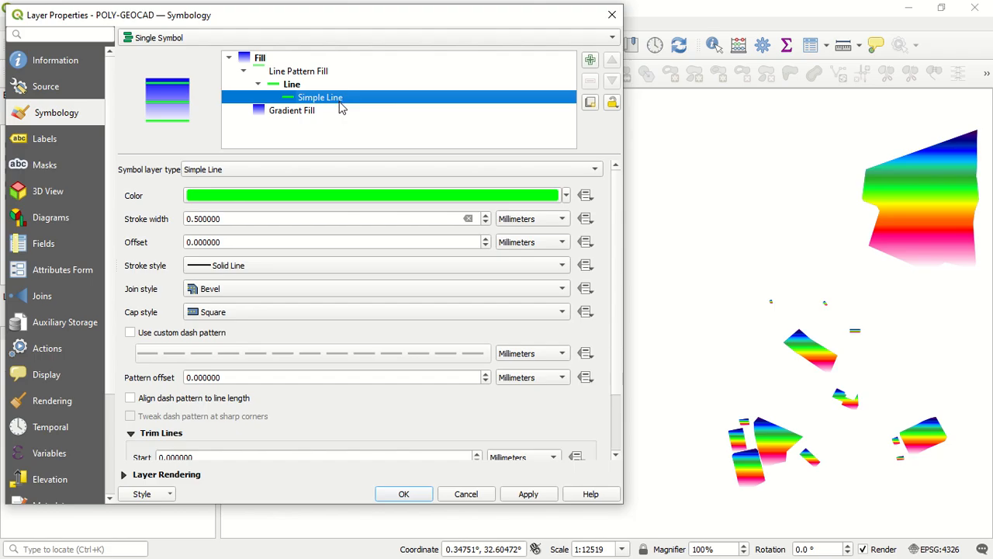
left_click(316, 169)
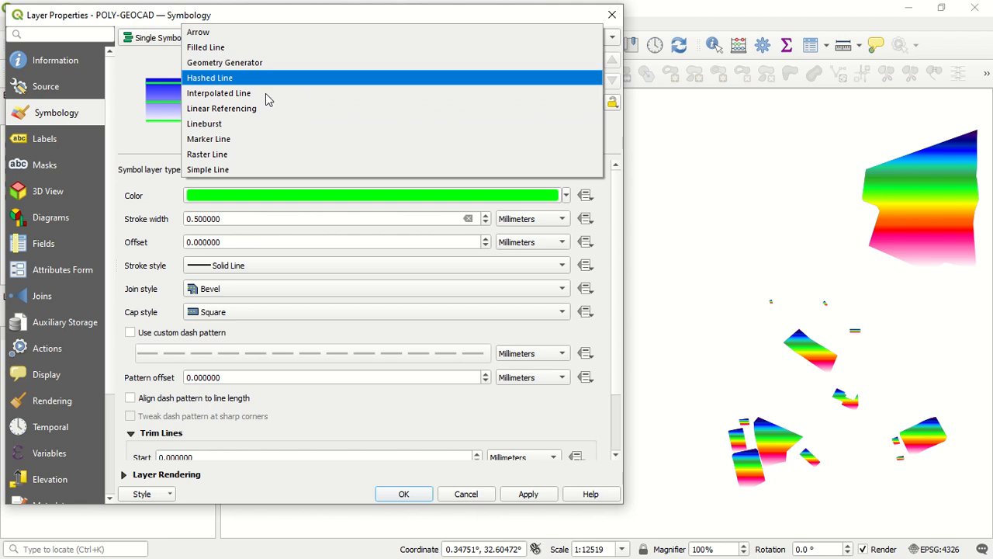
left_click(176, 199)
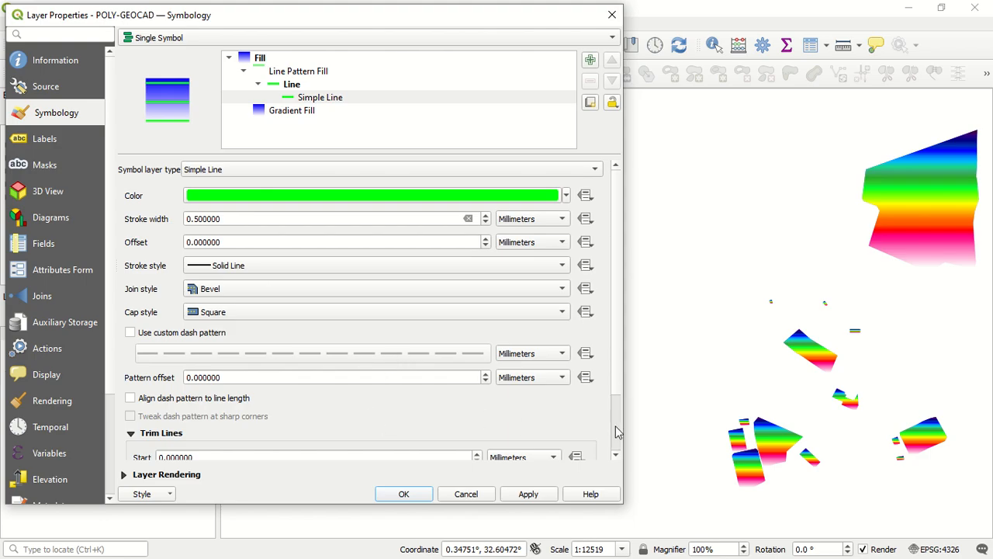
scroll(616, 431, "down", 3)
scroll(614, 422, "up", 3)
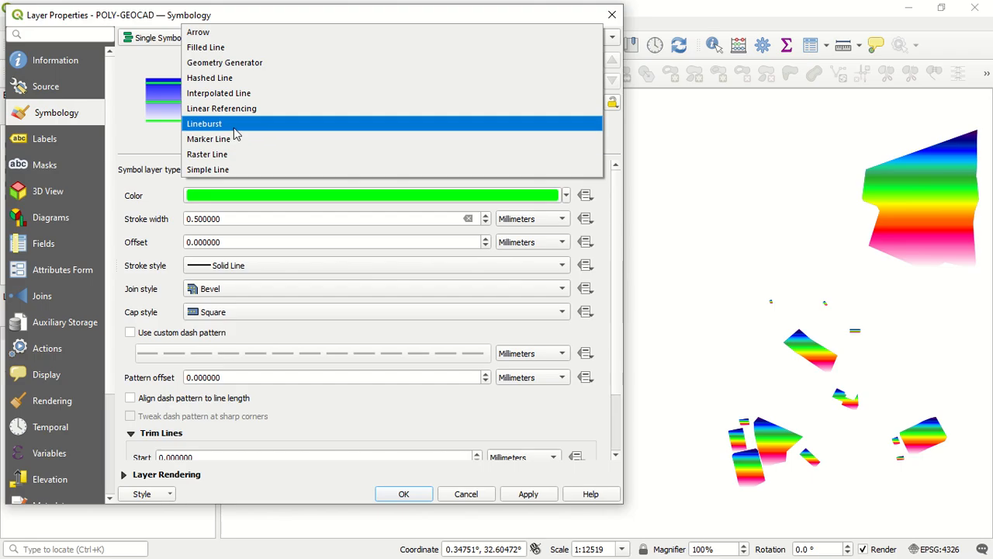
Change the Simple Line under Line Pattern Fill to Interpolated Line with a green color (#00ff18) and apply it to the layer
left_click(262, 93)
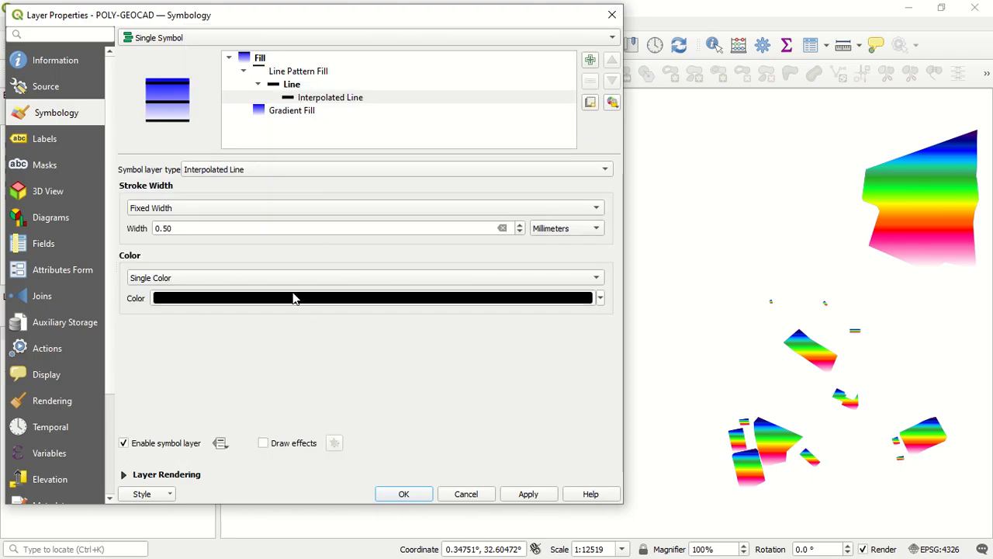
left_click(299, 304)
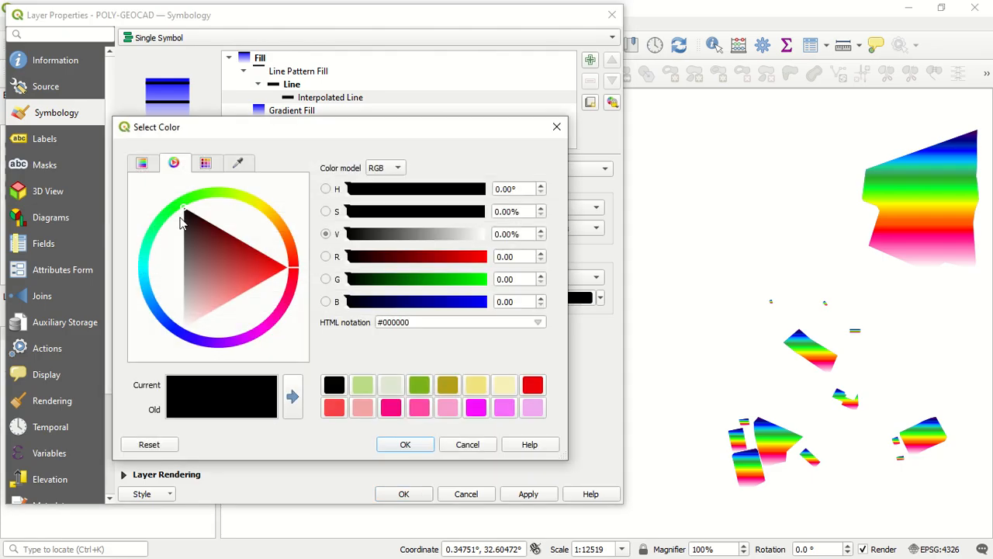
left_click(176, 212)
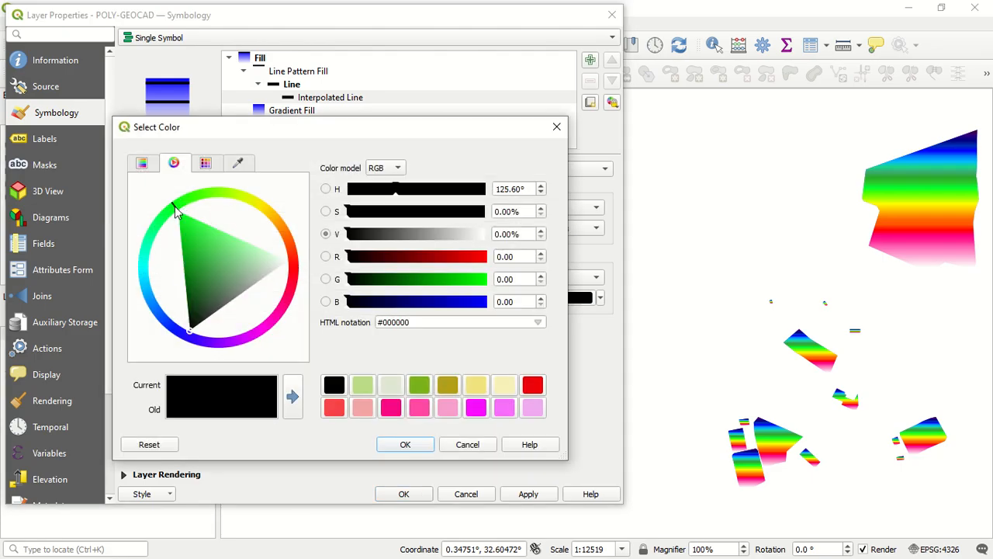
left_click(405, 443)
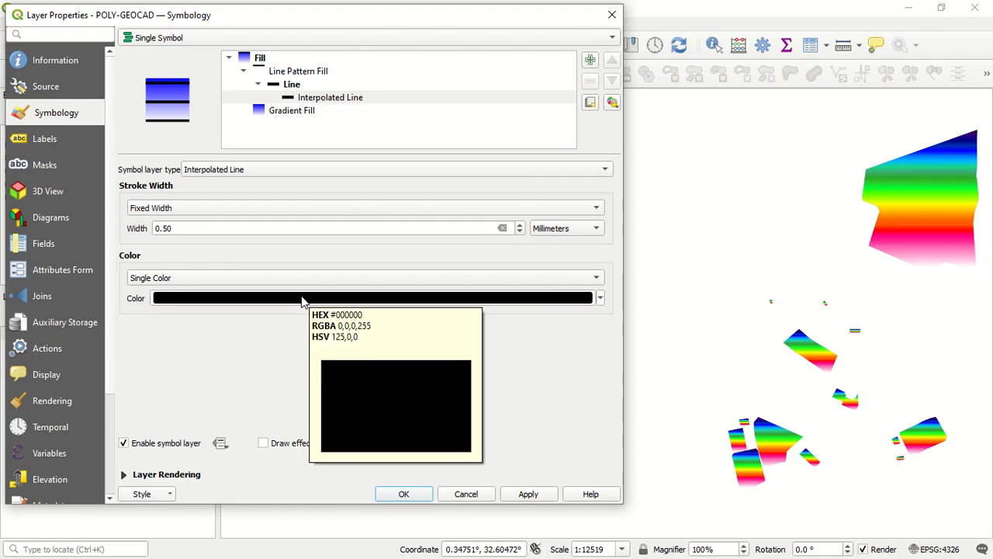
left_click(303, 301)
left_click_drag(191, 254, 176, 217)
left_click(402, 445)
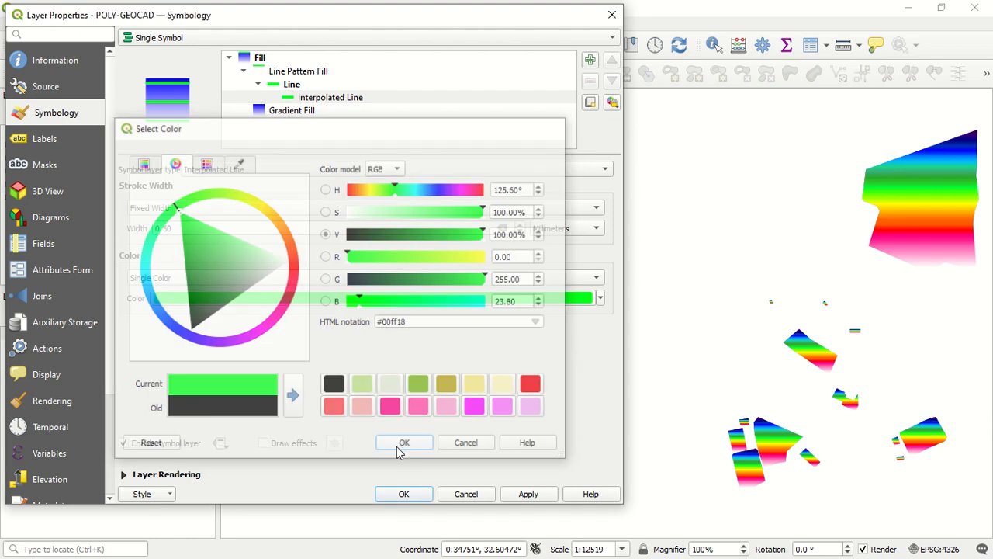
left_click(519, 490)
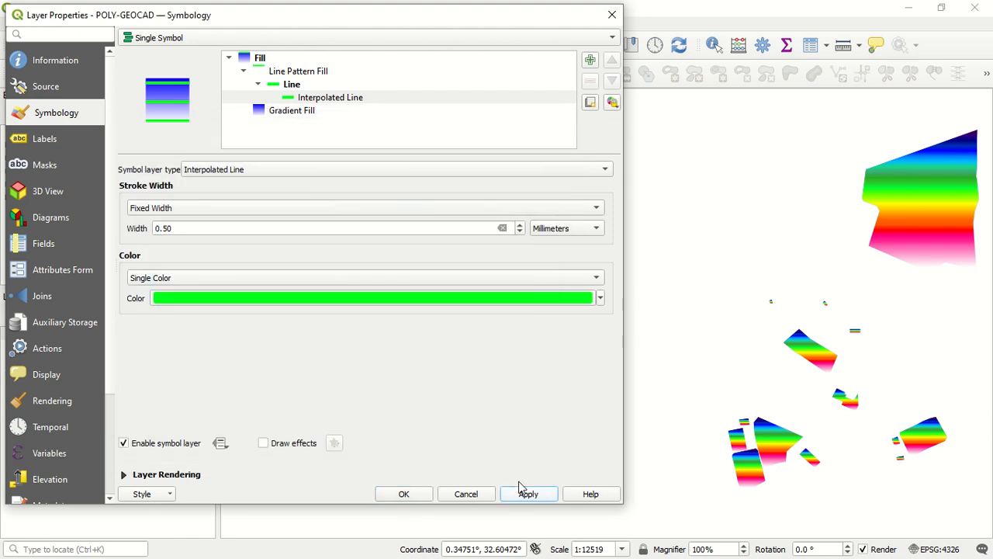
Change the symbol layer type of the Interpolated Line to Hashed Line
left_click(377, 98)
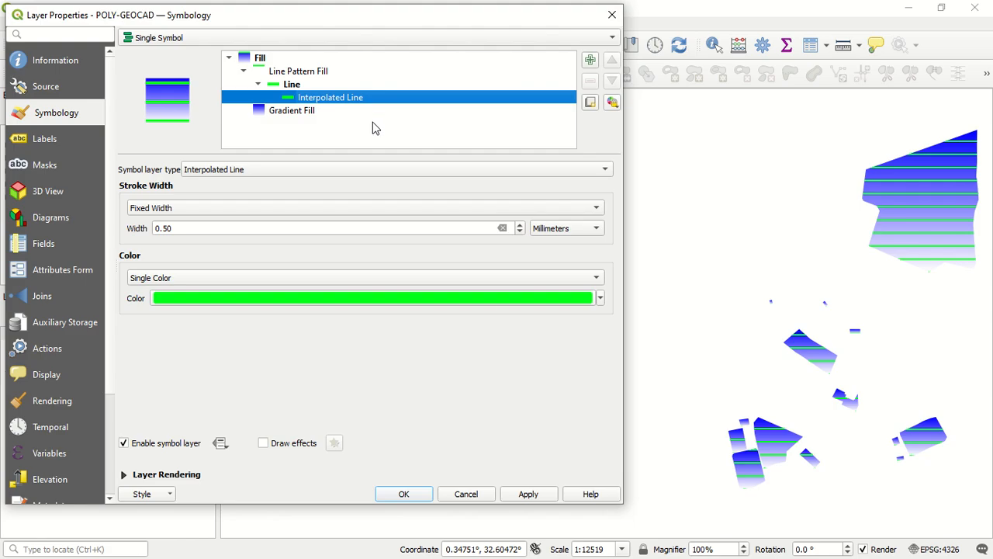
left_click(360, 169)
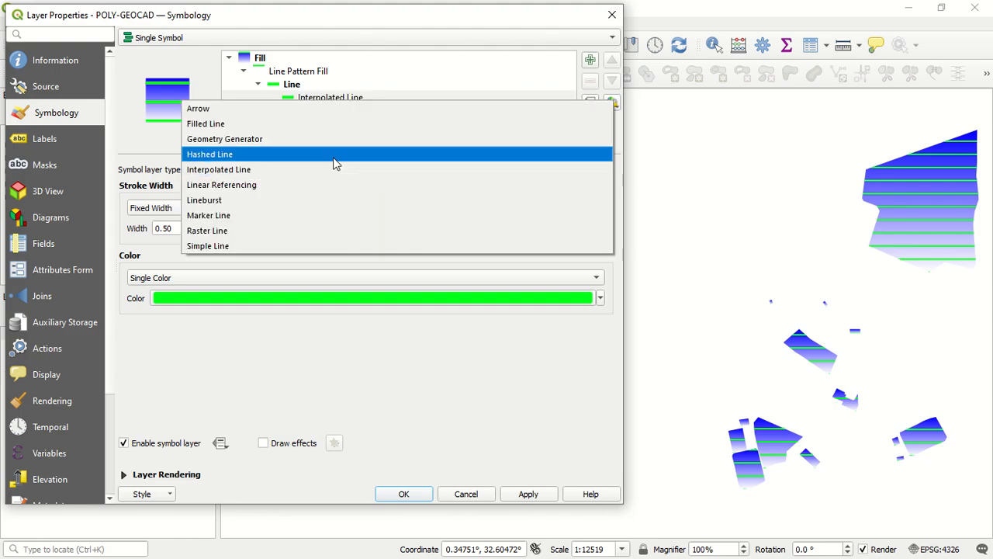
left_click(334, 163)
scroll(322, 167, "up", 1)
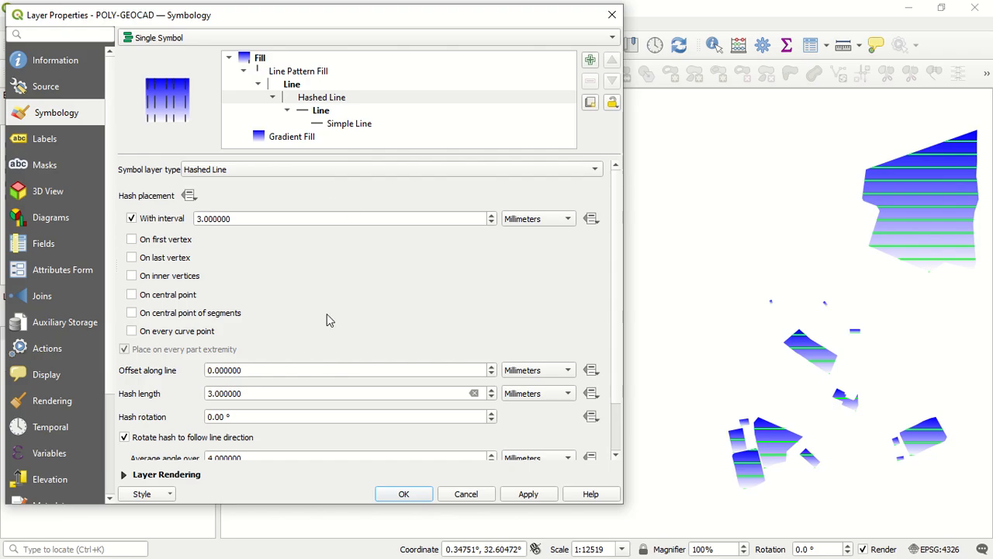
Review the Hashed Line settings with its nested Line and Simple Line, and apply the hashed pattern to the layer
left_click(317, 103)
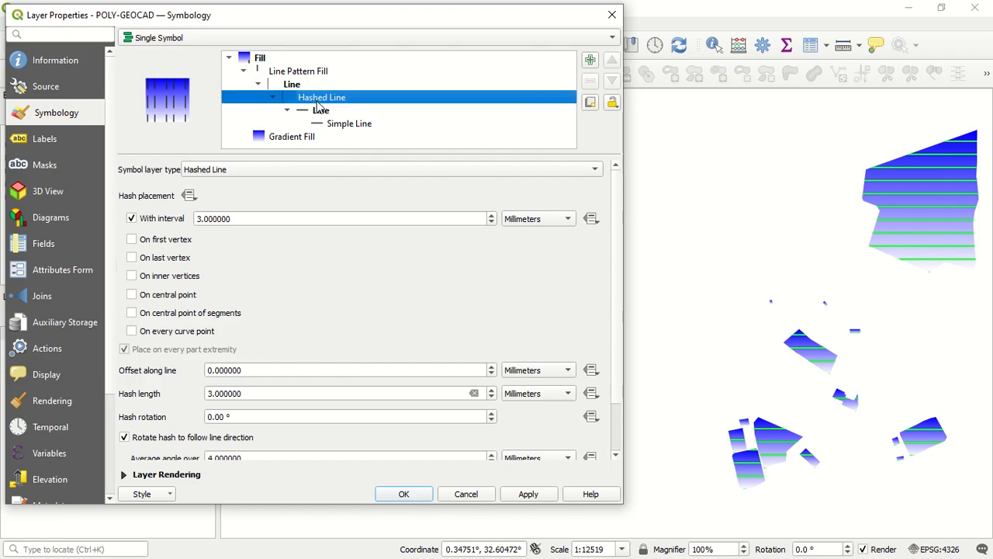
left_click(351, 126)
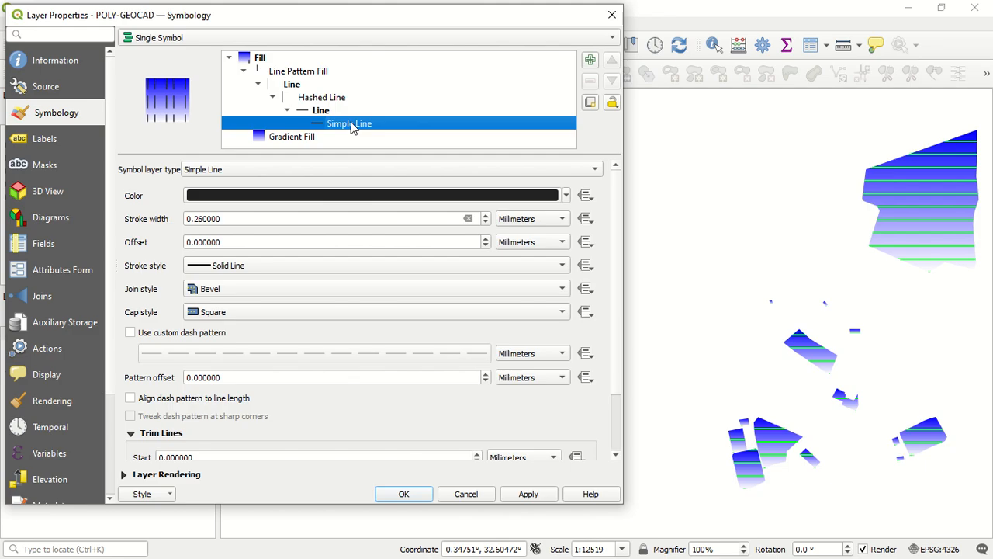
left_click(319, 111)
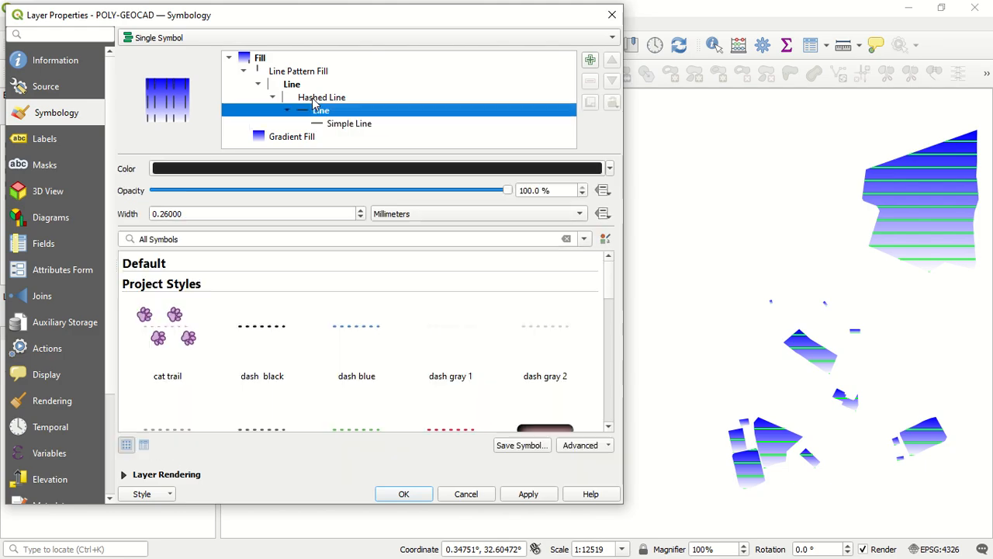
left_click(313, 98)
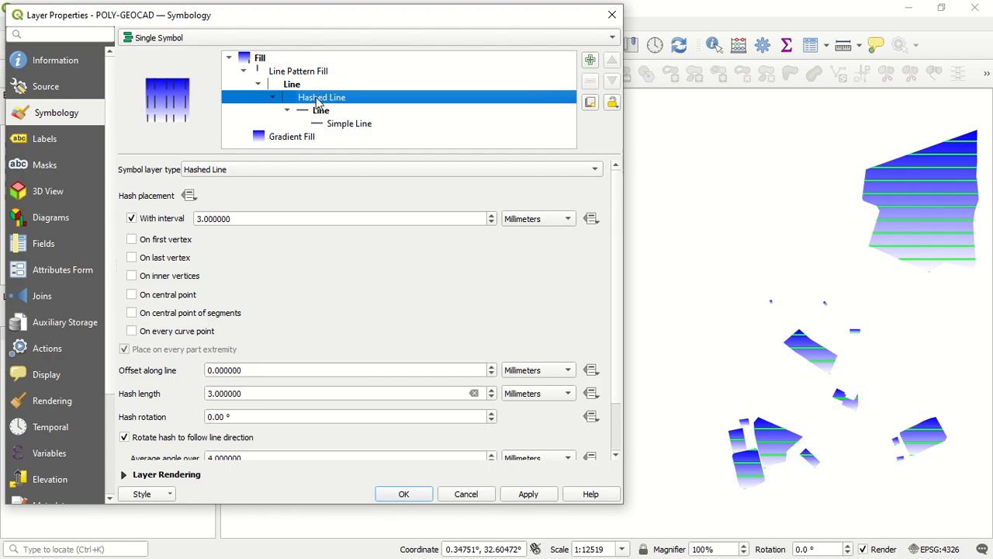
left_click(167, 103)
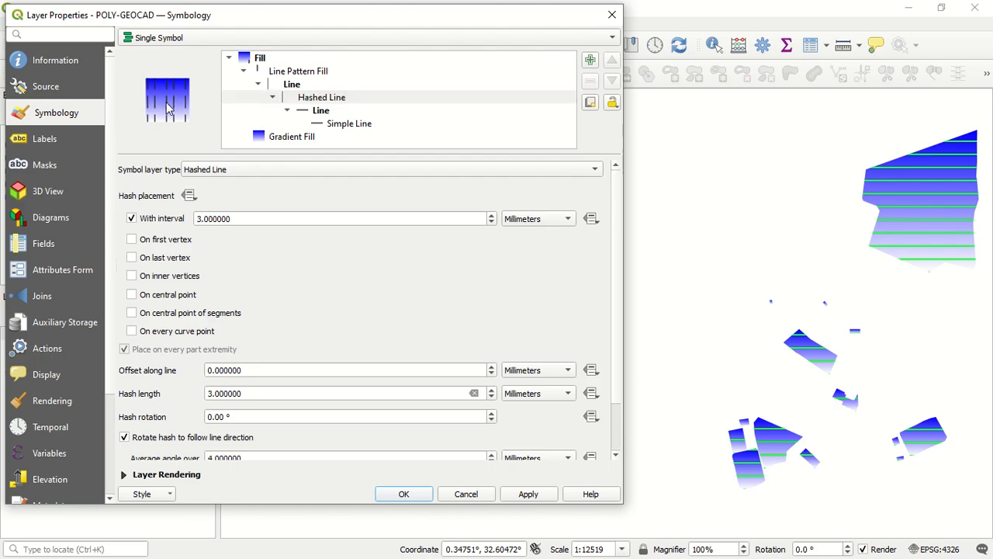
left_click(330, 112)
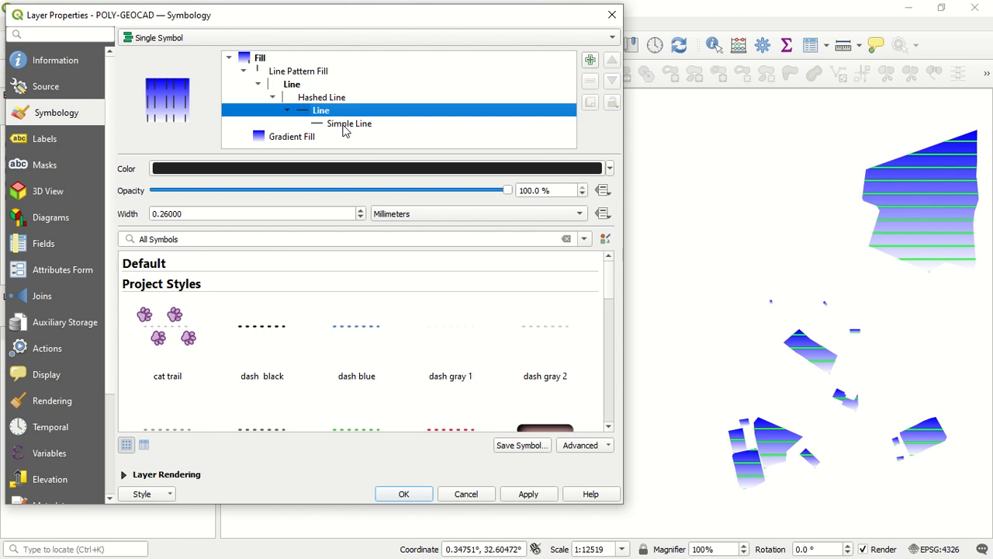
left_click(347, 126)
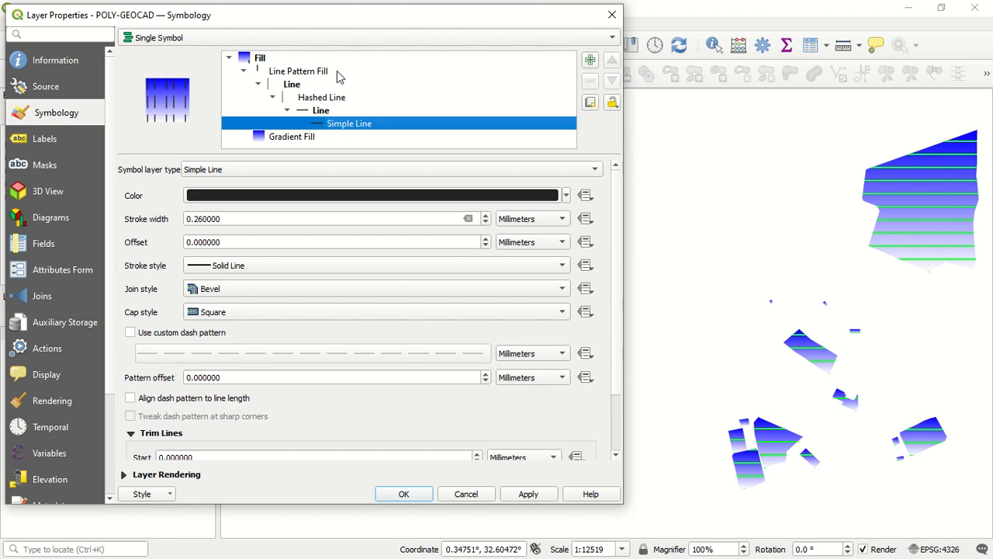
left_click(532, 497)
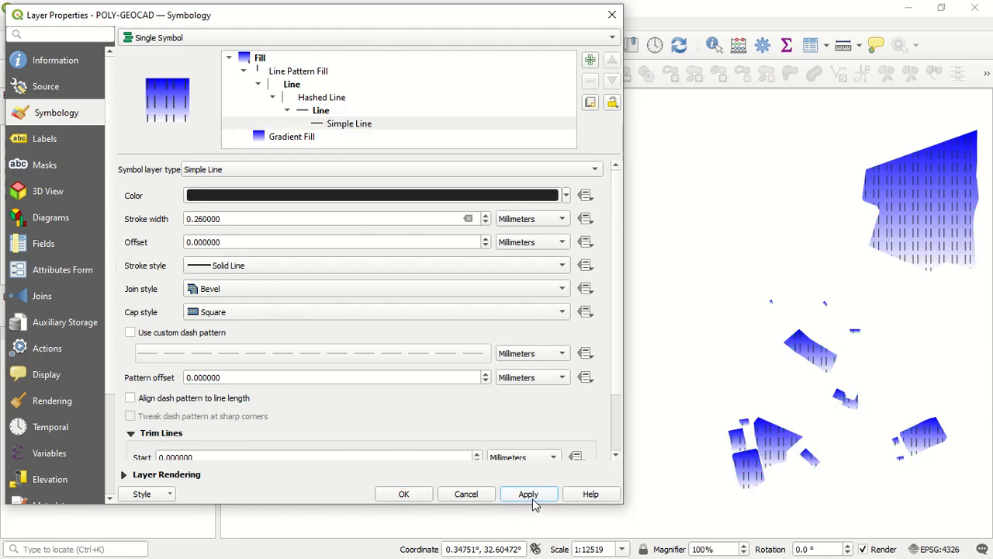
Change the Simple Line nested in the Hashed Line to Filled Line and inspect its Fill symbol
left_click(354, 127)
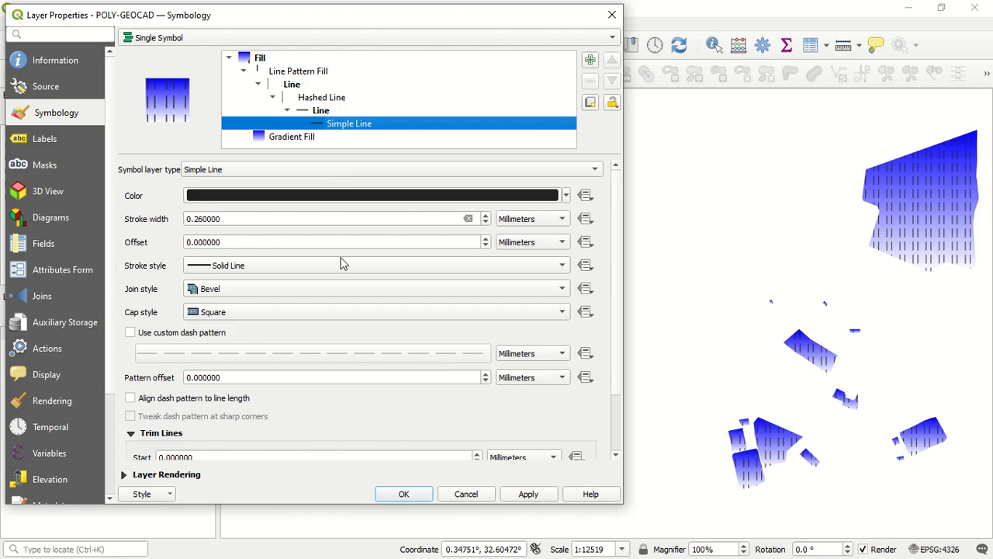
left_click(395, 166)
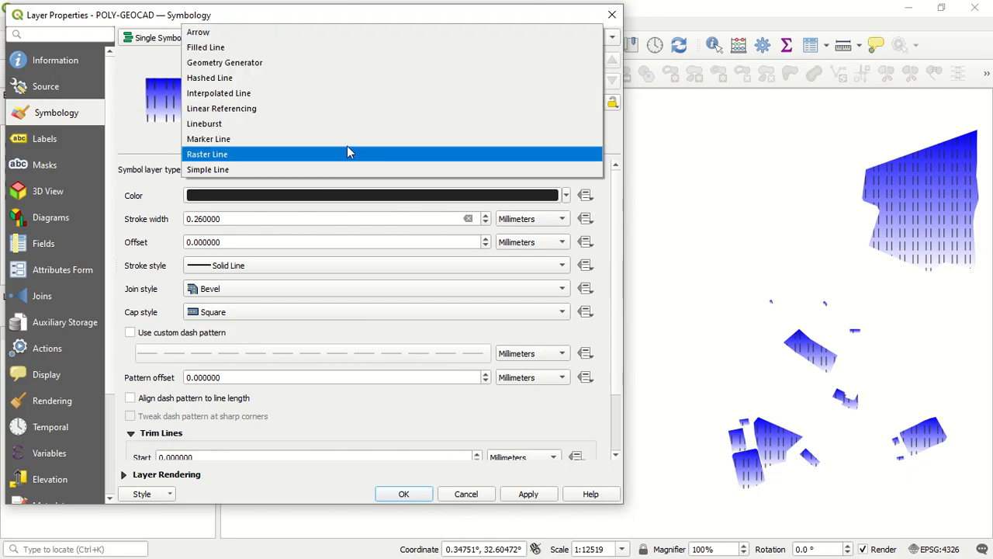
left_click(308, 46)
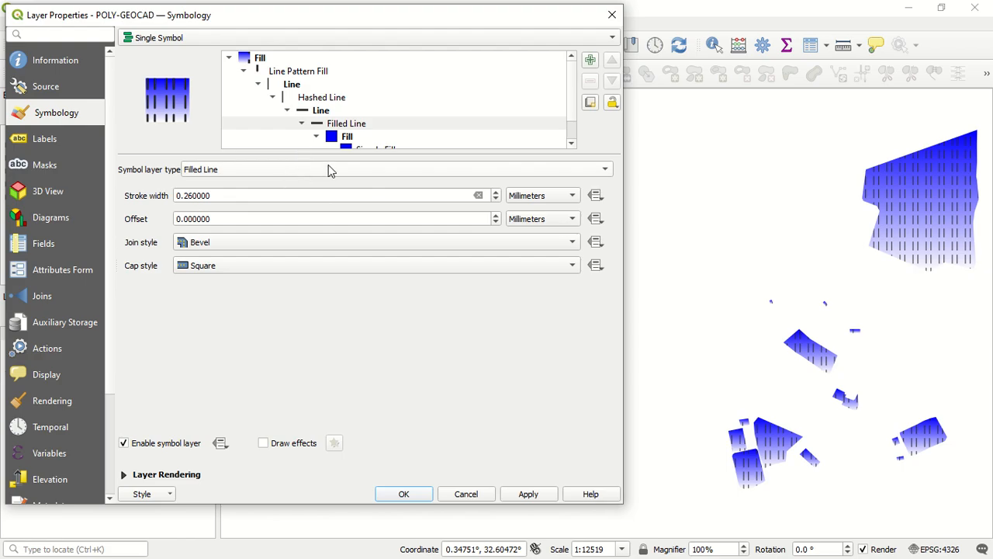
scroll(374, 132, "down", 1)
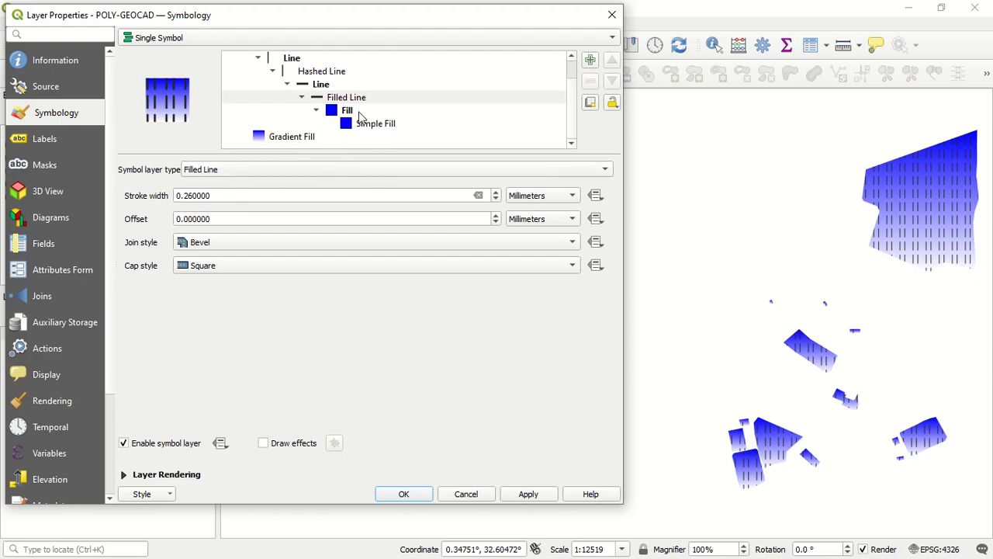
left_click(359, 113)
scroll(362, 107, "up", 1)
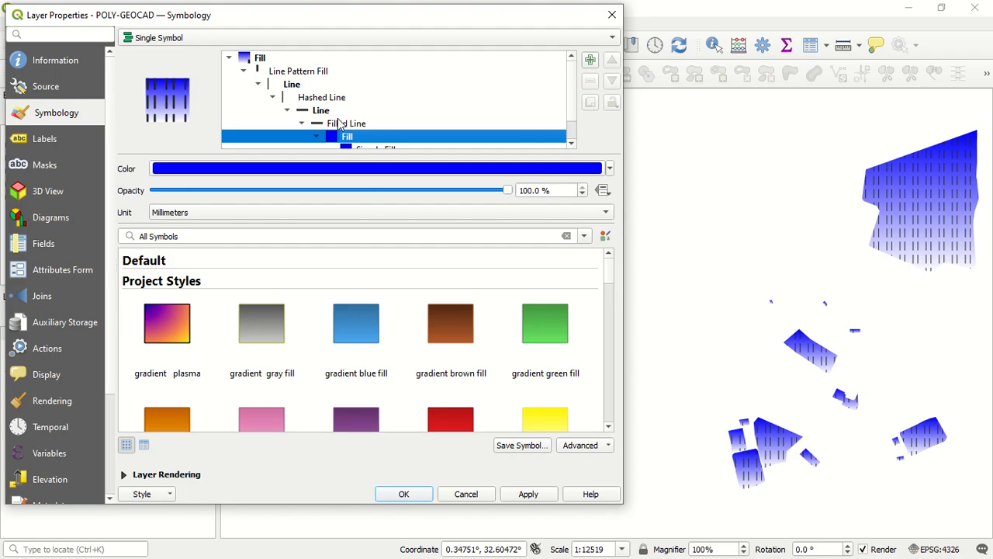
Change the symbol layer type of the nested Filled Line to Arrow
left_click(339, 124)
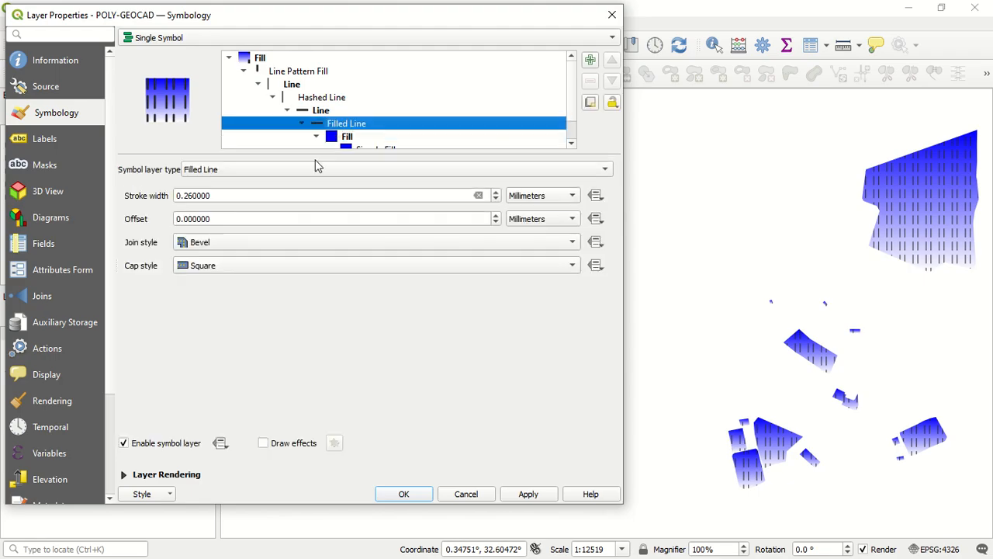
left_click(282, 170)
left_click(272, 155)
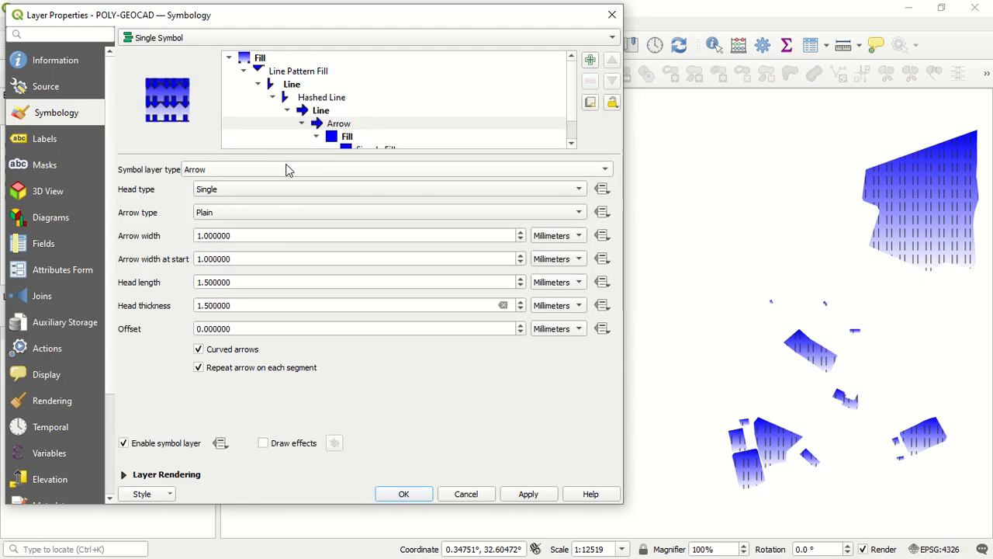
Apply the arrow pattern to the layer and review the settings of the Hashed Line and its parent Line
left_click(516, 498)
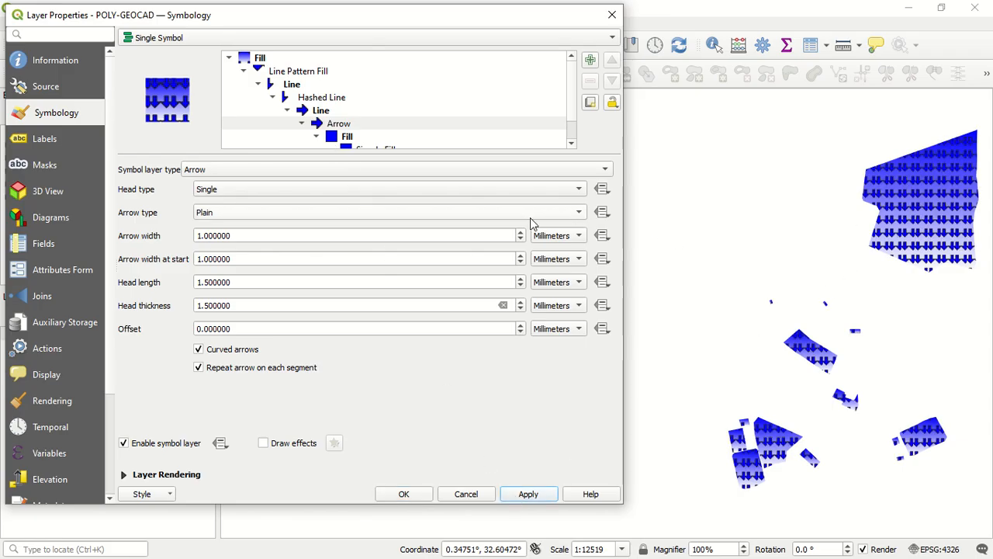
left_click(312, 85)
left_click(338, 98)
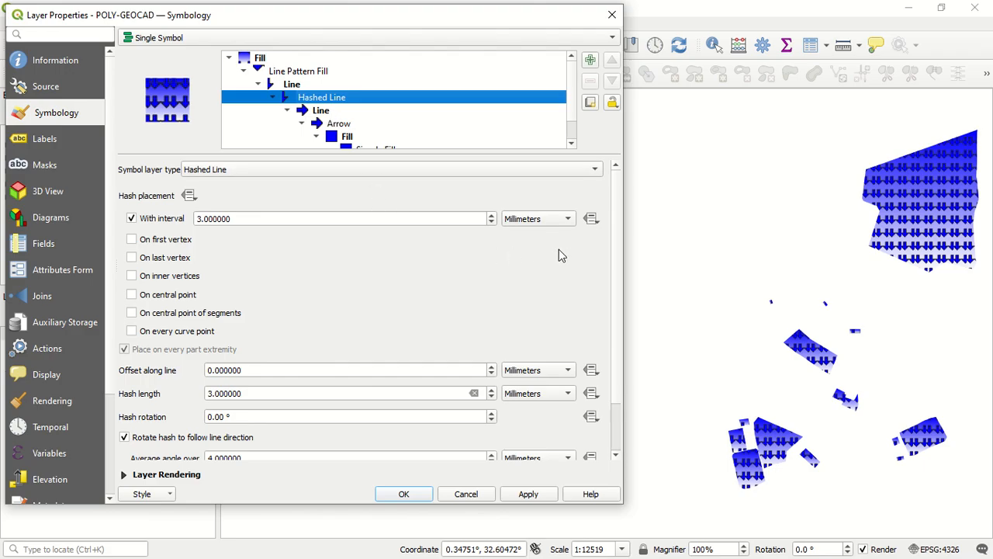
scroll(578, 256, "down", 2)
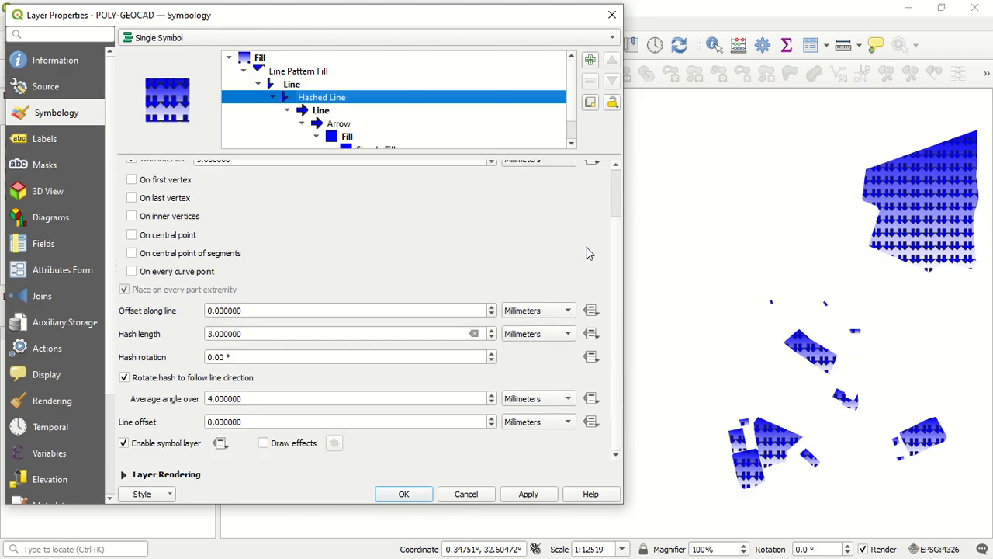
left_click(313, 85)
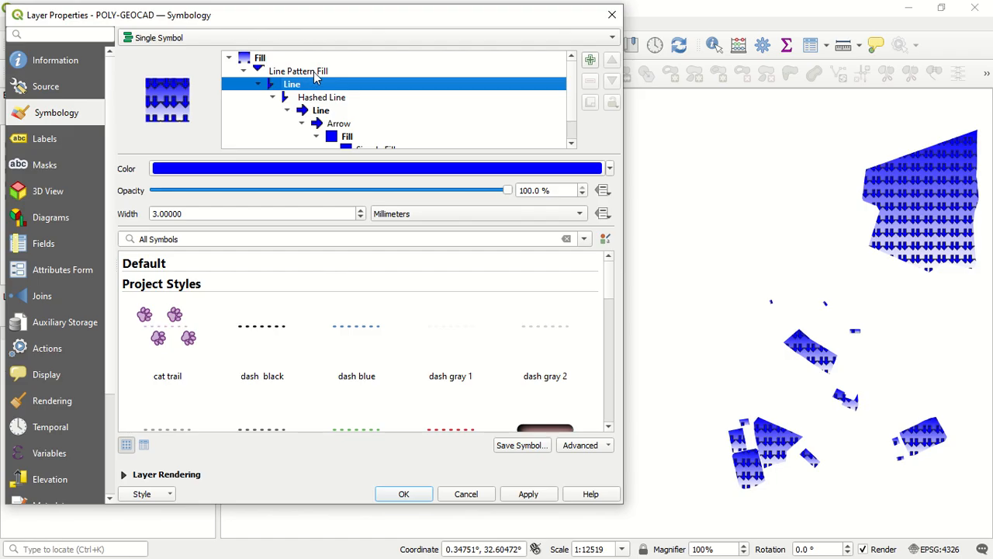
Set the rotation of the Line Pattern Fill to 50° and apply it to the layer
left_click(315, 73)
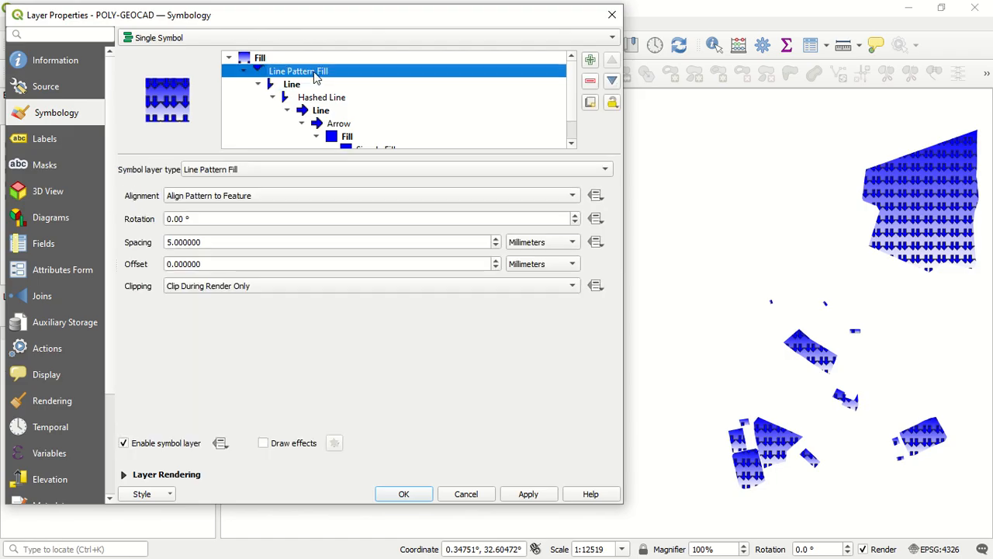
left_click(174, 220)
left_click_drag(188, 220, 156, 224)
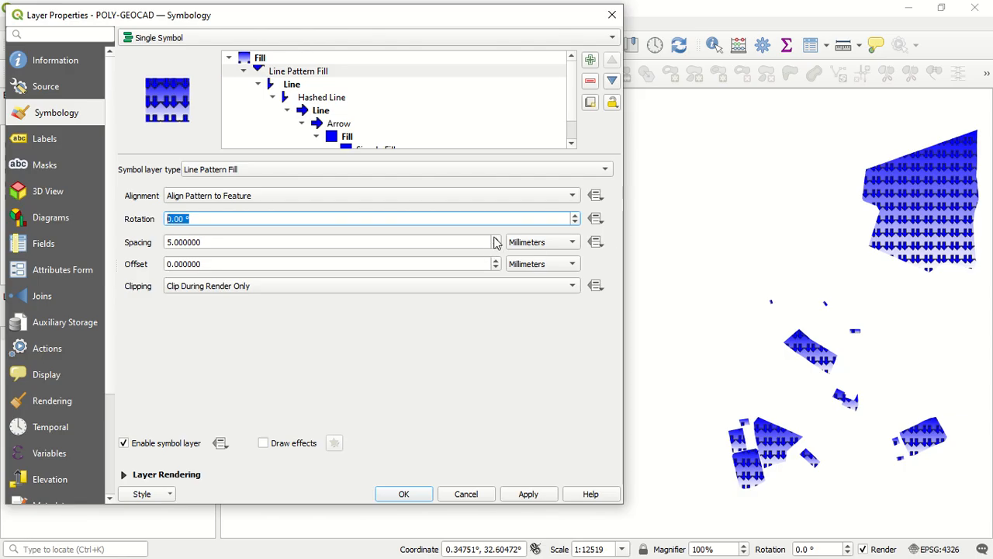
type("50")
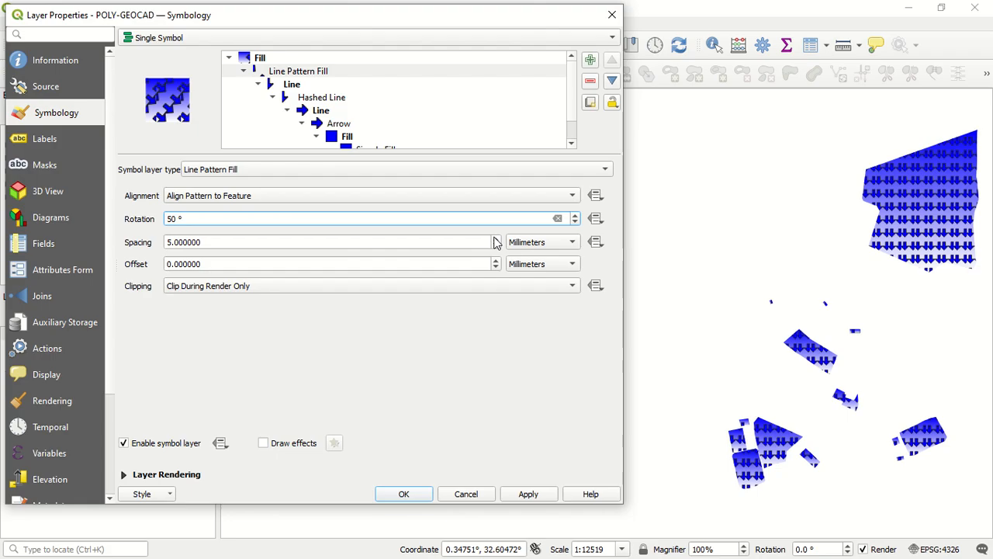
left_click(397, 382)
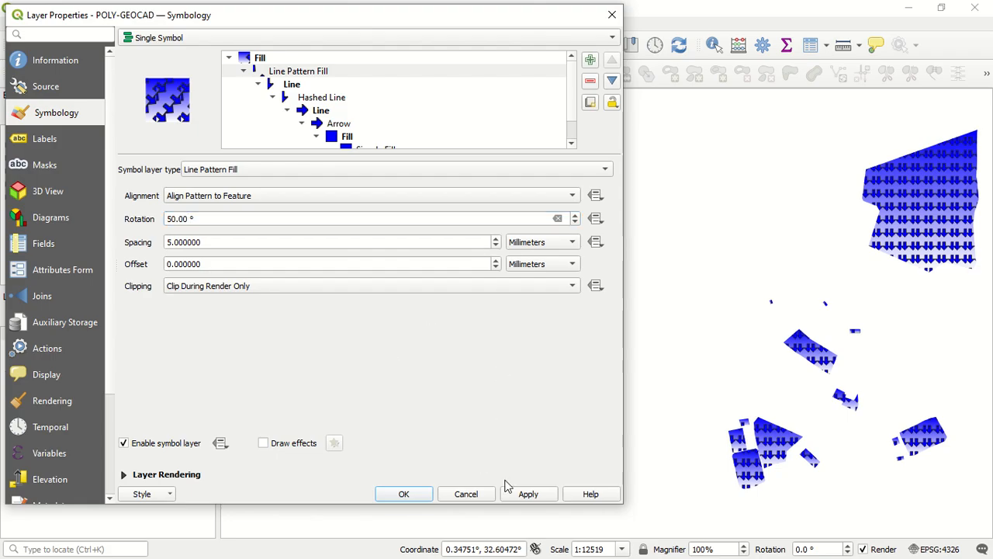
left_click(530, 496)
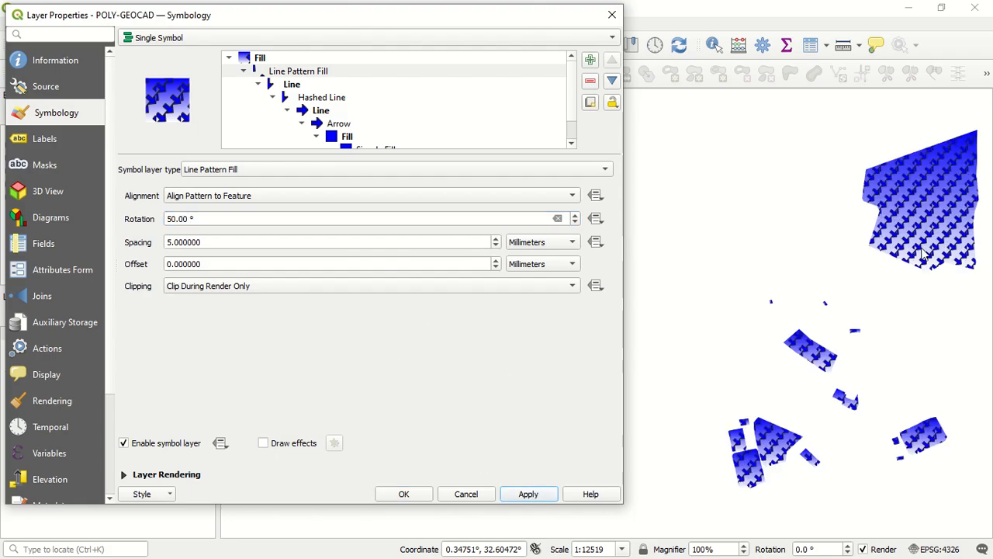
Change the Line Pattern Fill to Point Pattern Fill, apply it to the layer and review its distance, offset and randomize settings
left_click(337, 74)
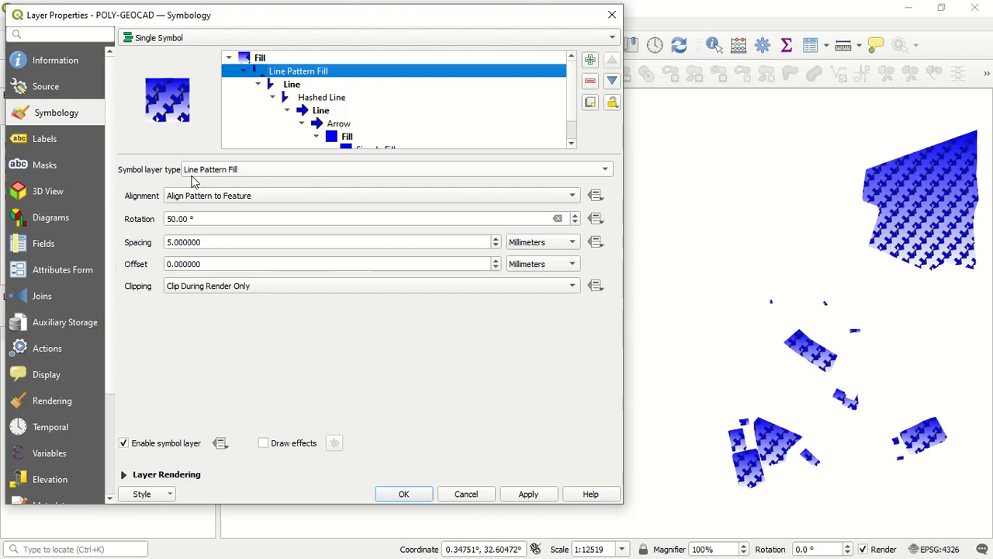
left_click(284, 171)
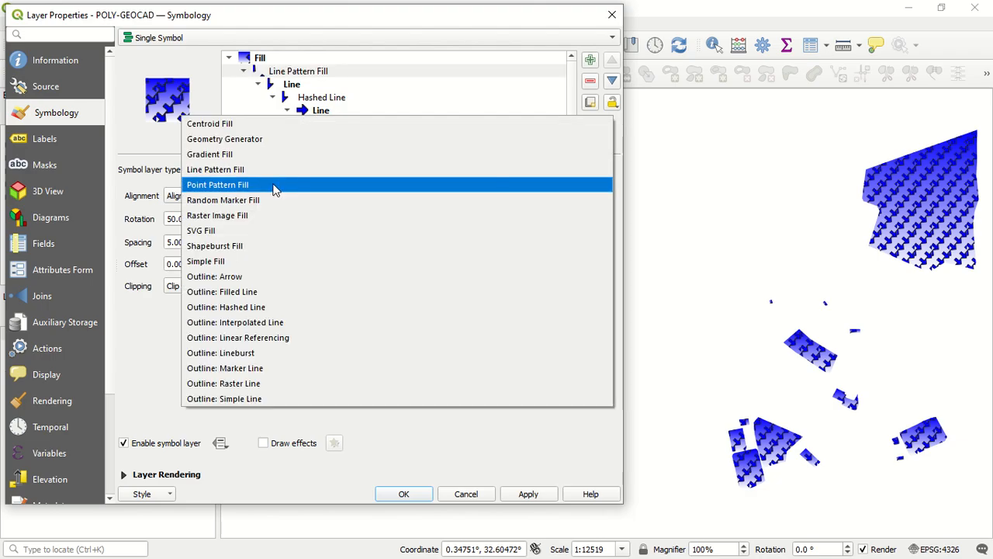
left_click(273, 186)
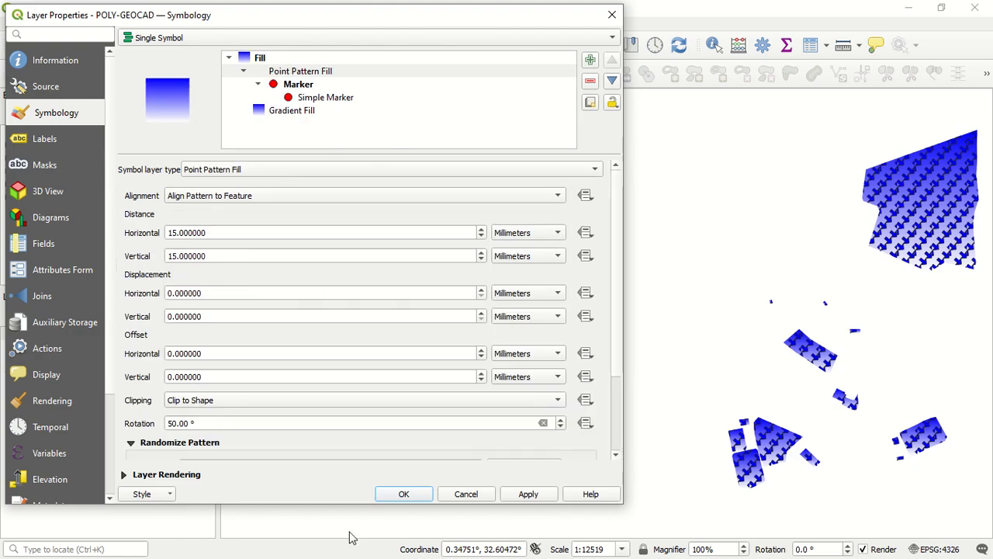
left_click(524, 499)
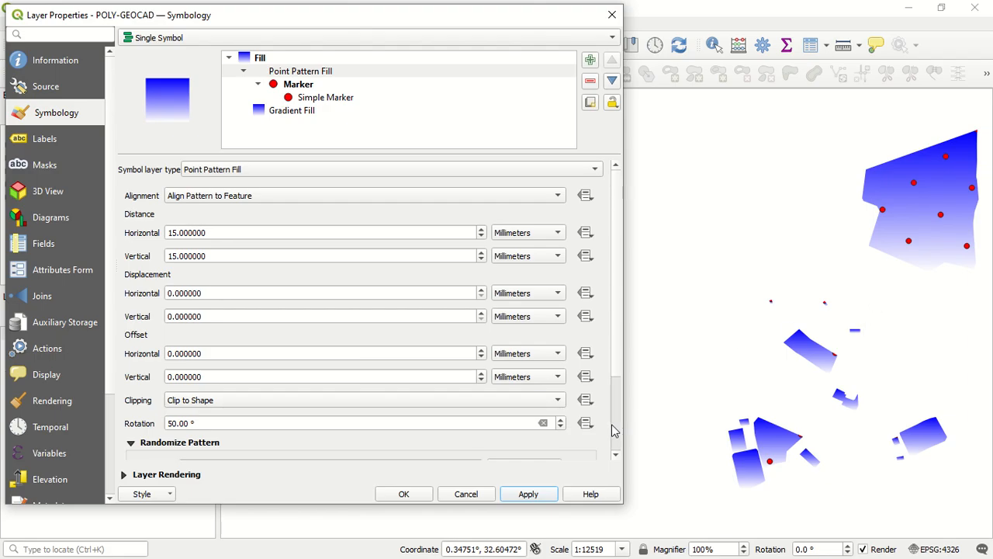
scroll(613, 430, "down", 3)
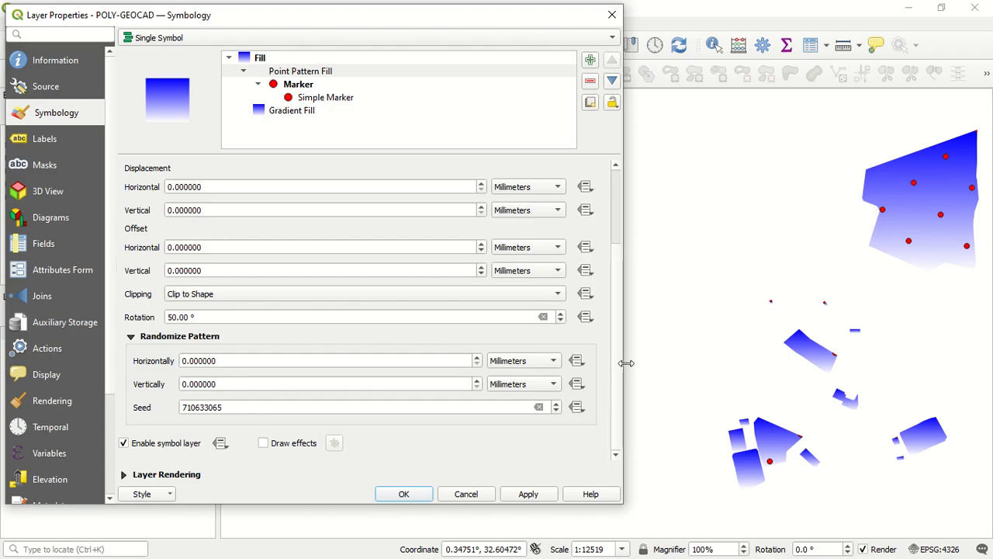
scroll(621, 359, "up", 5)
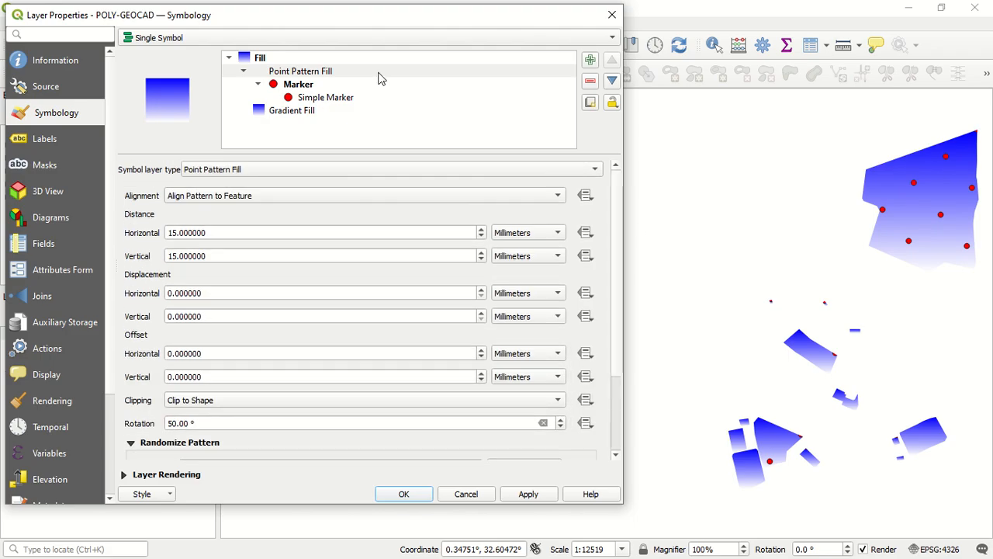
Change the Point Pattern Fill to Random Marker Fill with a point count of 27 and apply it to the layer
left_click(344, 170)
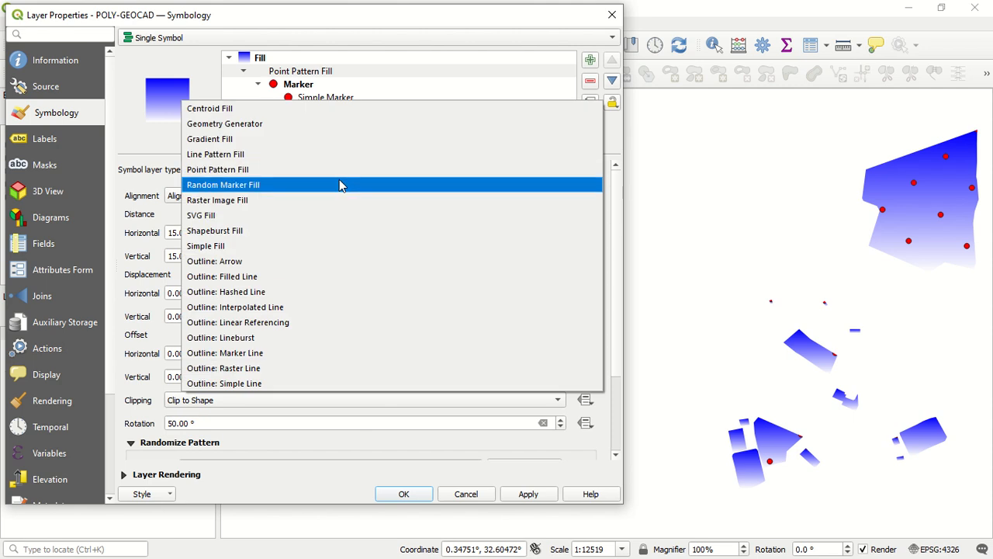
left_click(339, 184)
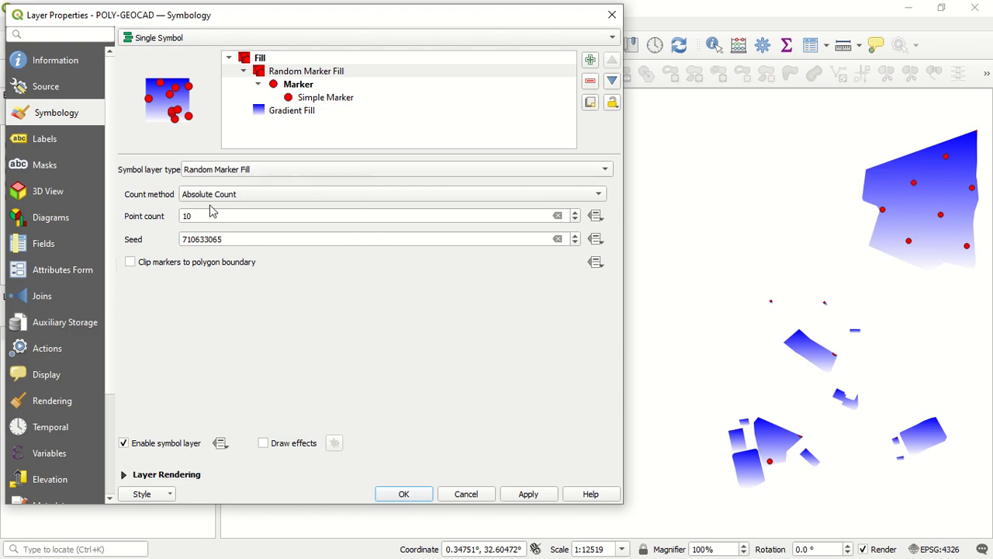
left_click_drag(200, 215, 159, 224)
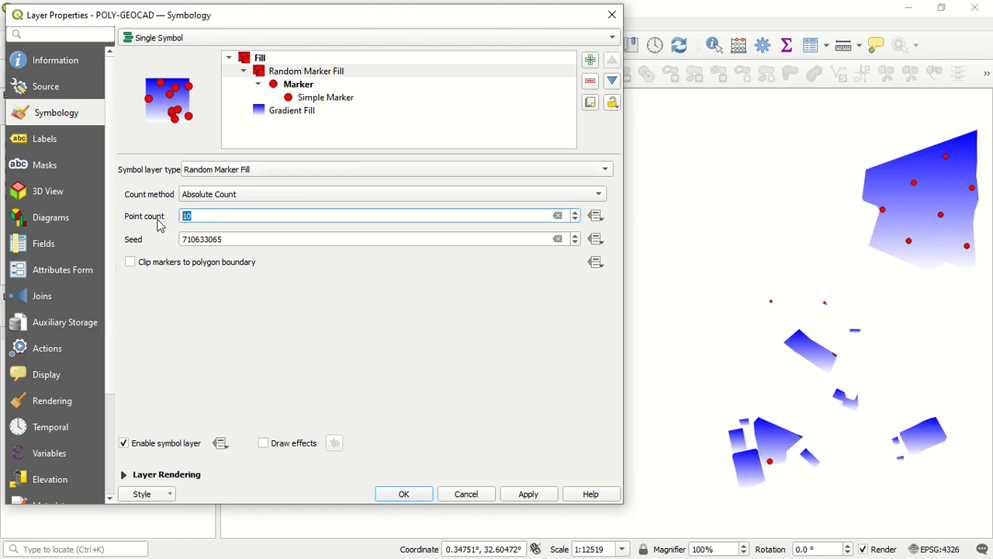
left_click(576, 213)
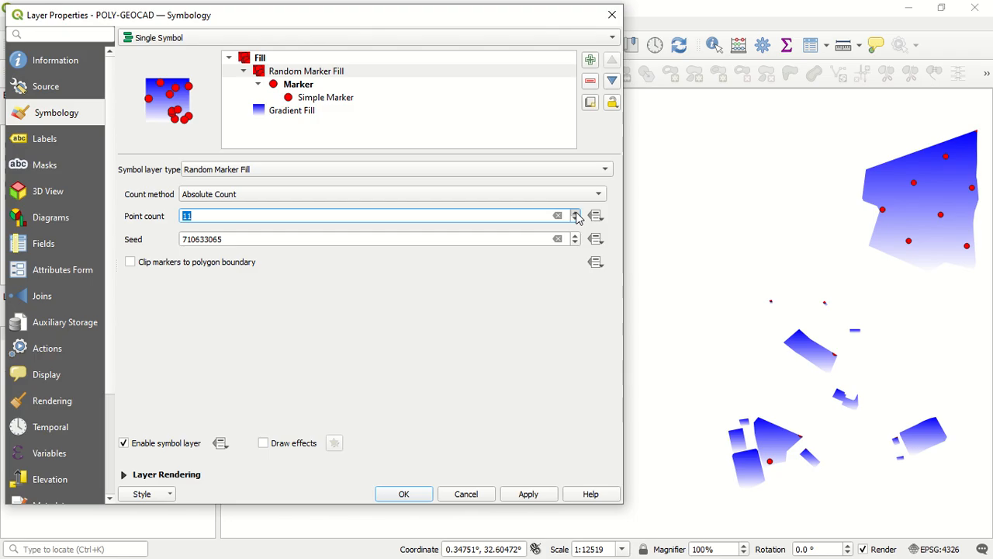
left_click(576, 214)
left_click(532, 494)
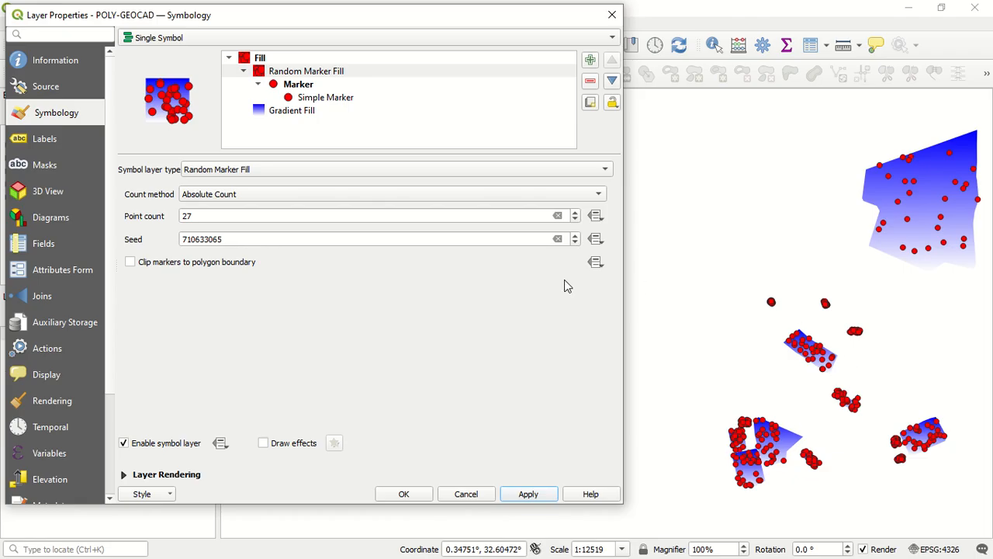
Reduce the point count of the Random Marker Fill to 7 and apply the change
left_click(575, 221)
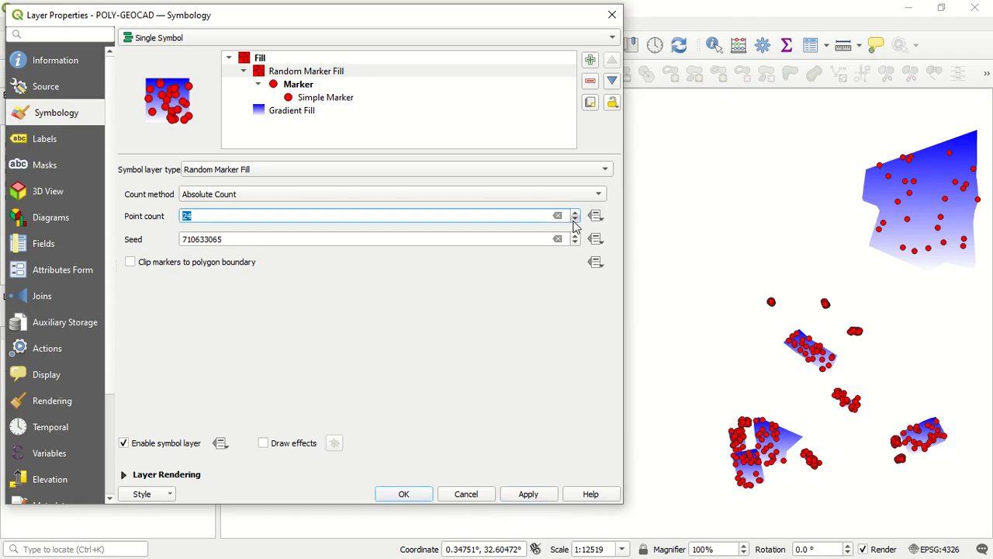
left_click(575, 221)
left_click(575, 221)
left_click(574, 220)
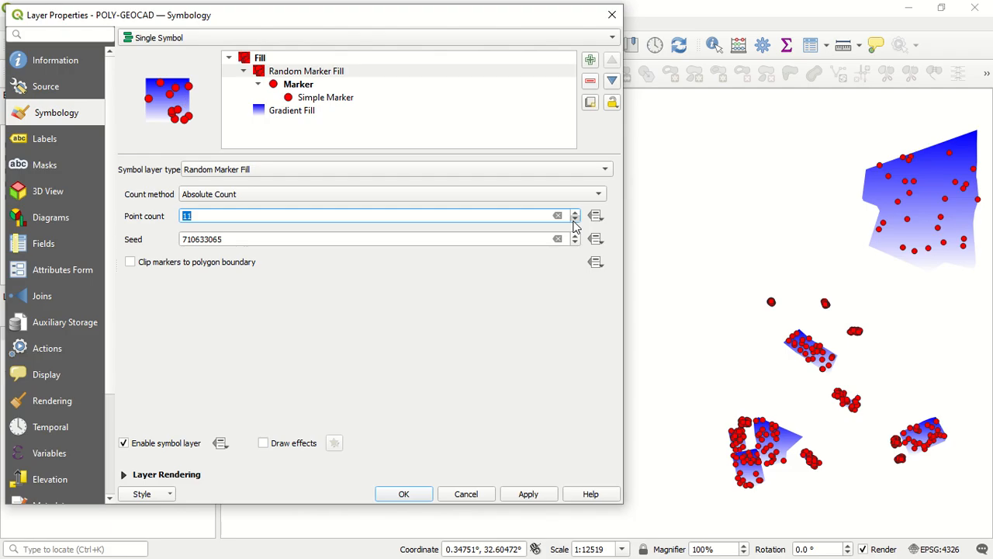
left_click(543, 494)
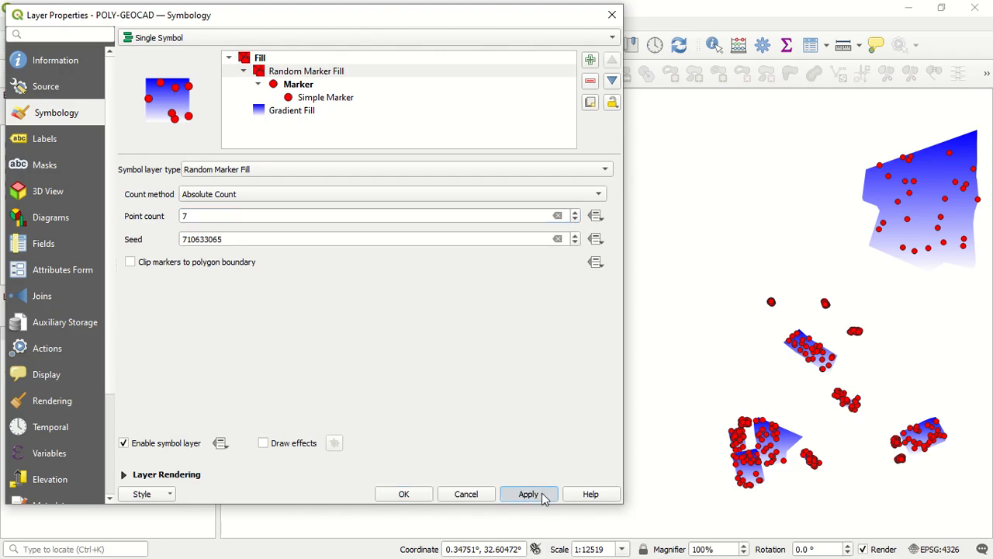
Change the Random Marker Fill to Raster Image Fill using Gemini_Generated_Image_fch6gnfch6gnfch6 (2).png from the IMAGES folder and apply it
left_click(341, 74)
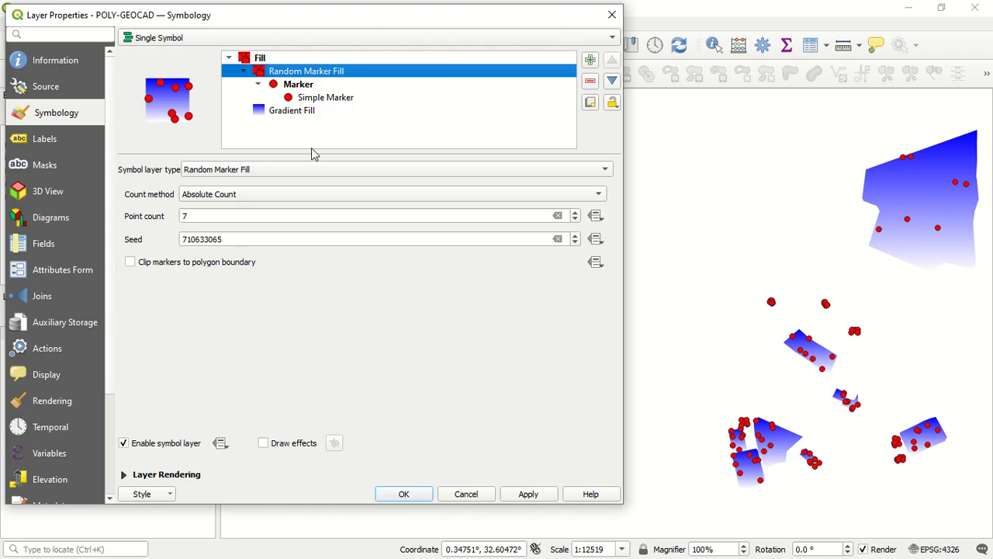
left_click(272, 170)
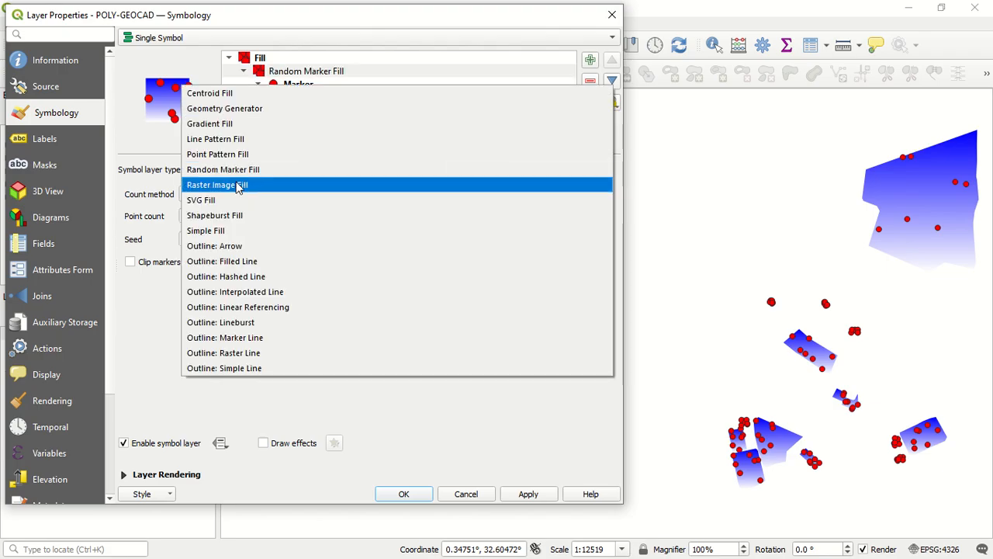
left_click(235, 186)
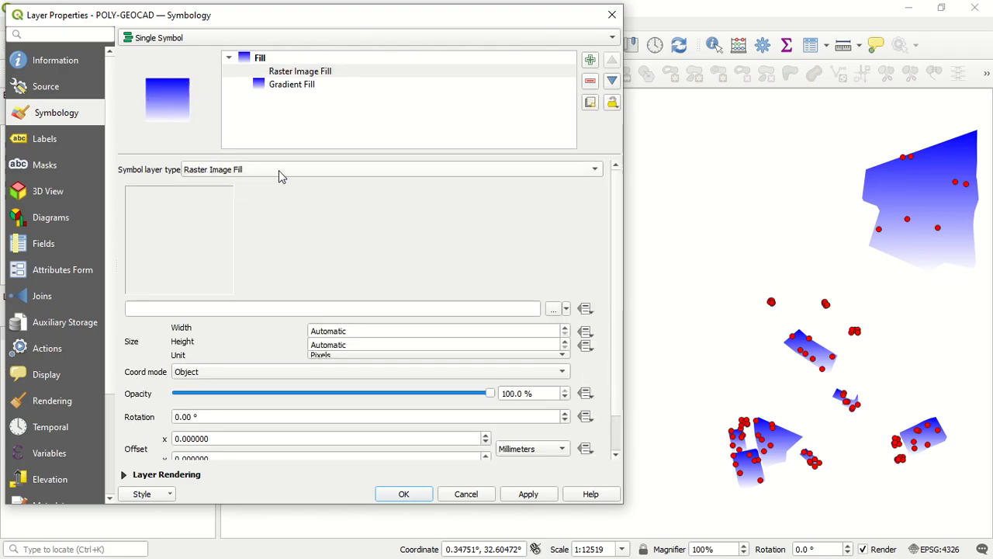
left_click(556, 307)
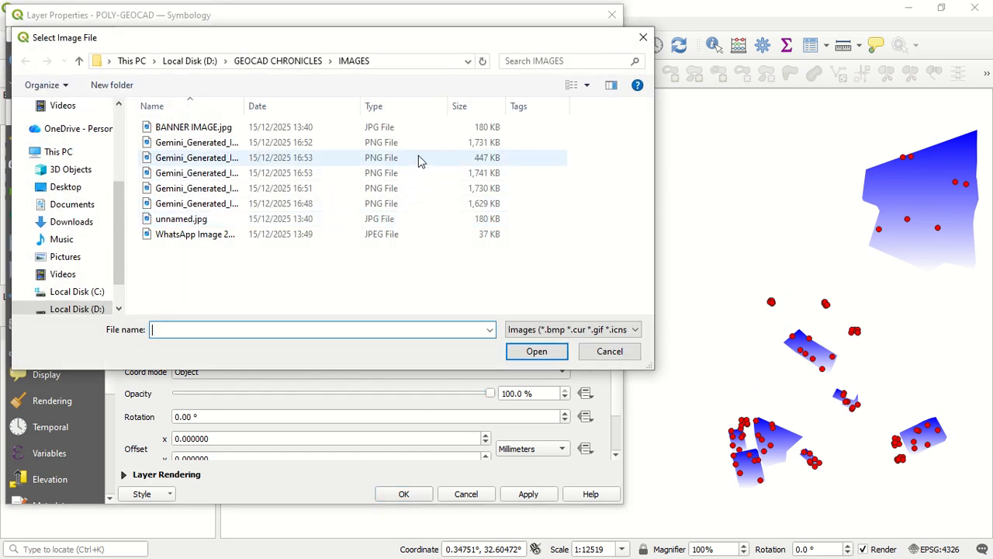
left_click(418, 157)
left_click(536, 352)
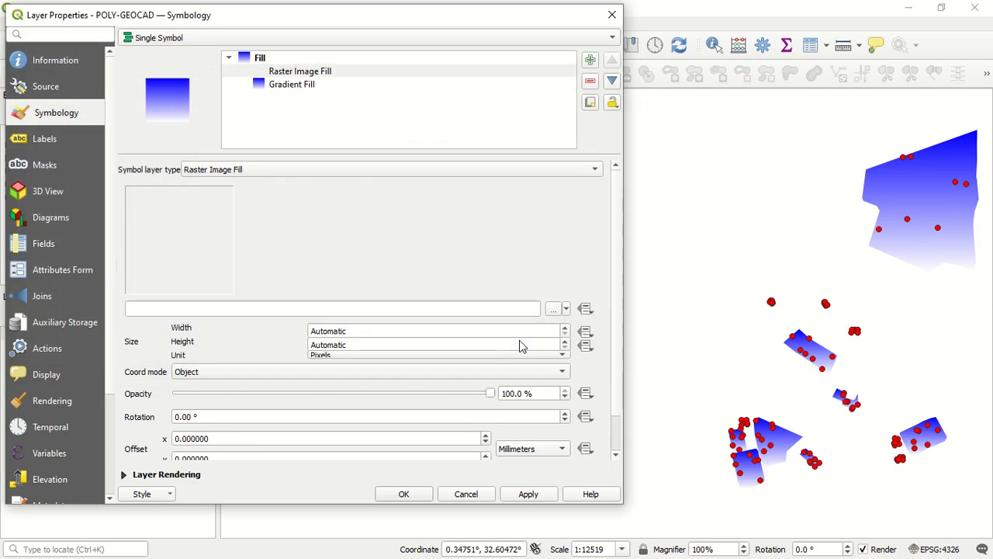
left_click(531, 495)
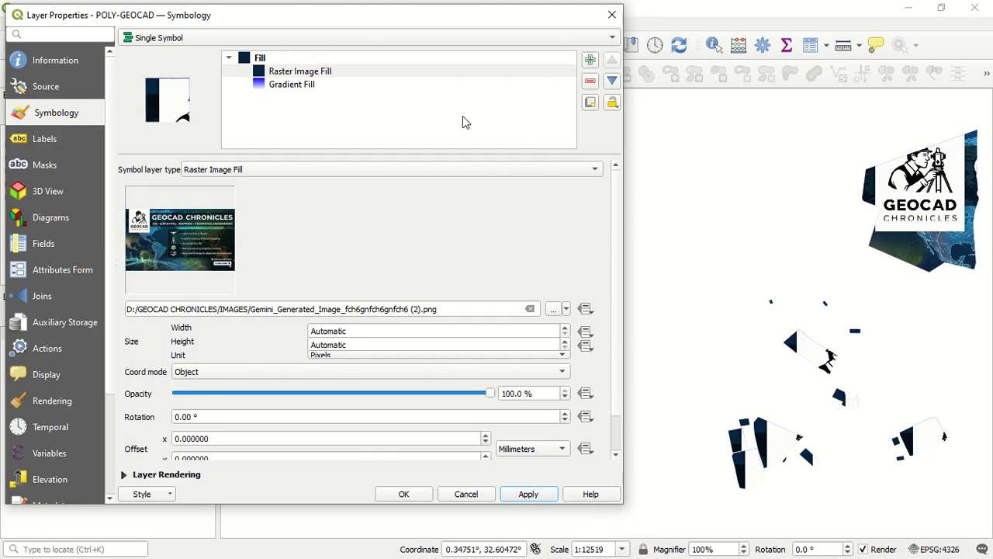
Change the Raster Image Fill to SVG Fill and browse the available SVG images for a symbol
left_click(453, 68)
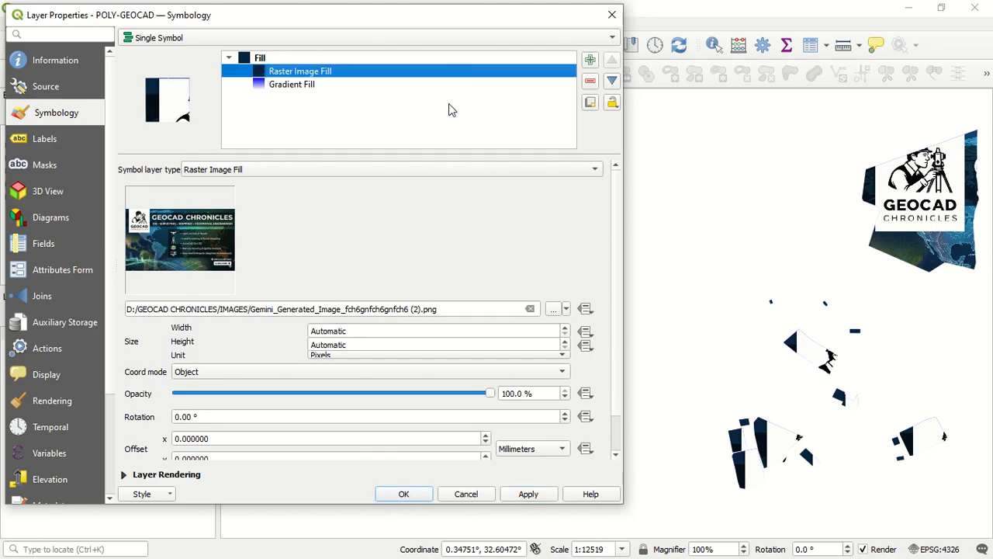
left_click(400, 172)
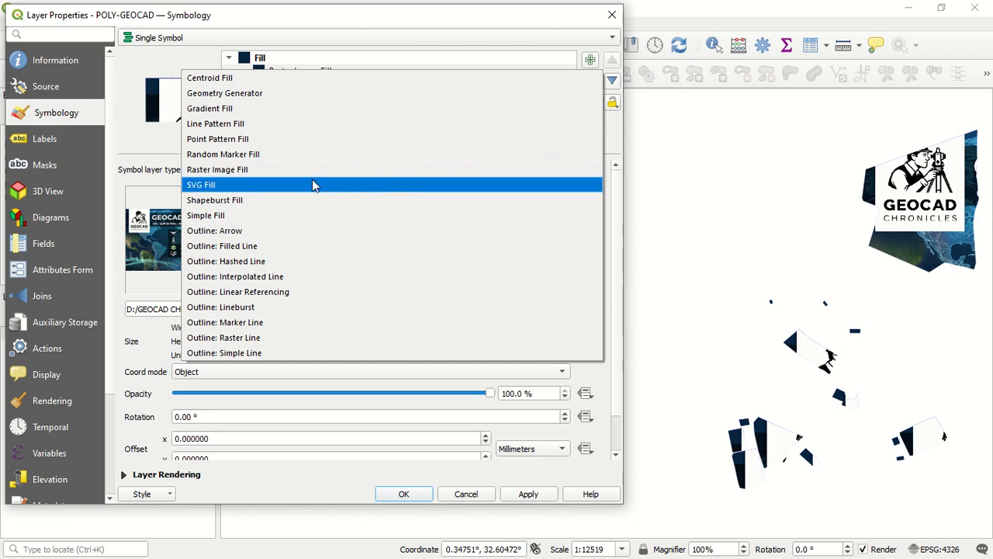
key("Escape")
key("Down")
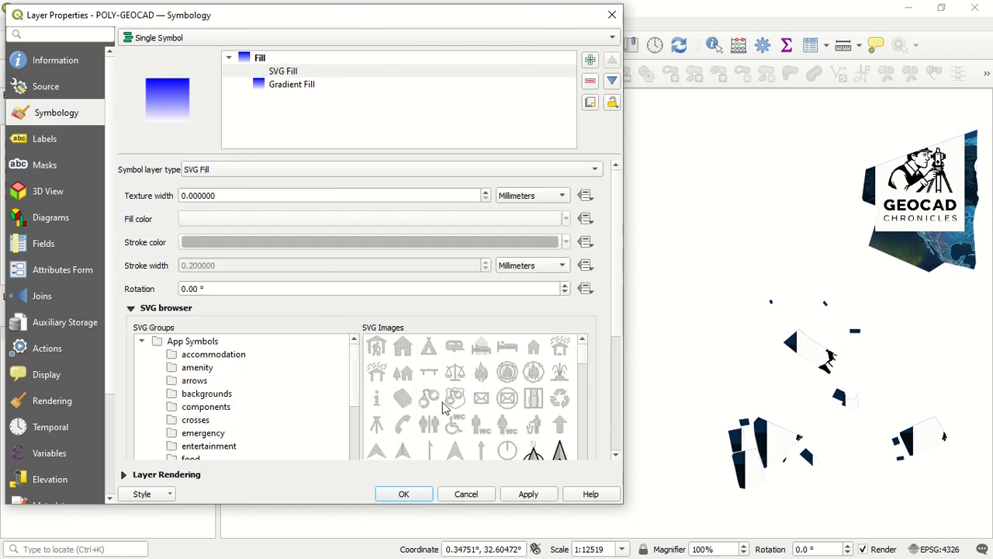
scroll(447, 406, "down", 5)
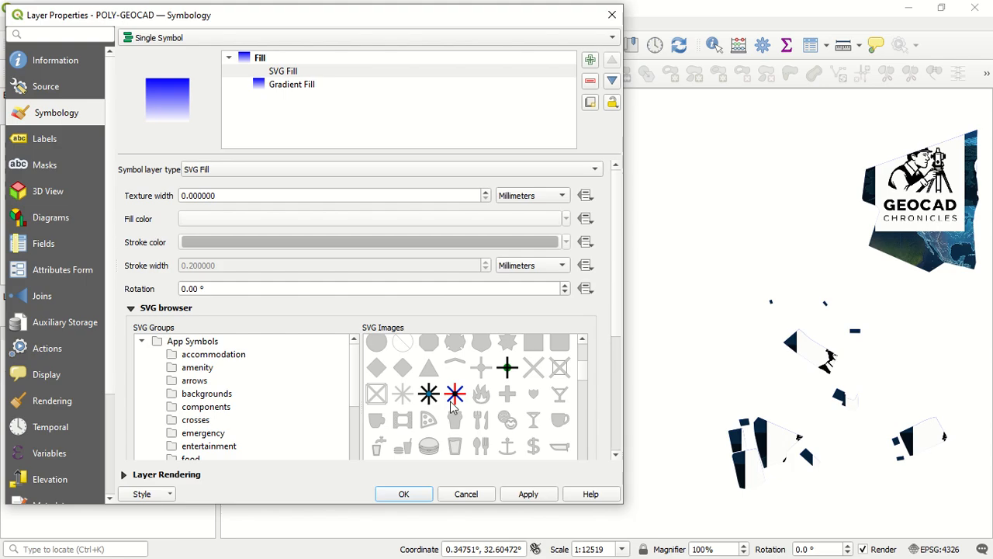
scroll(457, 405, "down", 3)
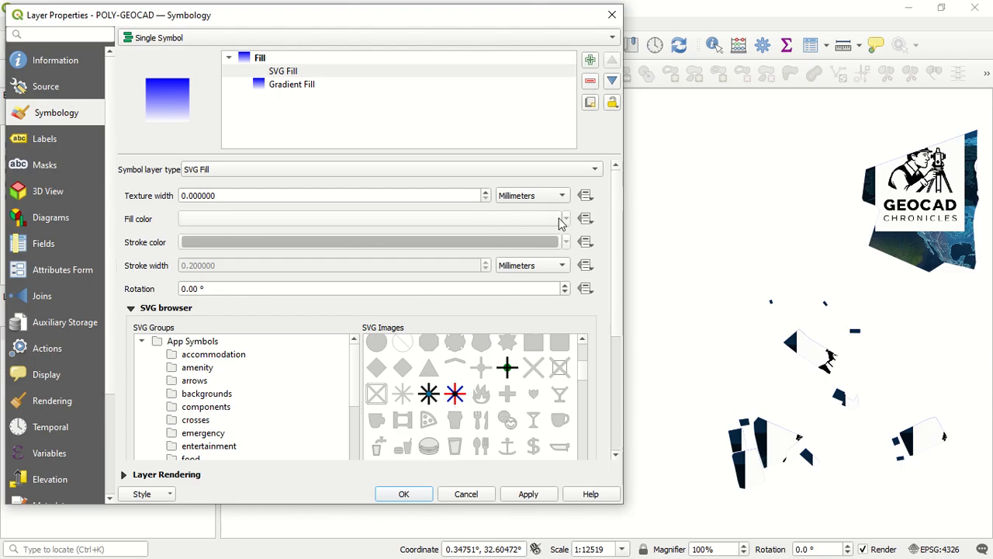
Try several of the available SVG images for the SVG Fill, ending with the round food symbol
scroll(381, 281, "down", 2)
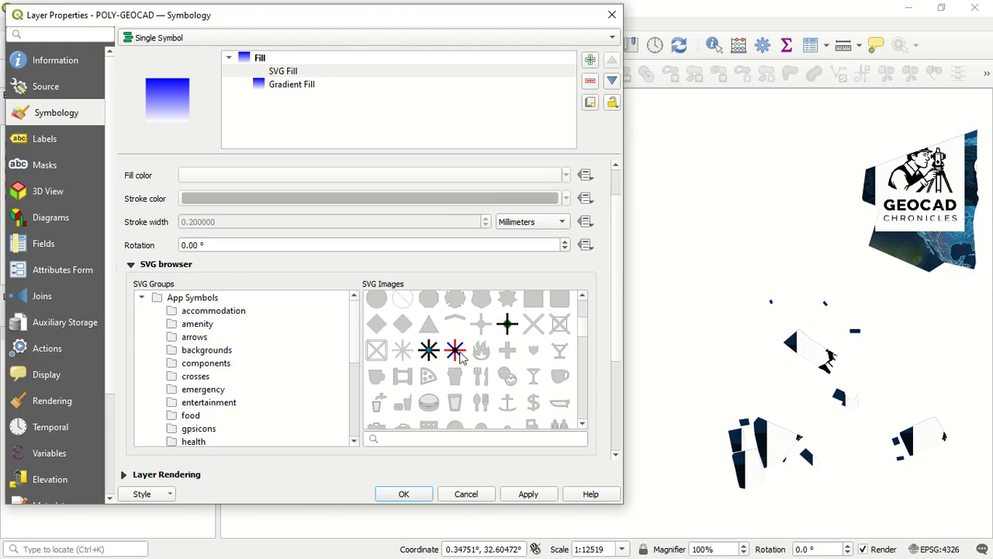
left_click(481, 375)
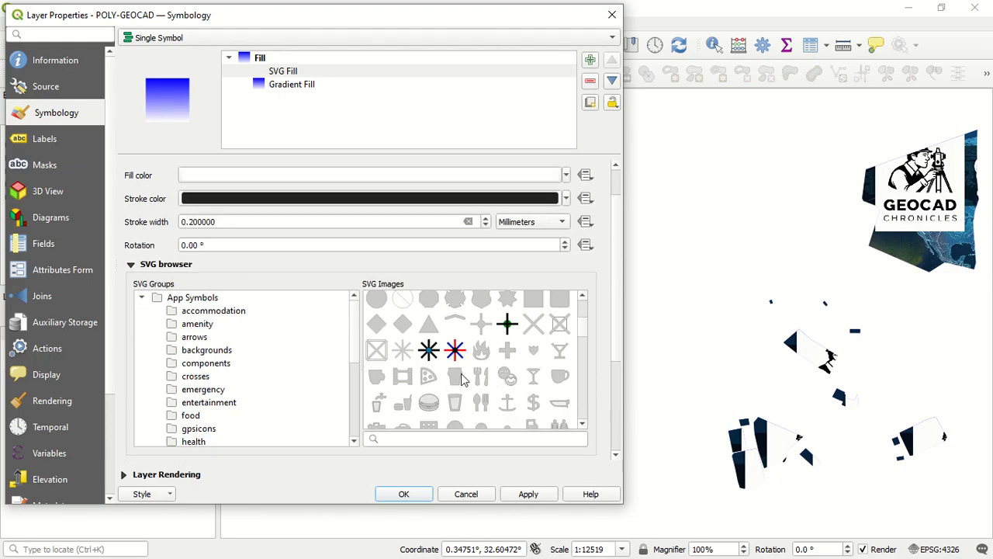
left_click(509, 325)
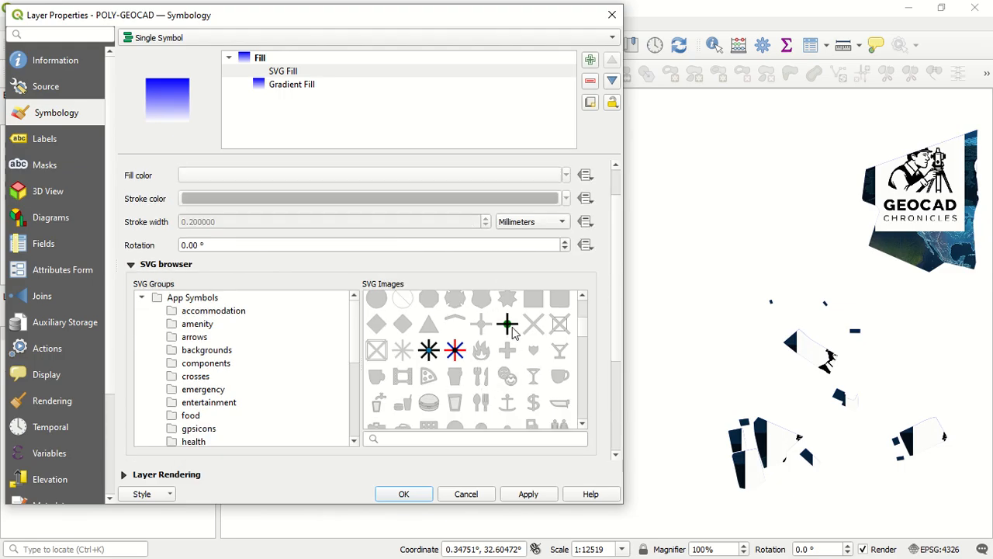
left_click(502, 382)
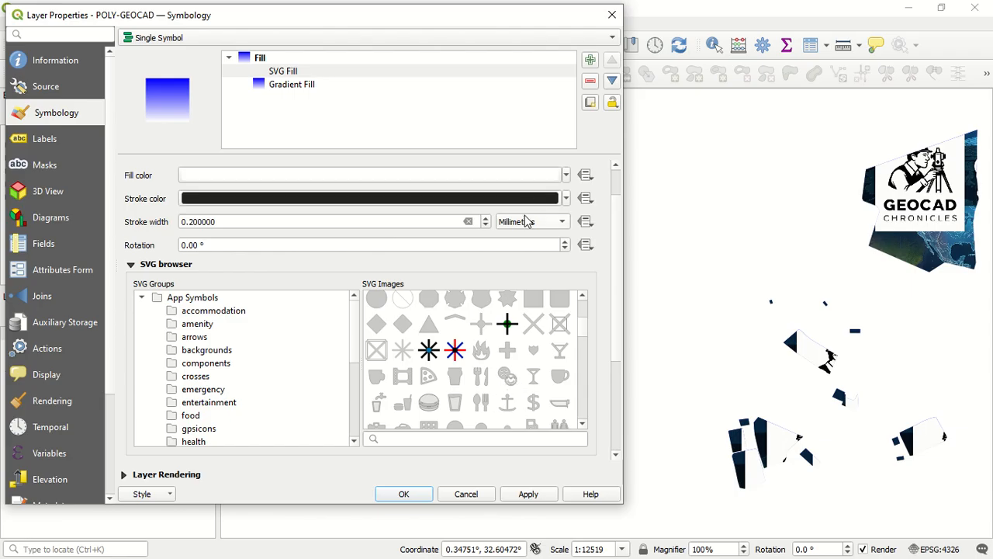
Set the SVG Fill's fill color to orange-yellow #f5bf0e
left_click(539, 176)
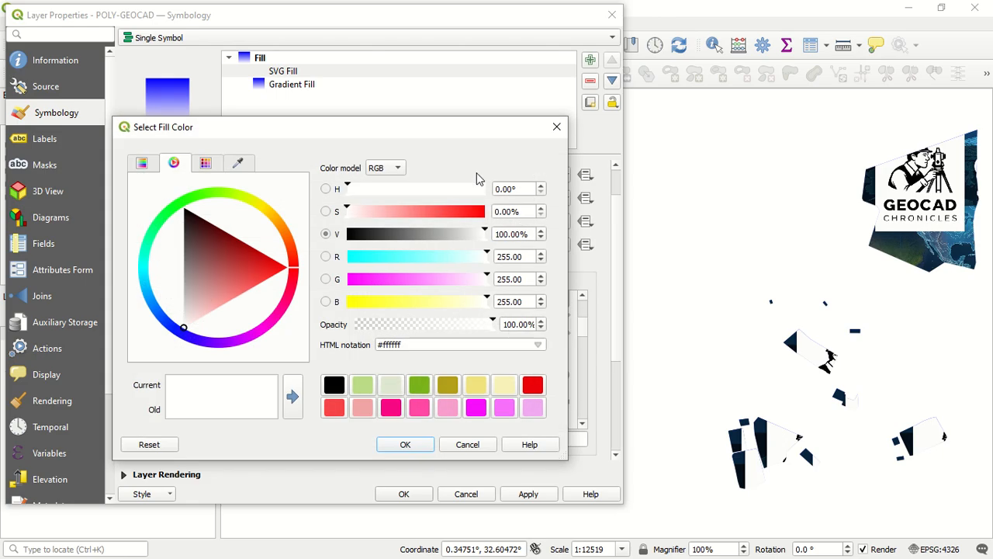
left_click(271, 218)
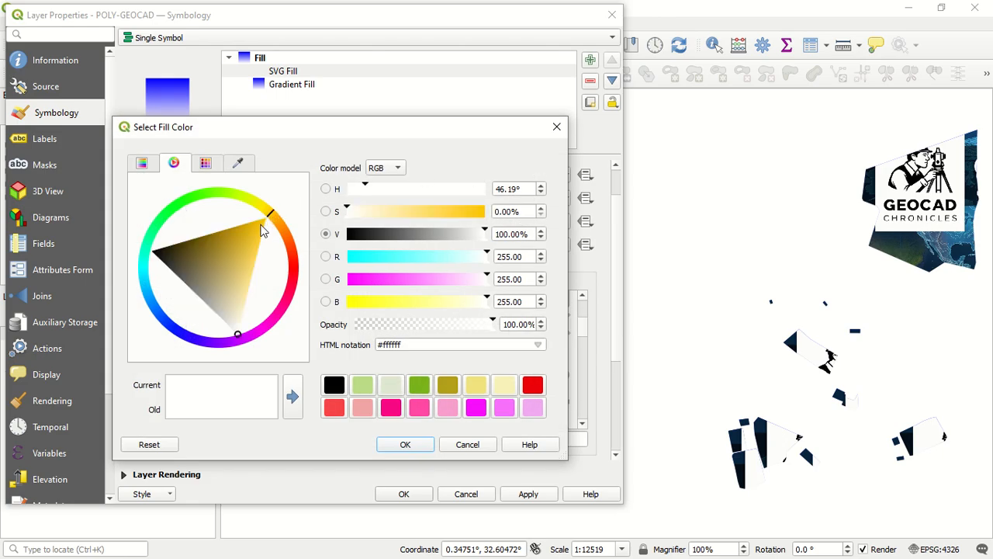
left_click(261, 225)
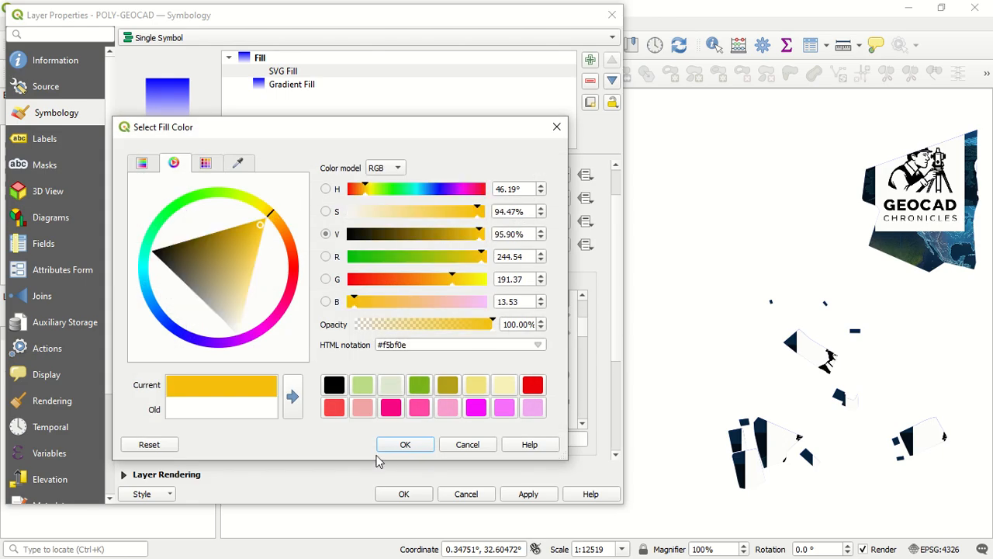
left_click(403, 447)
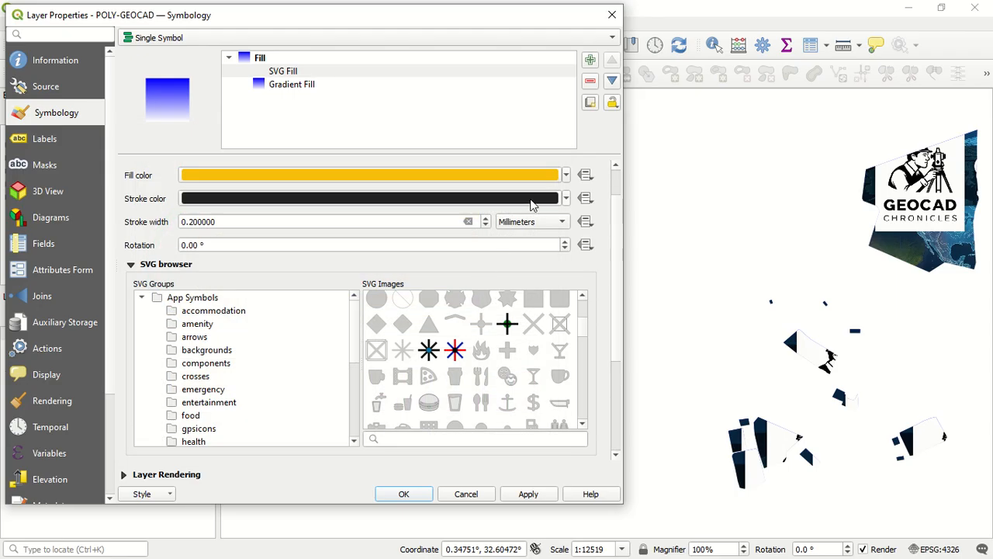
Set the SVG Fill's stroke color to bright green #35f50a
left_click(500, 203)
left_click_drag(223, 239, 199, 210)
left_click(199, 216)
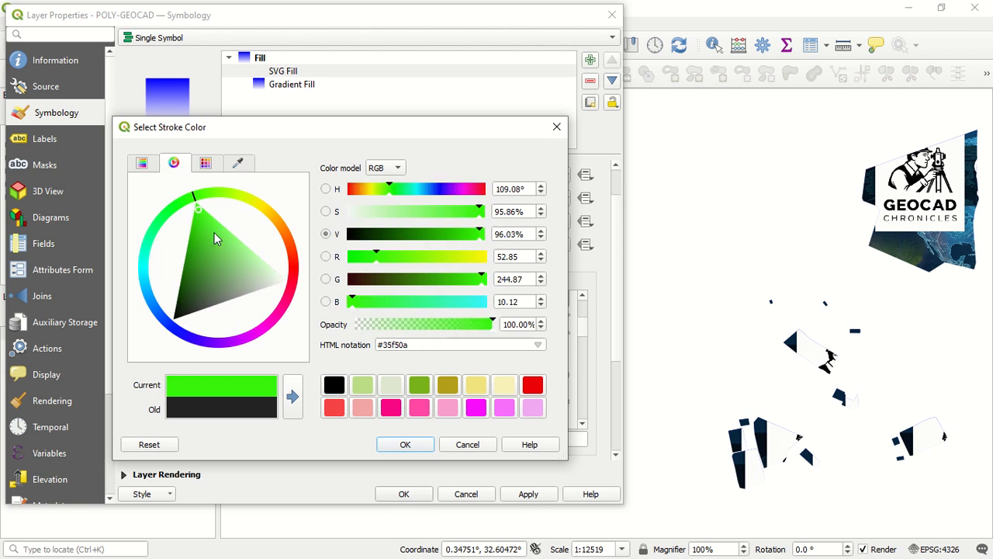
left_click(402, 445)
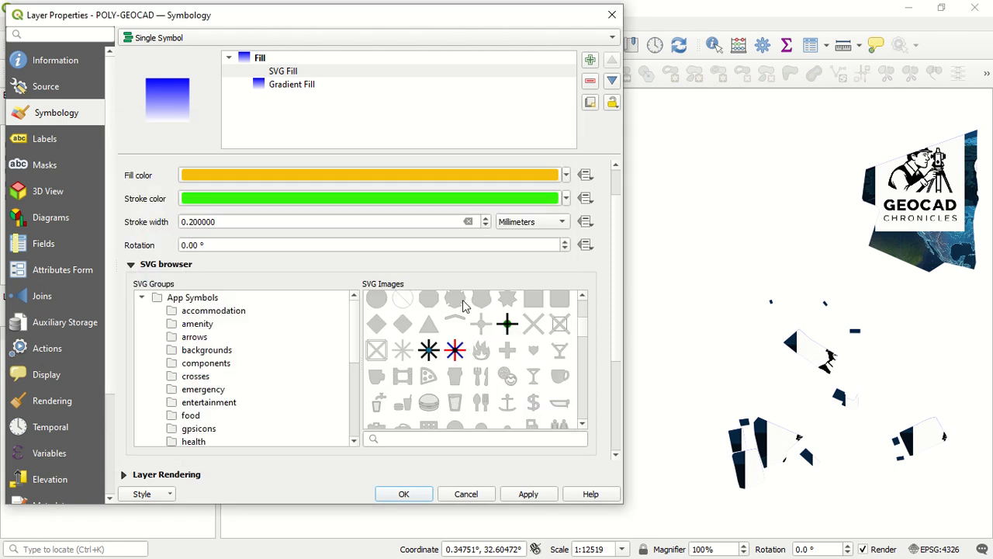
Increase the SVG Fill's stroke width to 2.4 millimeters and apply it to the layer
left_click(485, 218)
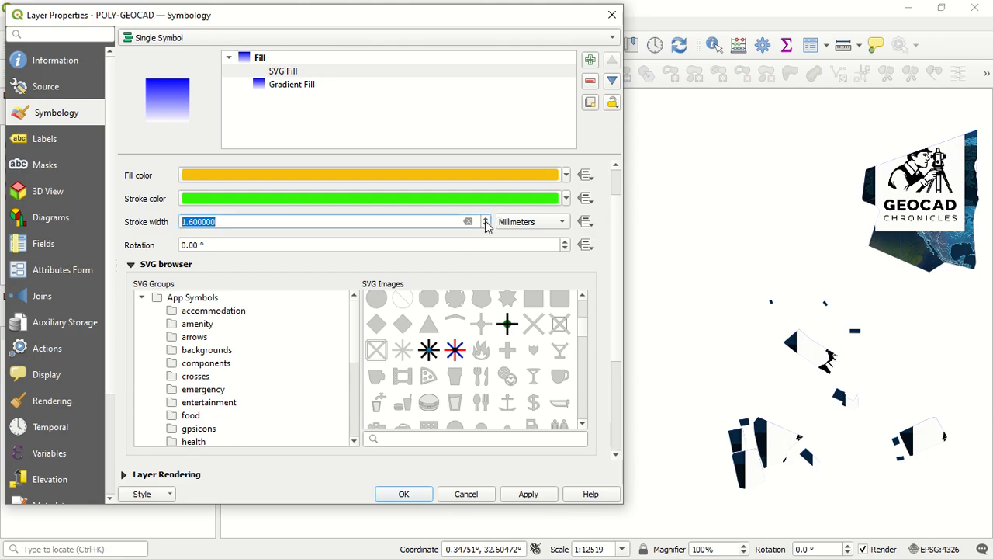
left_click(486, 220)
left_click(524, 496)
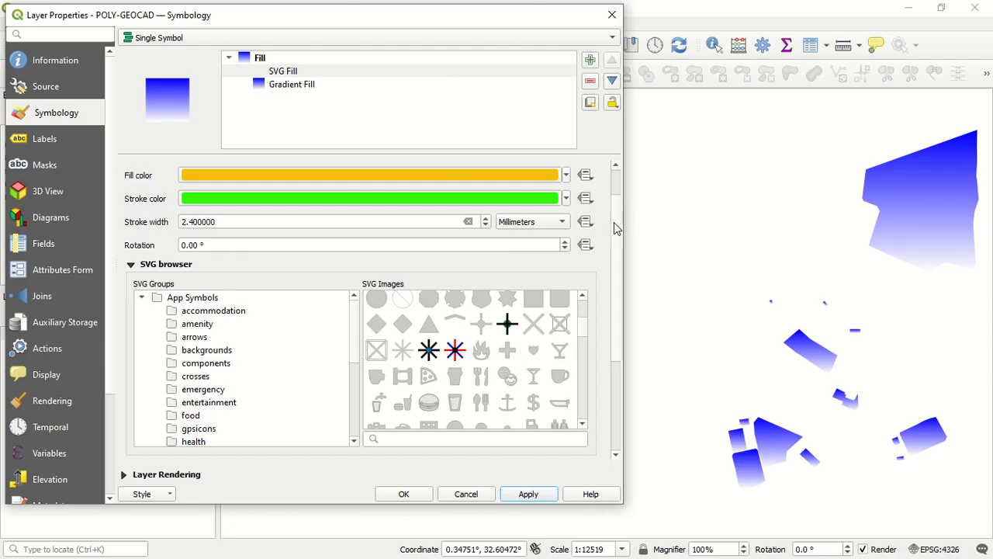
Increase the SVG Fill's texture width to 5.2 millimeters and apply it to the layer
scroll(617, 225, "up", 2)
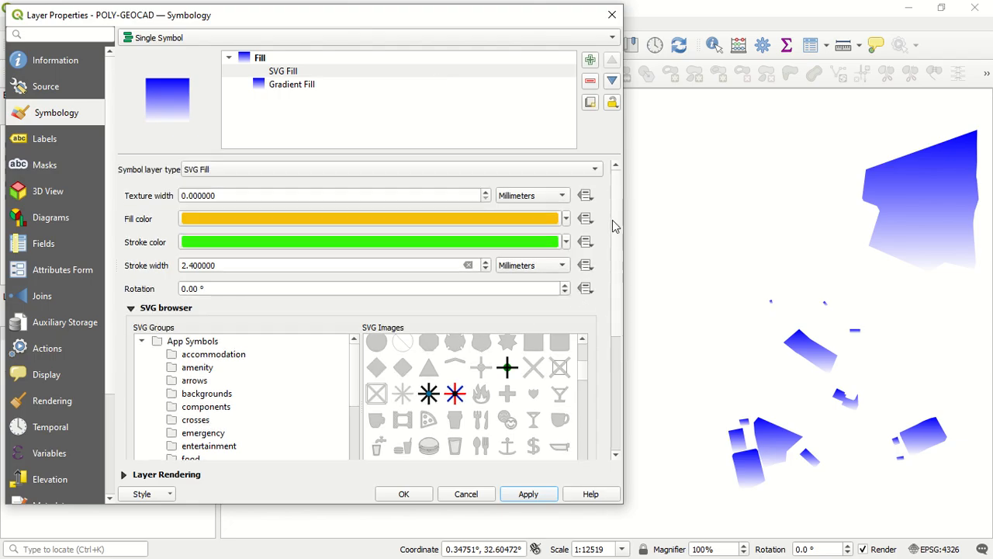
left_click(484, 193)
left_click(484, 192)
left_click(484, 192)
left_click(484, 192)
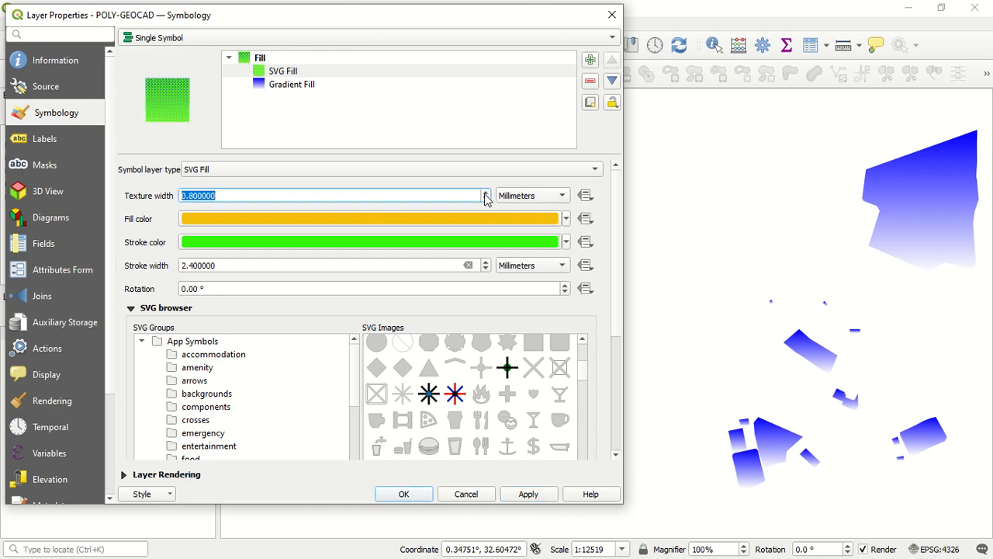
left_click(485, 194)
left_click(485, 193)
left_click(485, 193)
left_click(485, 193)
left_click(485, 193)
left_click(485, 193)
left_click(485, 193)
left_click(485, 193)
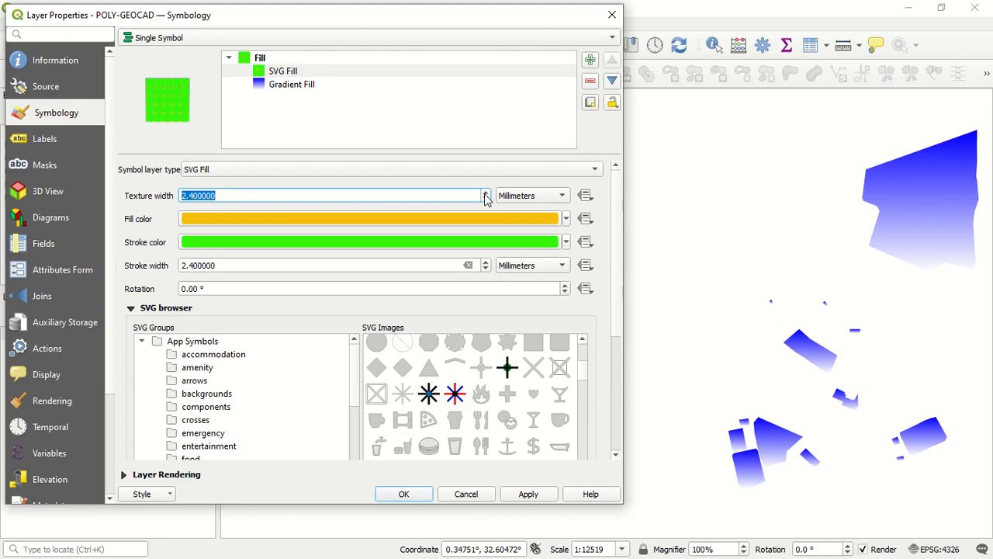
left_click(485, 193)
left_click(485, 194)
left_click(485, 194)
left_click(485, 193)
left_click(485, 193)
left_click(485, 193)
left_click(485, 193)
left_click(485, 193)
left_click(485, 193)
left_click(485, 193)
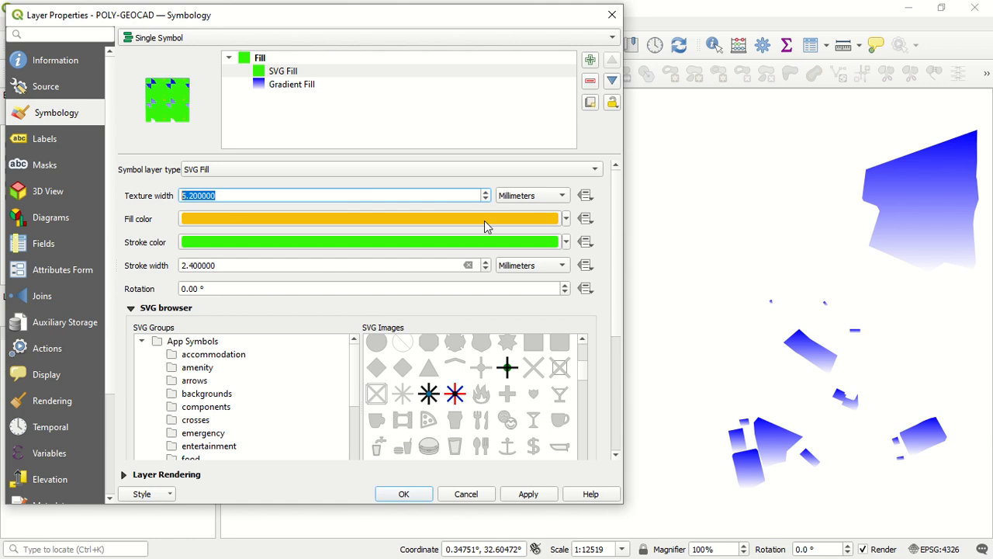
left_click(527, 497)
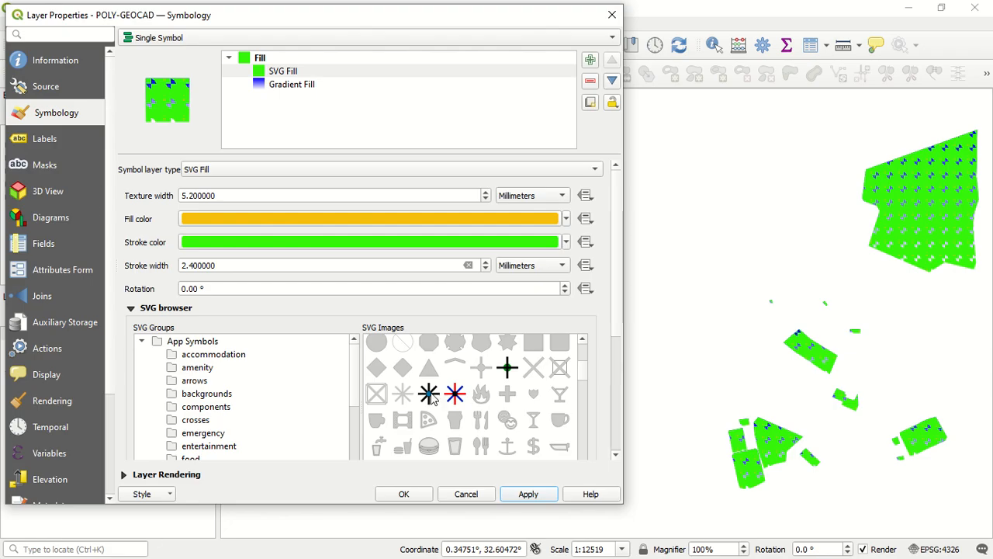
Switch the SVG Fill image to the octagon symbol and apply it to the layer
left_click(432, 349)
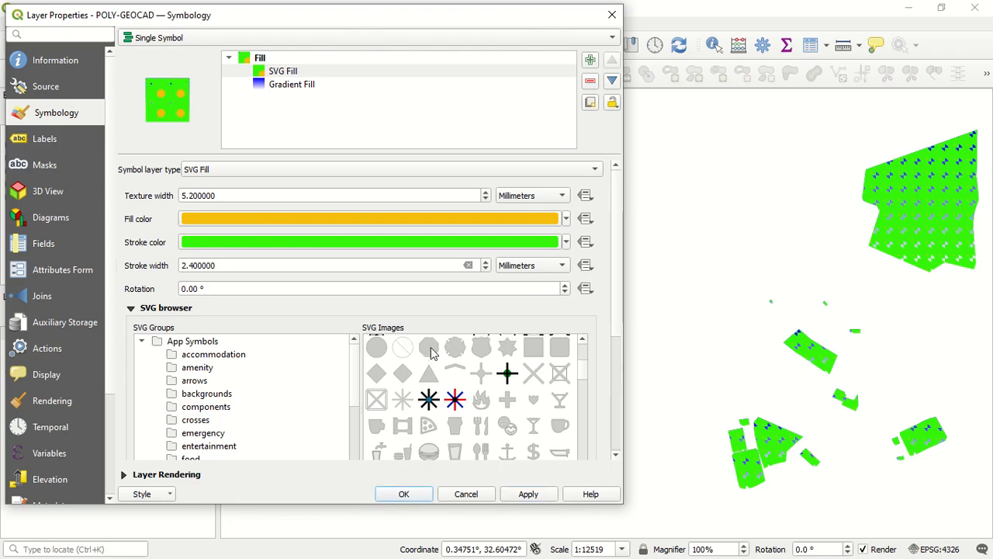
left_click(541, 497)
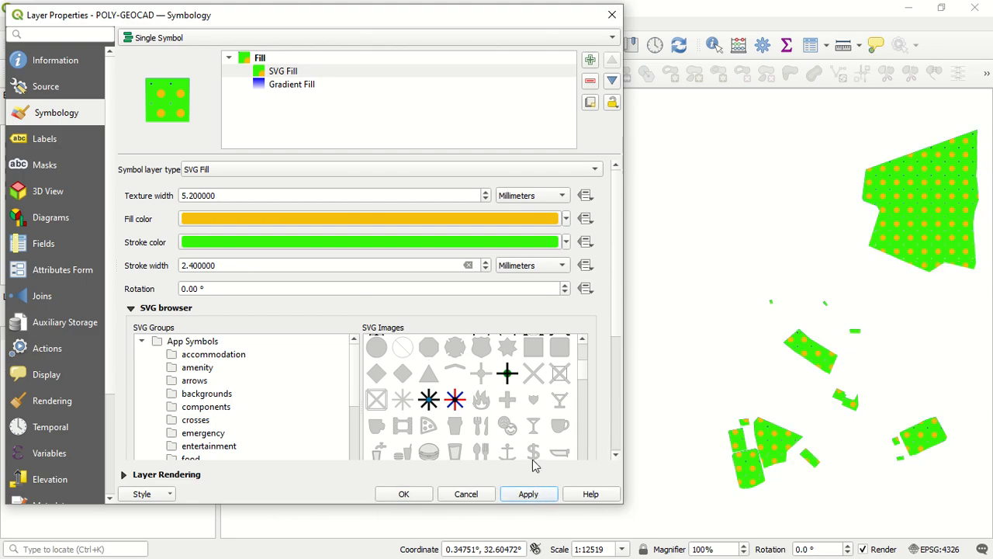
Choose the solid four-pointed star from the arrows SVG group as the fill image and apply it
scroll(382, 390, "down", 1)
scroll(381, 391, "down", 2)
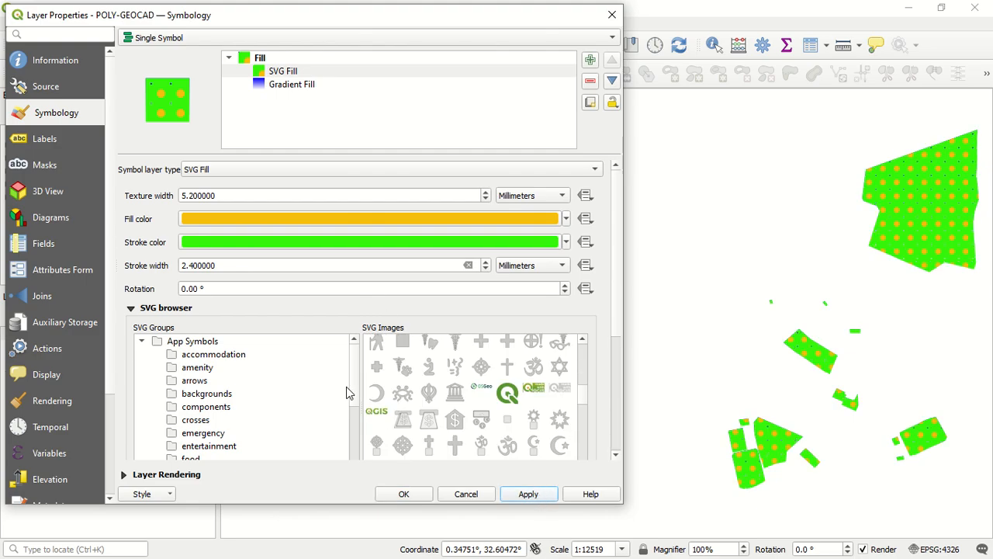
left_click(190, 381)
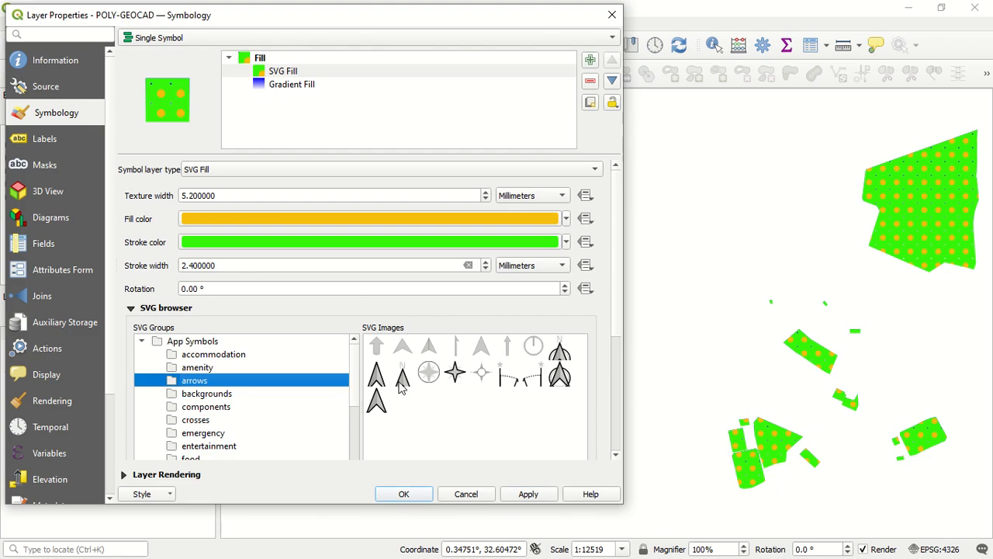
left_click(454, 374)
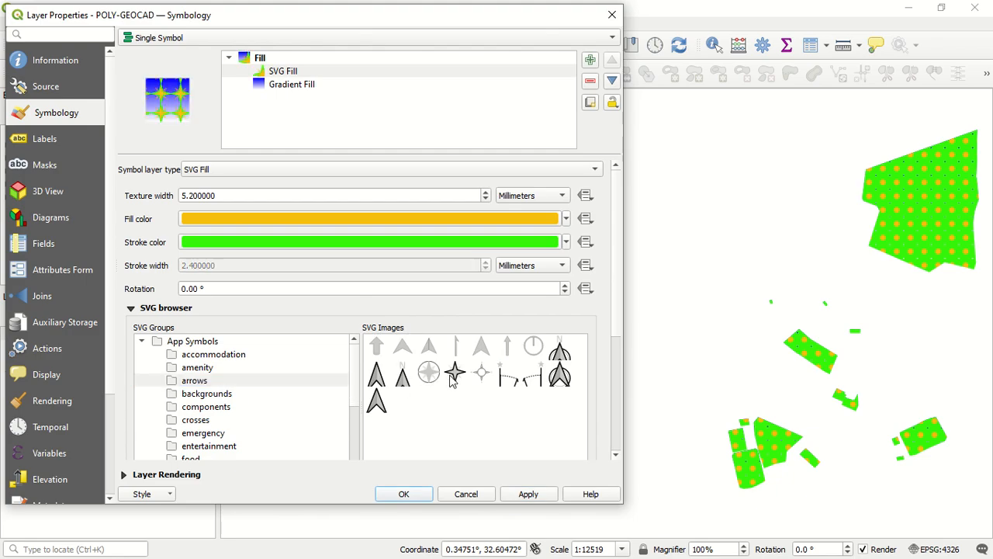
left_click(528, 496)
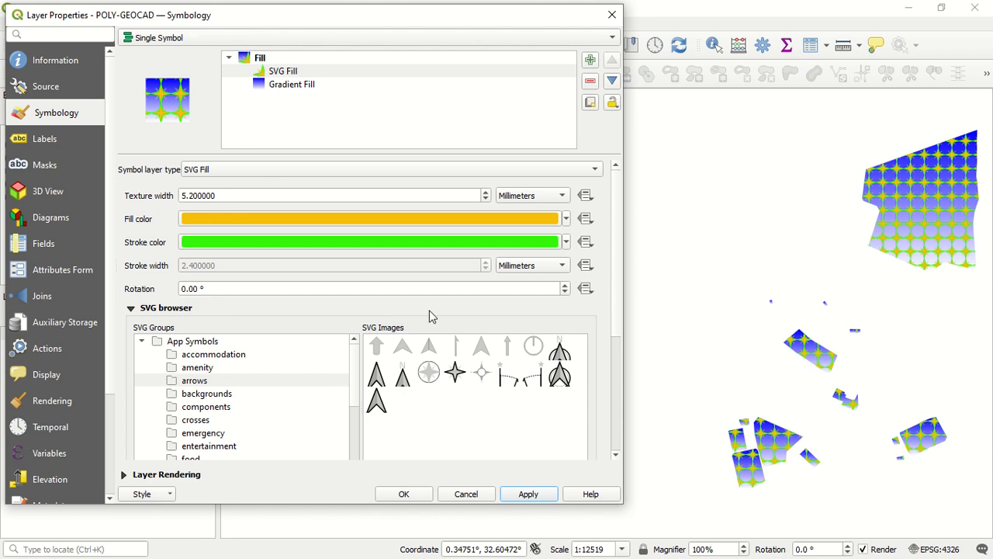
Change the SVG Fill symbol layer to Shapeburst Fill and apply it to the layer
left_click(284, 169)
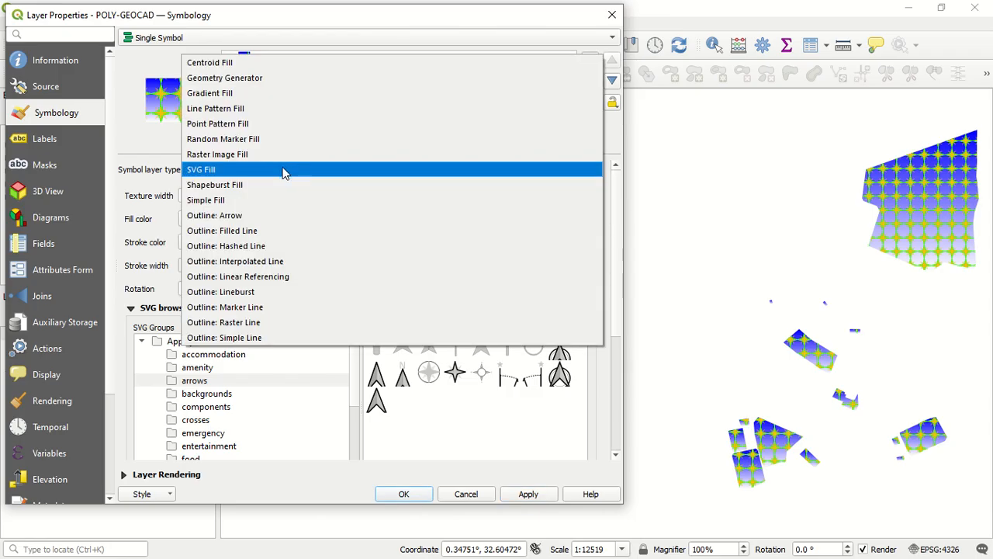
left_click(133, 149)
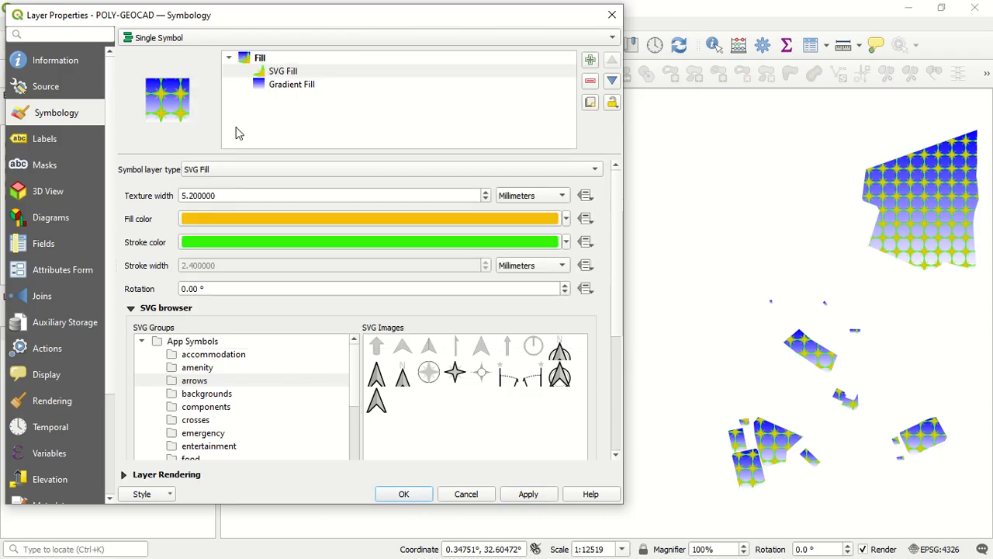
left_click(326, 72)
left_click(318, 169)
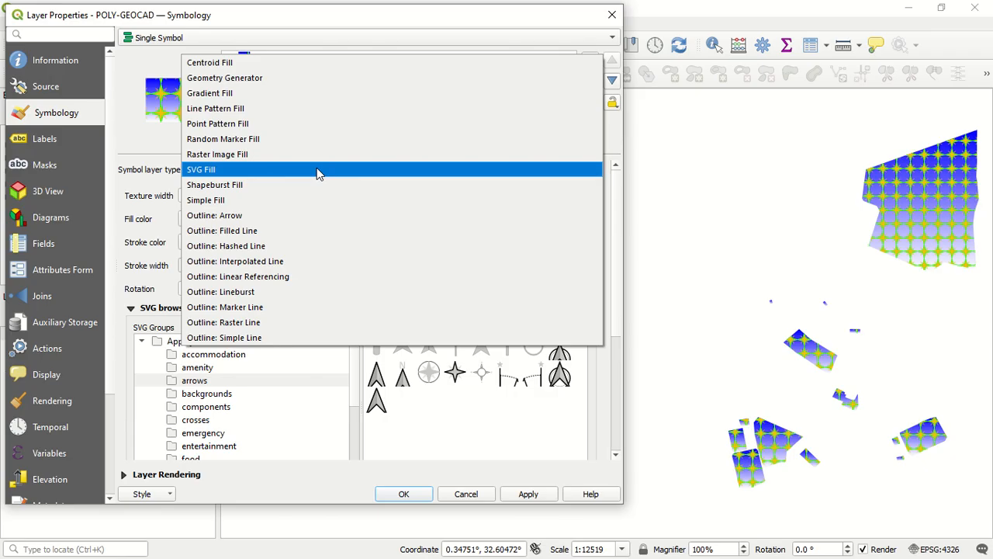
left_click(275, 187)
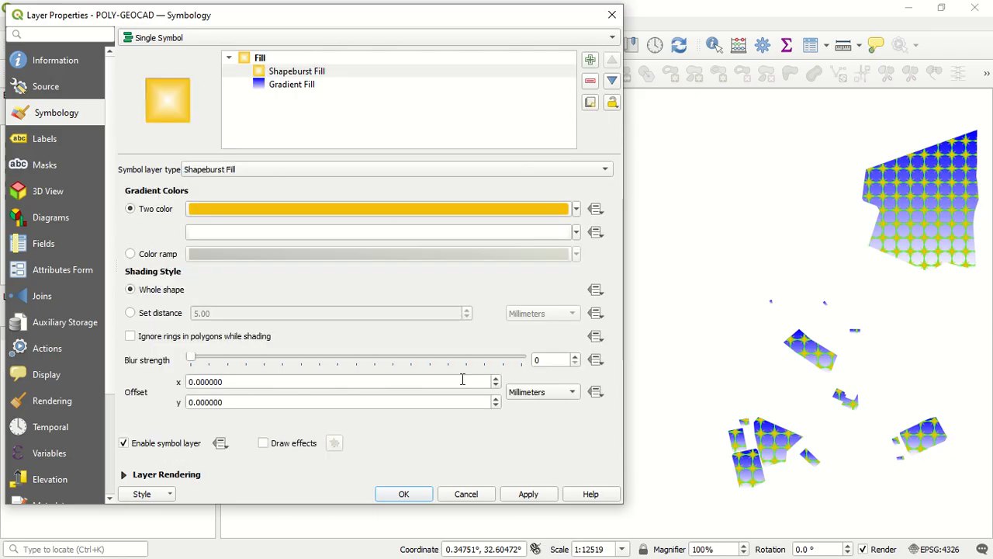
left_click(529, 492)
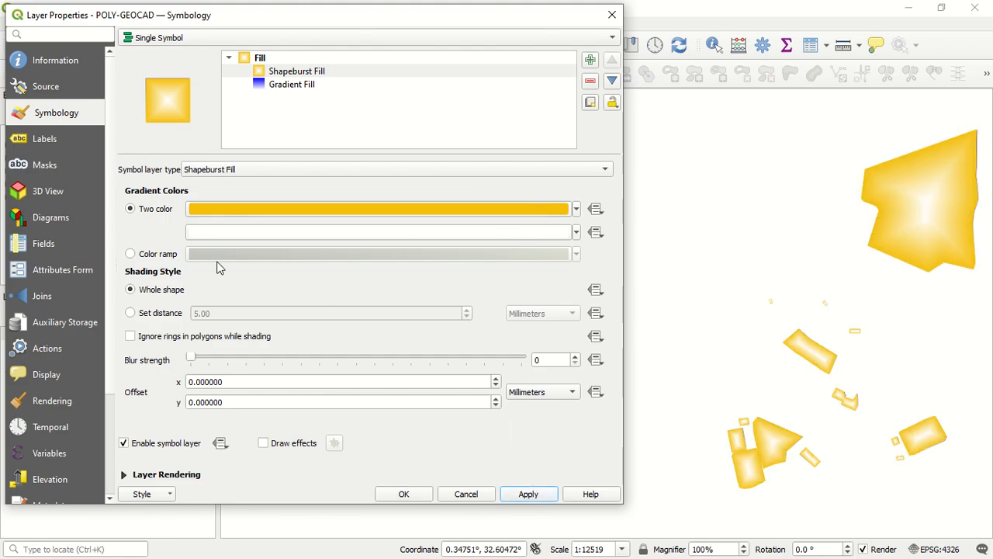
Color the Shapeburst Fill with a new Catalog: cpt-city color ramp, the "blues" palette from the Blues theme, and apply it
left_click(172, 257)
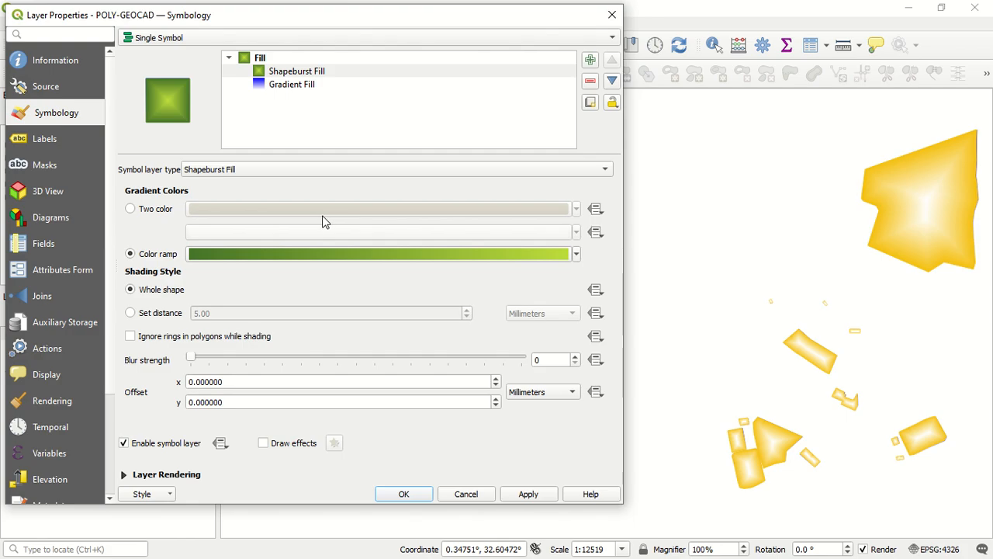
left_click(576, 255)
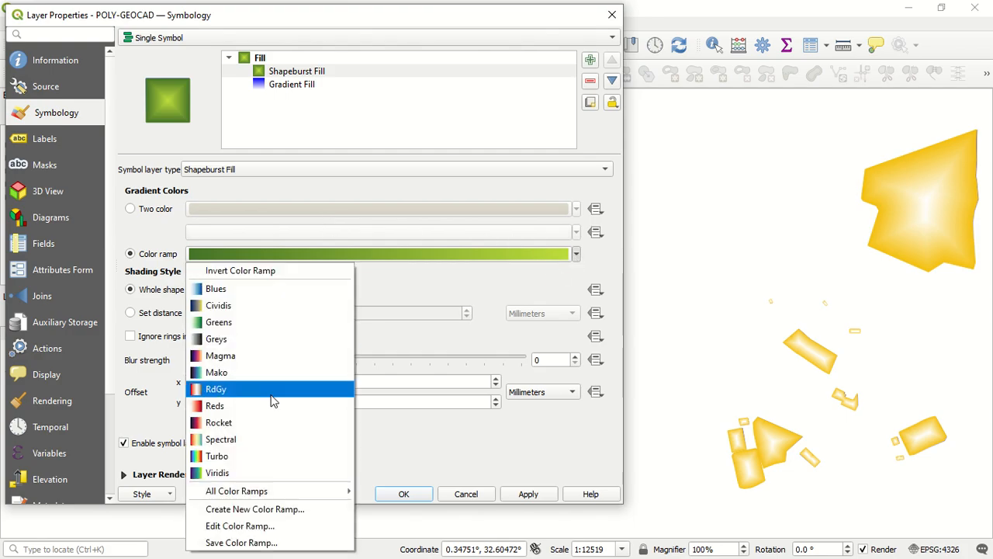
left_click(289, 509)
left_click(288, 264)
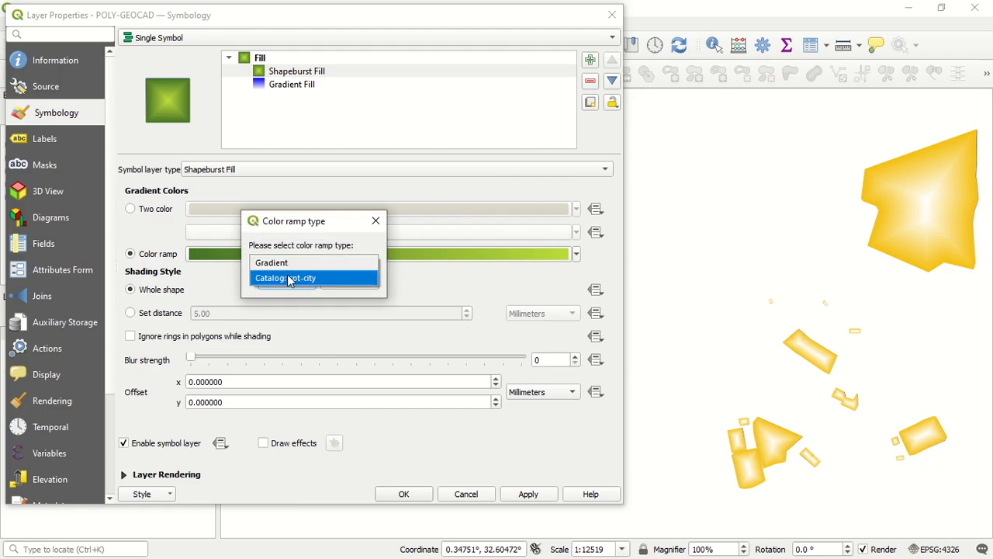
left_click(289, 278)
left_click(287, 282)
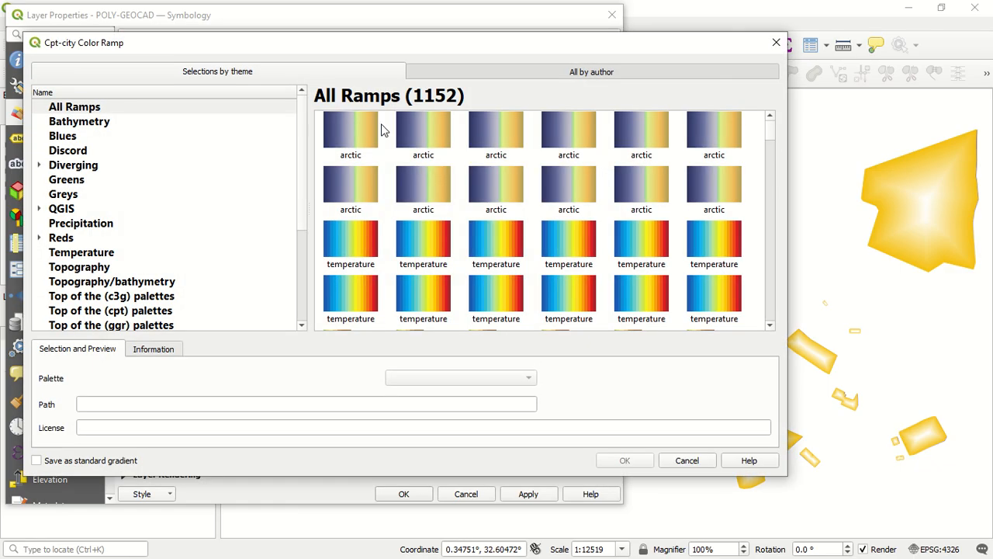
left_click(77, 140)
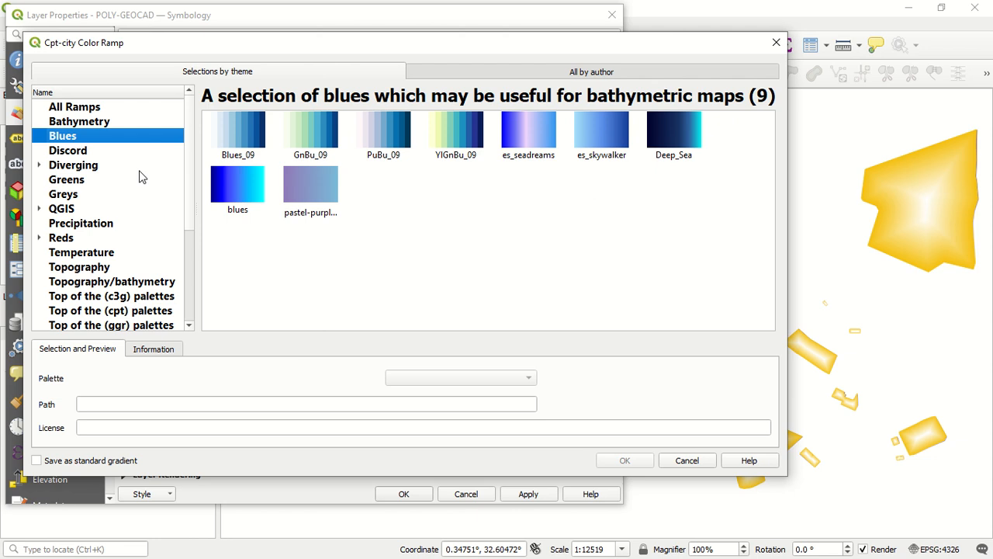
left_click(246, 198)
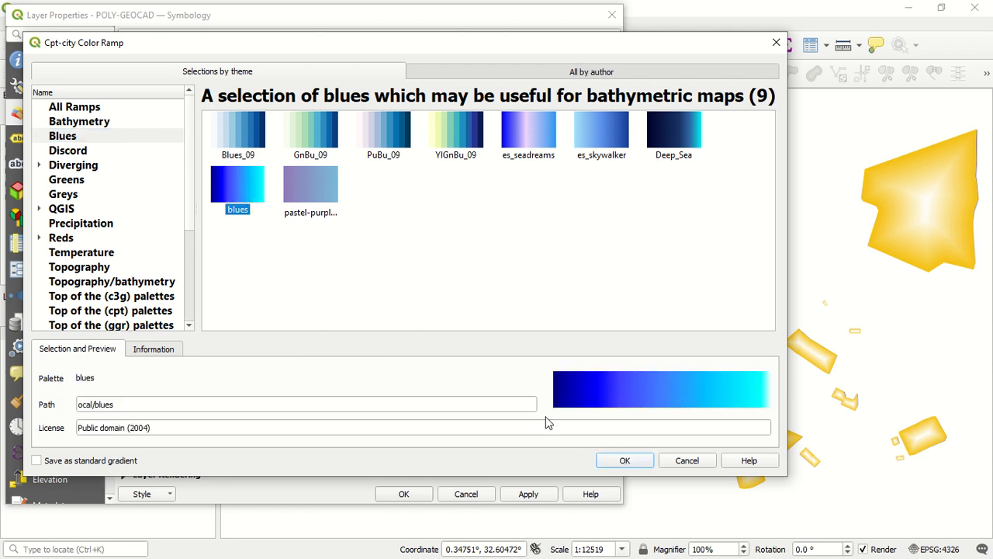
left_click(626, 460)
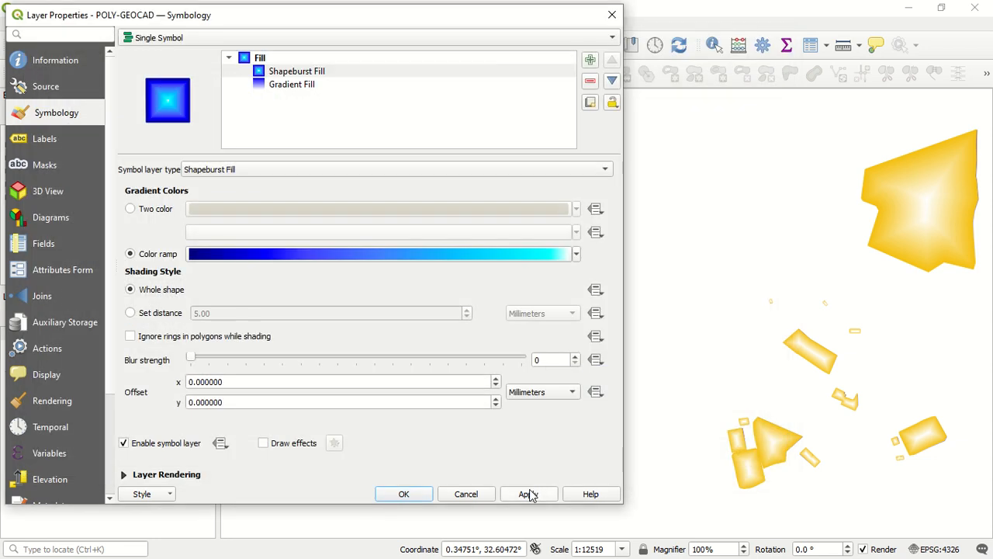
left_click(530, 494)
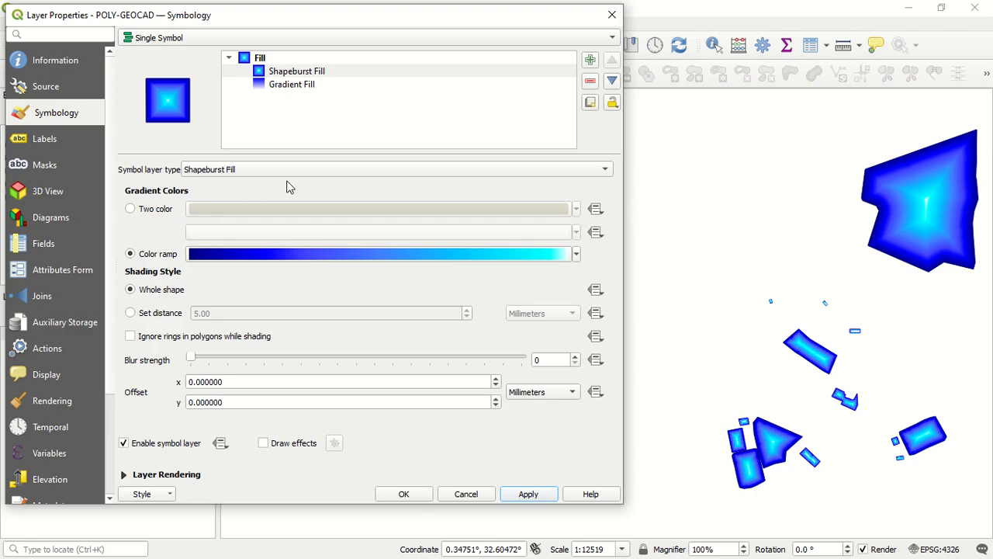
Change the Shapeburst Fill symbol layer to Simple Fill, switch it on to Outline: Arrow and apply it to the layer
left_click(336, 170)
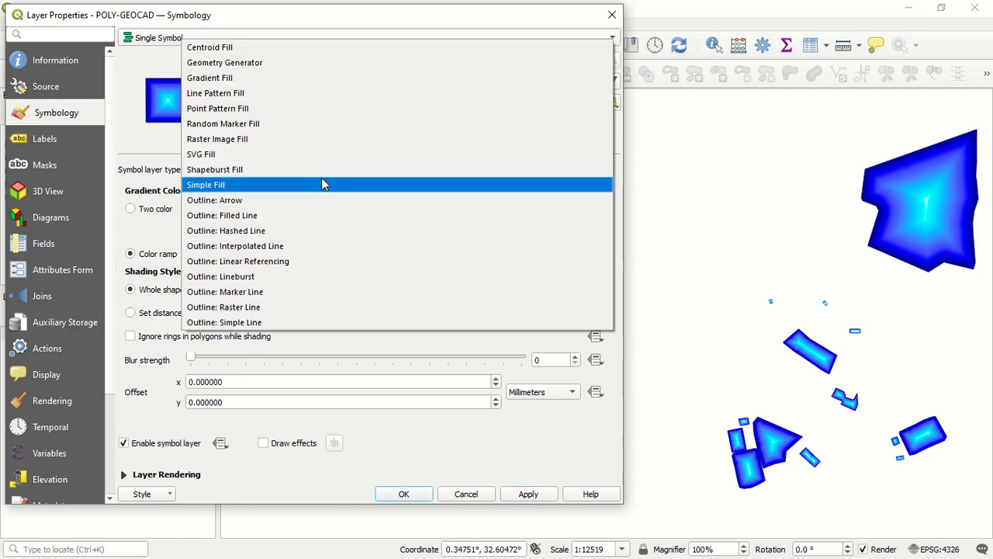
left_click(322, 185)
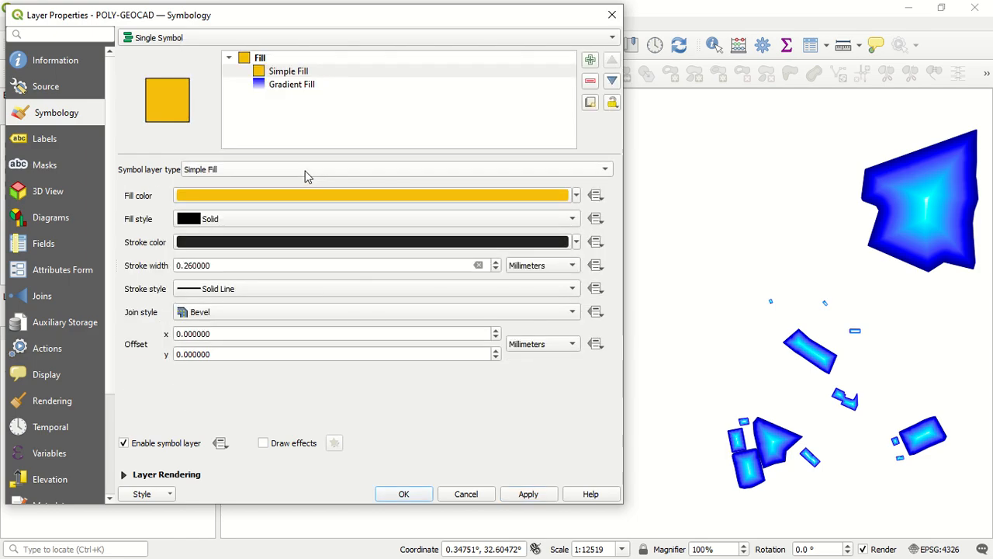
left_click(314, 169)
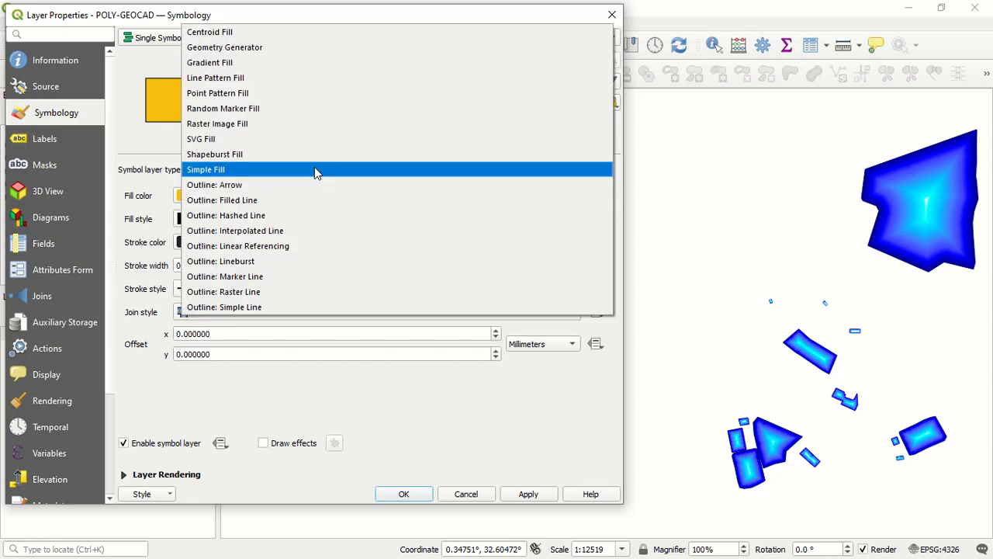
left_click(305, 185)
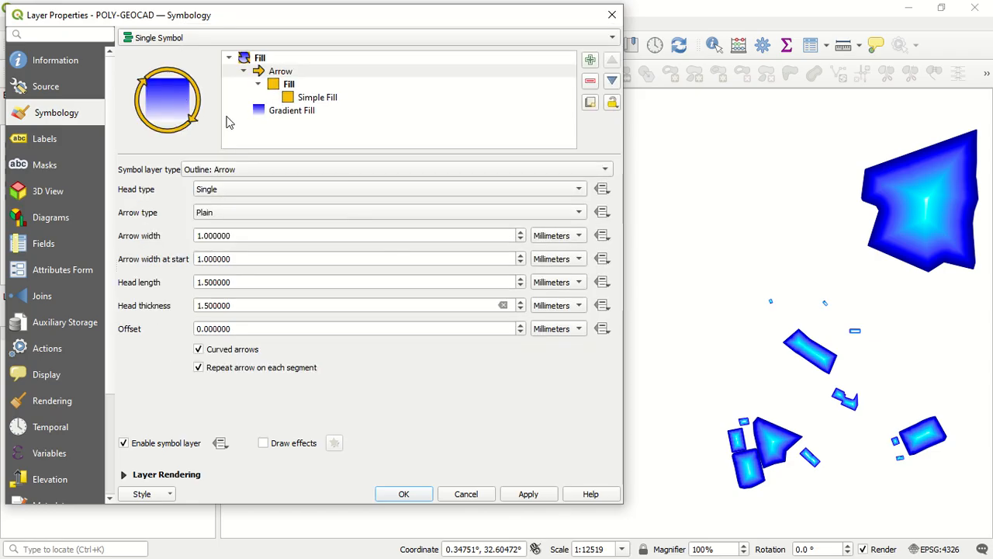
left_click(526, 495)
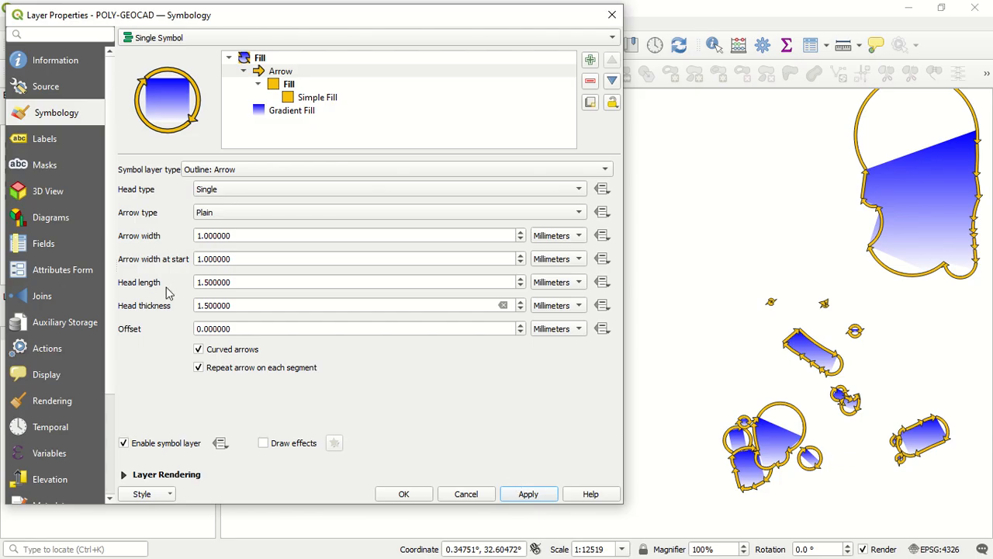
Try the Curved arrows option, turn off Repeat arrow on each segment for the arrow outline, and apply
left_click(198, 350)
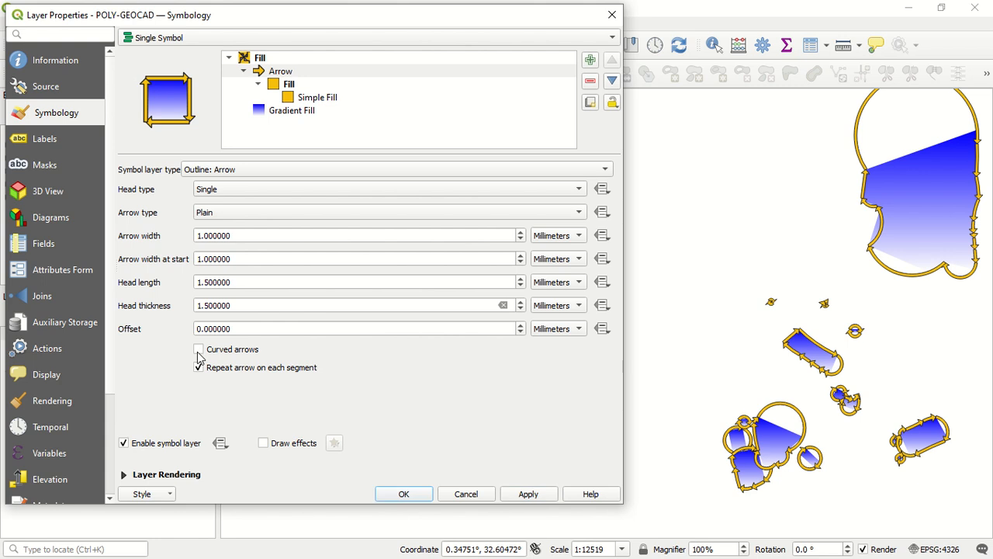
left_click(199, 350)
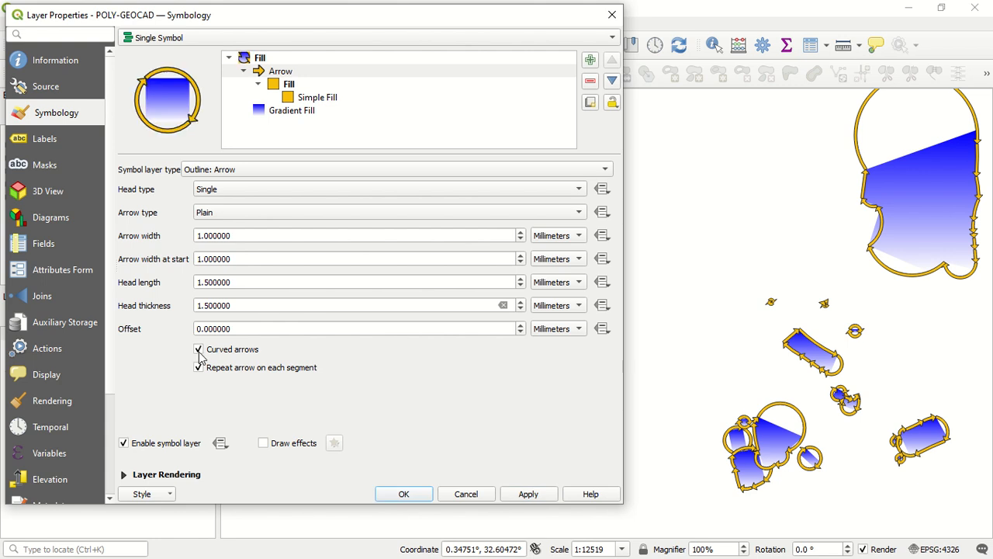
left_click(199, 369)
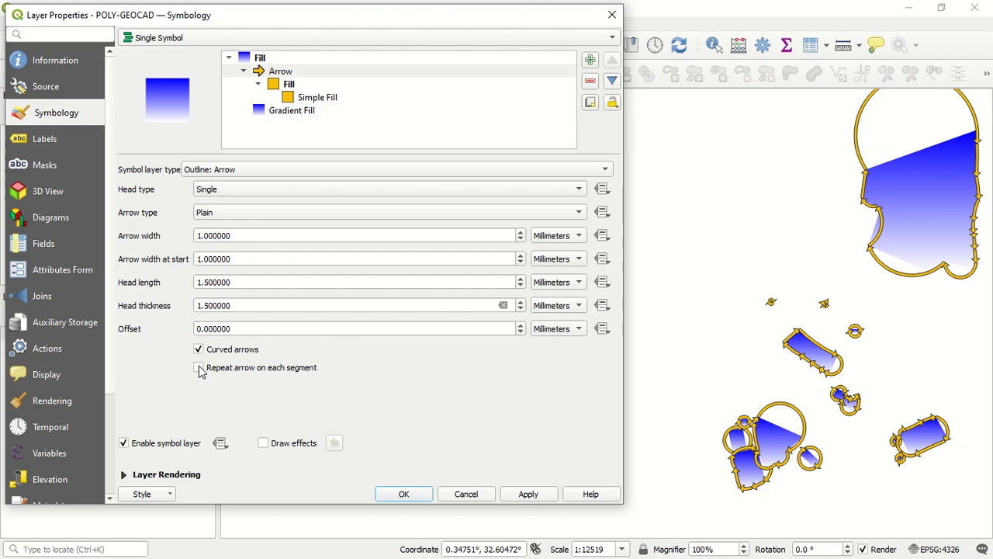
left_click(199, 368)
left_click(199, 368)
left_click(525, 494)
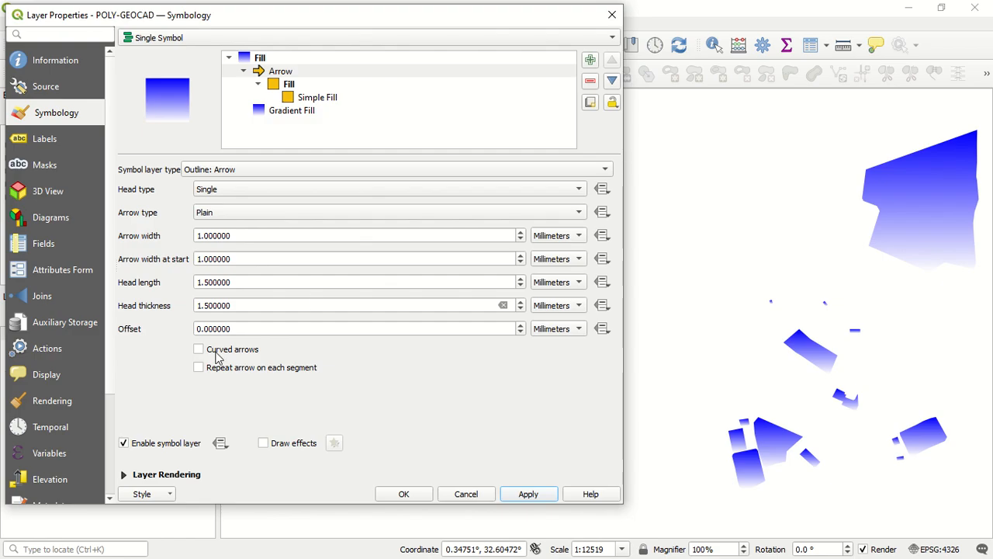
Apply straight arrows repeated on each segment, and re-enable Curved arrows for the outline and apply again
left_click(199, 367)
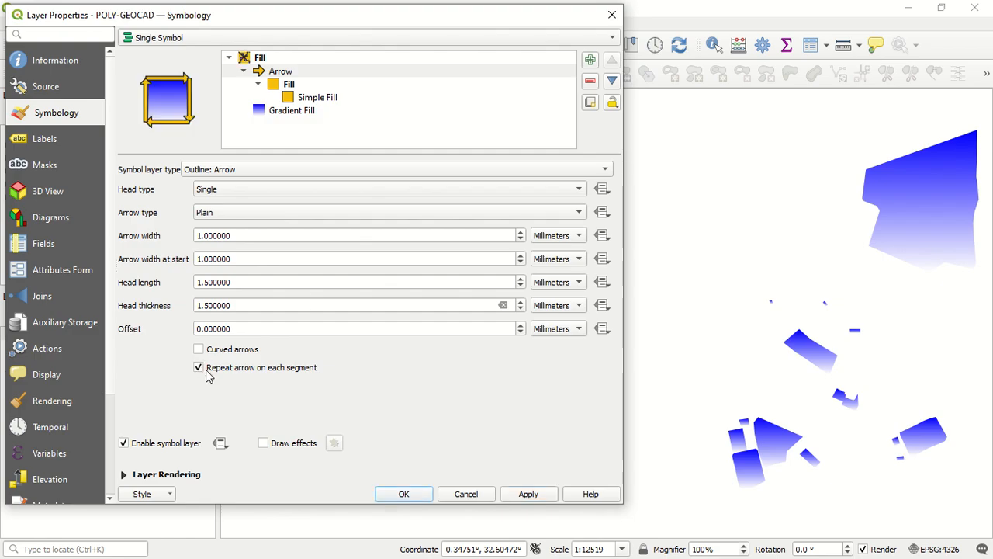
left_click(524, 494)
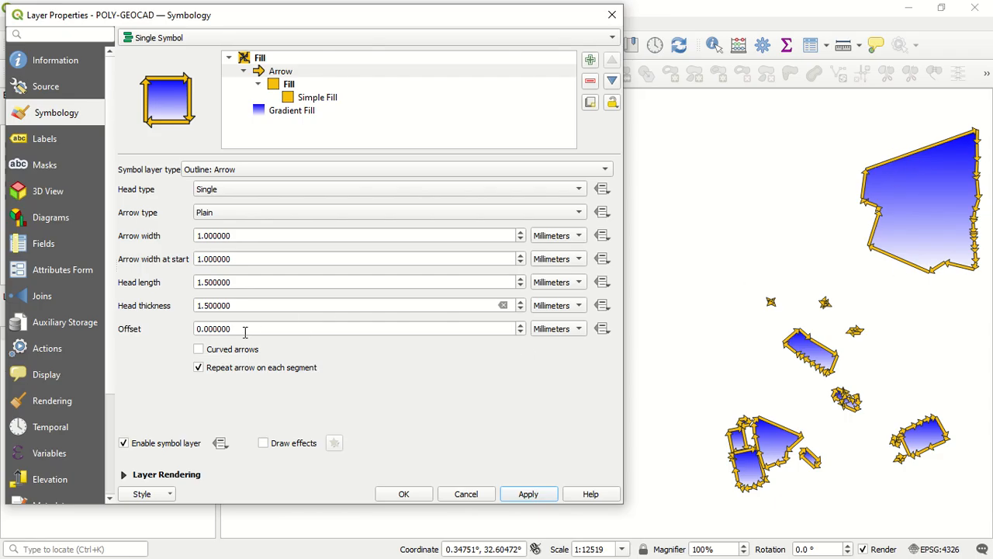
left_click(198, 350)
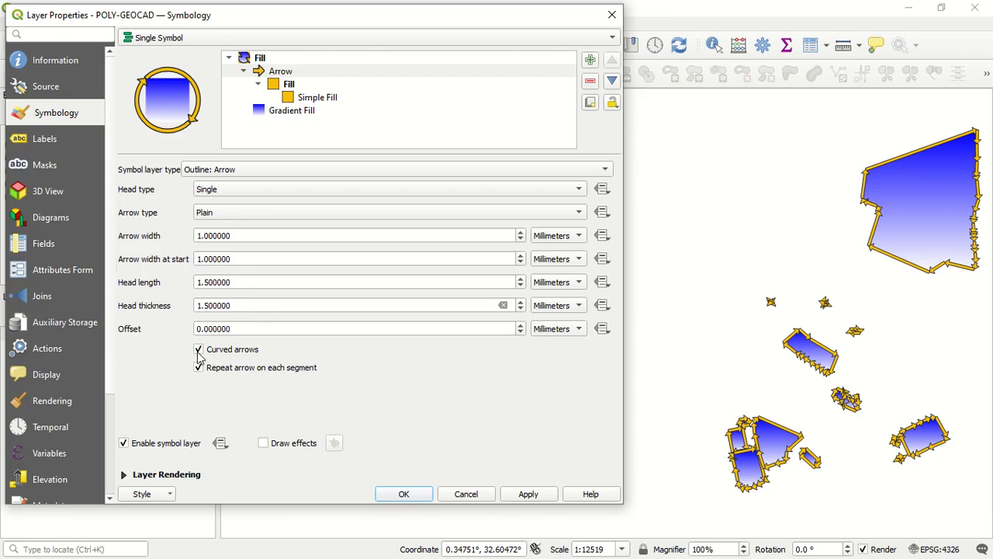
left_click(528, 494)
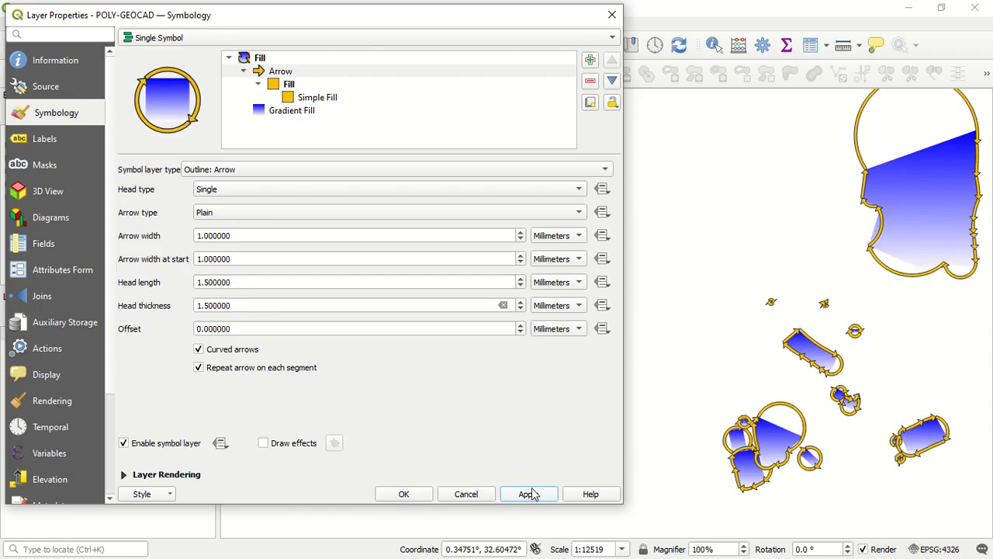
Change the arrow symbol layer to Outline: Filled Line and apply it to the layer
left_click(446, 169)
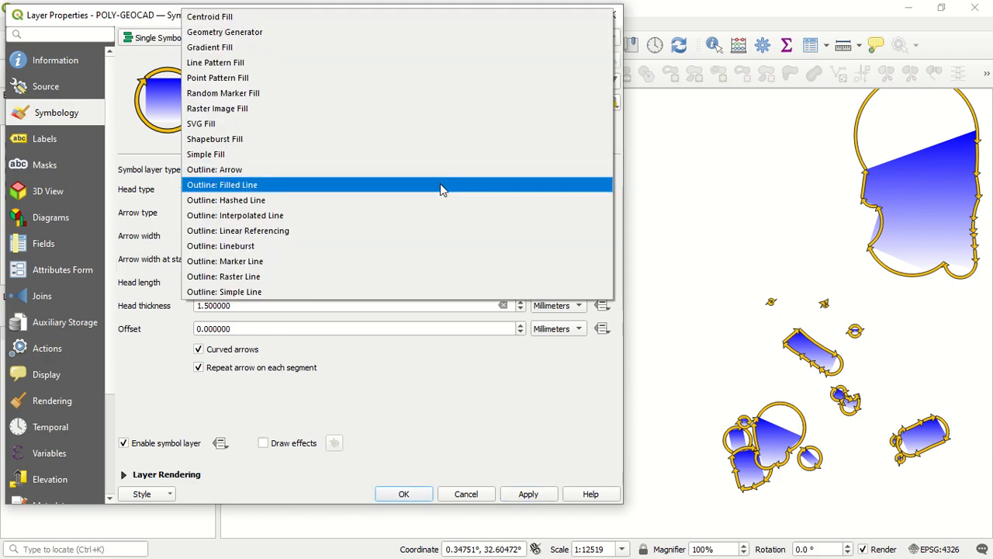
left_click(439, 184)
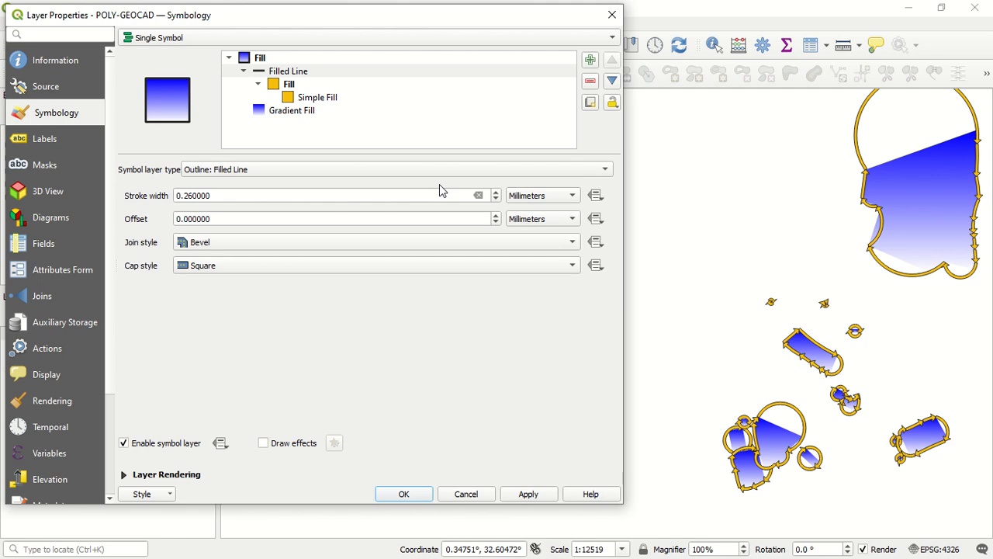
left_click(526, 494)
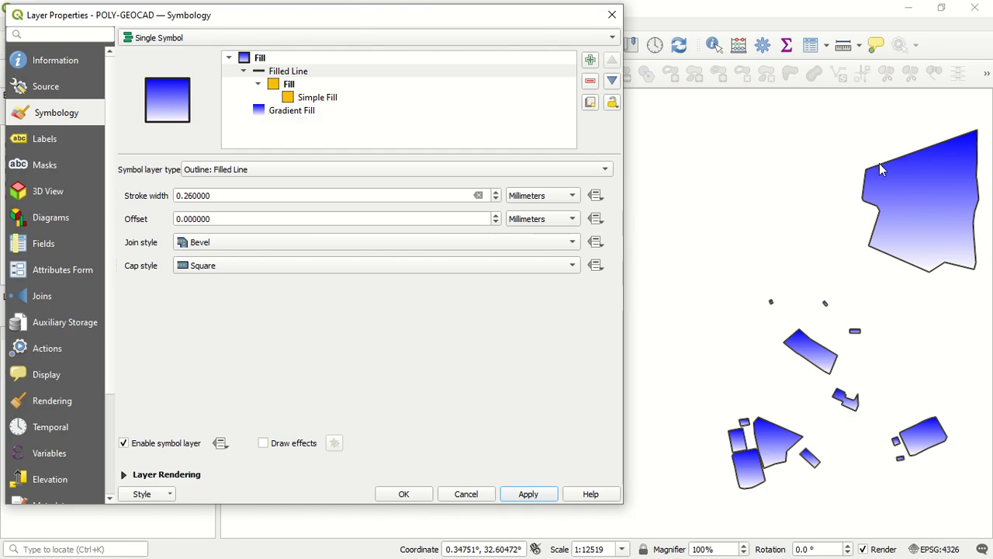
Change the symbol layer type to Outline: Hashed Line, apply it and look through its hash settings
left_click(561, 169)
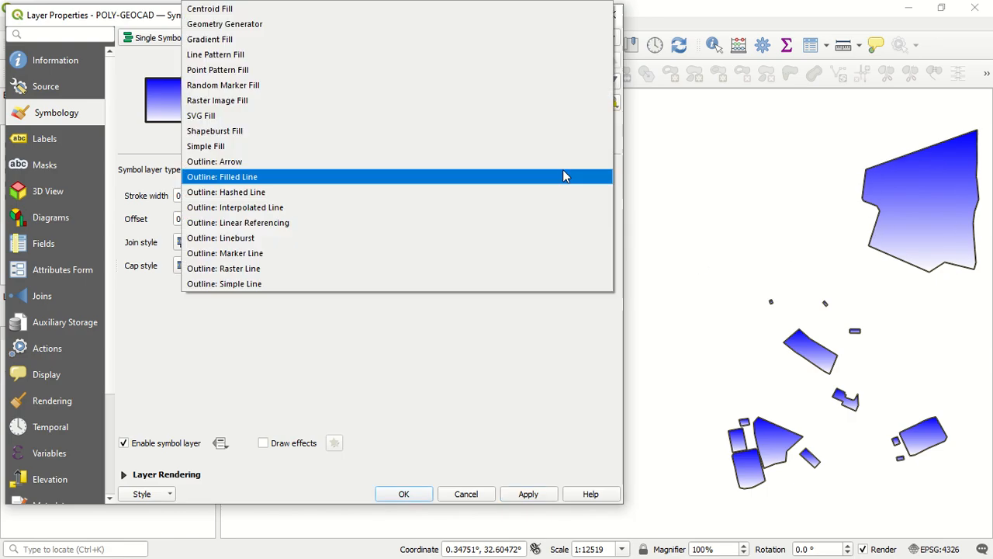
left_click(422, 193)
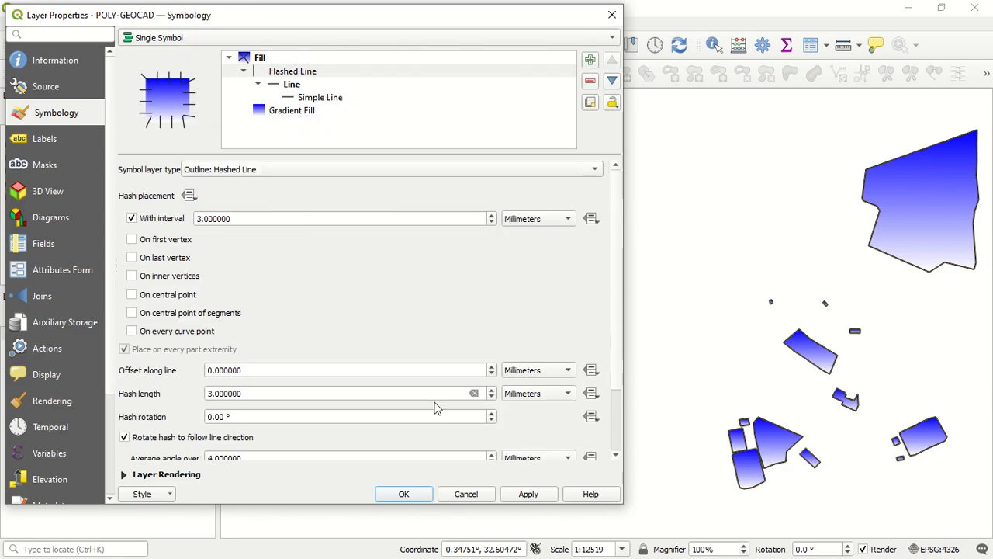
left_click(536, 493)
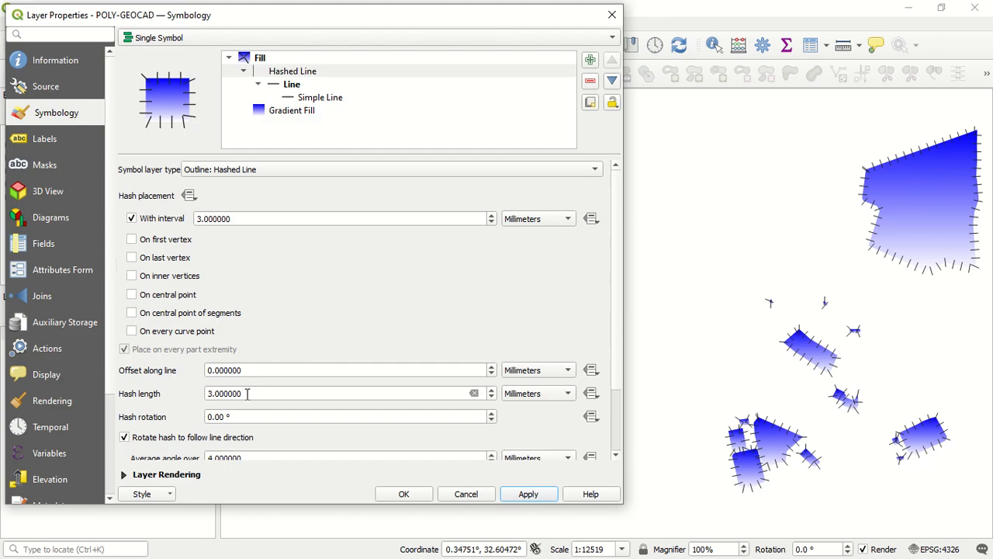
scroll(608, 304, "down", 1)
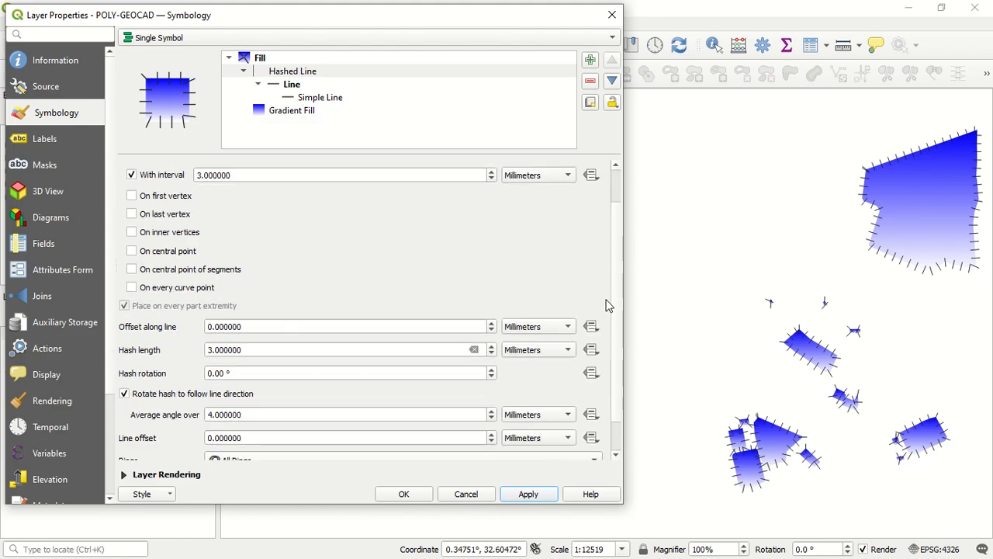
scroll(609, 308, "down", 1)
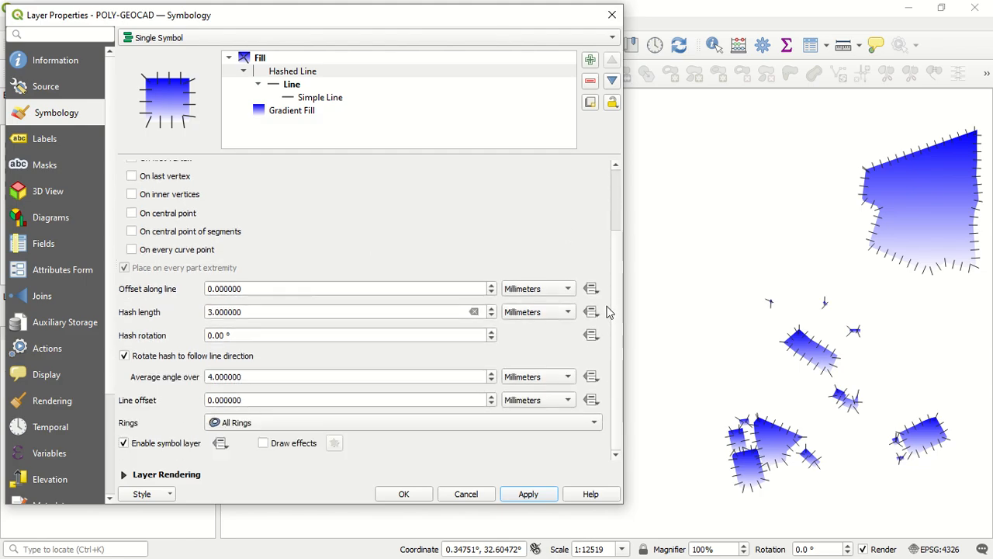
scroll(602, 299, "up", 2)
Switch the hashed outline through the Interpolated Line, Linear Referencing and Lineburst outline types without applying them
left_click(434, 176)
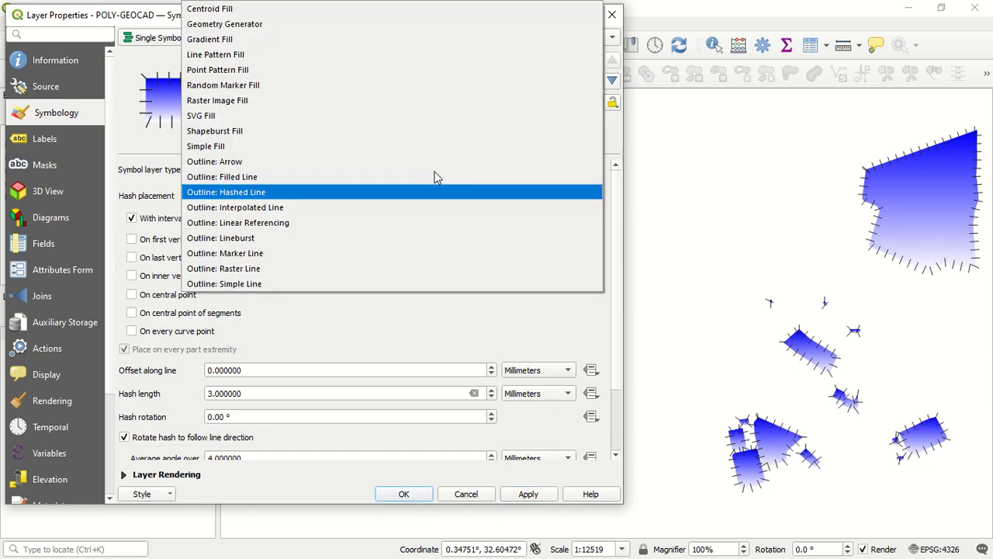
left_click(391, 209)
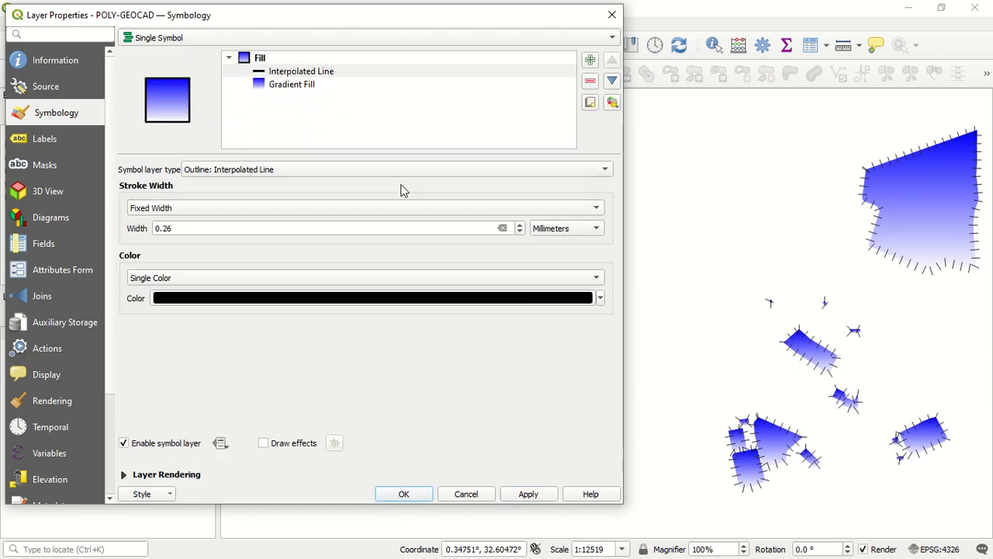
left_click(419, 169)
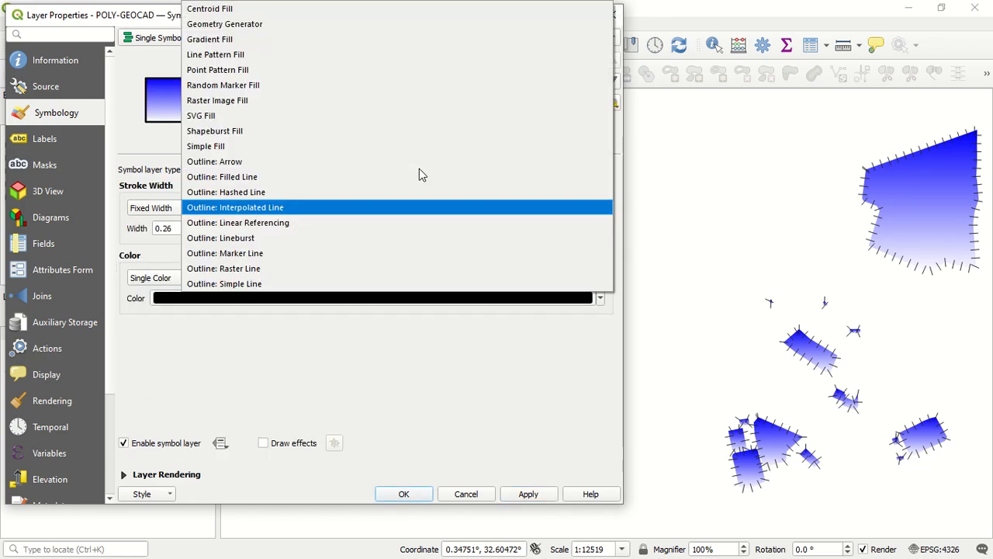
left_click(390, 222)
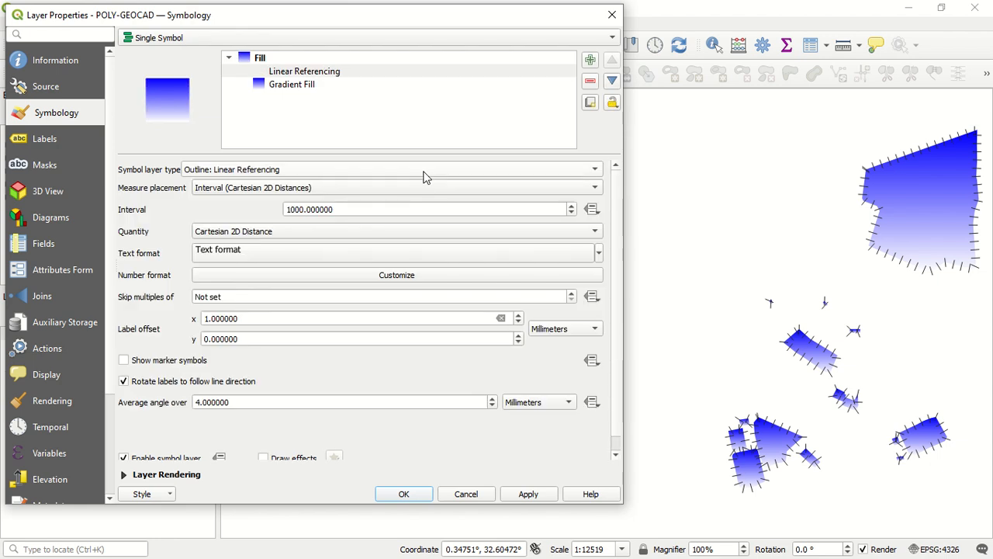
left_click(423, 177)
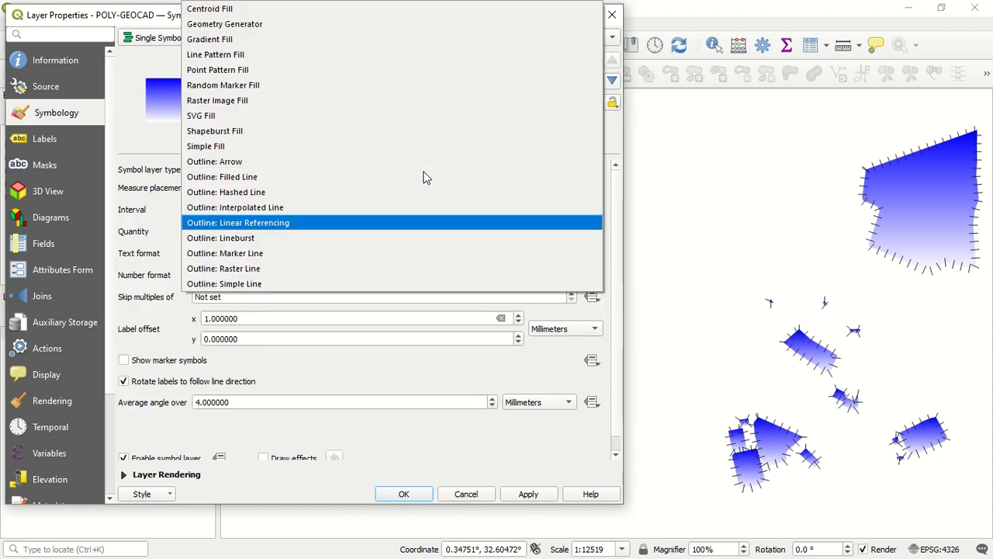
left_click(384, 234)
Change the Lineburst symbol layer to Outline: Marker Line and apply it to the layer
left_click(421, 171)
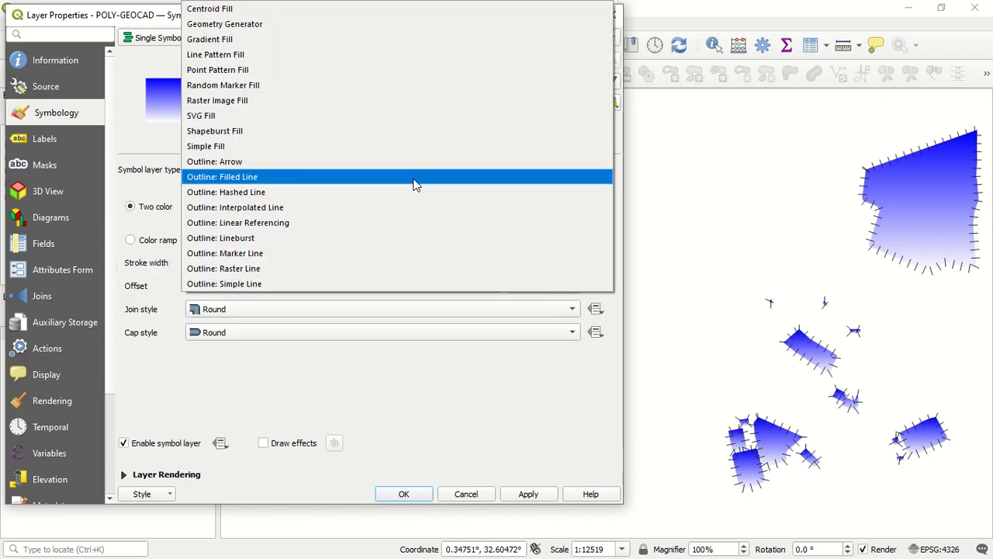
left_click(389, 254)
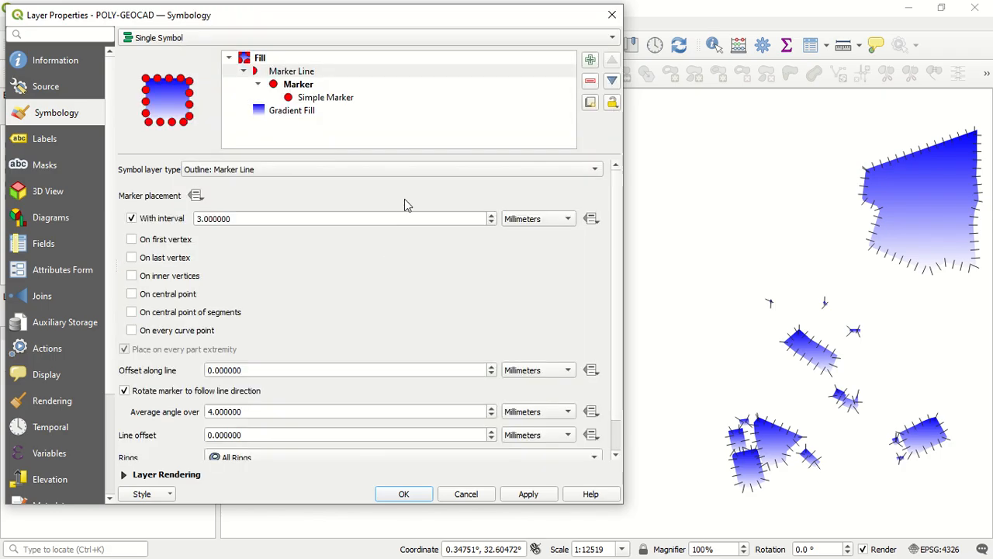
left_click(529, 495)
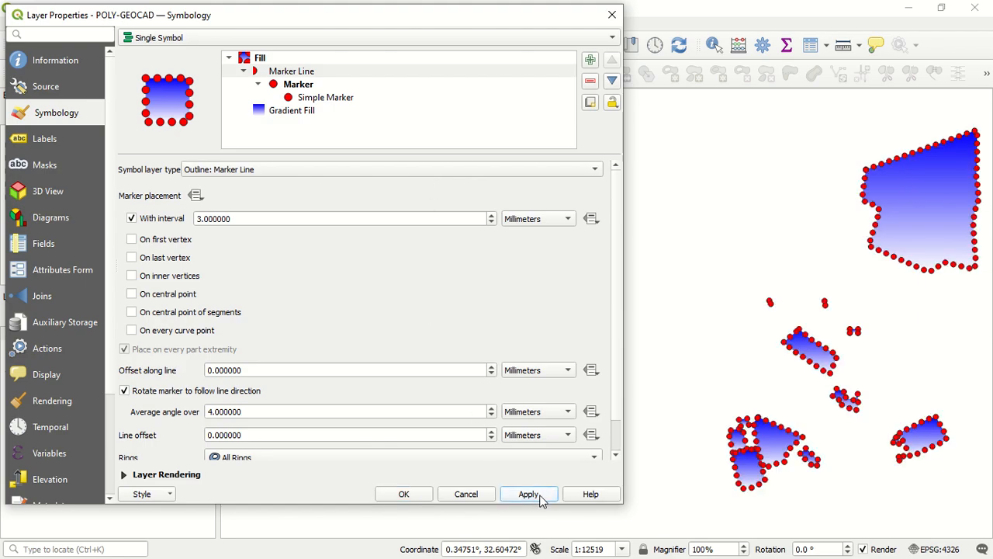
Check the Gradient Fill and Marker Line symbol layers and change the Marker Line to Simple Fill
left_click(512, 177)
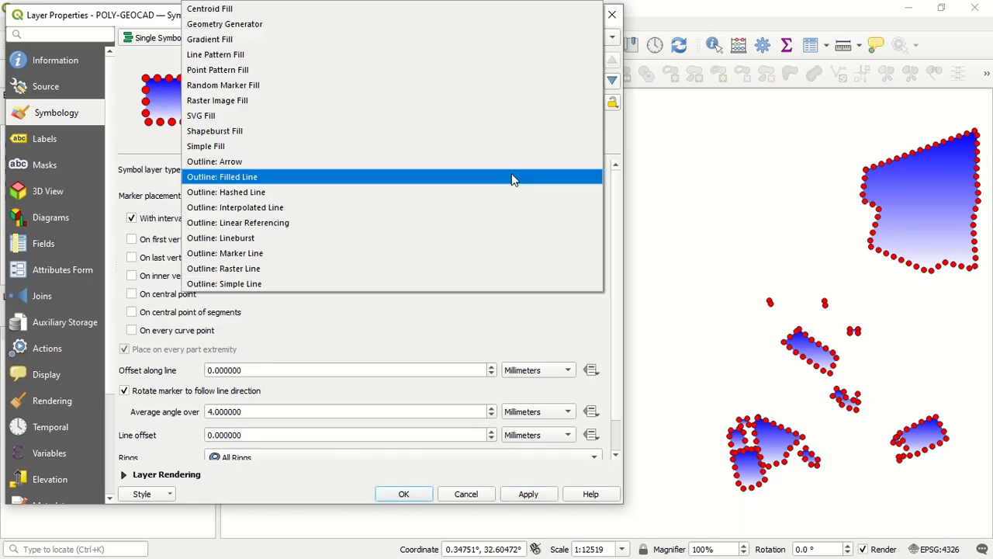
left_click(392, 324)
left_click(301, 113)
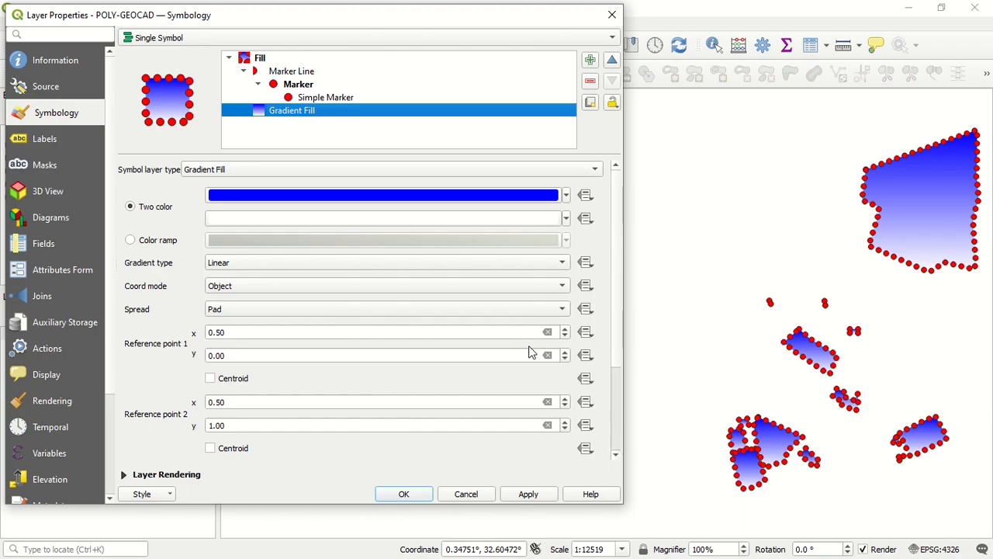
left_click(313, 72)
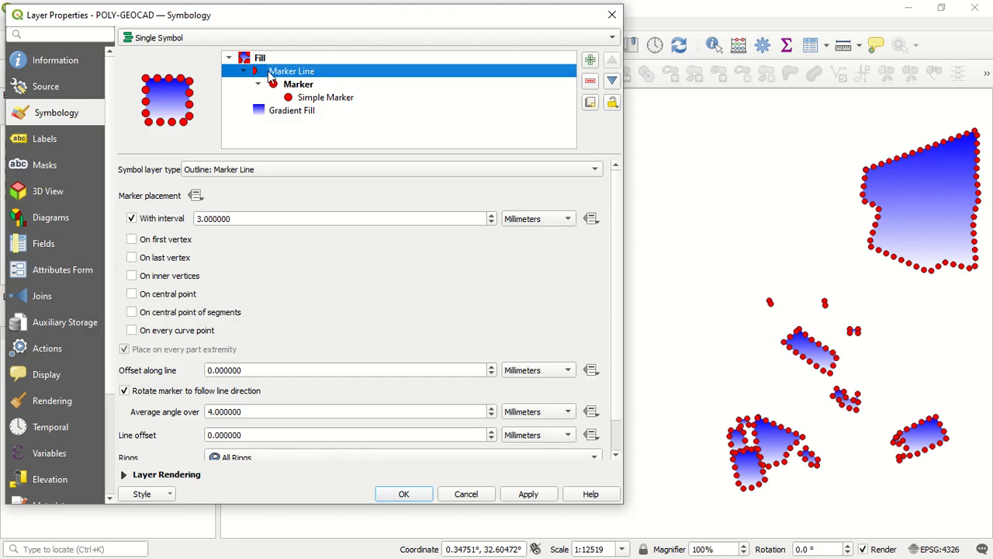
double_click(284, 74)
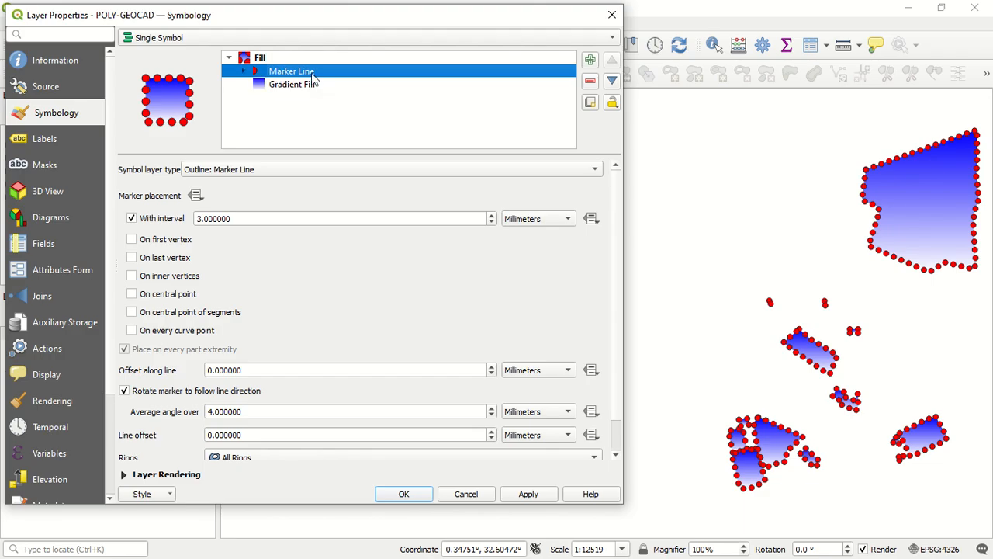
left_click(299, 171)
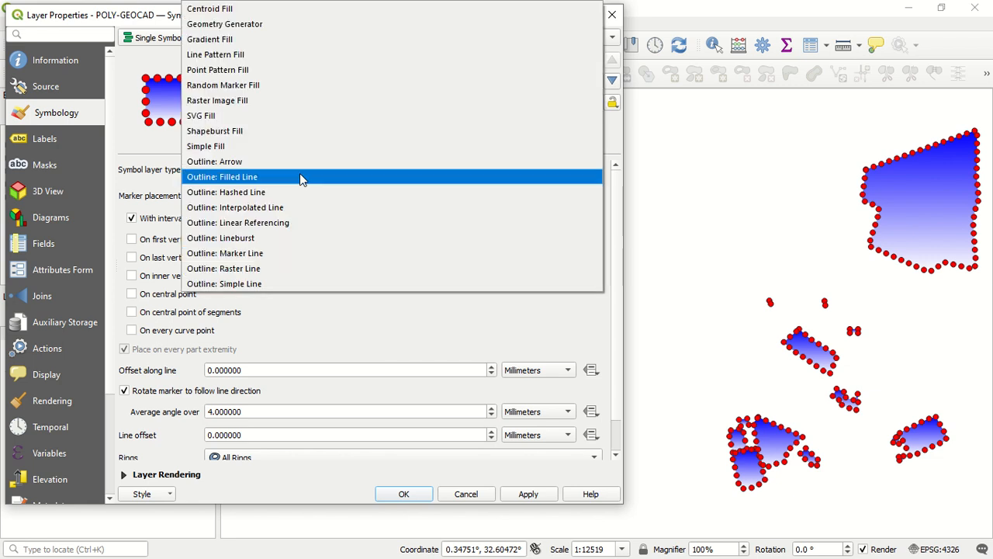
left_click(270, 146)
Remove the Gradient Fill symbol layer from the fill symbol, keeping only the Simple Fill
left_click(315, 86)
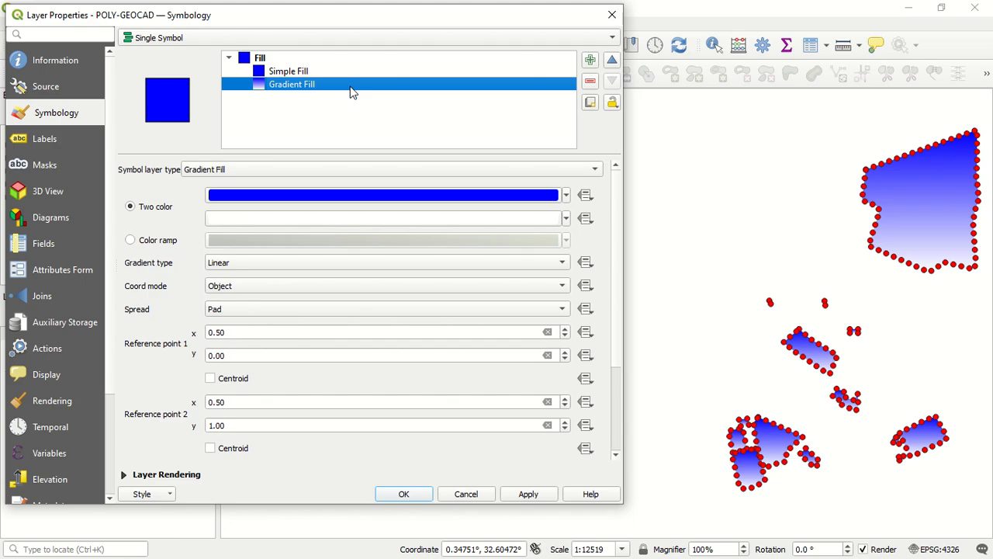
left_click(591, 87)
left_click(490, 73)
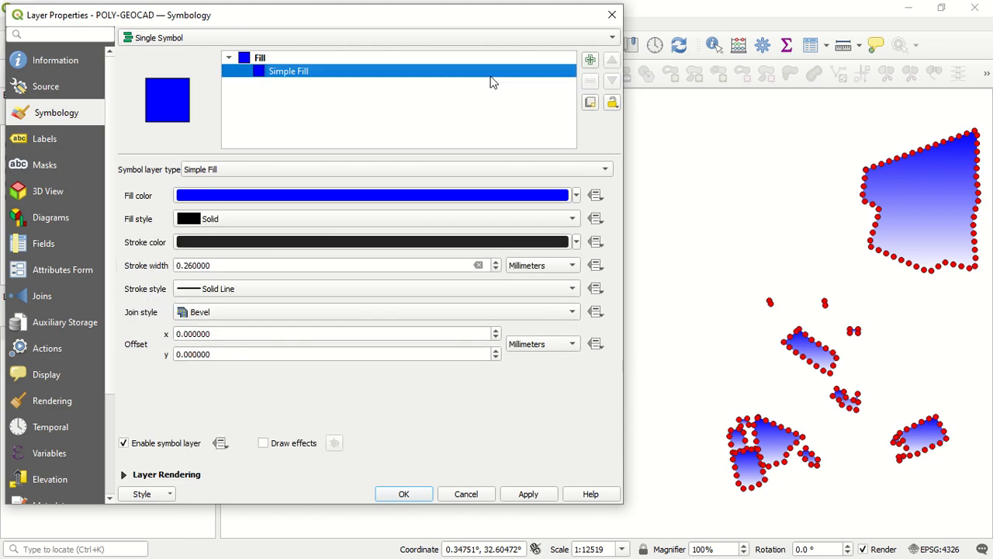
Browse the preset symbols for the whole fill and choose the hashed black X preset
left_click(463, 57)
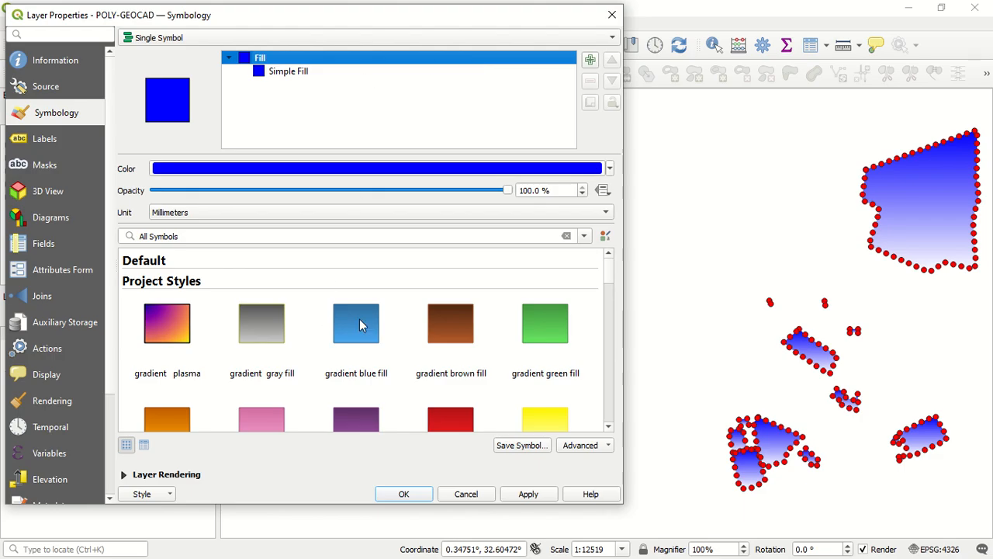
scroll(463, 309, "down", 2)
scroll(485, 350, "up", 3)
scroll(473, 346, "down", 5)
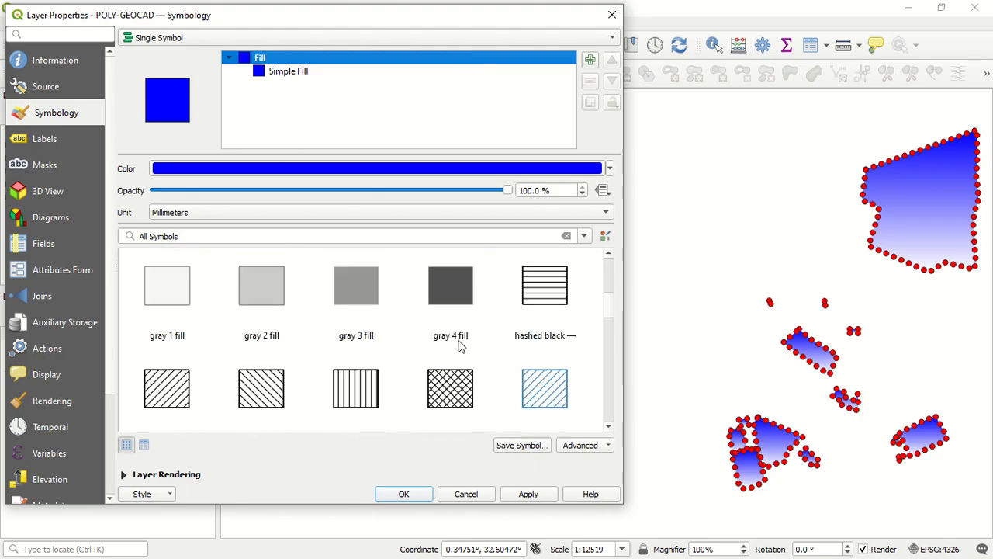
left_click(463, 397)
scroll(467, 393, "down", 1)
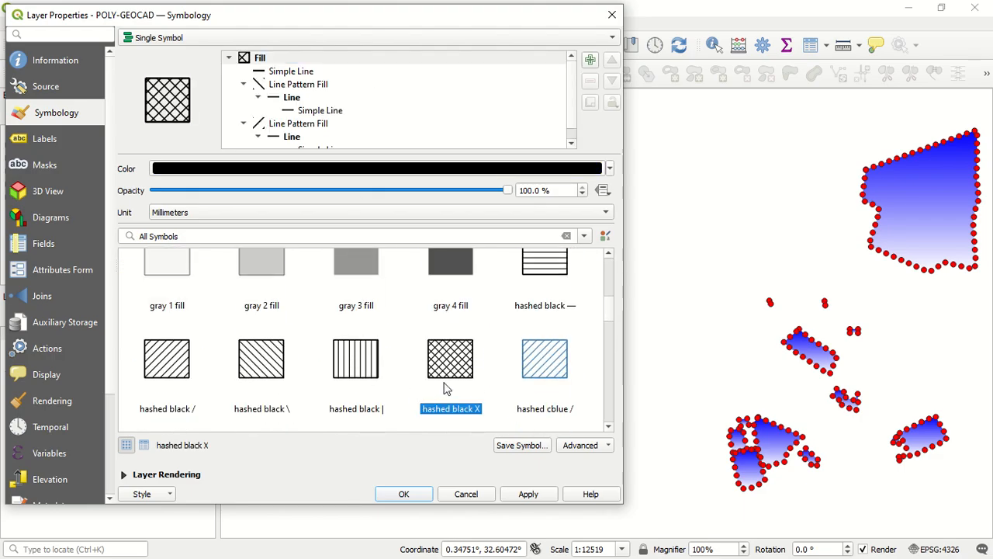
scroll(438, 357, "up", 3)
scroll(370, 175, "down", 1)
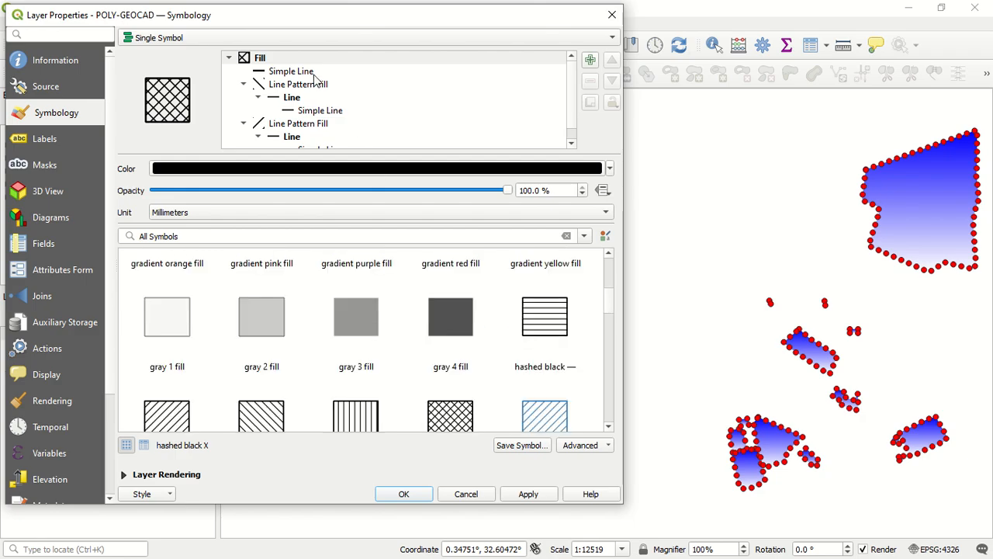
Change the outline Simple Line symbol layer to Simple Fill, check the first Line Pattern Fill, and apply the style
left_click(302, 72)
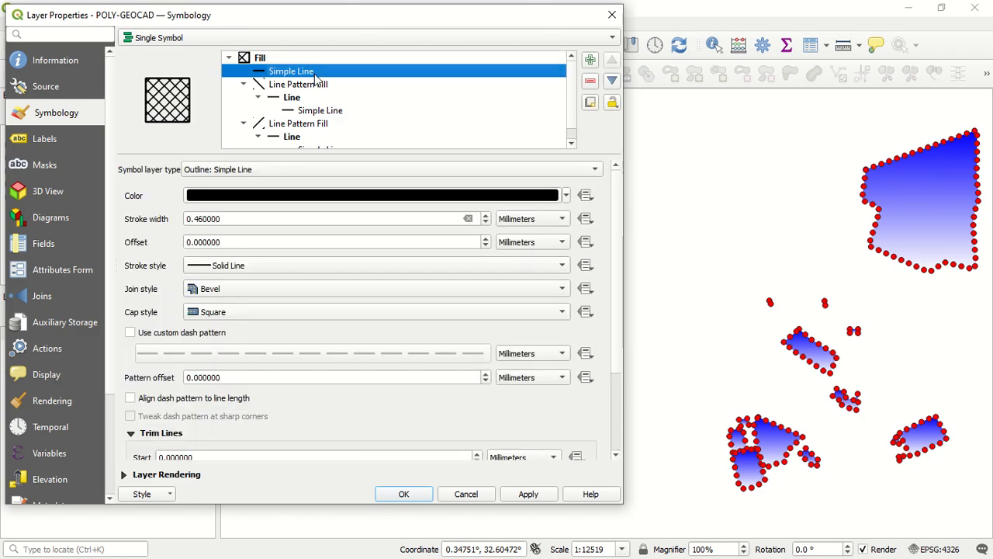
left_click(333, 169)
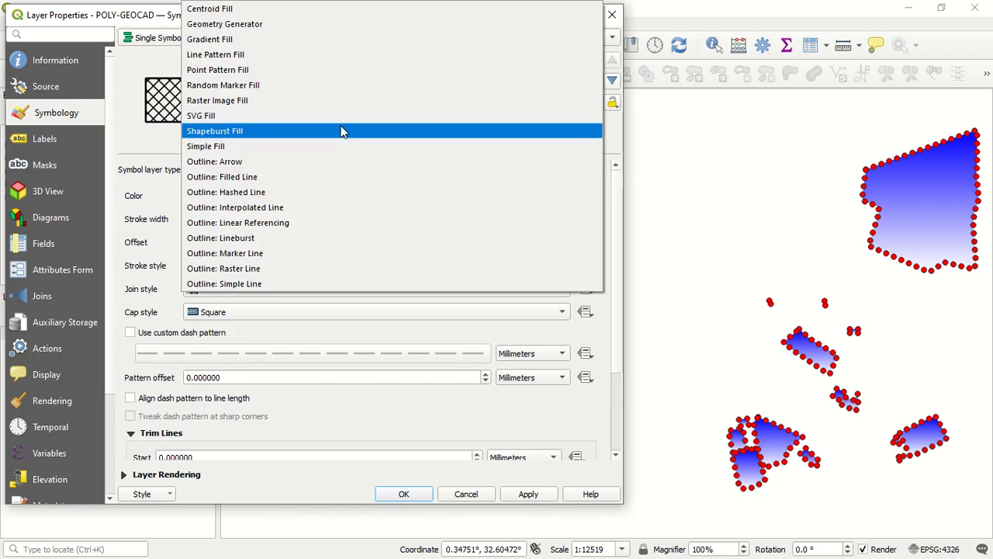
left_click(332, 147)
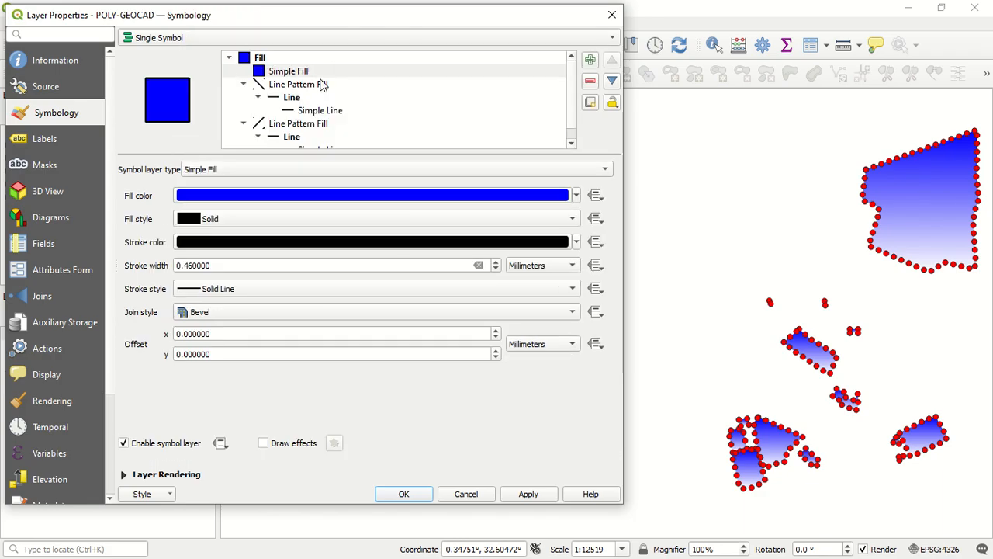
left_click(324, 85)
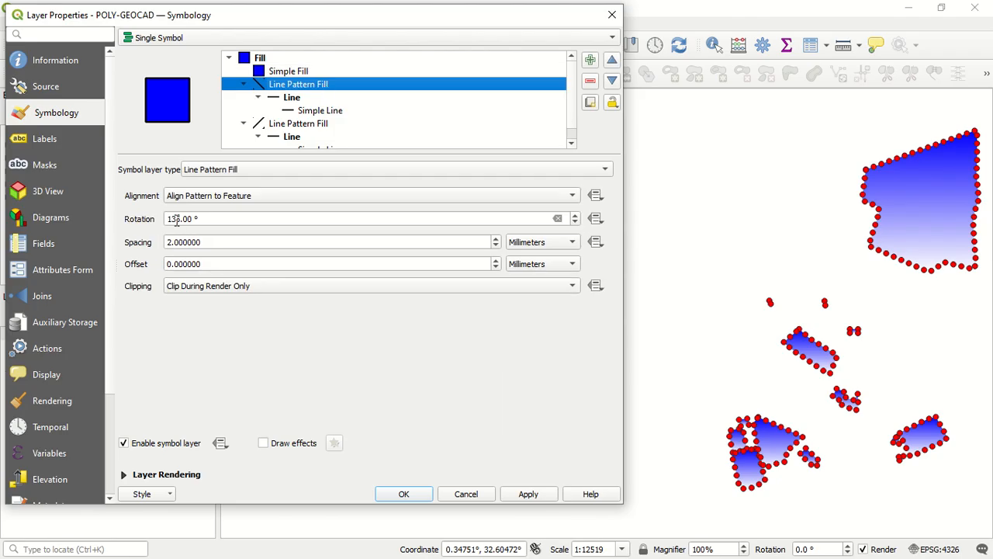
left_click(533, 494)
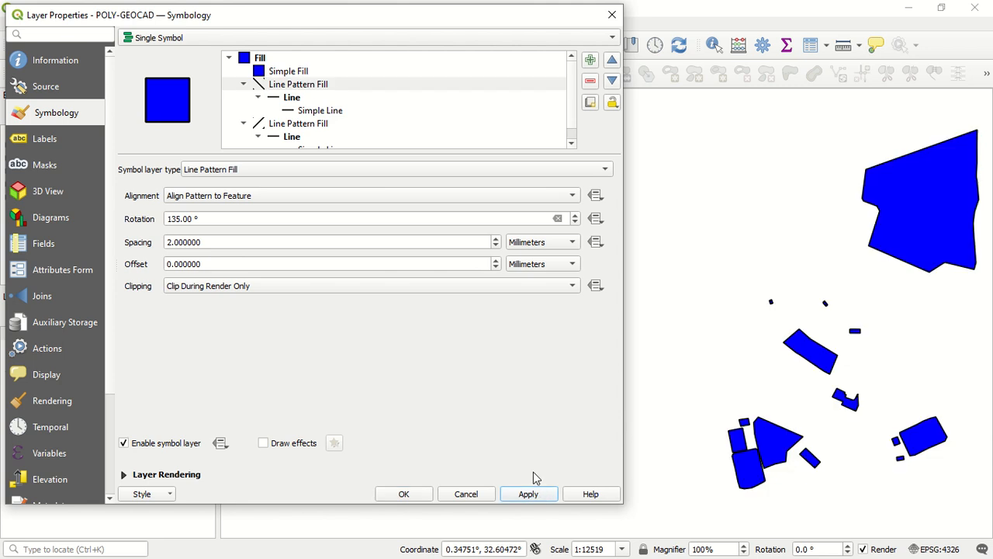
Remove the Simple Fill symbol layer from the hashed symbol and apply the style to the map
left_click(310, 71)
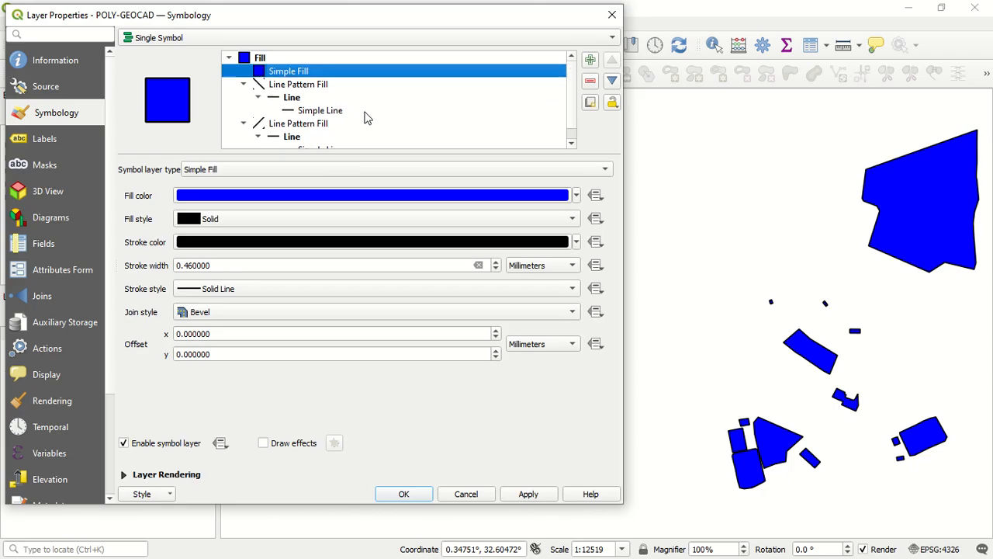
left_click(589, 81)
left_click(434, 113)
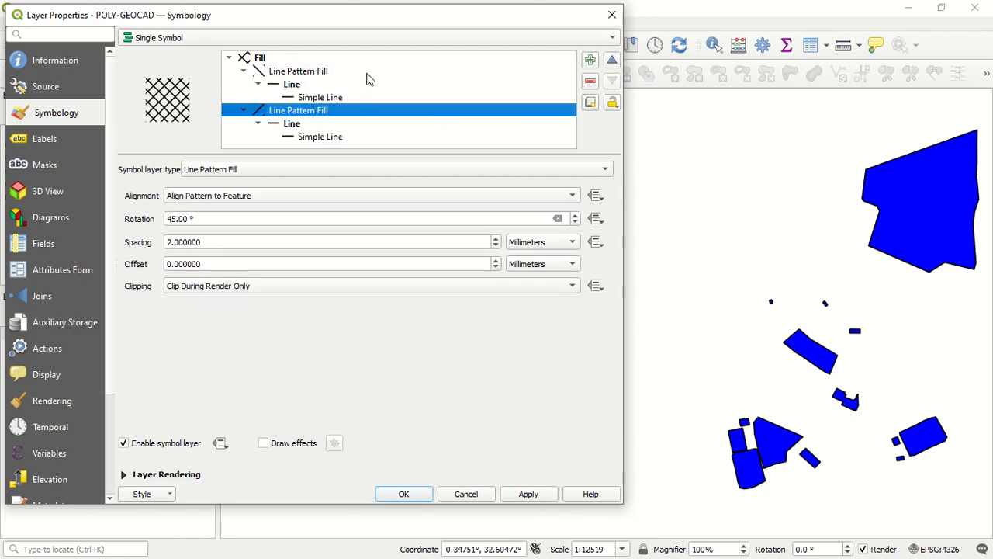
left_click(527, 494)
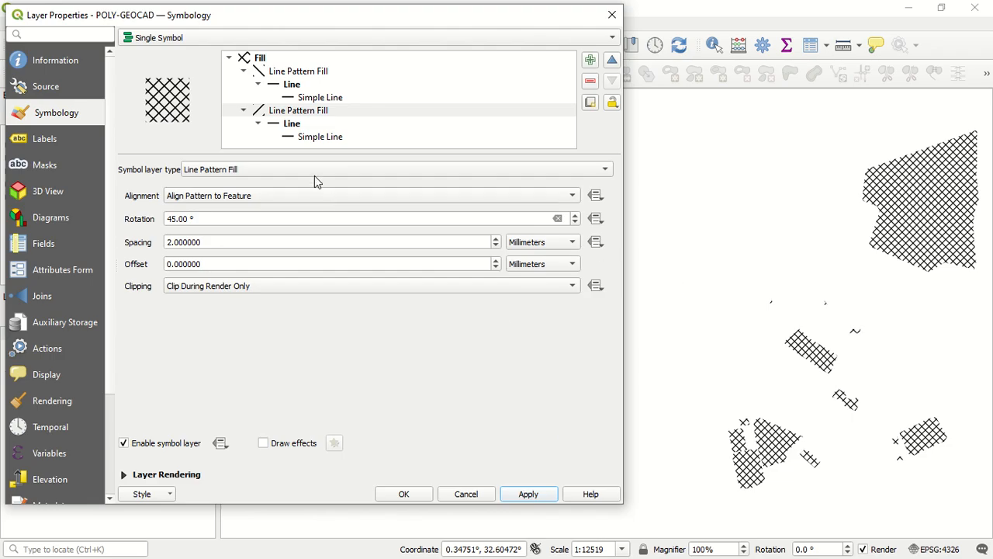
Add a Simple Fill symbol layer above the first Line Pattern Fill
left_click(474, 145)
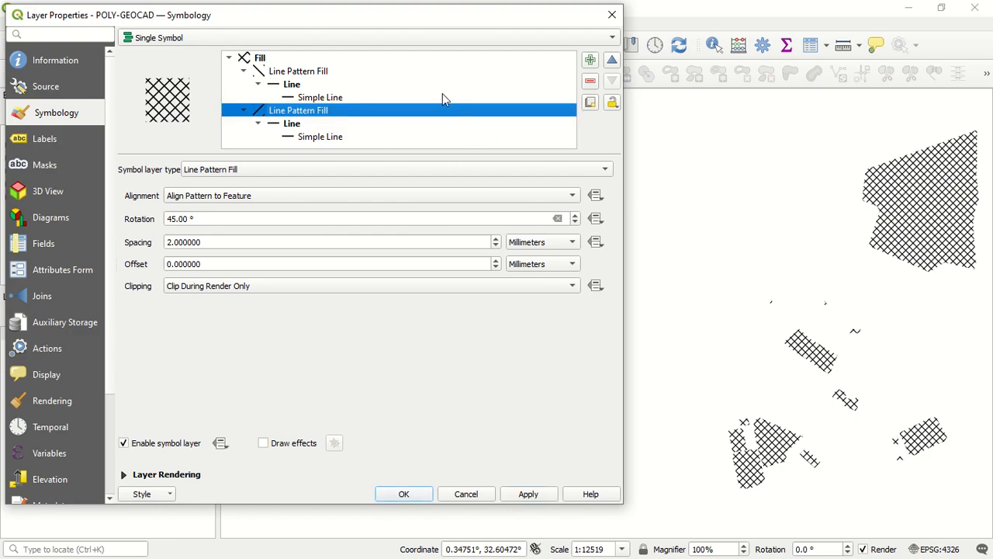
left_click(453, 73)
left_click(590, 60)
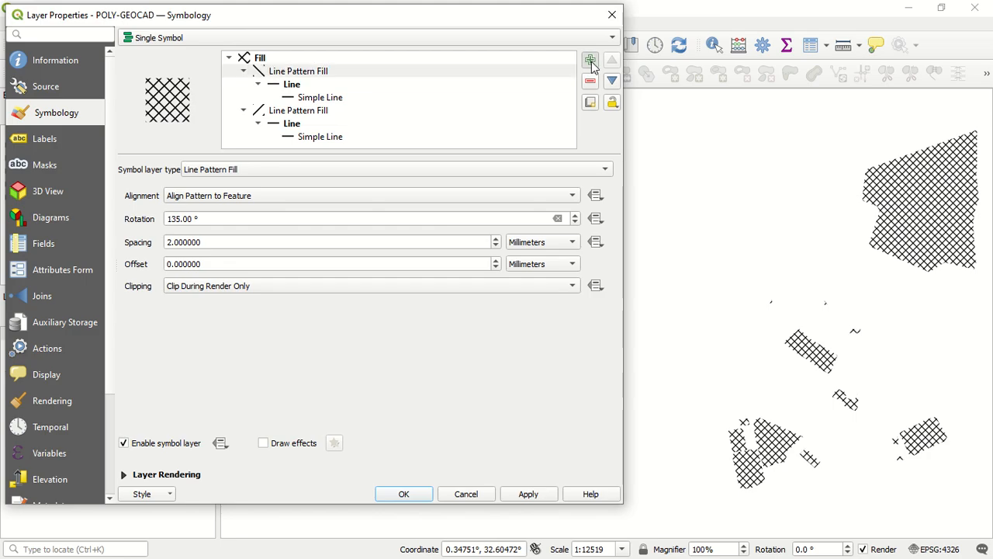
left_click(427, 73)
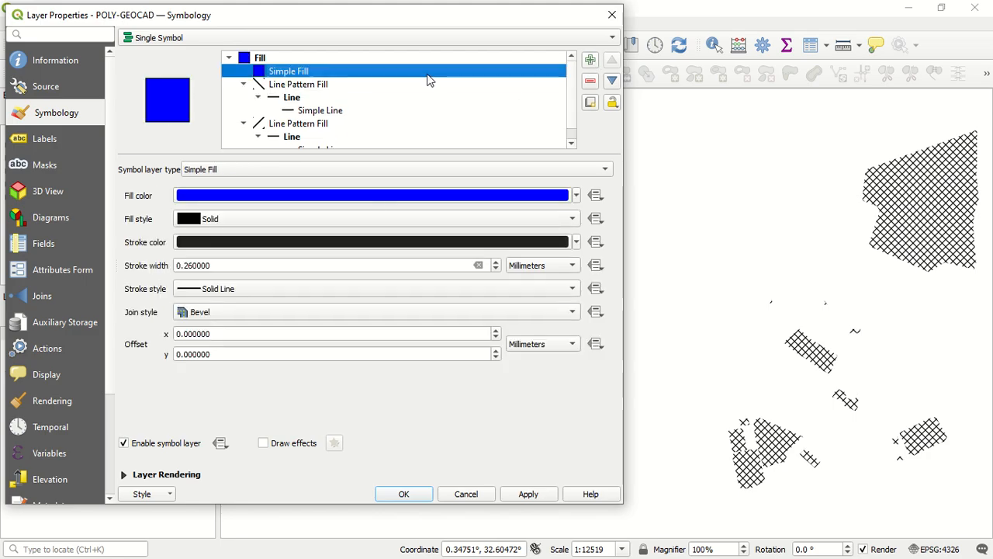
Try the Line Pattern Fill type on the added symbol layer and return it to Simple Fill
left_click(392, 170)
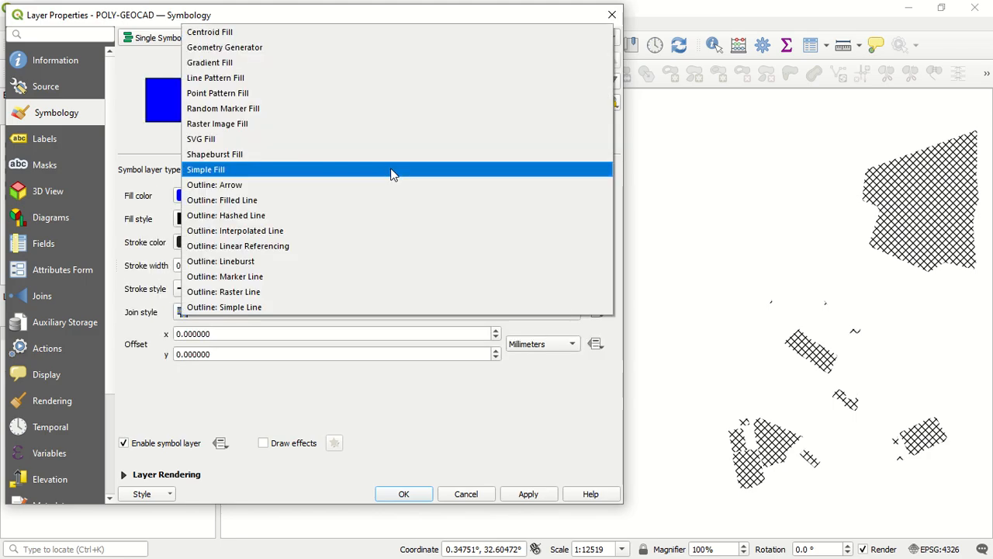
left_click(324, 77)
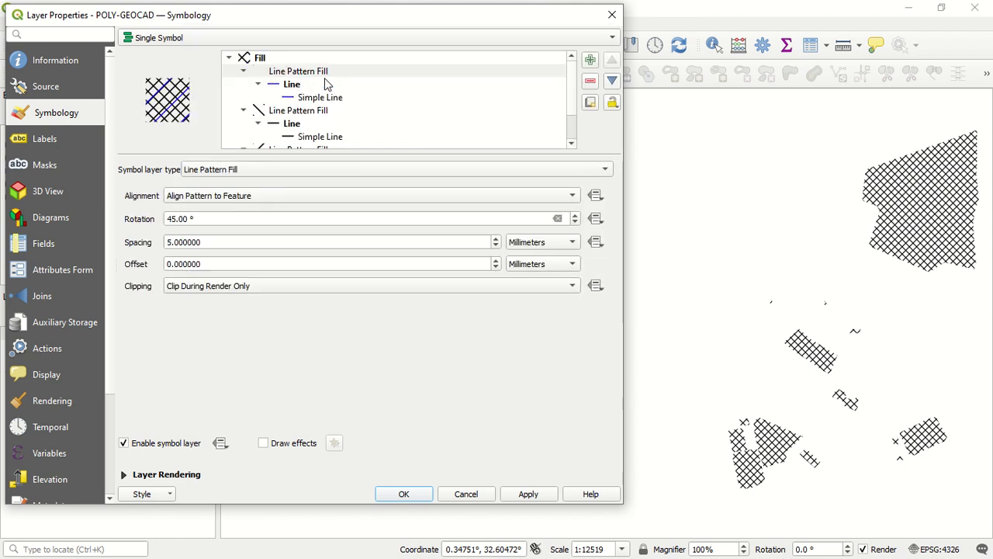
left_click(327, 166)
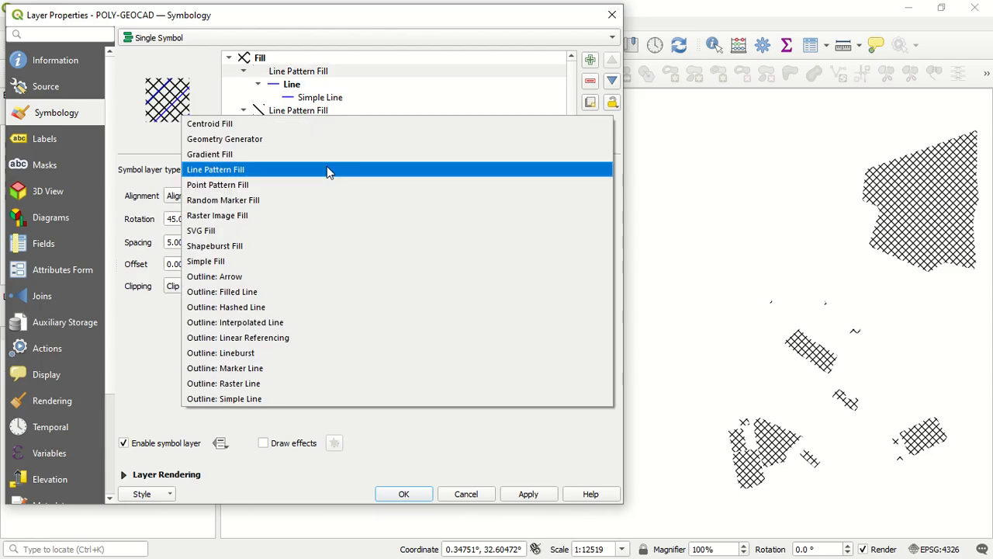
left_click(302, 262)
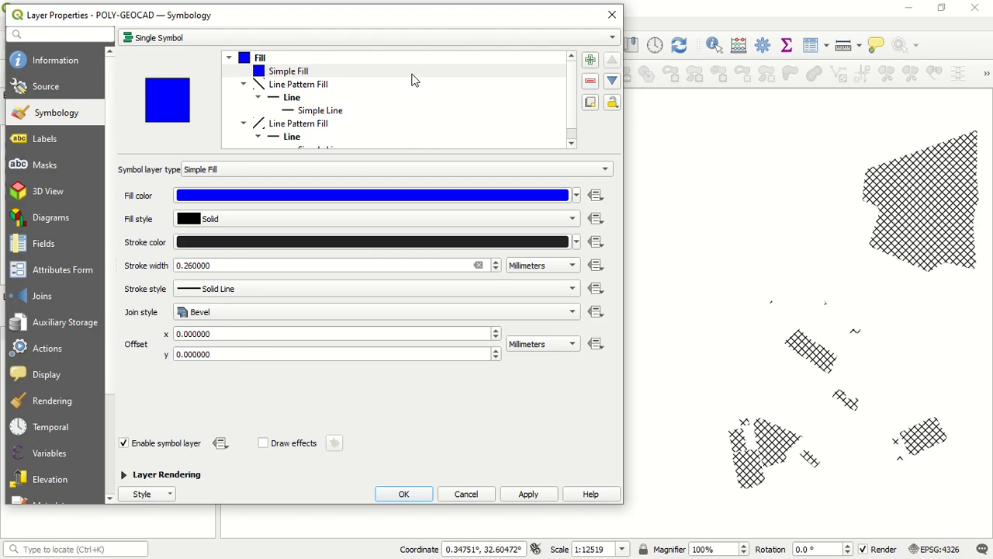
Move the Simple Fill symbol layer below both Line Pattern Fills and apply the style
left_click(512, 71)
left_click(612, 82)
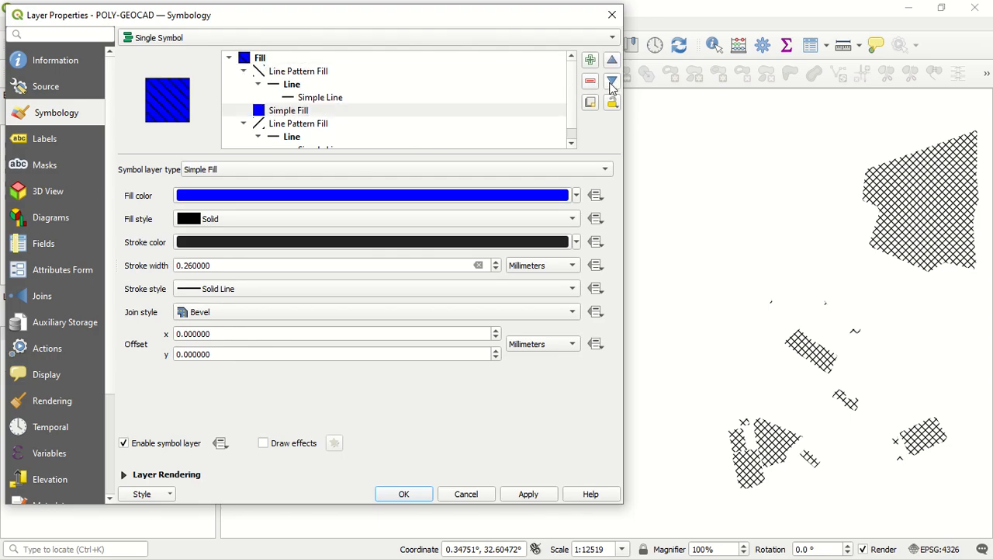
left_click(611, 82)
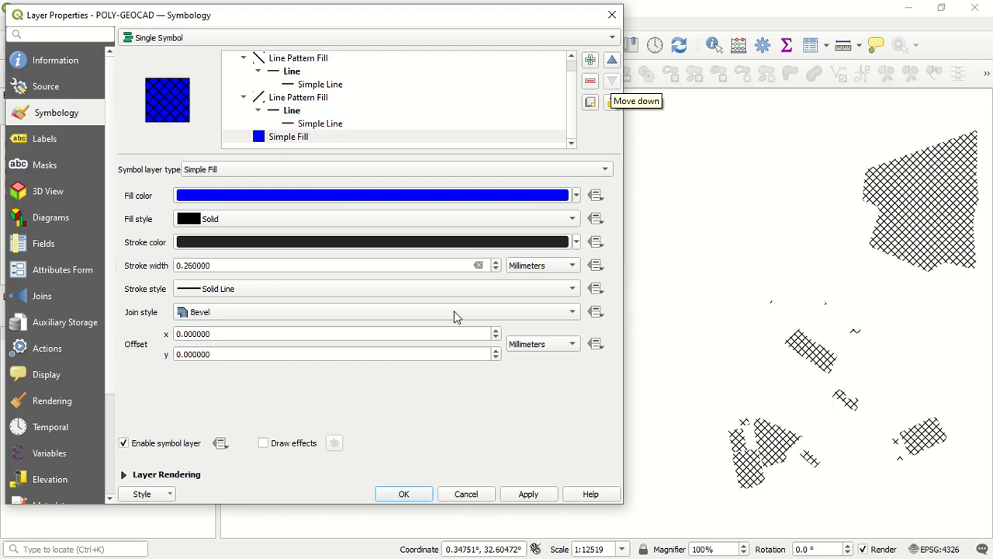
left_click(531, 492)
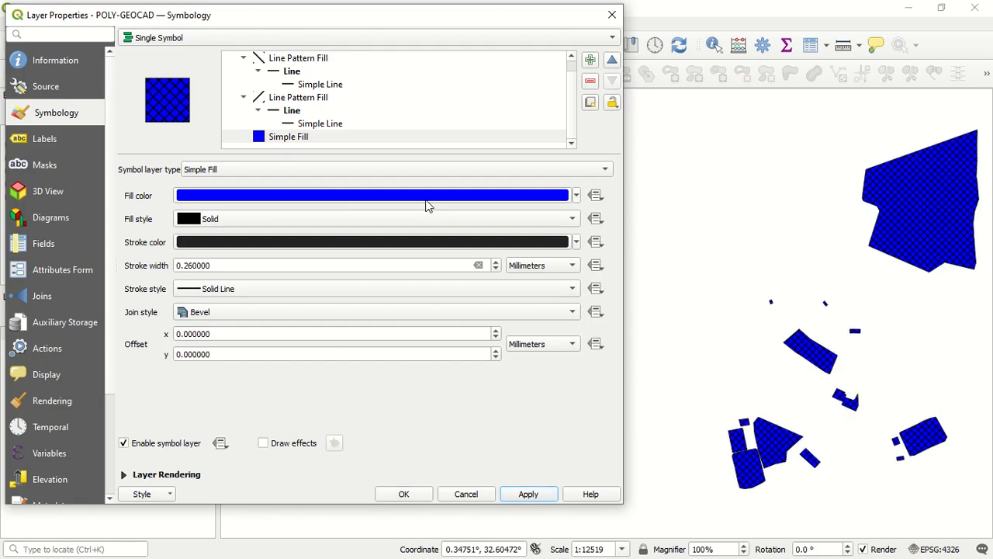
Set the Simple Fill's fill color to white (#ffffff) and apply it to the layer
left_click(463, 196)
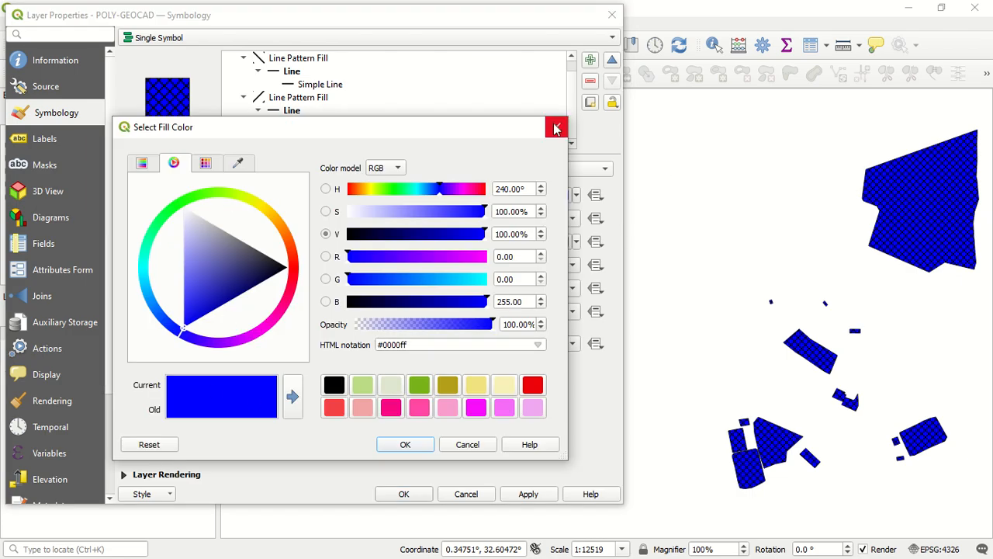
left_click_drag(215, 260, 488, 259)
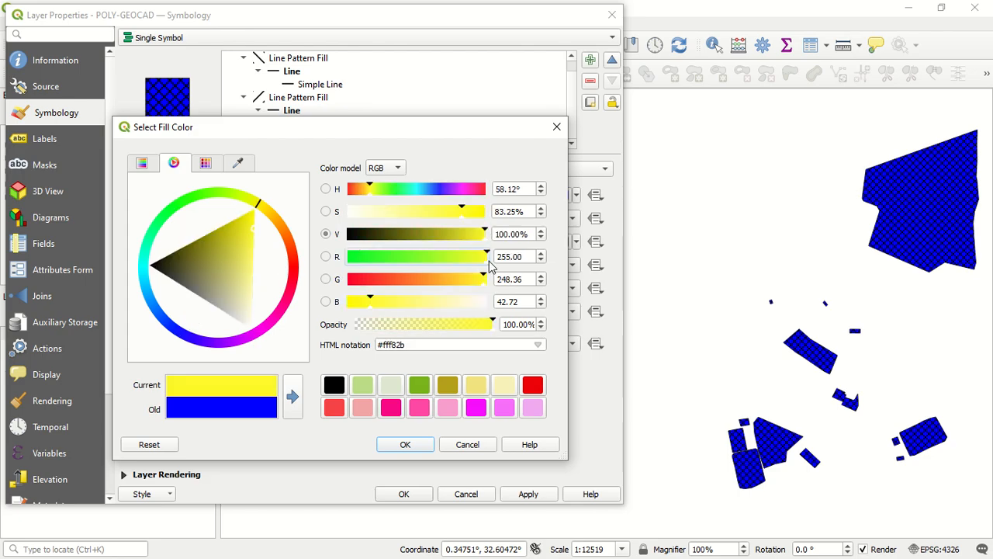
left_click_drag(477, 300, 494, 259)
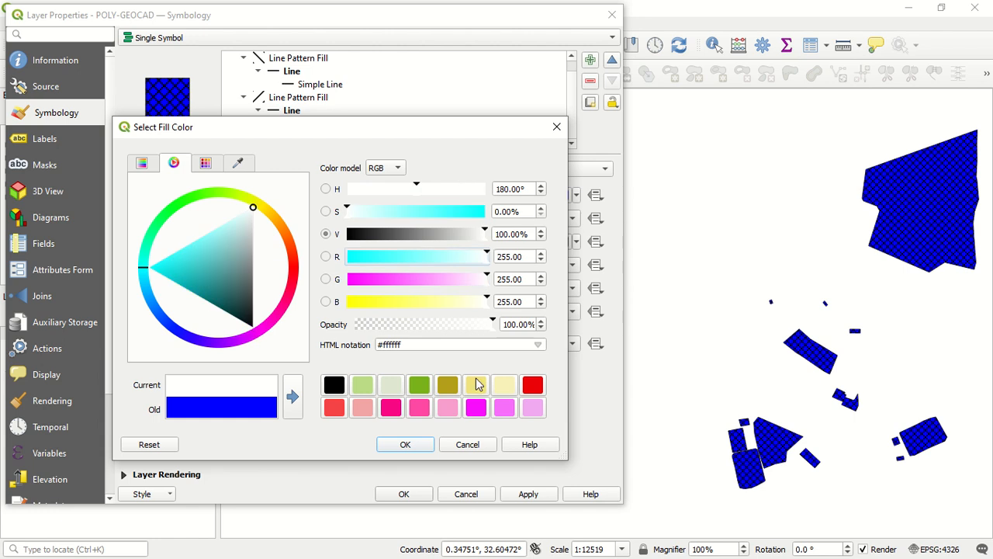
left_click(404, 446)
left_click(529, 494)
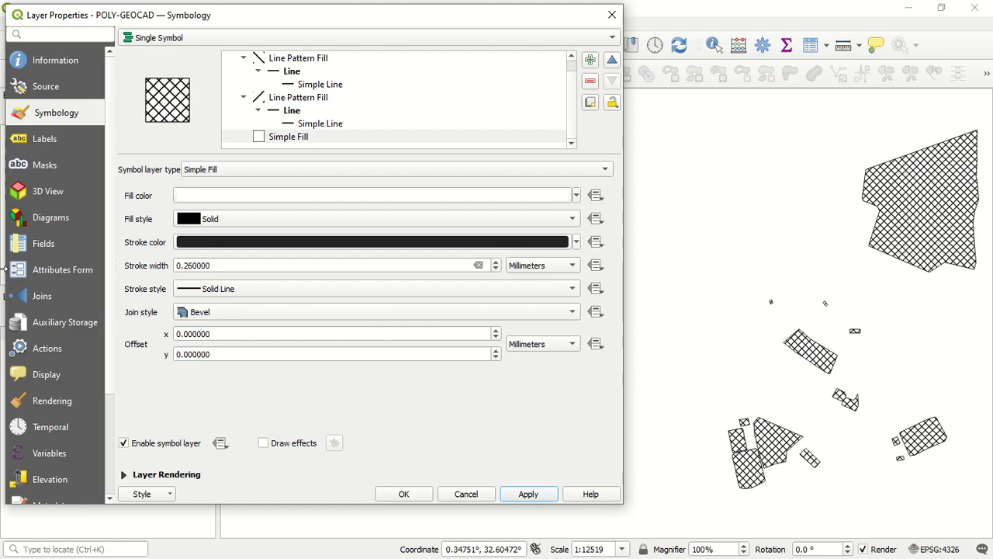
Look through the settings of both Line Pattern Fills and their Simple Line sublayers
left_click(336, 124)
left_click(322, 99)
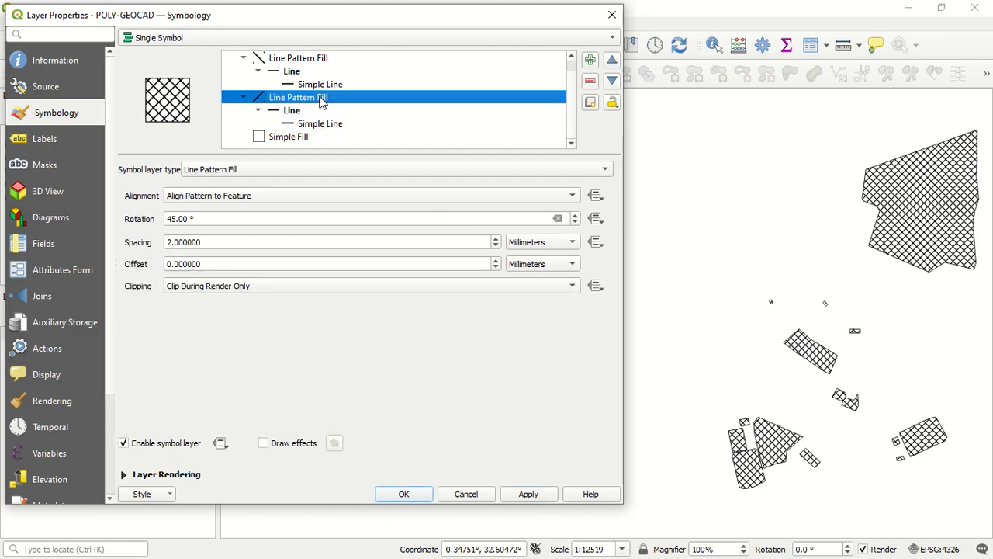
scroll(321, 89, "up", 1)
left_click(312, 73)
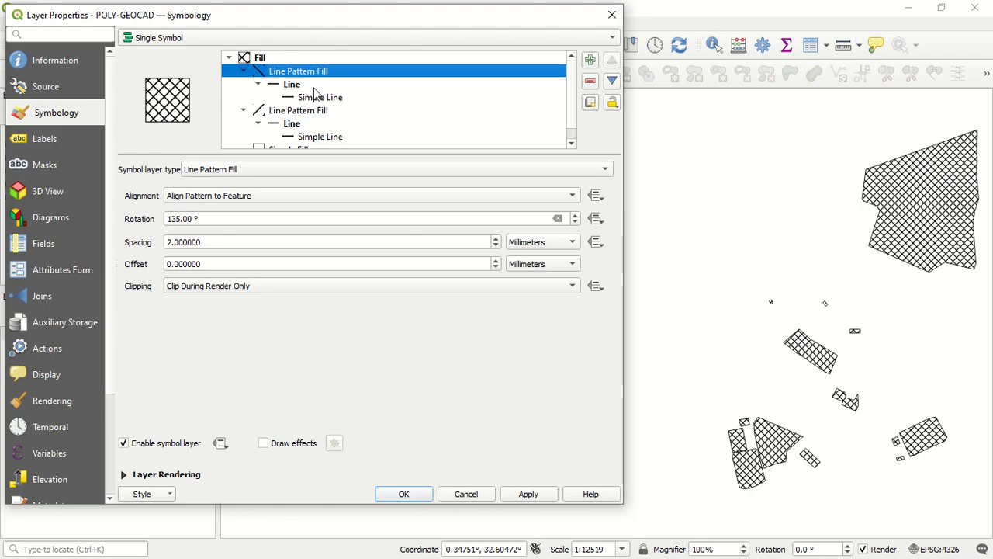
left_click(316, 98)
left_click(295, 136)
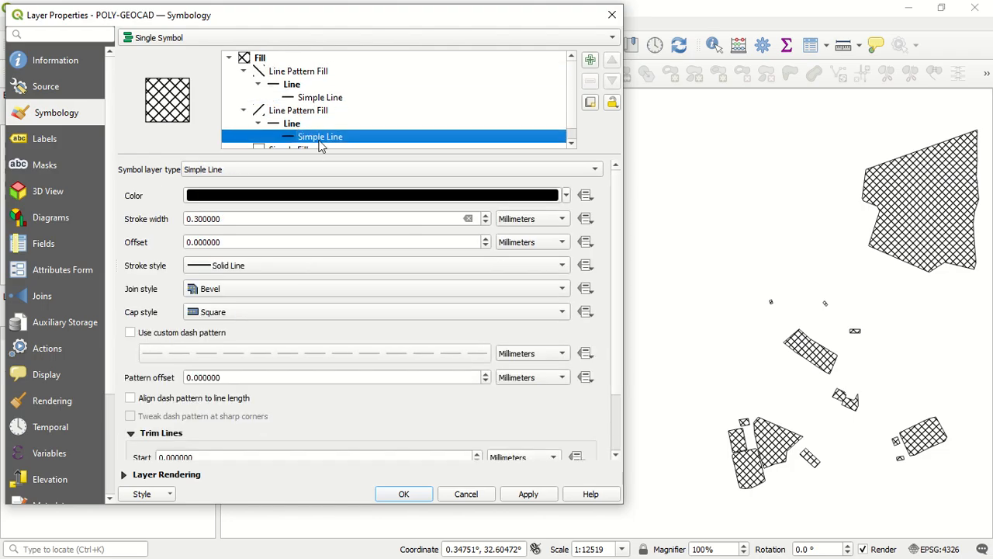
Browse the preset symbols for the whole fill and choose the outline red preset
left_click(333, 60)
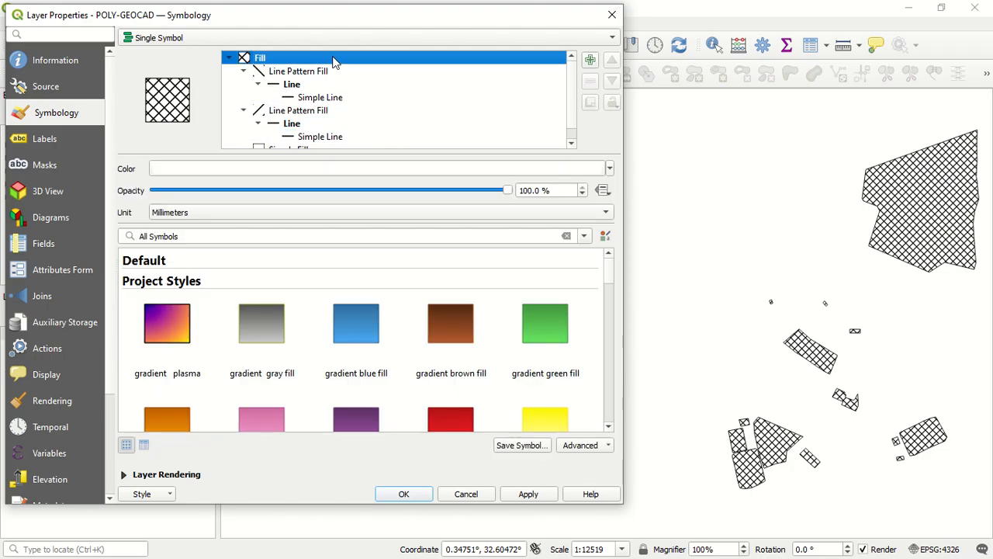
scroll(435, 318, "down", 3)
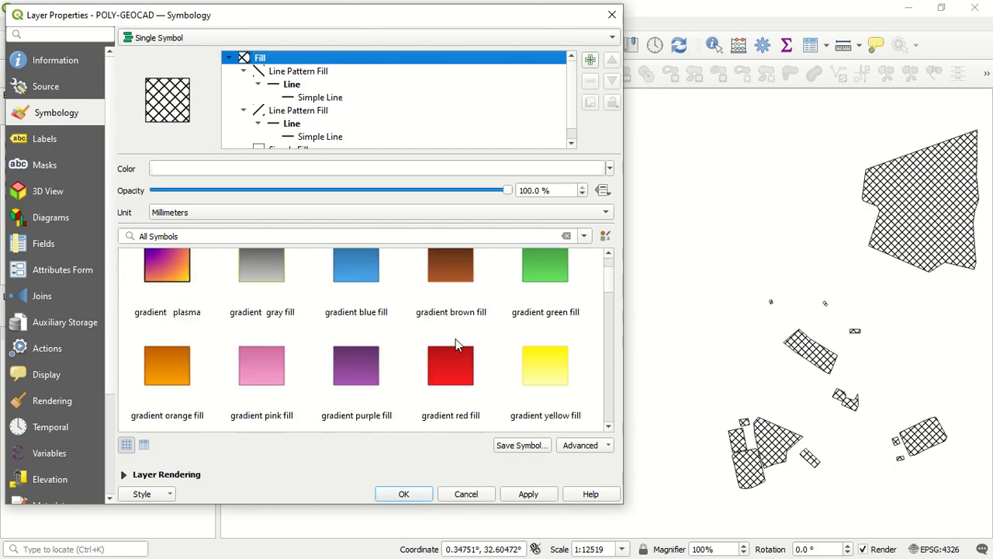
scroll(465, 349, "down", 5)
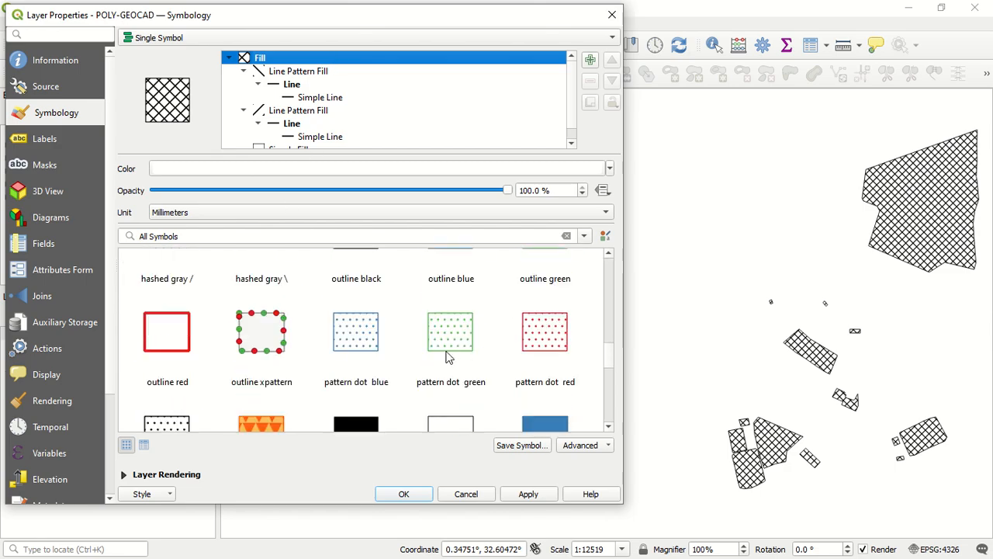
scroll(359, 367, "up", 1)
left_click(158, 329)
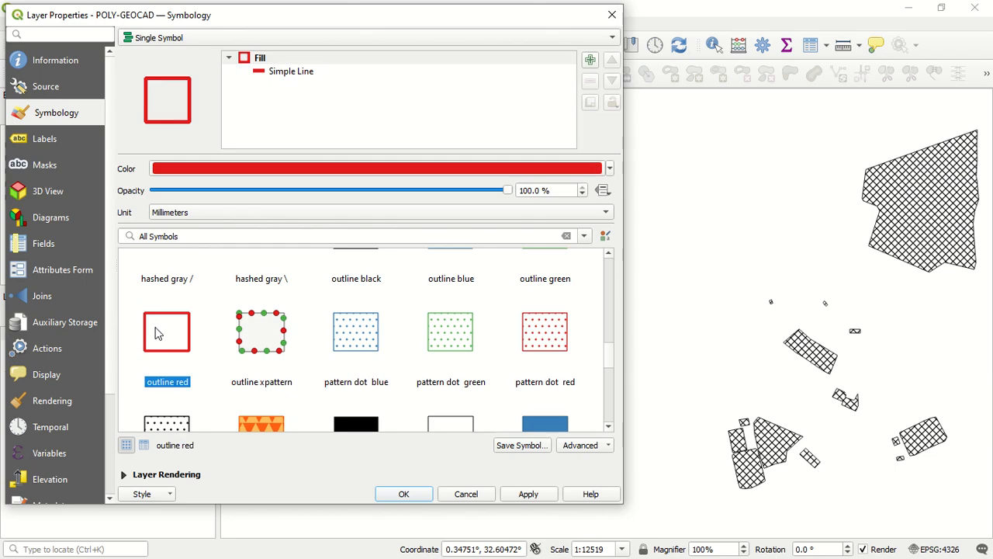
Change the red outline's Simple Line symbol layer to the Simple Fill type
left_click(371, 74)
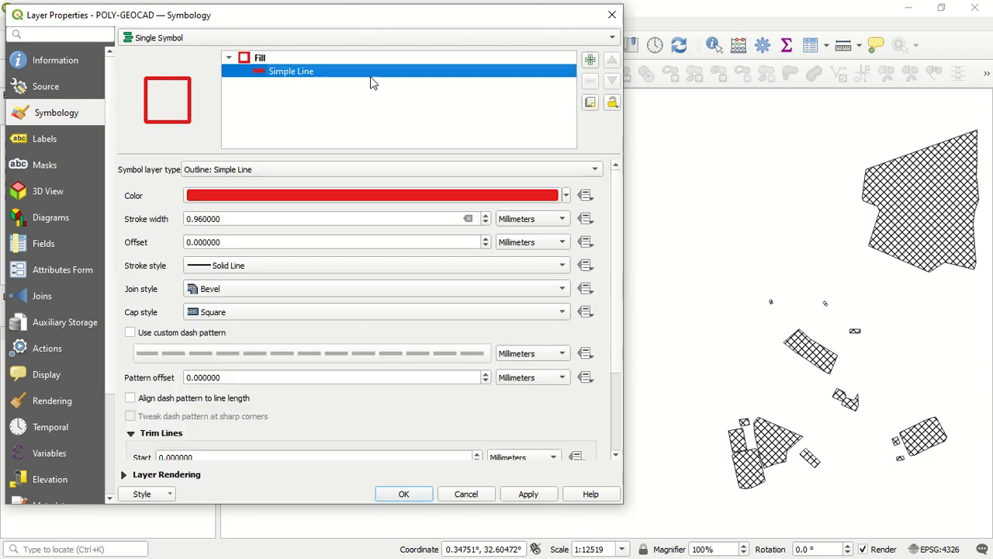
left_click(324, 172)
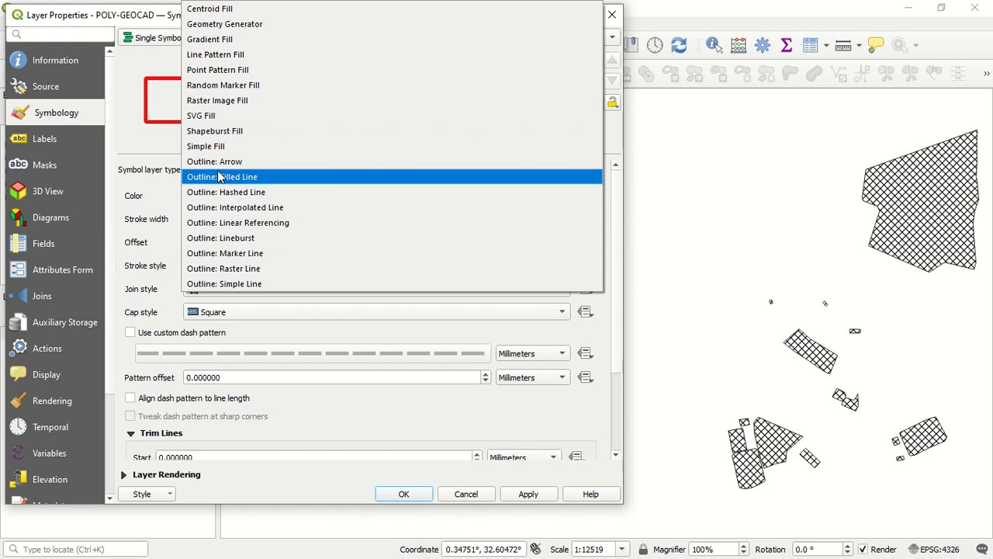
left_click(204, 146)
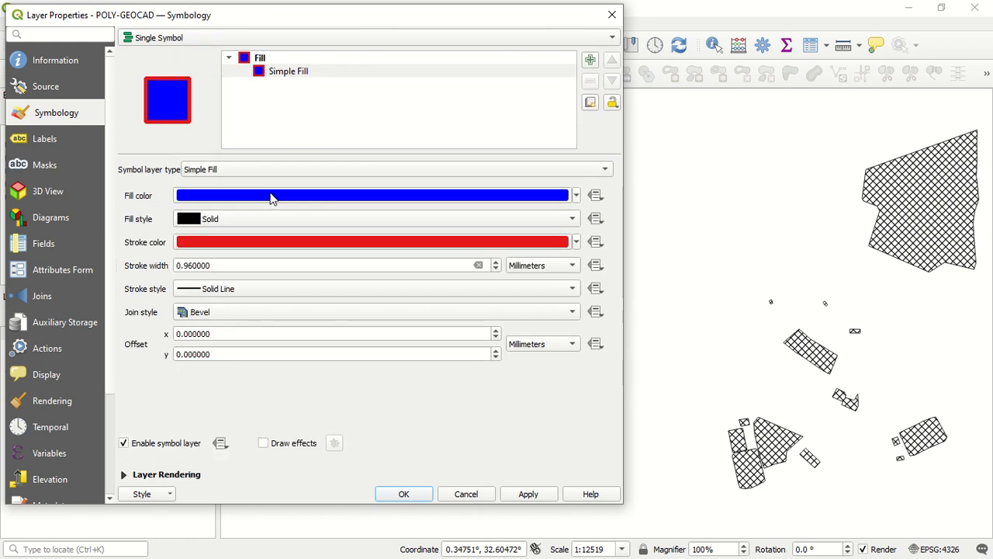
Add a second Simple Fill symbol layer above the existing red-stroked one and compare their settings
left_click(438, 71)
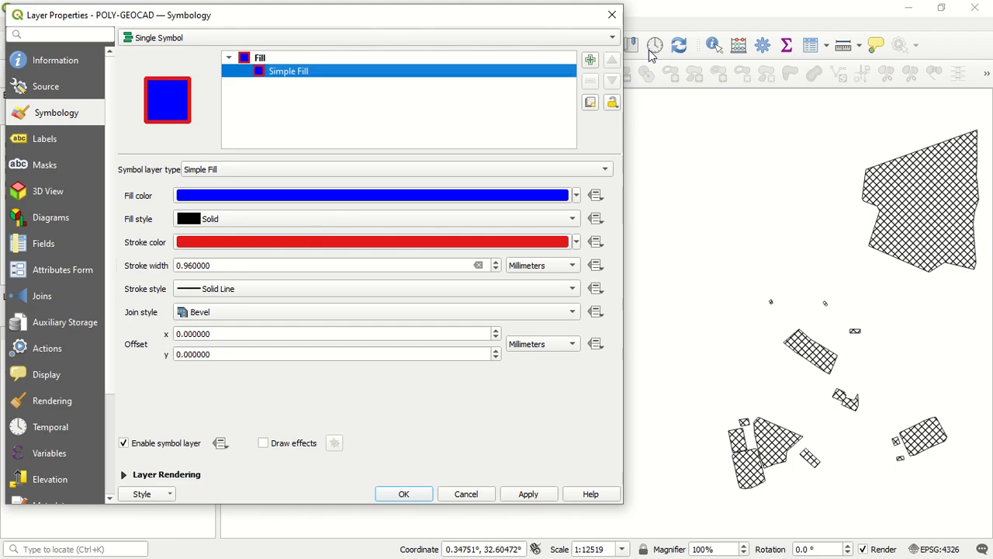
left_click(589, 60)
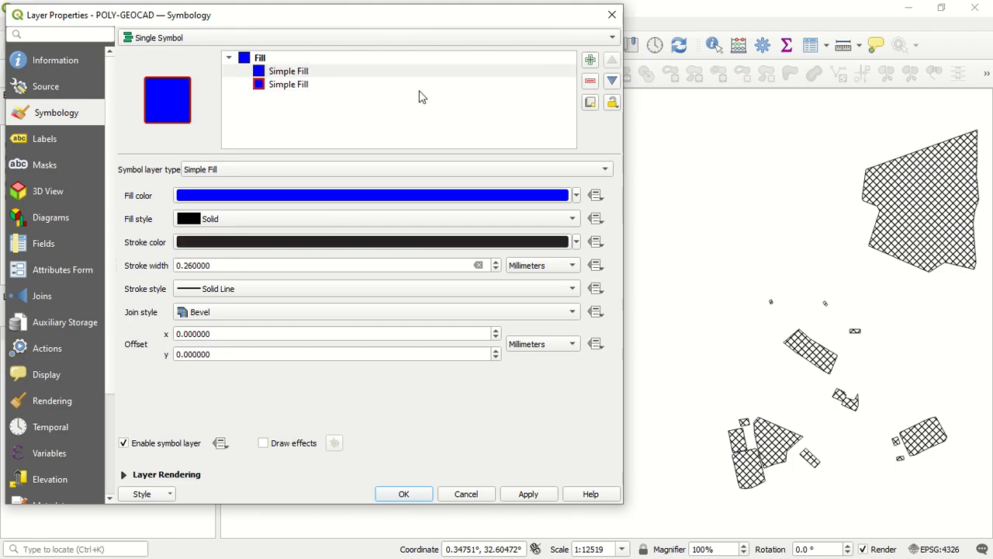
left_click(388, 85)
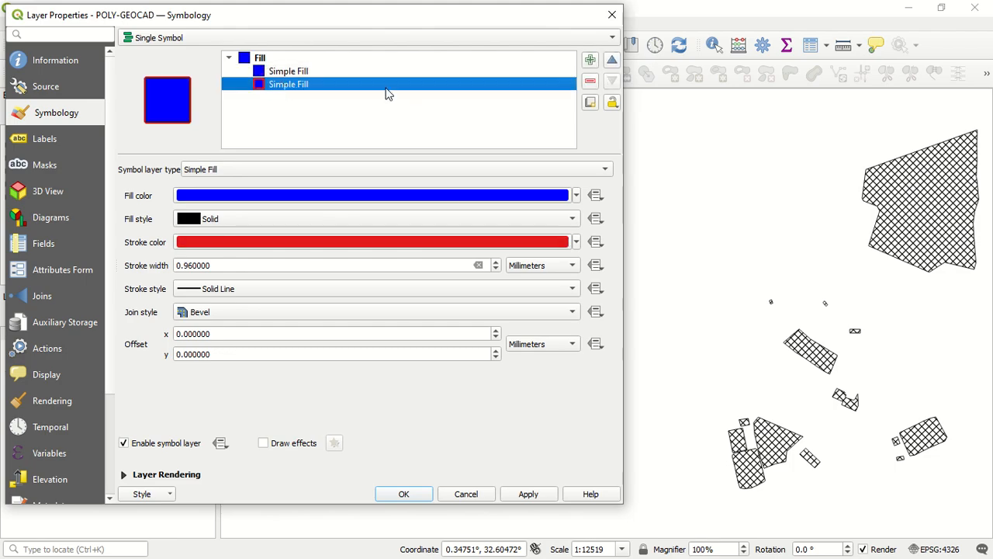
Change the upper Simple Fill to an SVG Fill using the green QGIS Q logo image and apply it
left_click(311, 71)
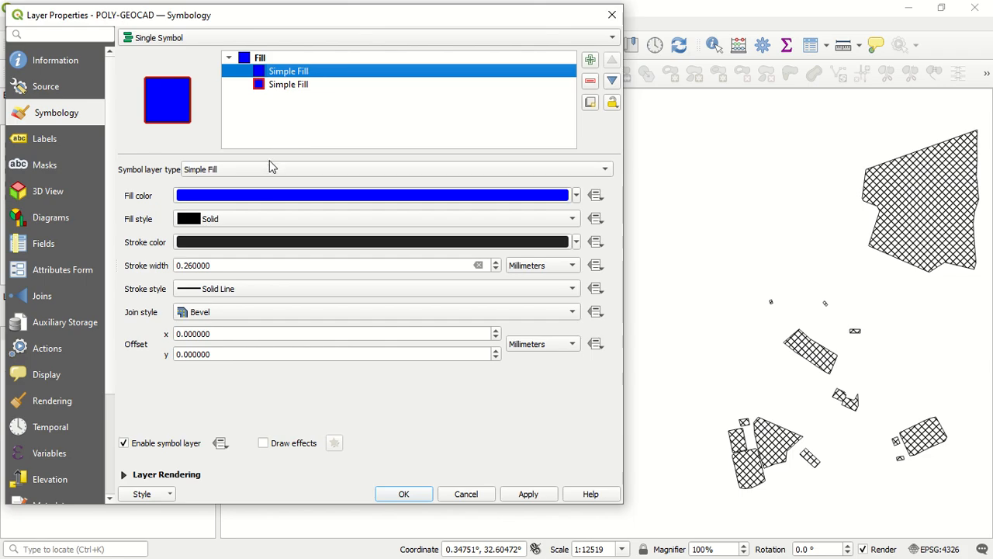
left_click(215, 172)
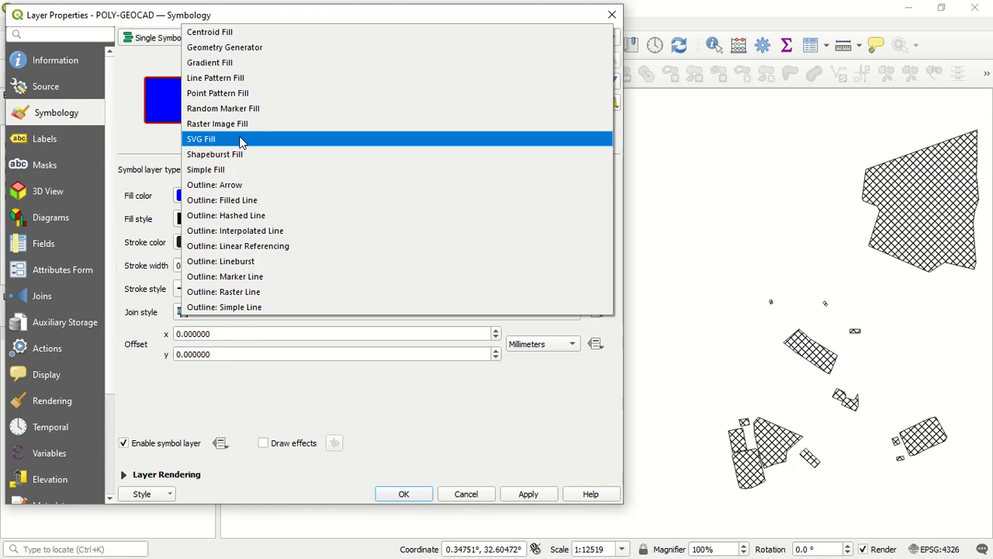
left_click(241, 141)
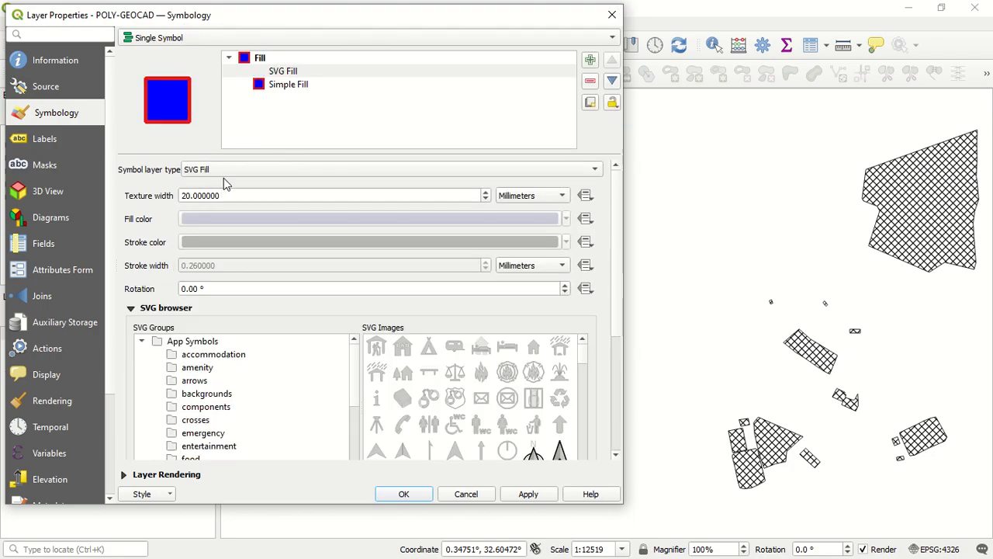
scroll(466, 425, "down", 2)
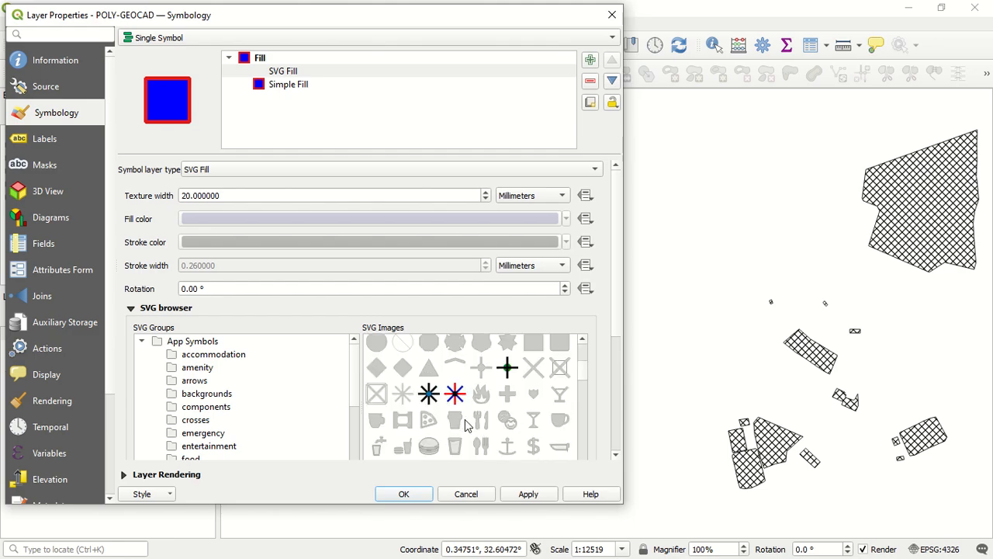
scroll(469, 415, "down", 3)
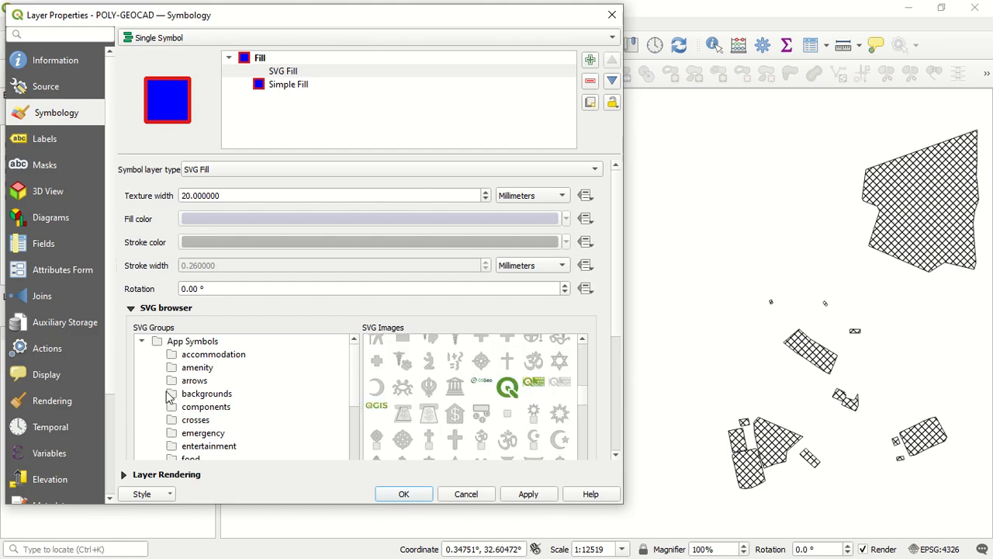
left_click(506, 390)
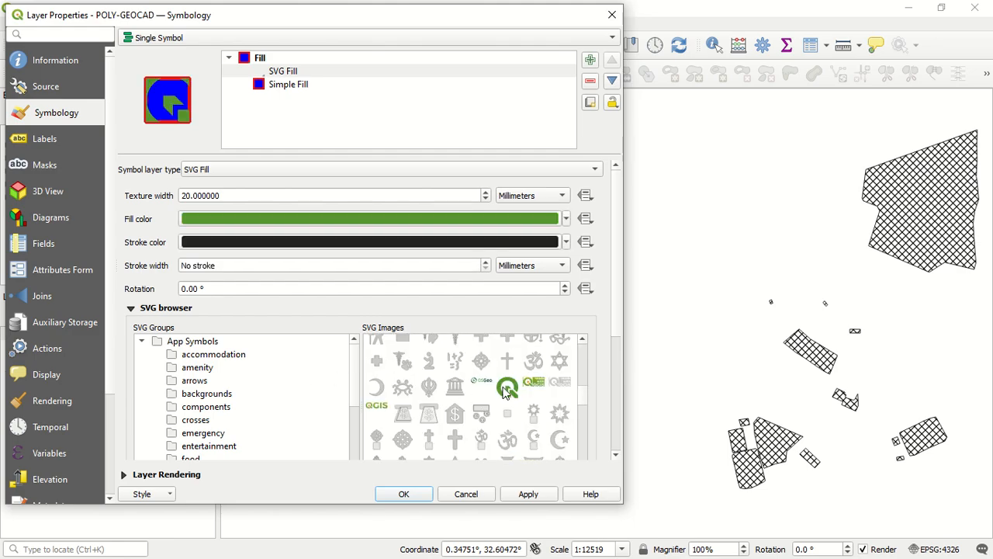
left_click(516, 495)
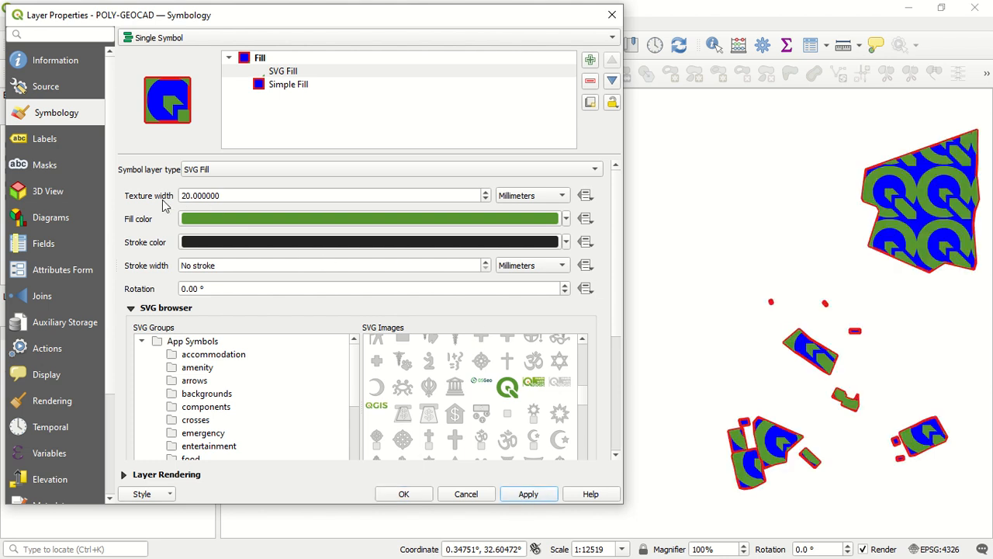
Reduce the SVG Fill's texture width to 9.4 mm and apply it to the layer
left_click(487, 200)
left_click(486, 200)
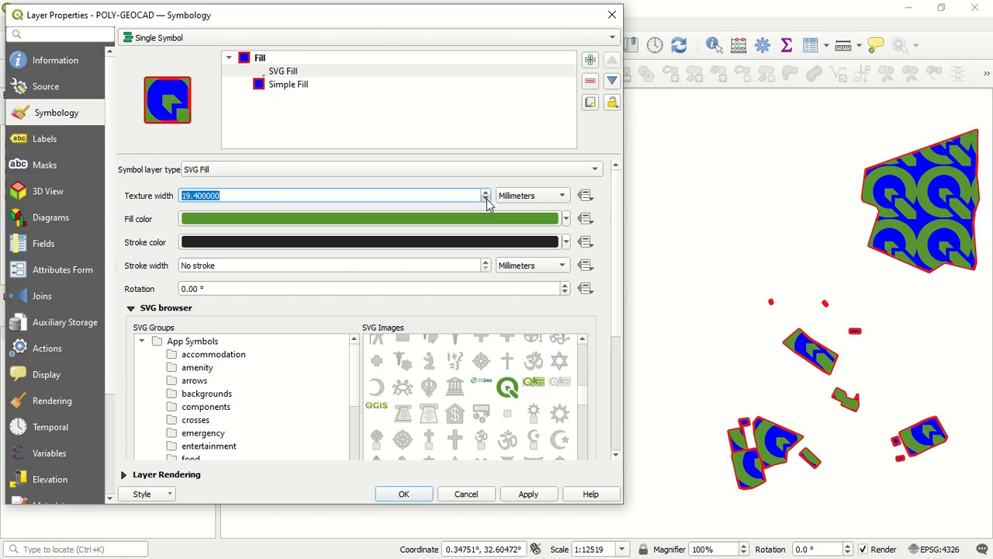
left_click(487, 201)
left_click(486, 200)
left_click(487, 201)
left_click(486, 200)
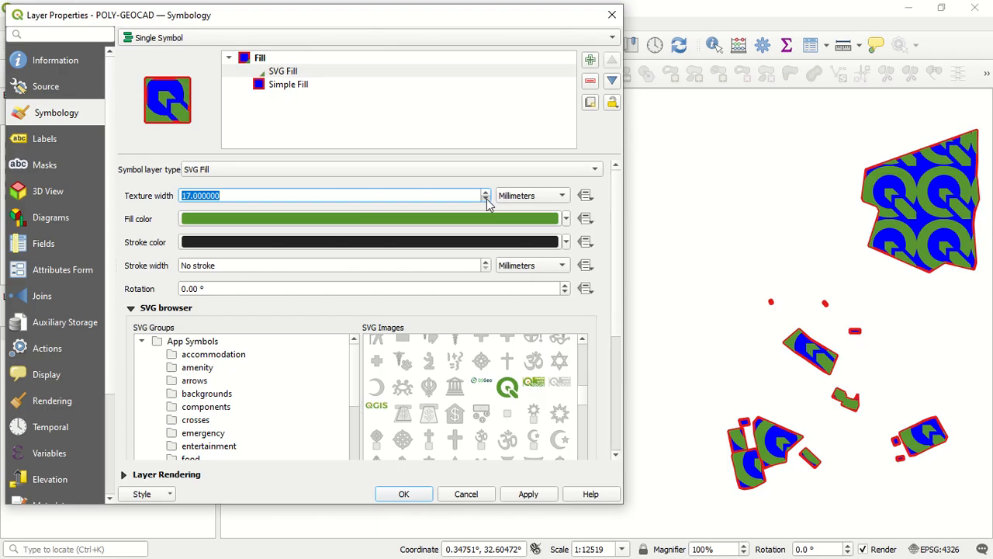
left_click(486, 200)
left_click(487, 201)
left_click(486, 200)
left_click(486, 200)
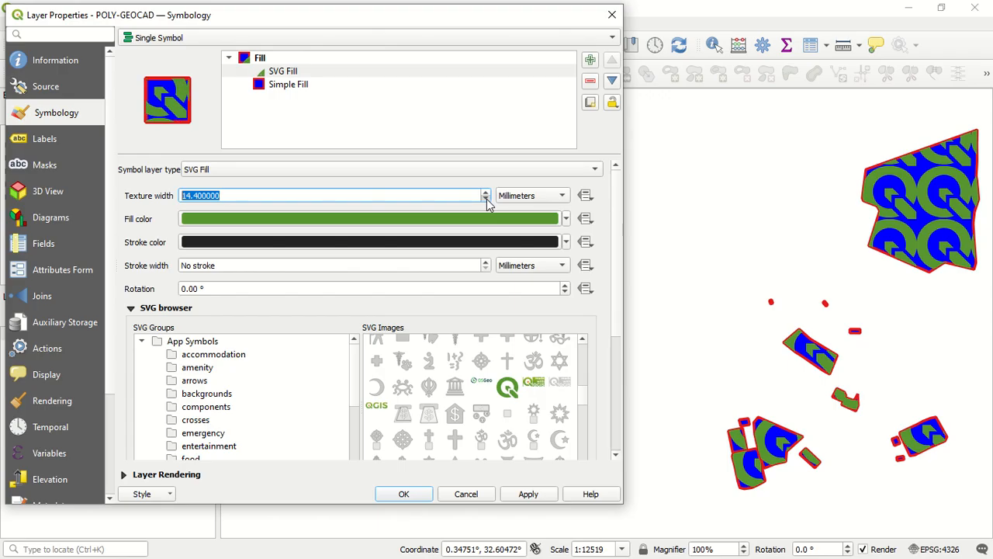
left_click(487, 201)
left_click(487, 200)
left_click(487, 201)
left_click(486, 200)
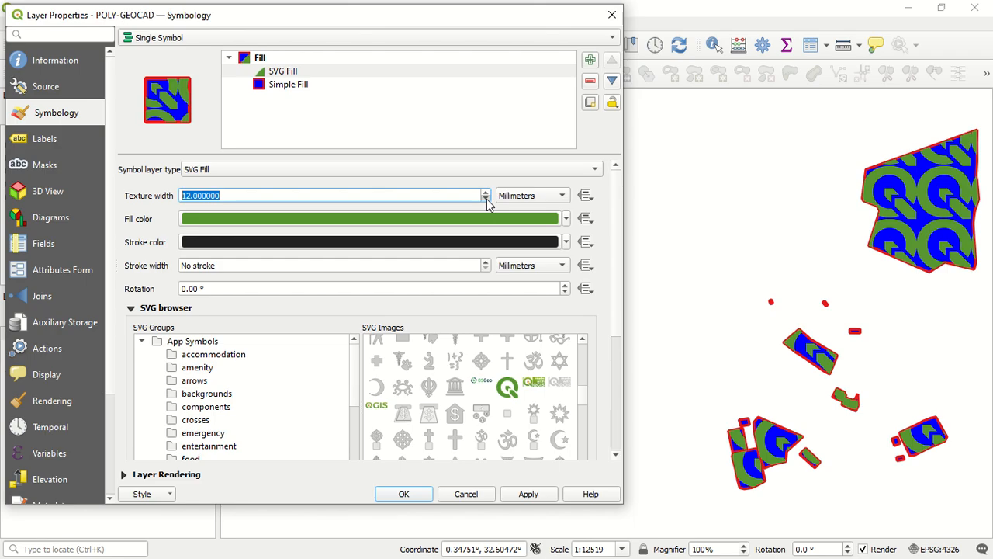
left_click(486, 200)
left_click(486, 201)
left_click(487, 200)
left_click(486, 200)
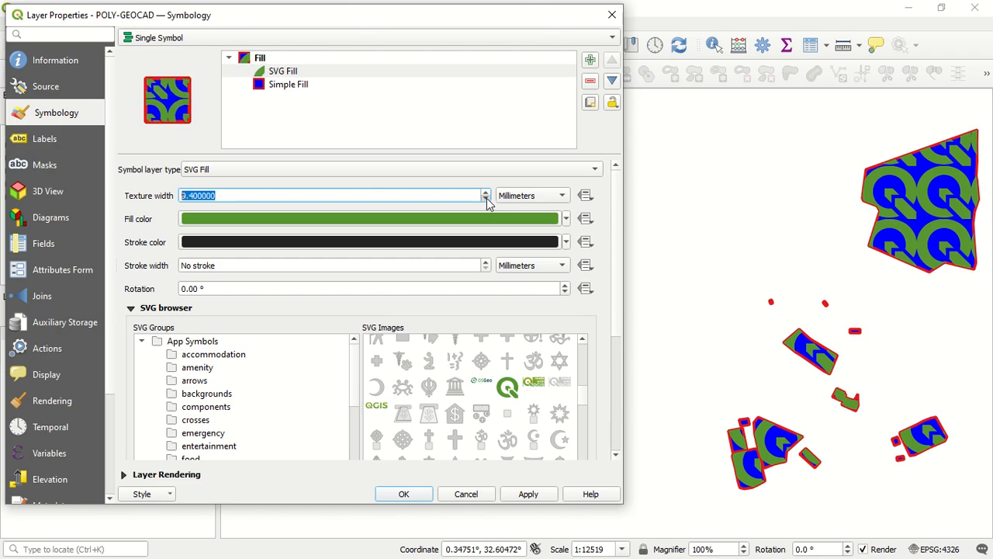
left_click(512, 494)
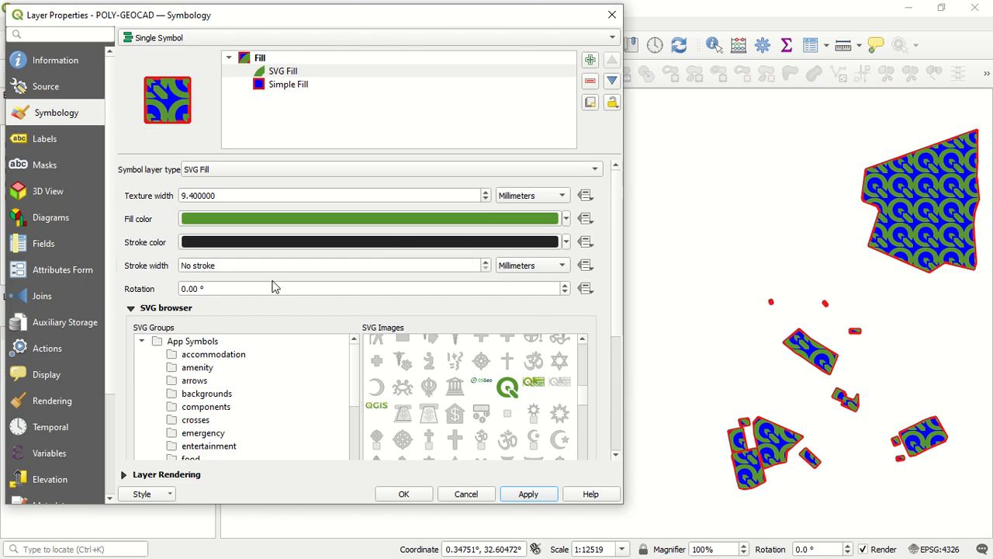
Set the SVG Fill's rotation to 1° and apply it to the layer
scroll(310, 288, "down", 1)
scroll(315, 287, "up", 3)
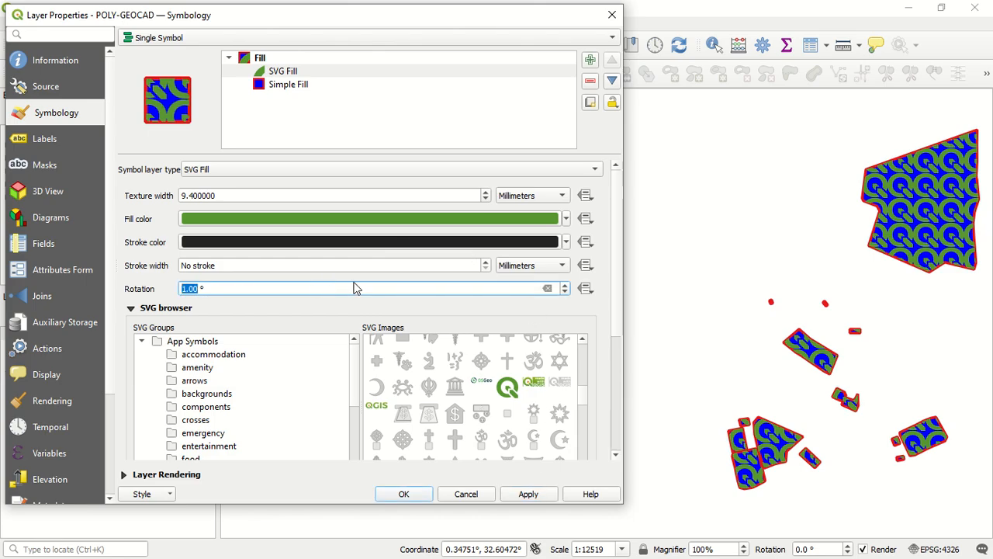
left_click(528, 494)
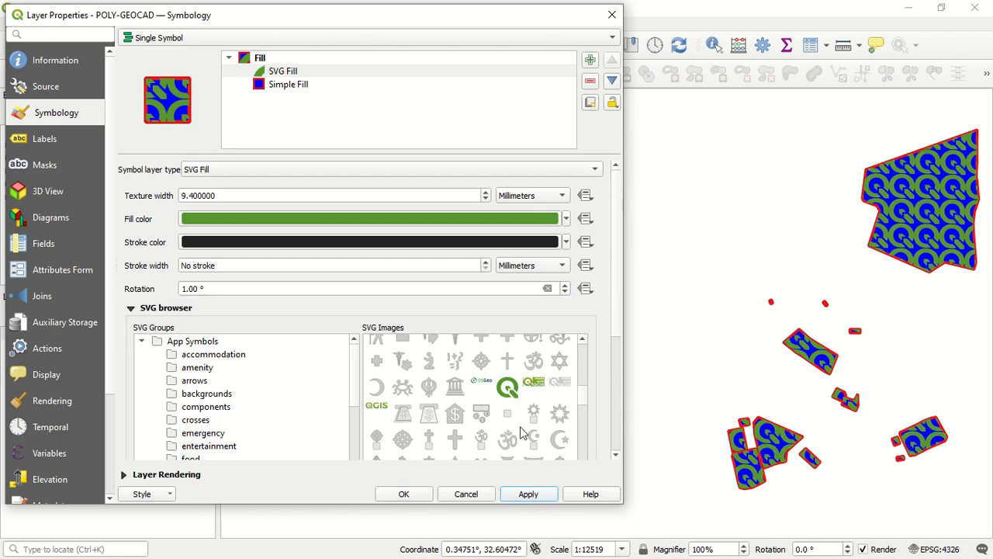
Change the SVG Fill symbol layer to the Point Pattern Fill type
left_click(318, 71)
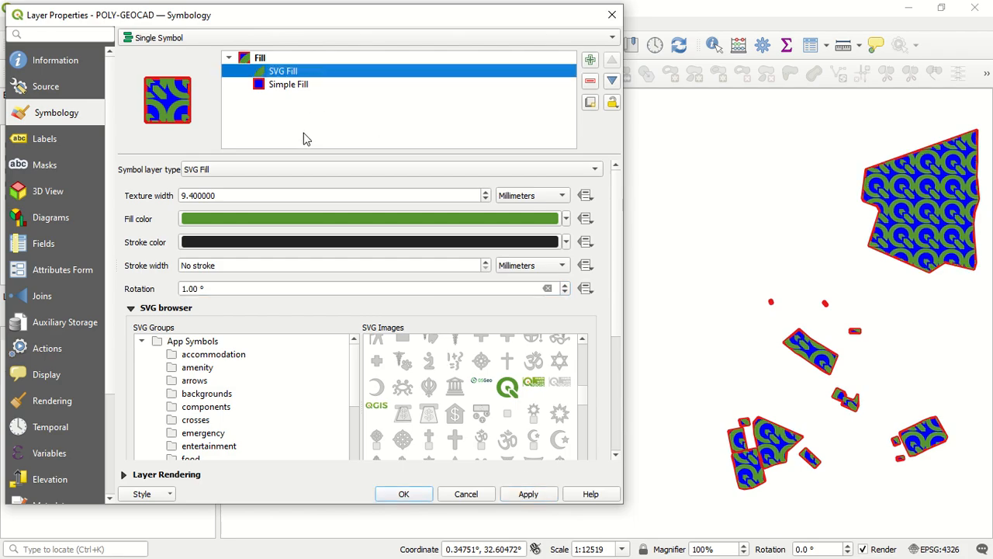
left_click(281, 179)
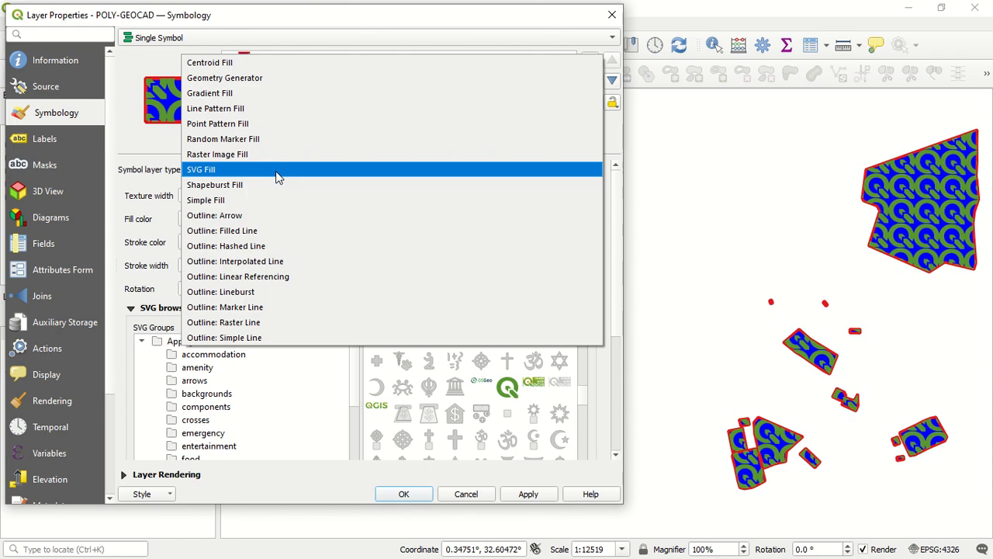
left_click(263, 124)
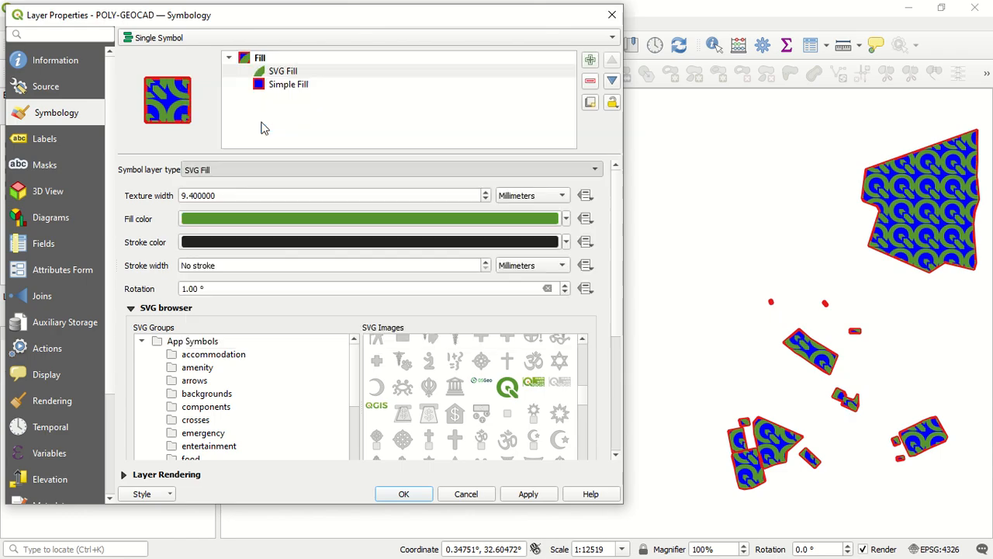
left_click(277, 173)
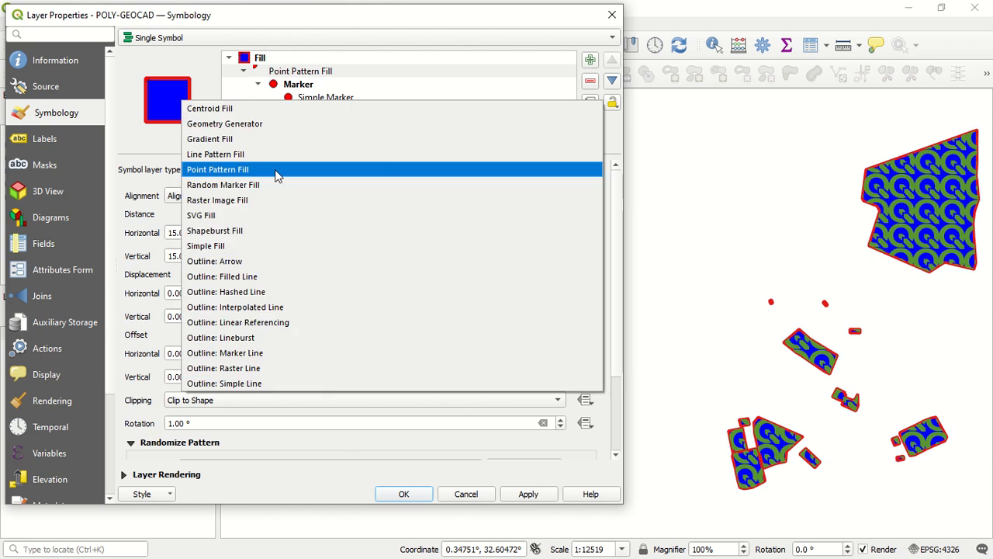
left_click(276, 171)
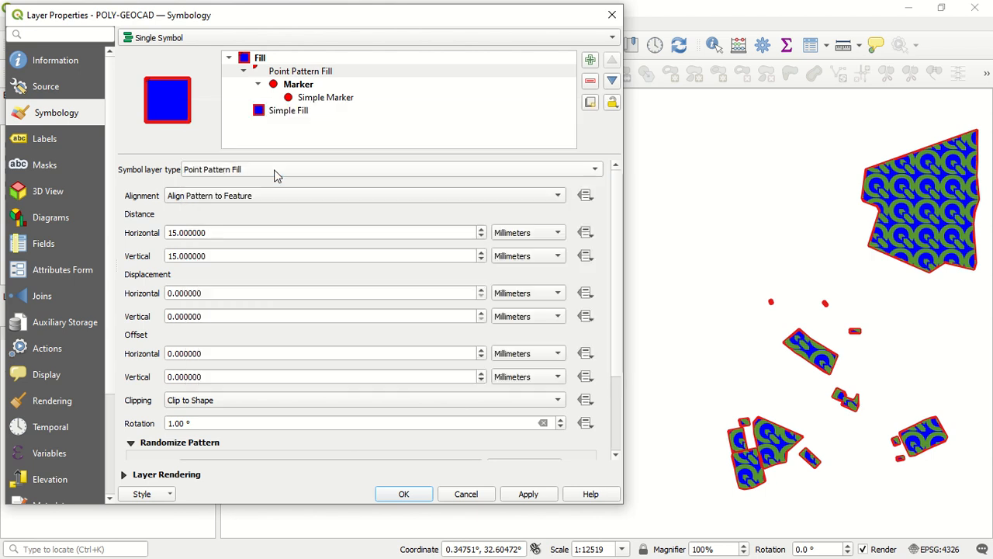
Check the marker layer types, give the point pattern's marker the effect drop shadow preset and apply the style
left_click(326, 73)
left_click(337, 99)
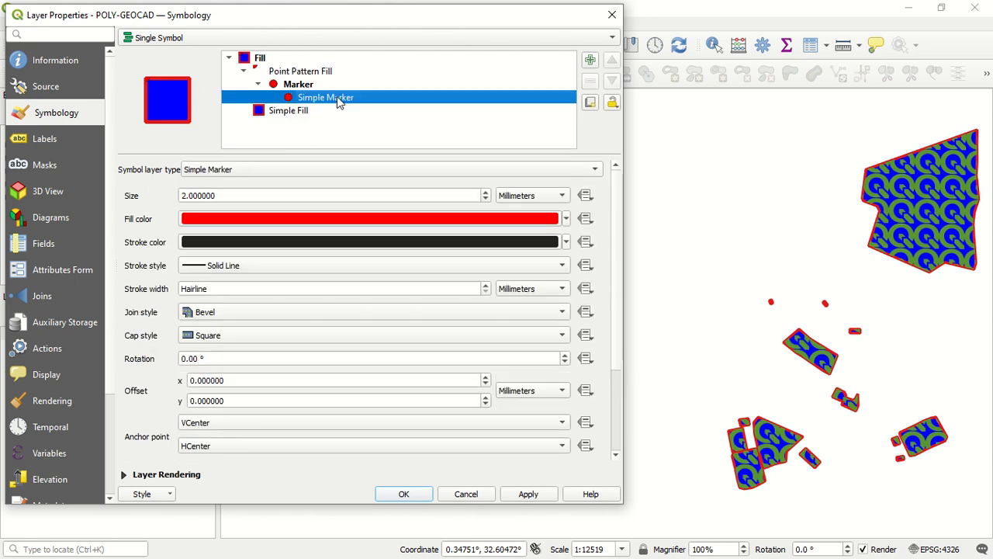
left_click(324, 173)
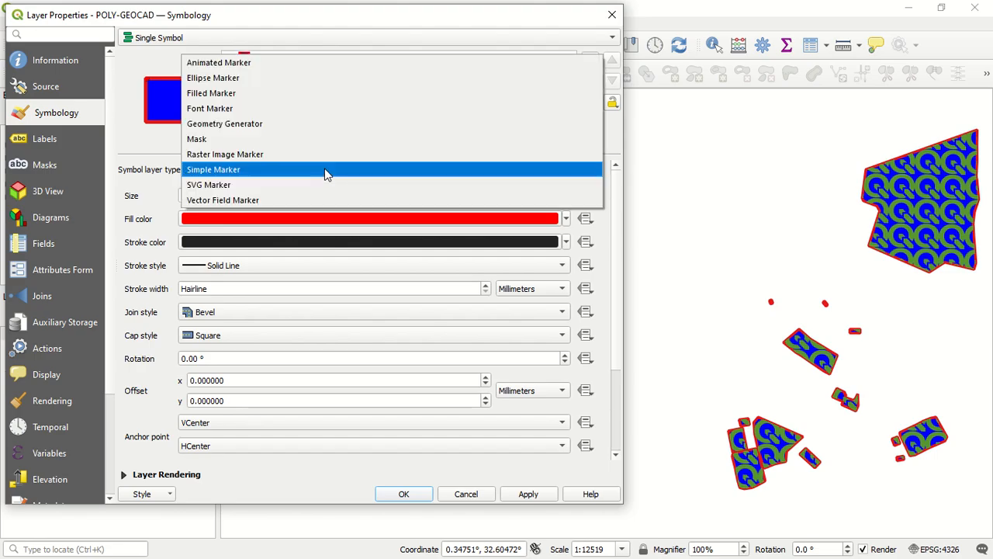
left_click(325, 169)
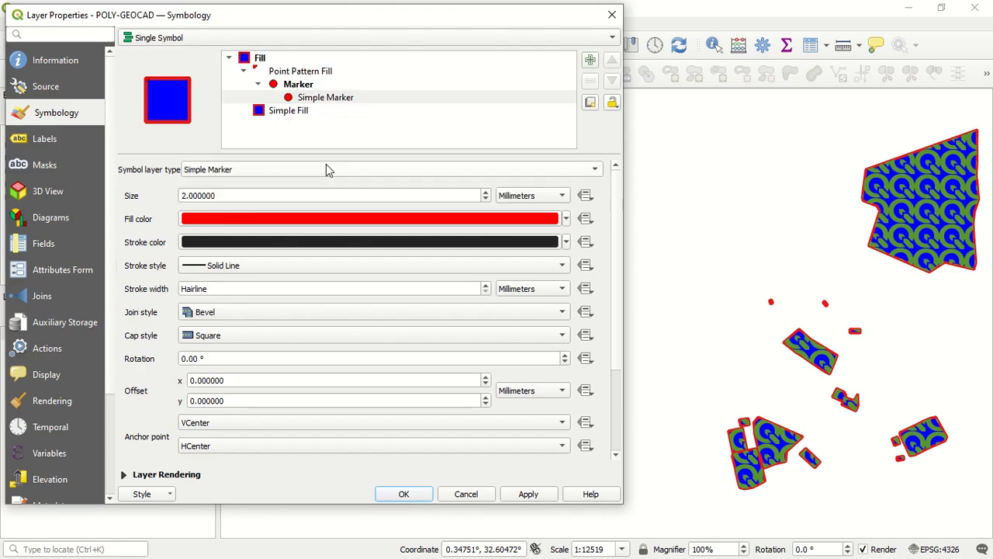
left_click(365, 87)
scroll(390, 359, "down", 3)
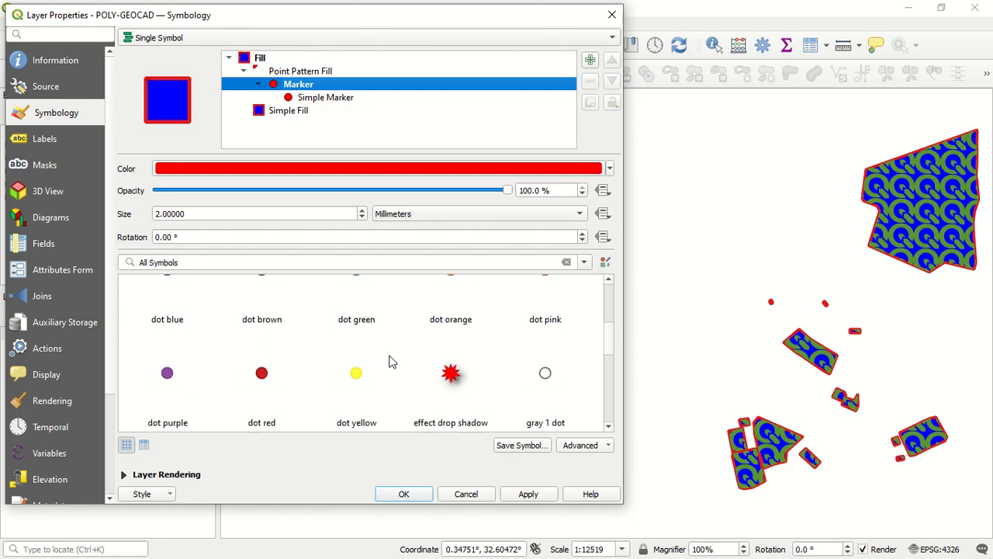
left_click(456, 318)
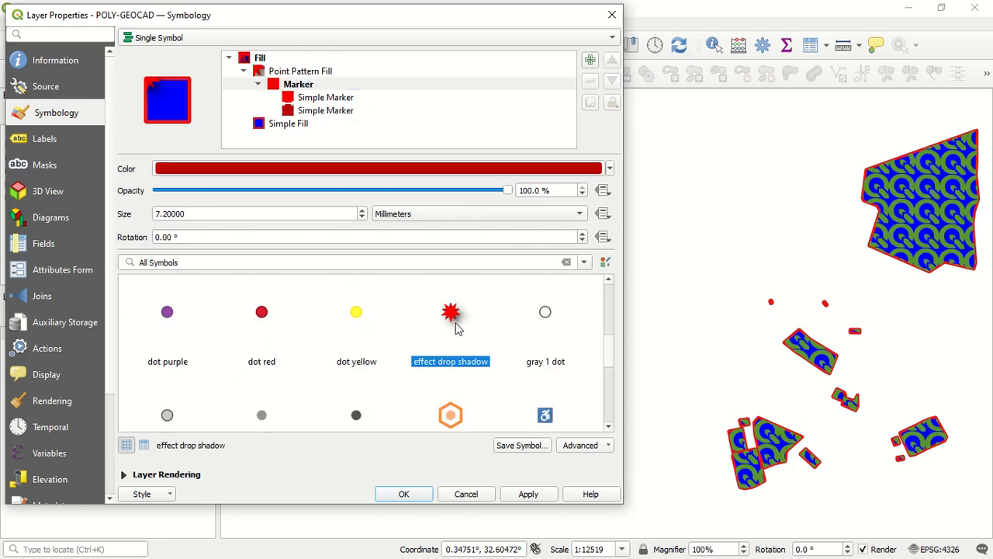
left_click(551, 495)
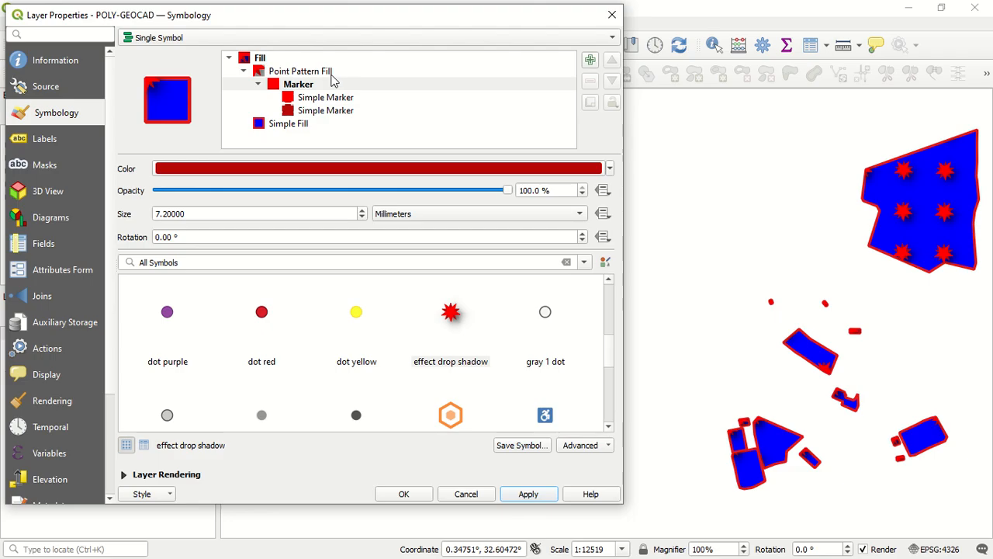
Change the stroke color of the blue Simple Fill layer to green #2ae41c
left_click(304, 125)
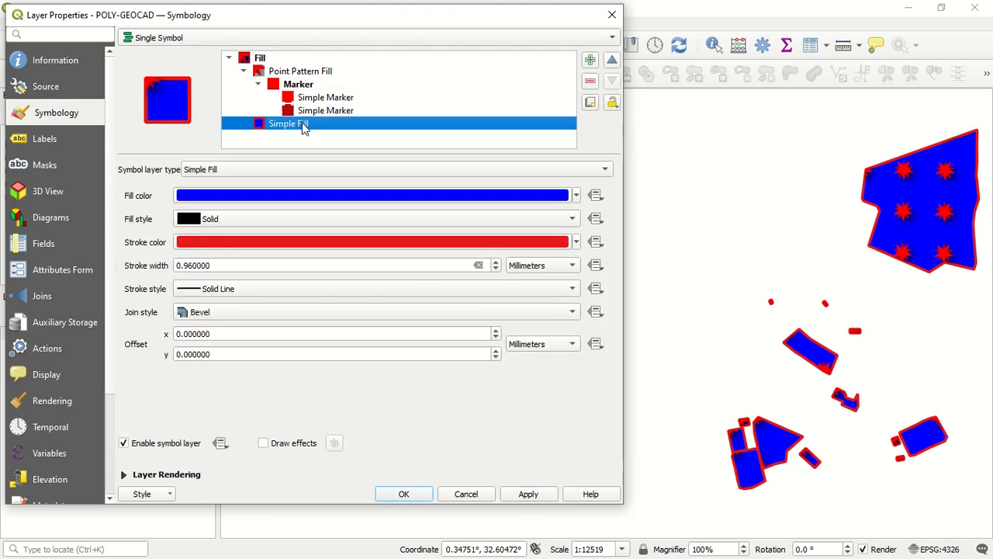
left_click(305, 241)
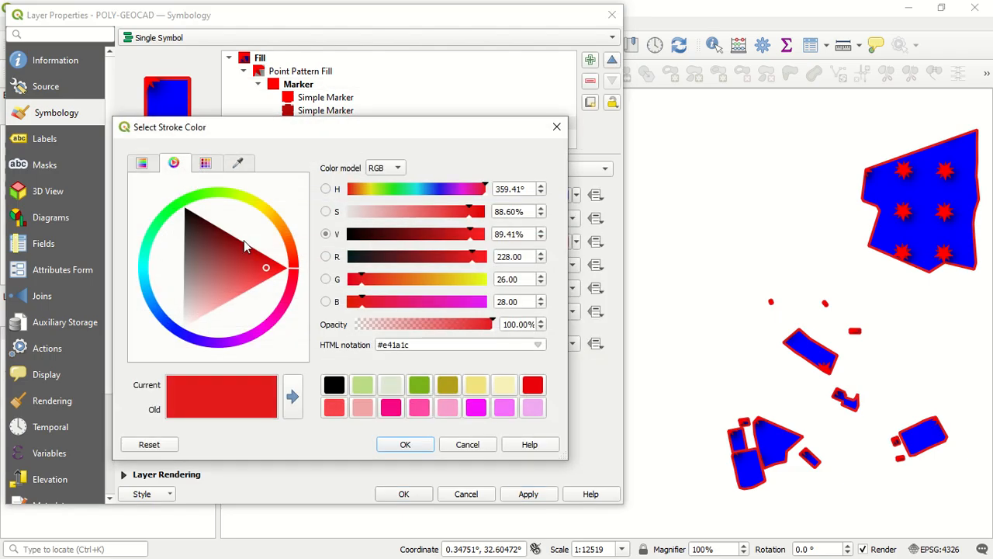
left_click(446, 281)
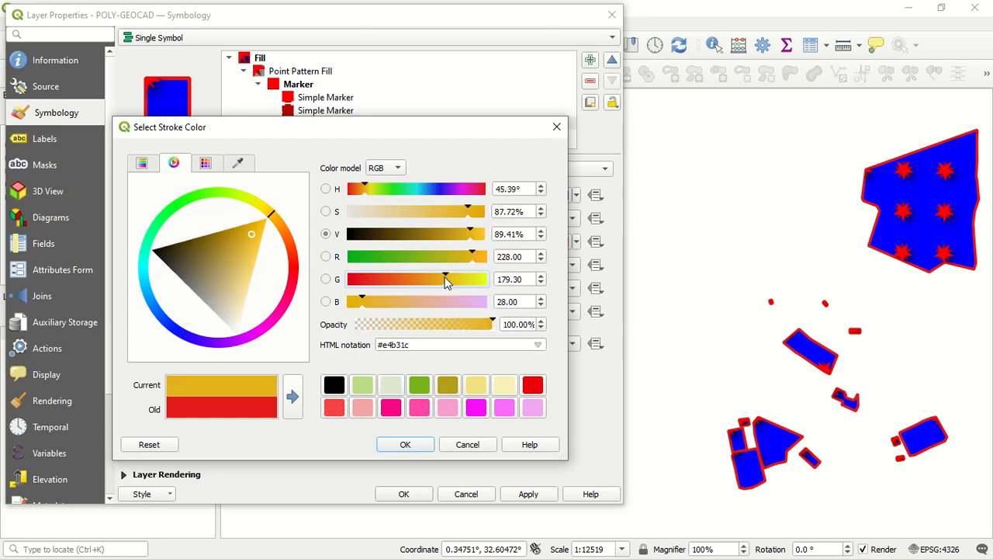
left_click(188, 200)
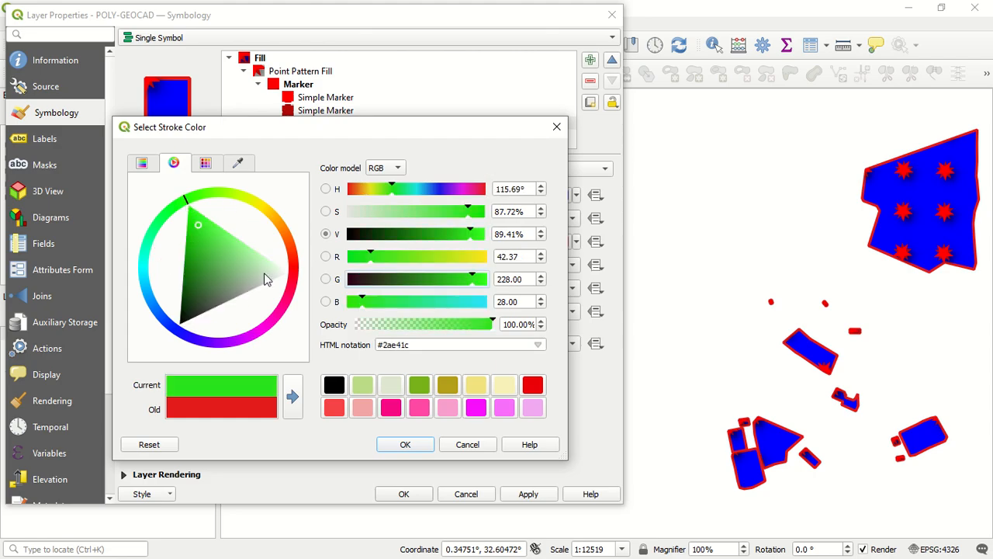
left_click(411, 449)
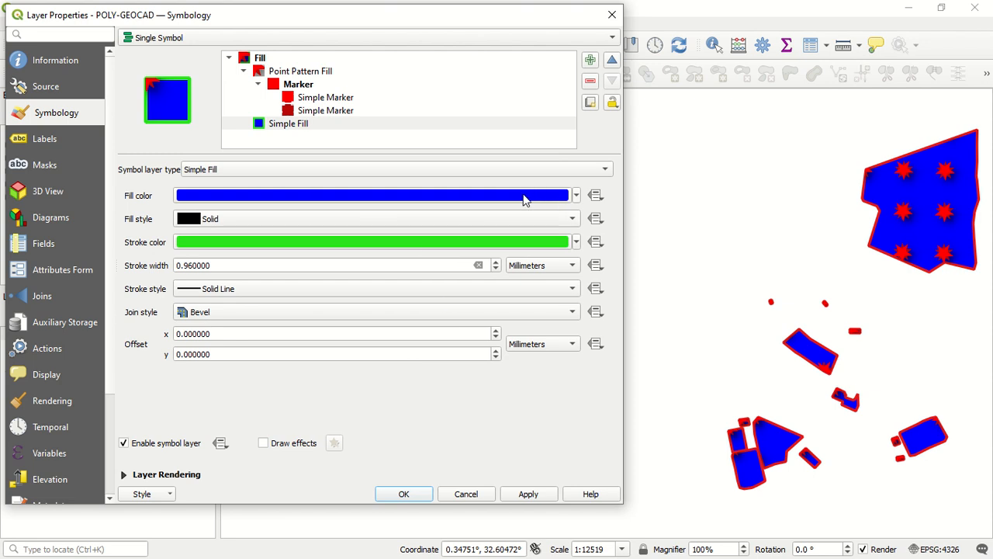
left_click(501, 243)
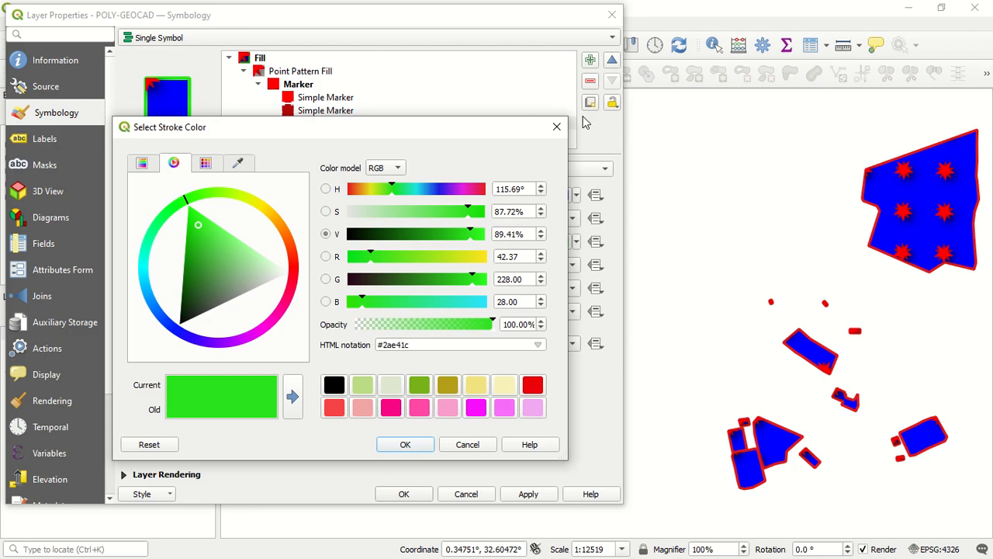
left_click(557, 127)
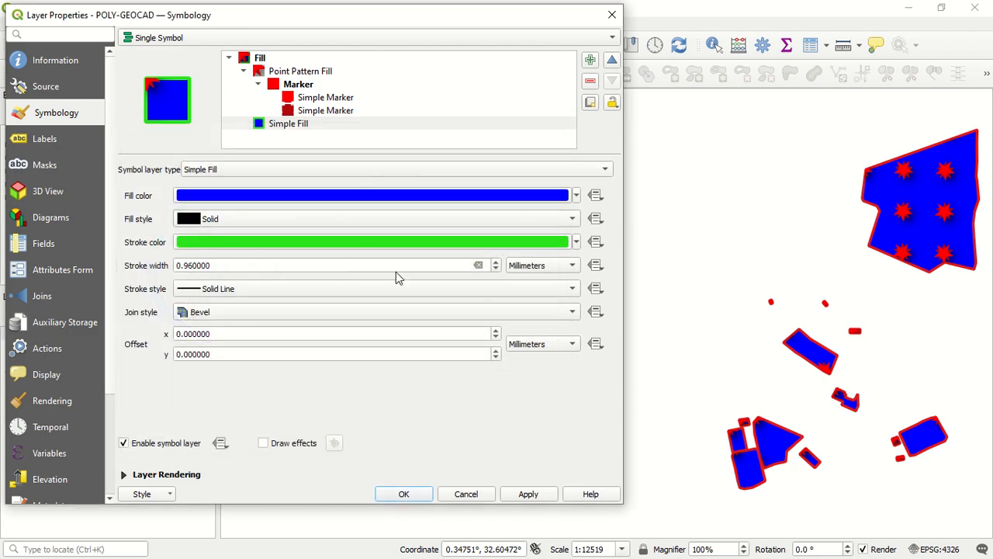
Reduce the Simple Fill's stroke width to Hairline and apply the style to the layer
left_click(496, 269)
left_click(496, 269)
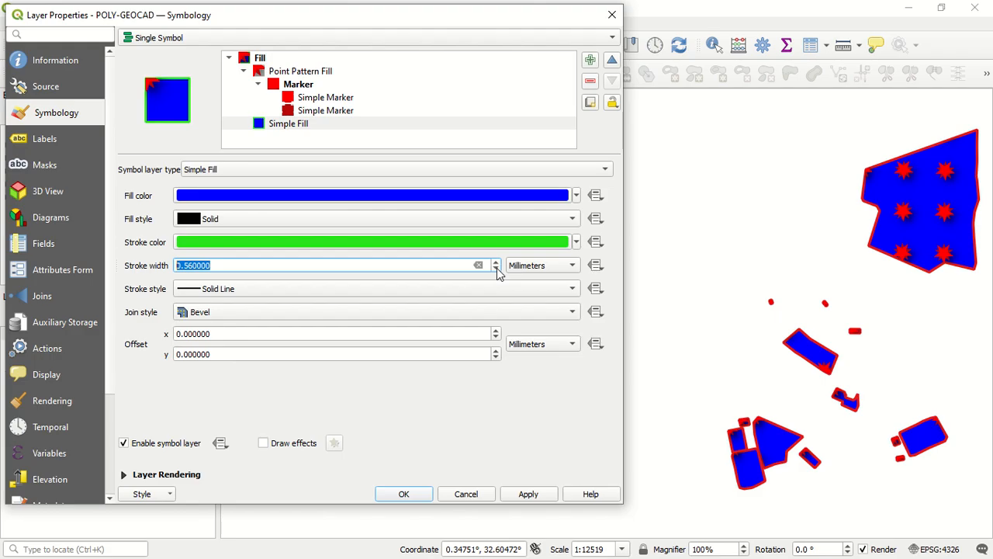
left_click(496, 270)
left_click(496, 269)
left_click(531, 495)
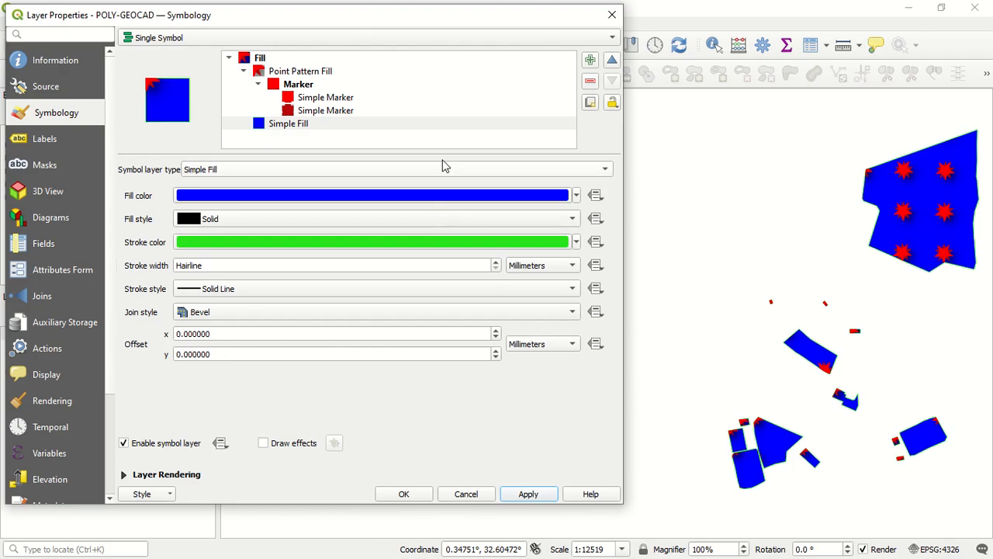
Set the Point Pattern Fill's horizontal and vertical distances to 10 mm each and apply the style
left_click(337, 73)
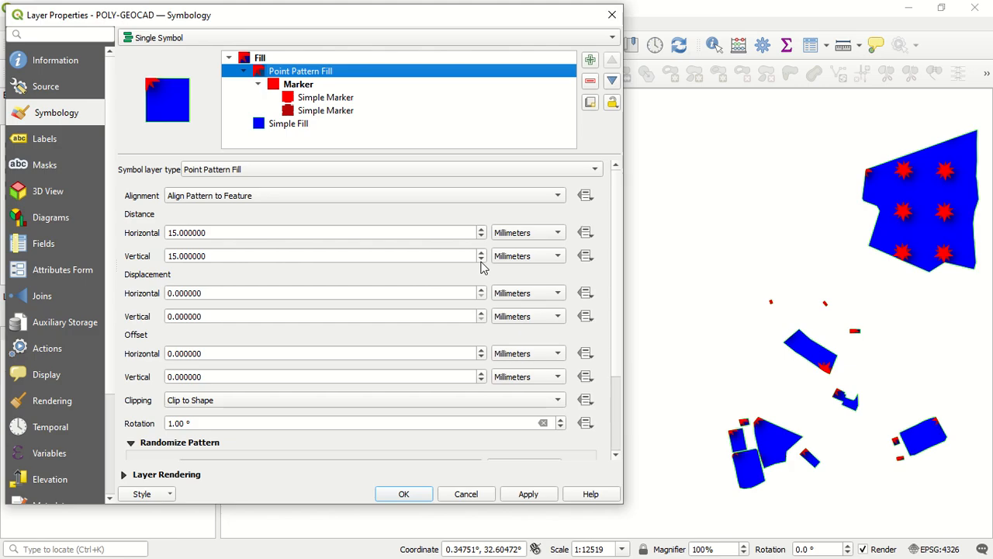
left_click(481, 261)
left_click(481, 260)
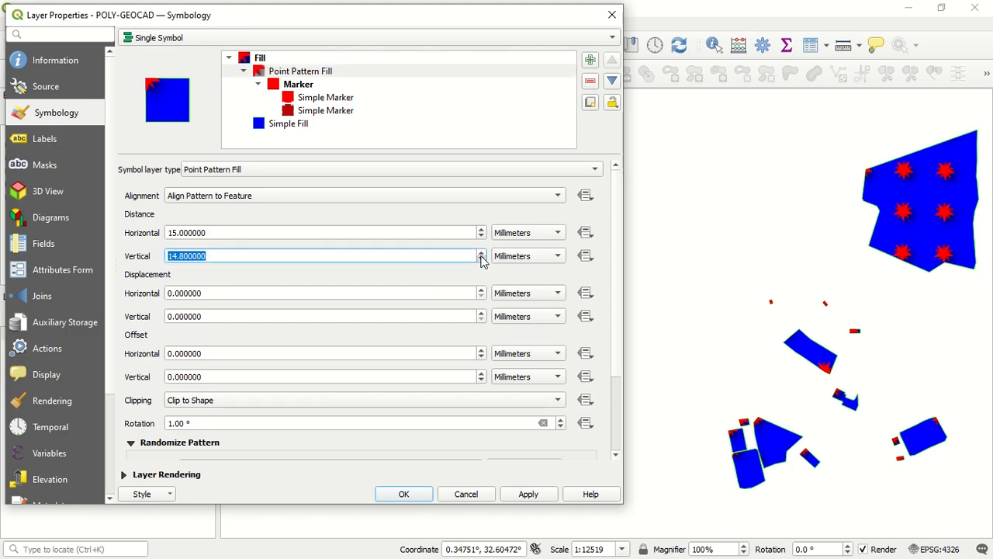
left_click(481, 261)
left_click(481, 260)
left_click(481, 260)
left_click(481, 260)
double_click(307, 229)
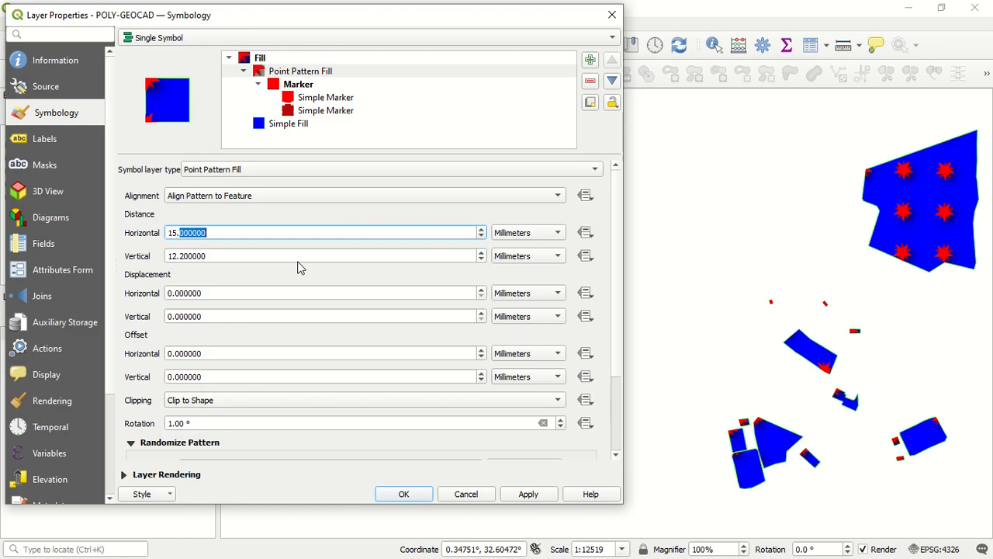
triple_click(240, 233)
type("10")
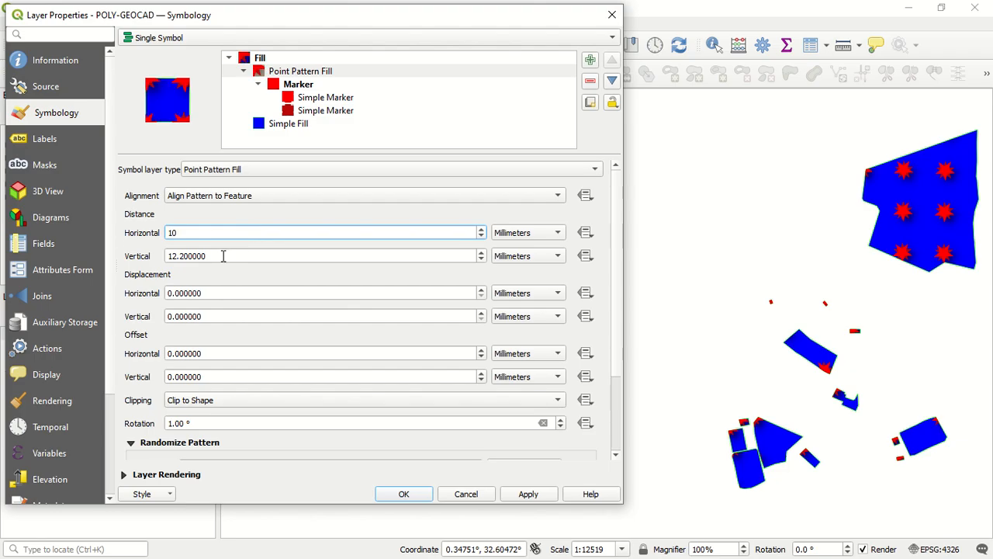
double_click(224, 256)
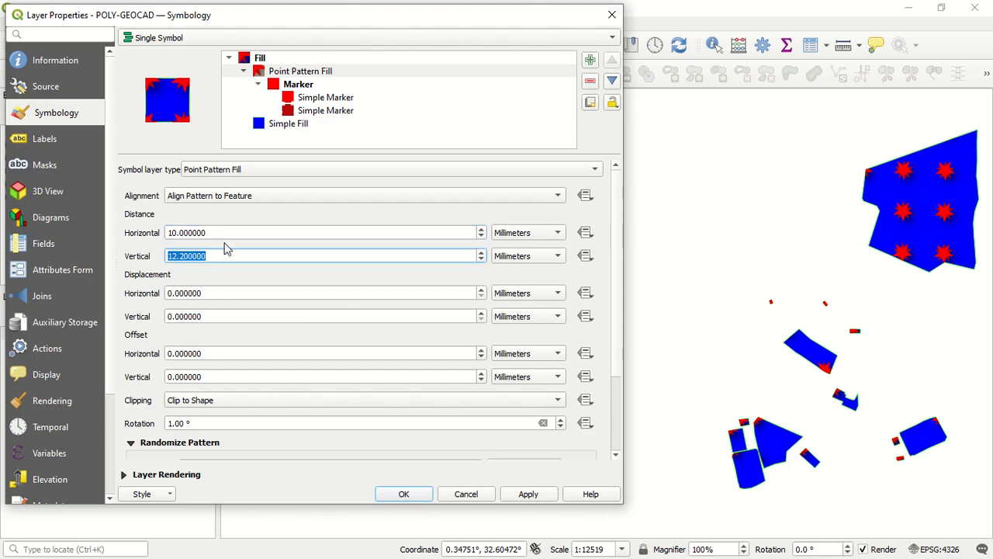
type("10")
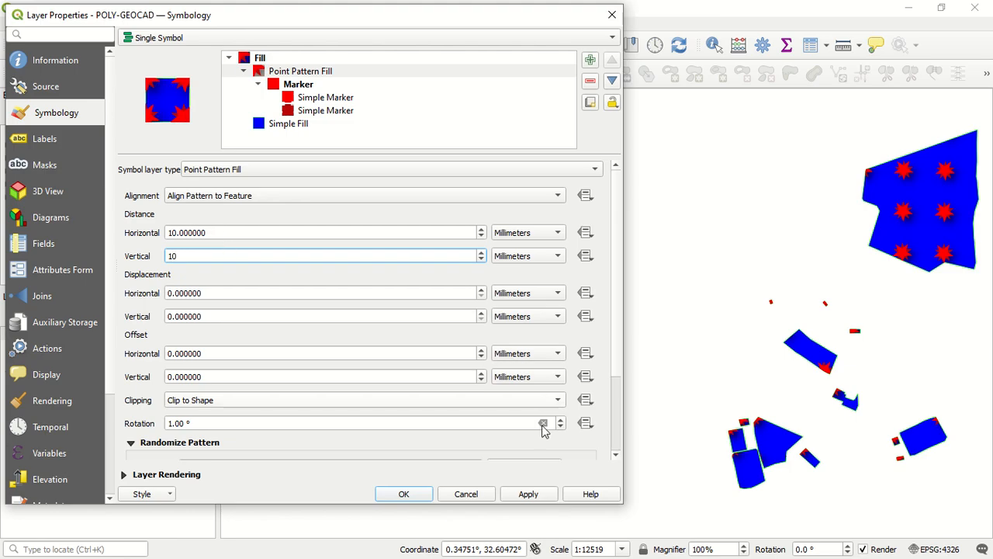
left_click(526, 494)
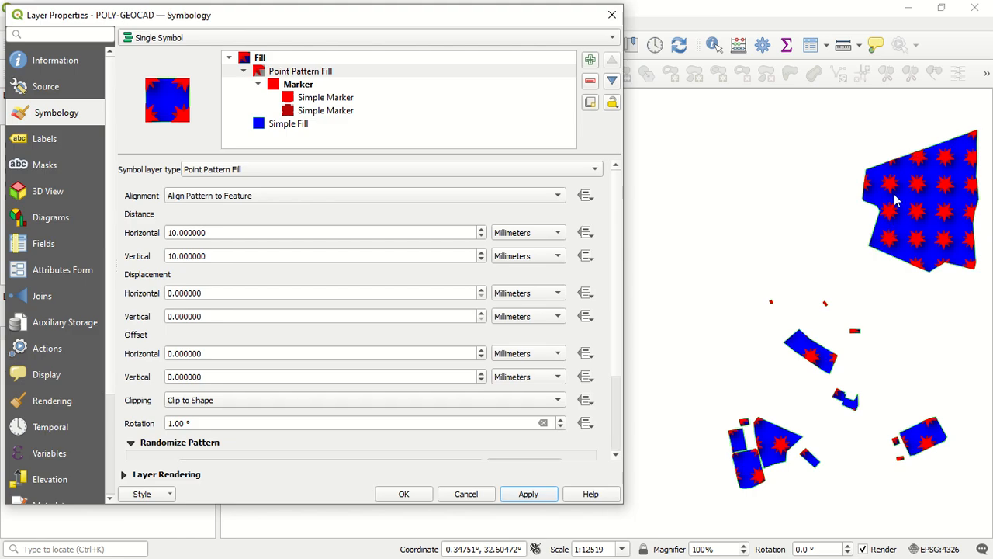
Review the marker's two Simple Marker layers, change the dark red one's shape to a filled cross and apply the style
left_click(327, 86)
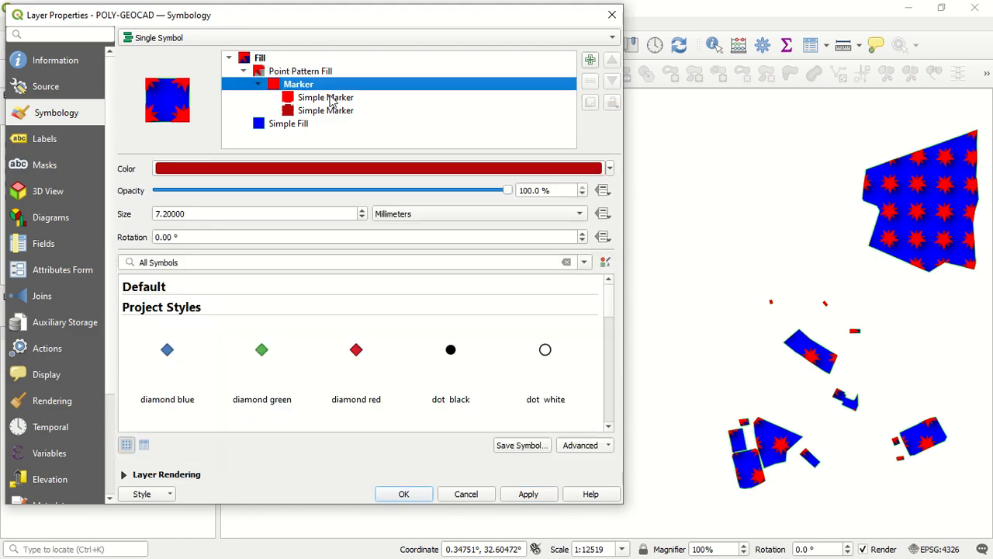
left_click(335, 100)
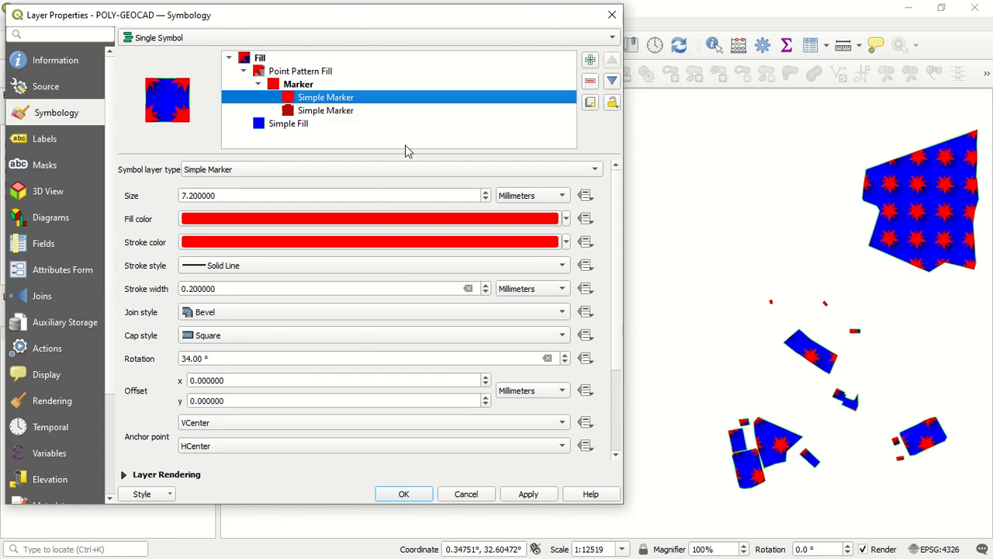
left_click(422, 112)
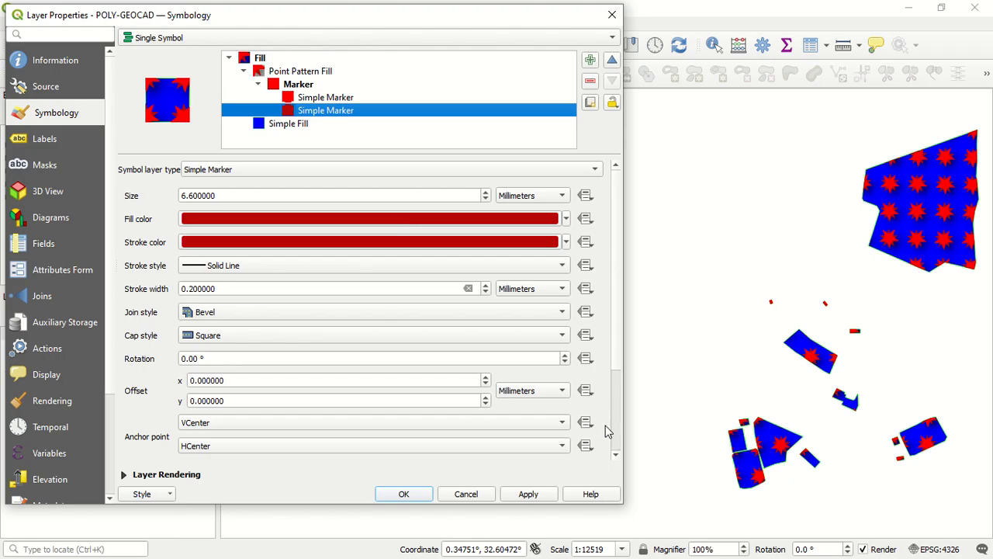
scroll(613, 441, "down", 3)
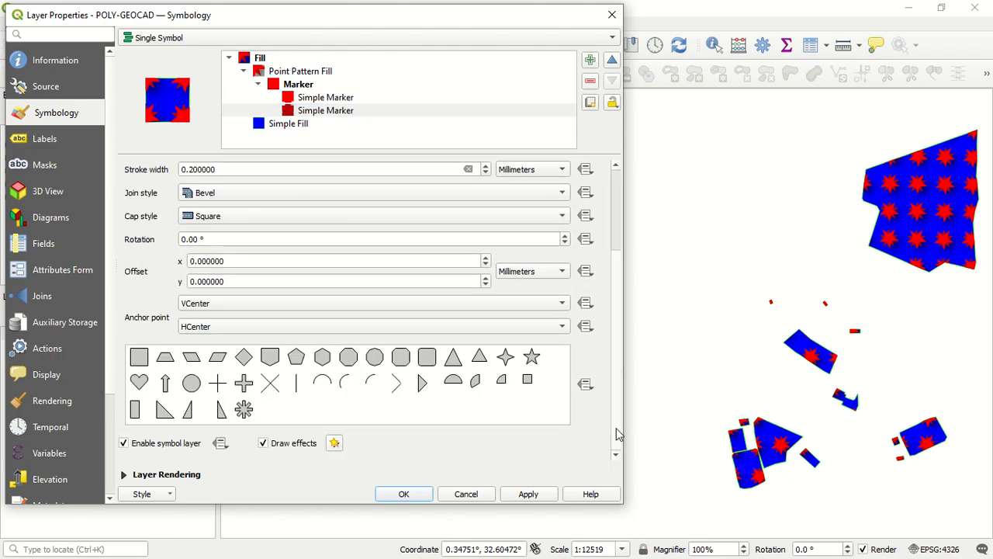
left_click(356, 98)
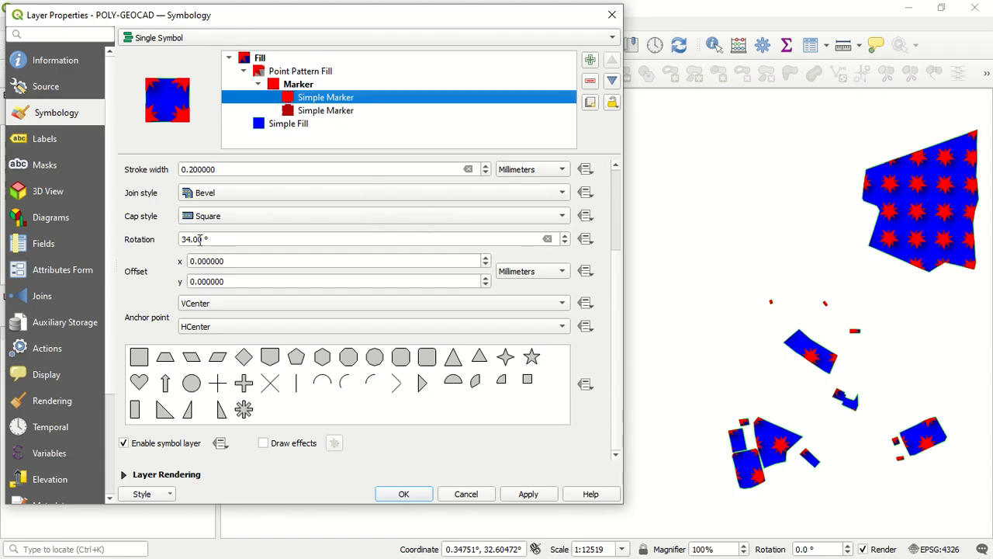
left_click(347, 112)
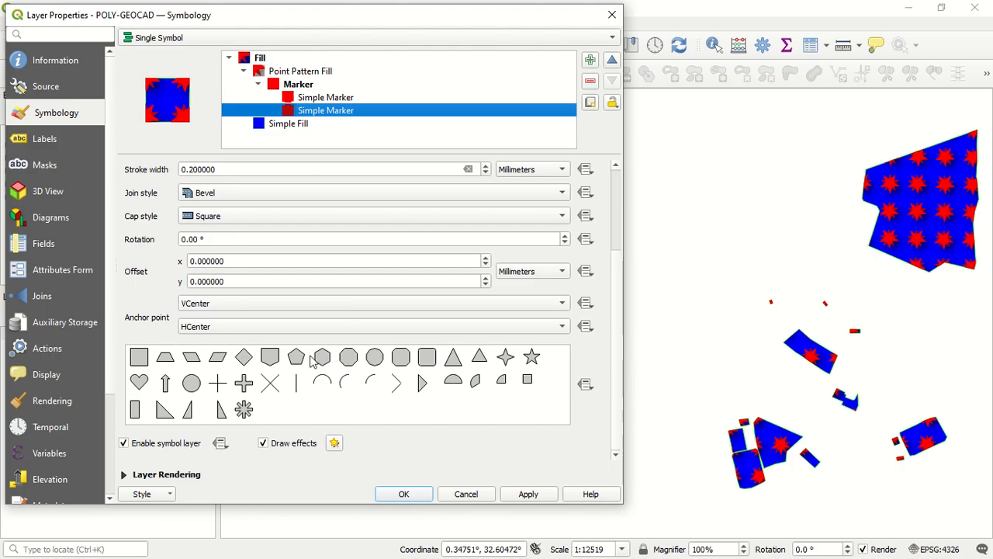
left_click(244, 382)
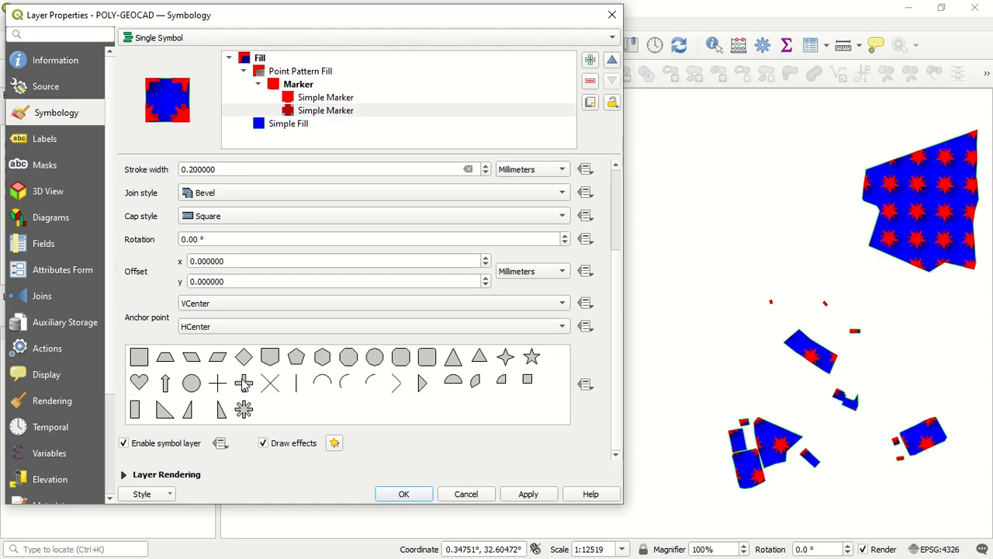
left_click(529, 494)
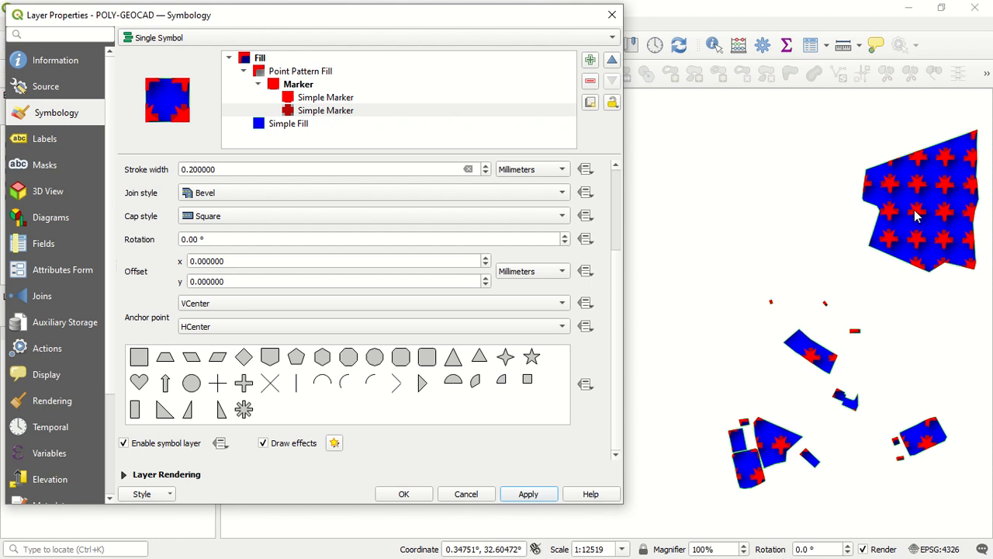
Move the bright red Simple Marker below the dark red cross in the marker's layer order and apply the style
left_click(476, 100)
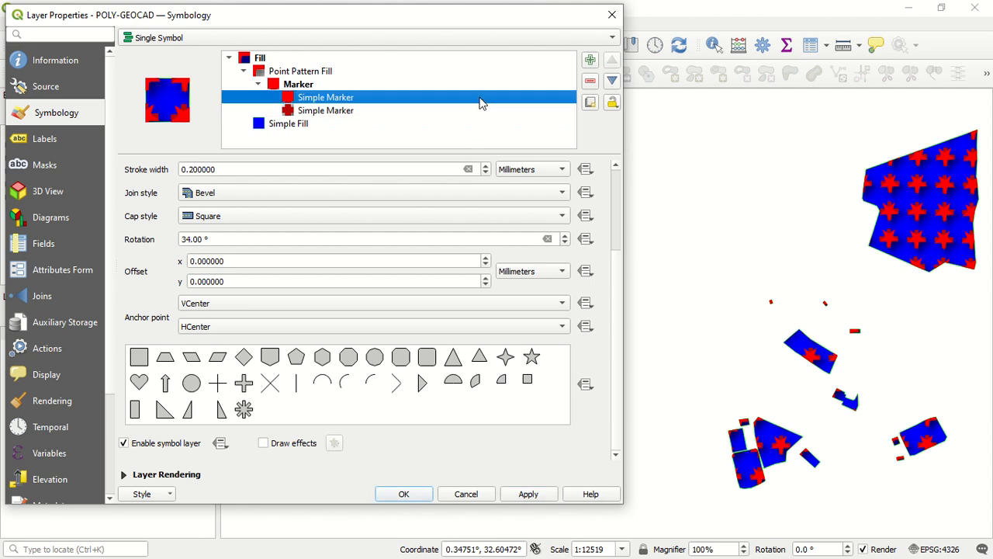
left_click(611, 82)
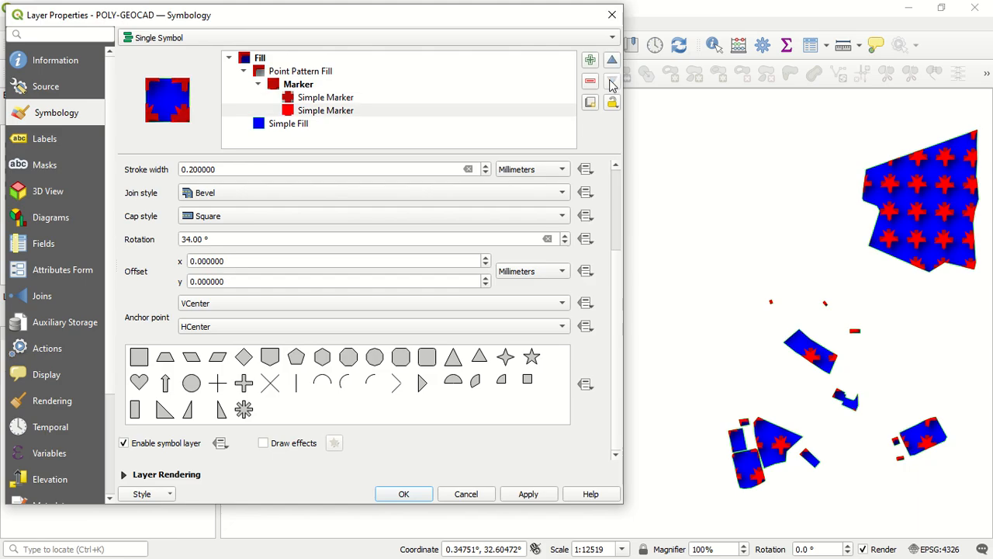
left_click(528, 494)
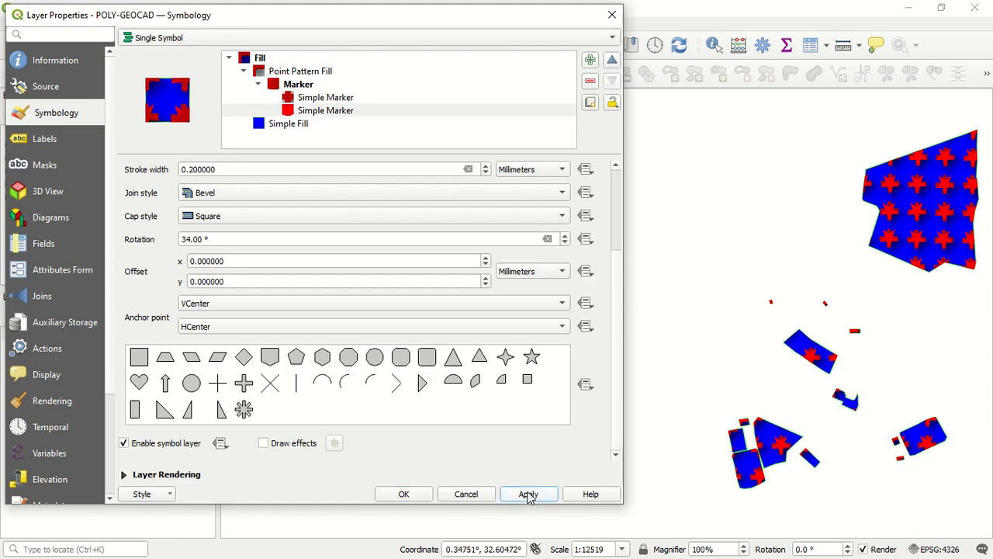